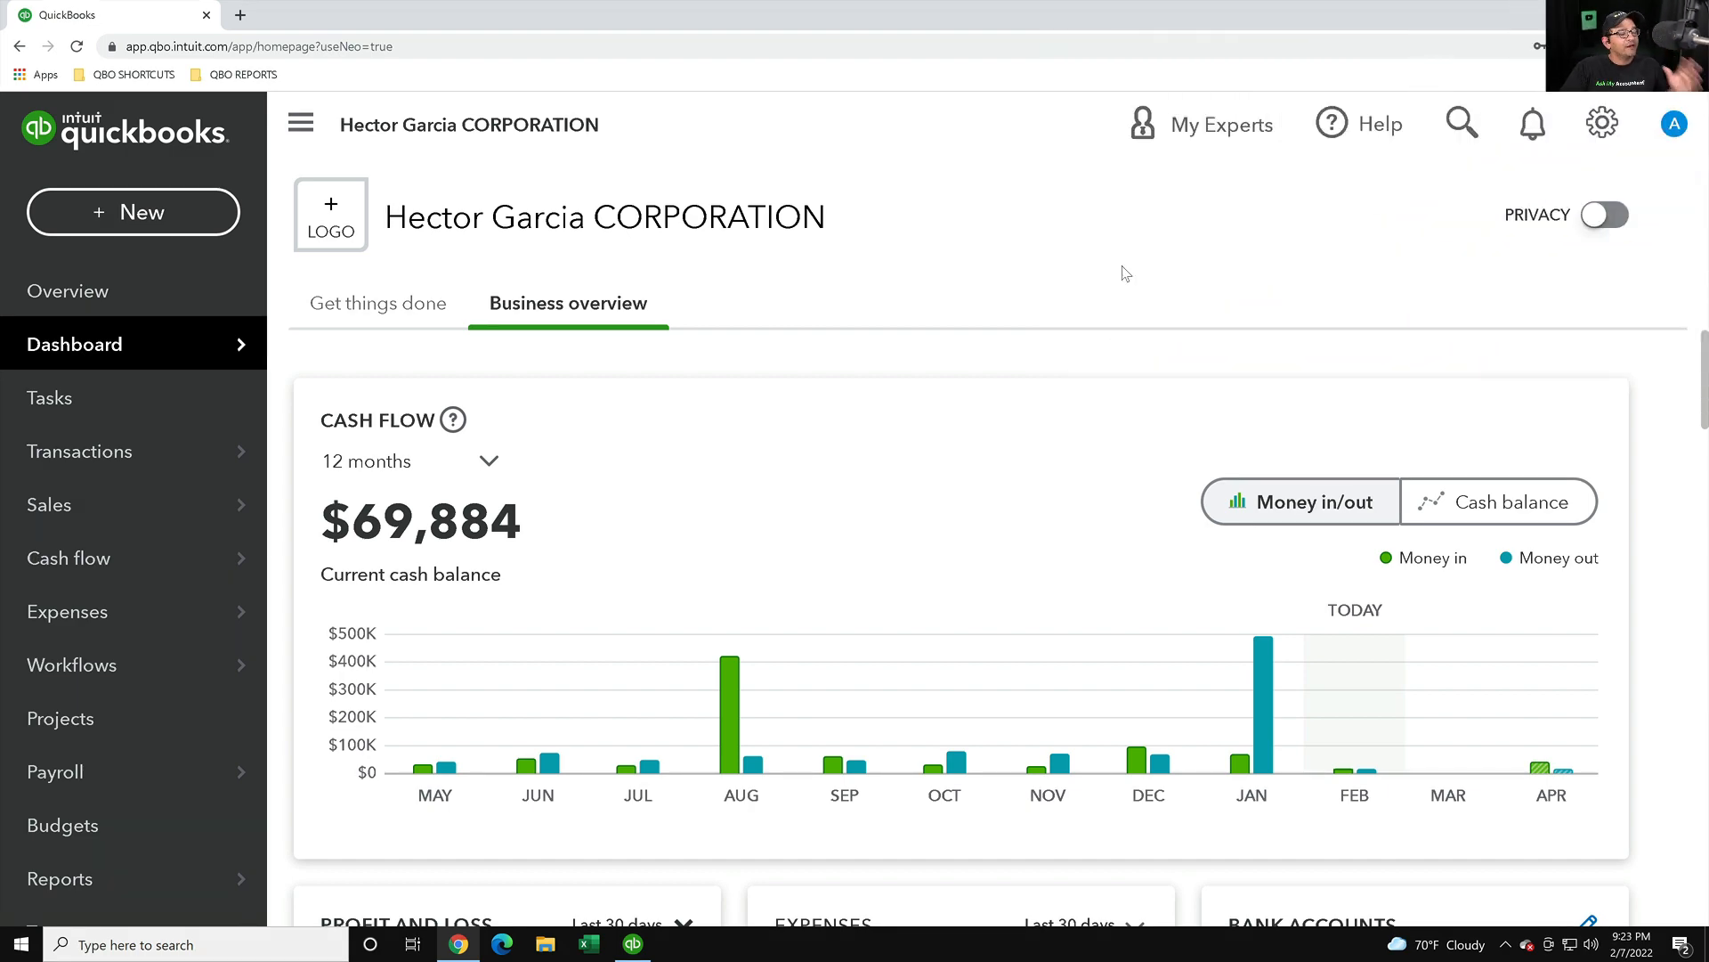
- Look over the data export page from the settings menu, then return to the dashboard
{"action": "left_click", "coordinate": [1601, 124]}
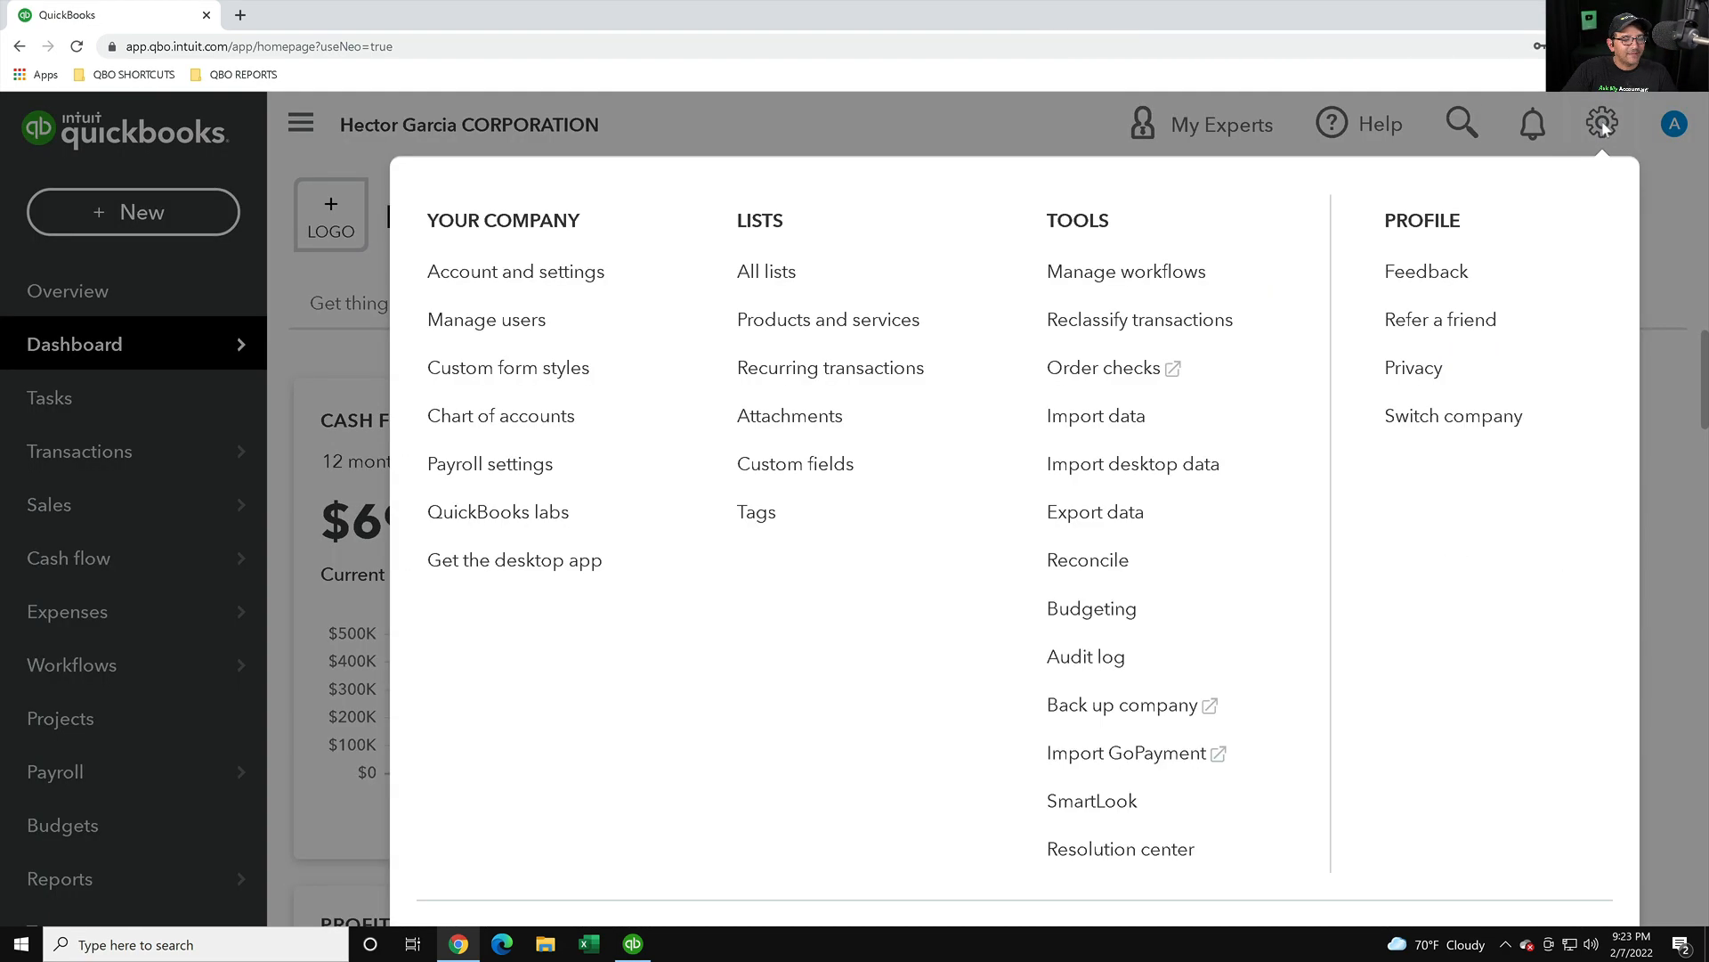
{"action": "left_click", "coordinate": [1104, 531]}
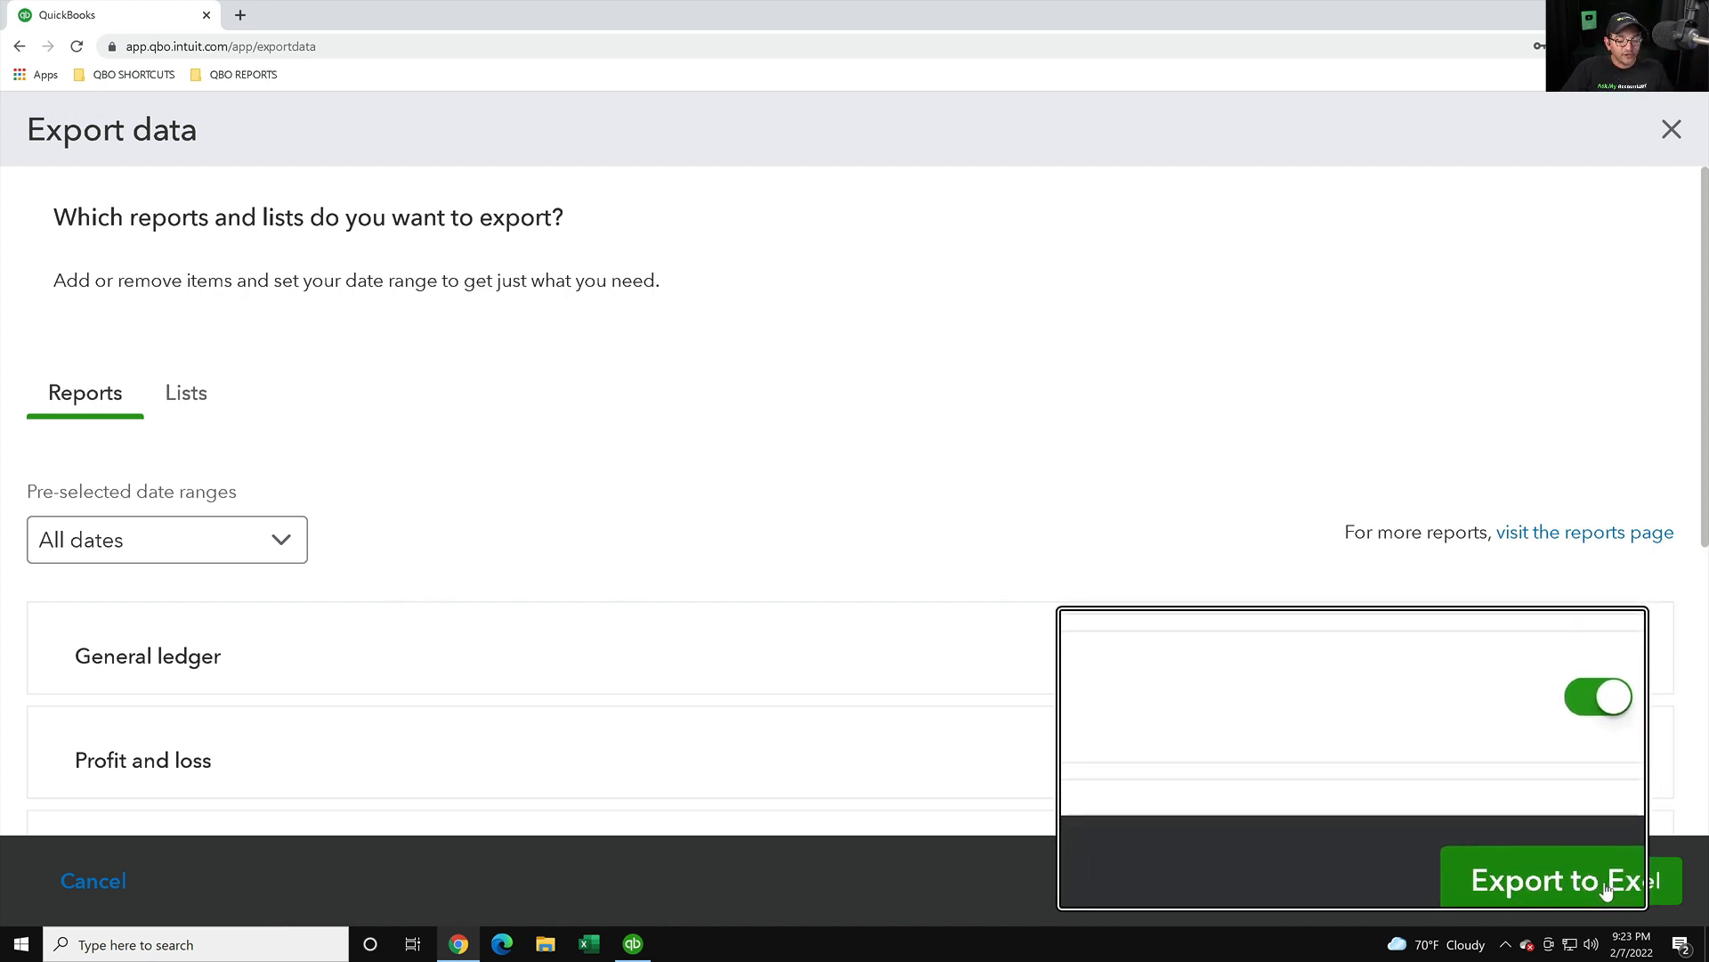
{"action": "scroll", "coordinate": [664, 660], "scroll_direction": "down", "scroll_amount": 4}
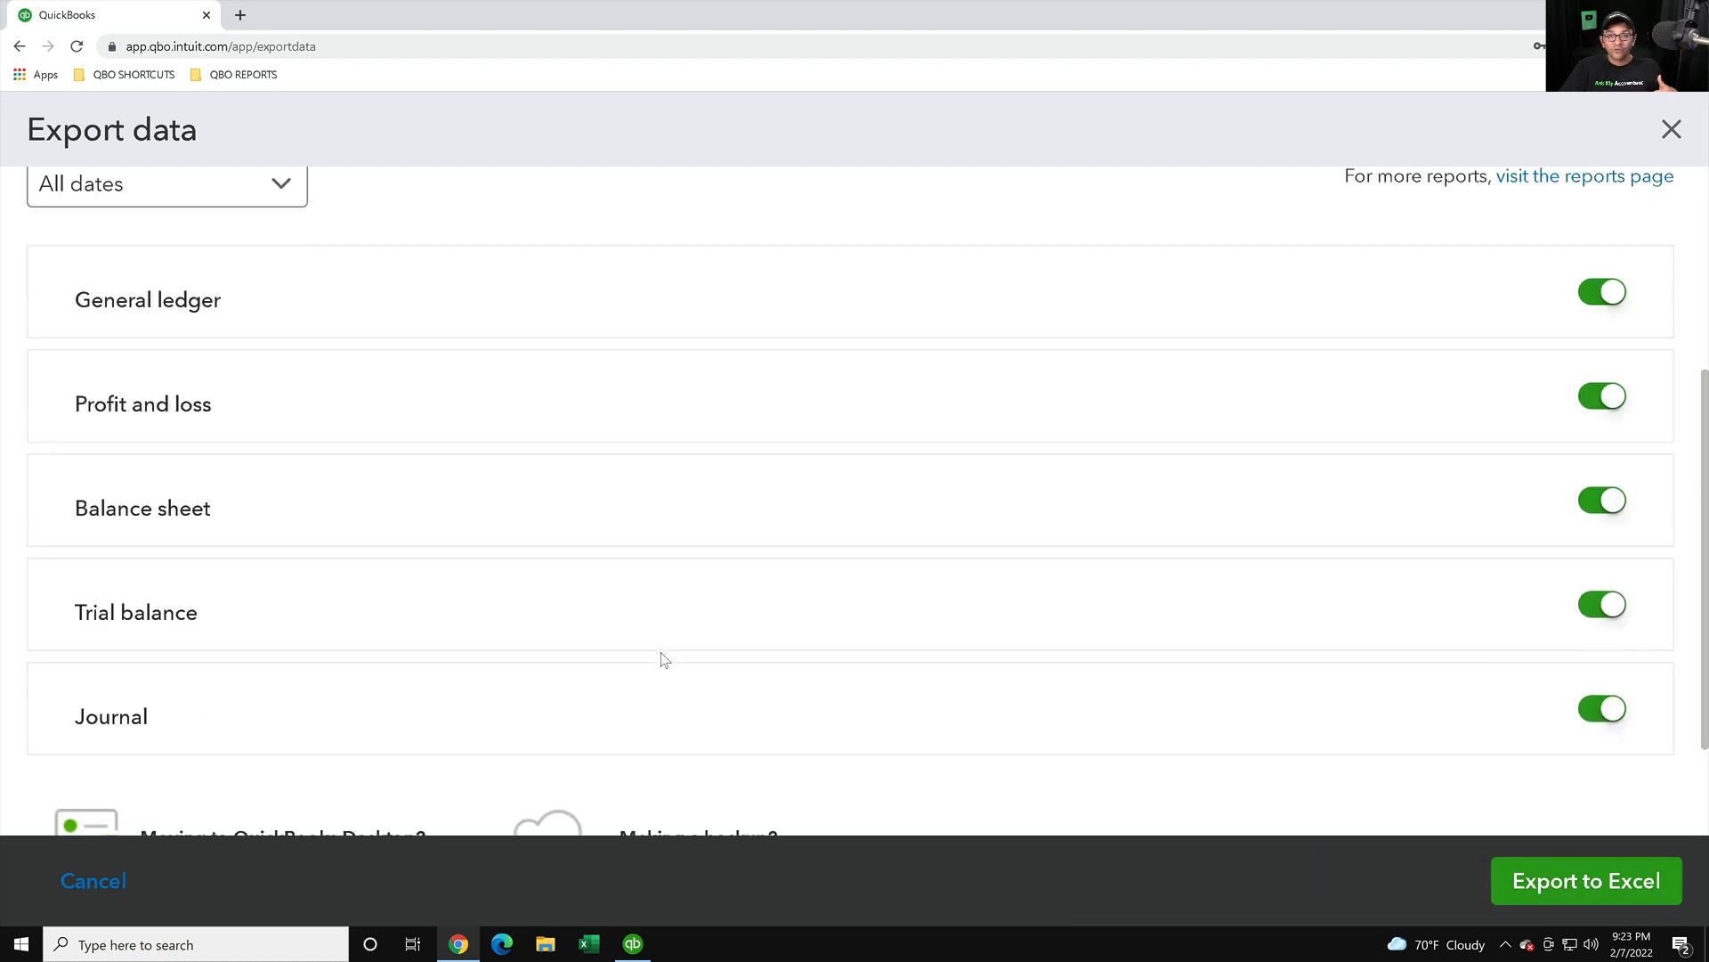
{"action": "scroll", "coordinate": [449, 587], "scroll_direction": "up", "scroll_amount": 4}
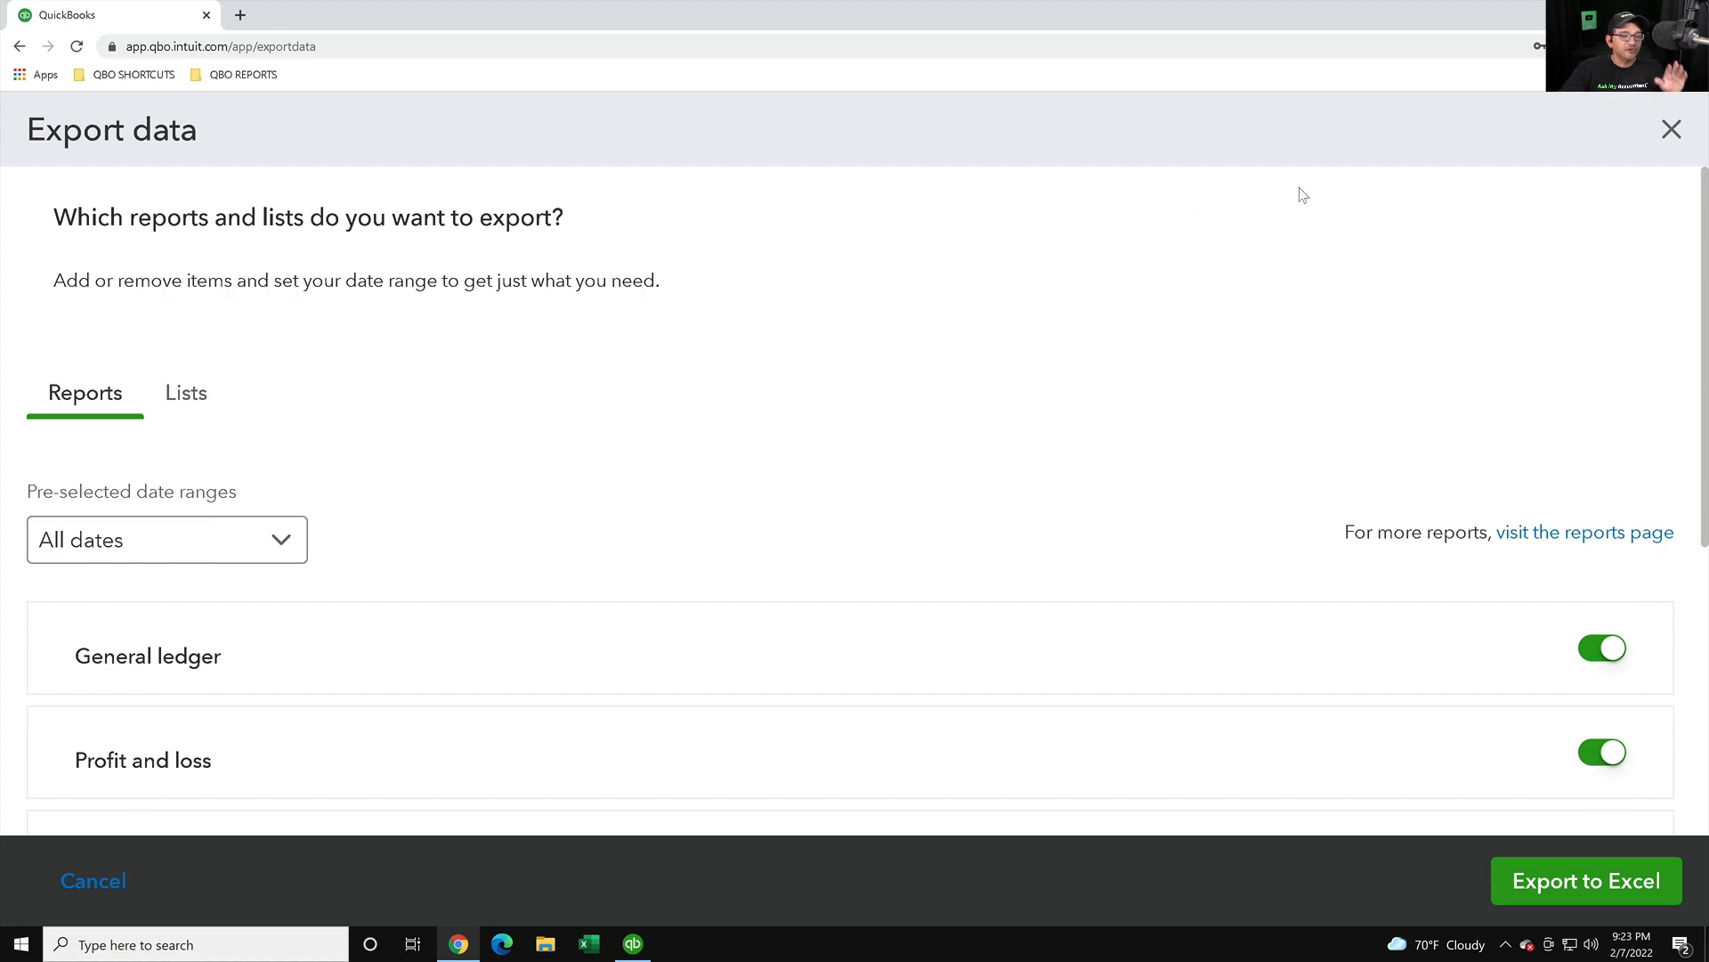
{"action": "key", "text": "alt+Left"}
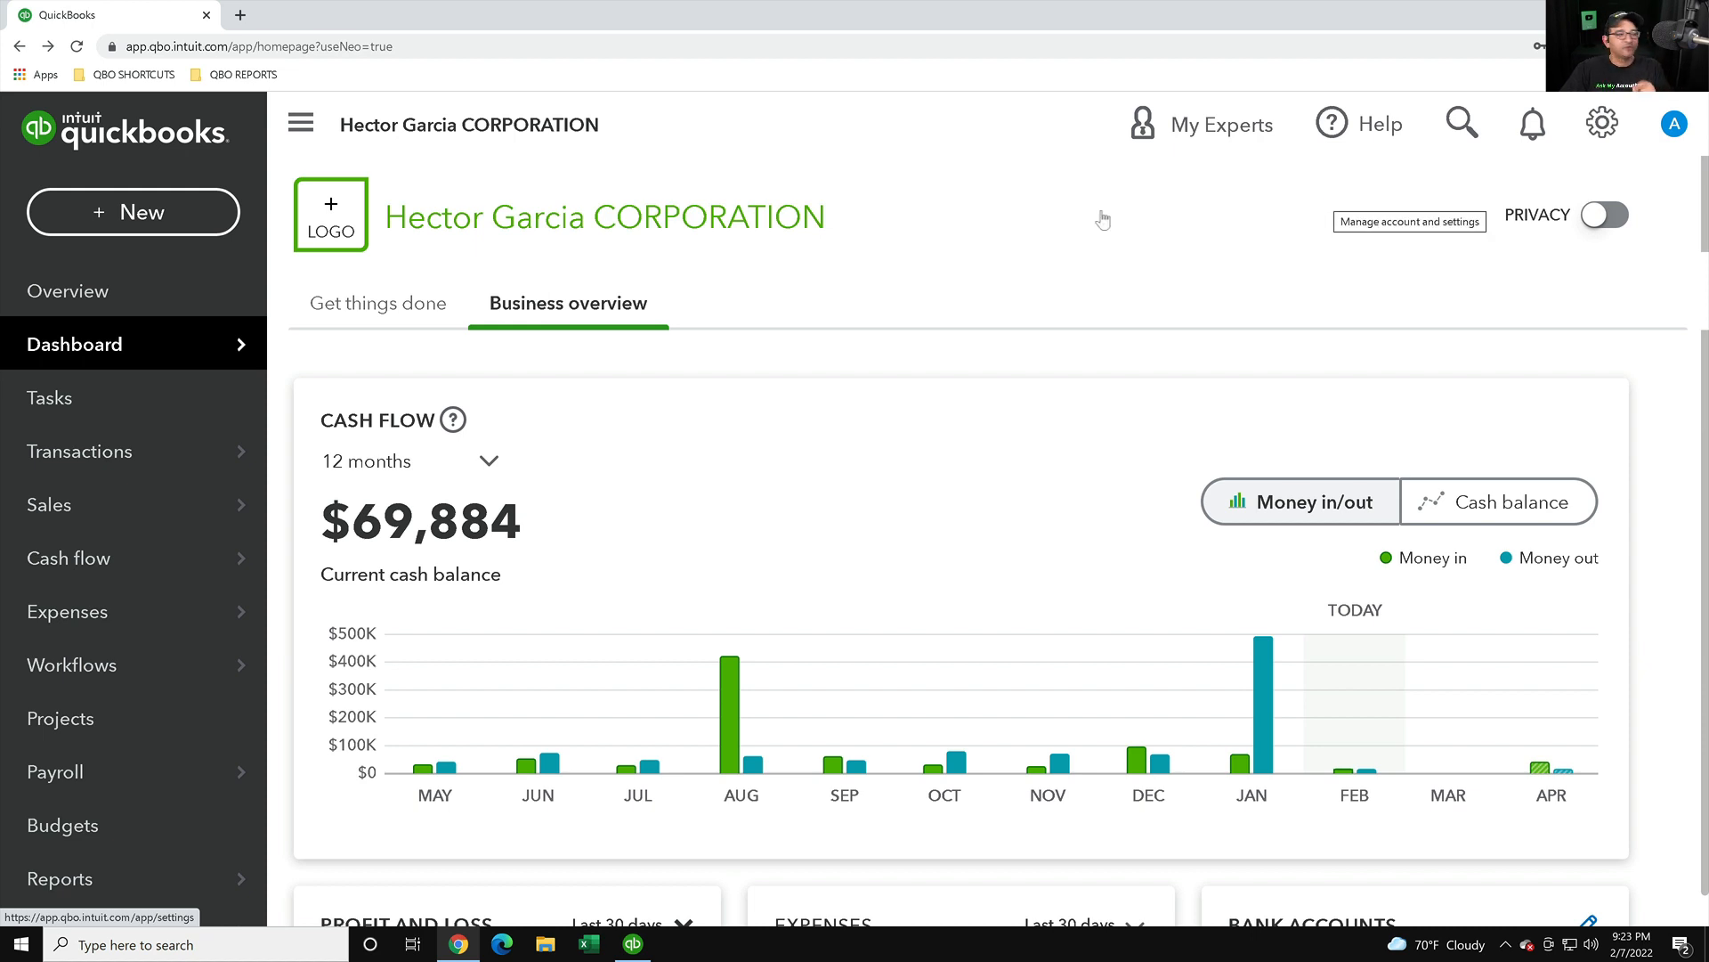
- Open Export QBO Data to QuickBooks Desktop from the QBO SHORTCUTS bookmarks
{"action": "left_click", "coordinate": [132, 75]}
{"action": "mouse_move", "coordinate": [228, 437]}
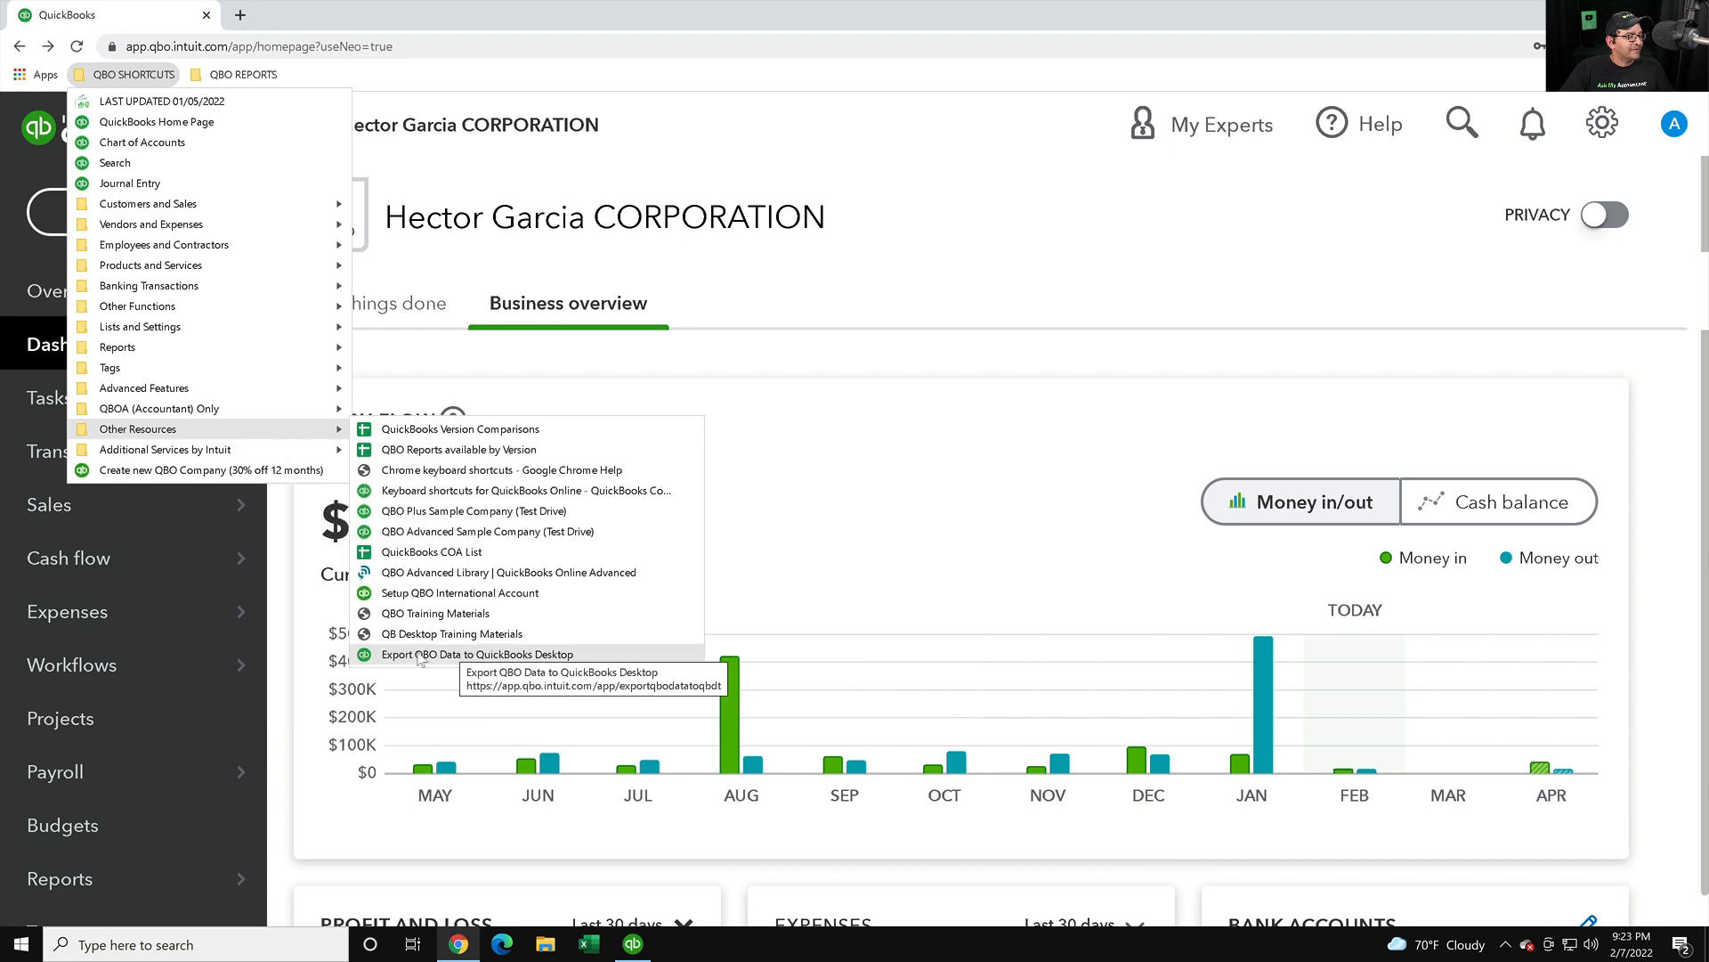
{"action": "left_click", "coordinate": [405, 654]}
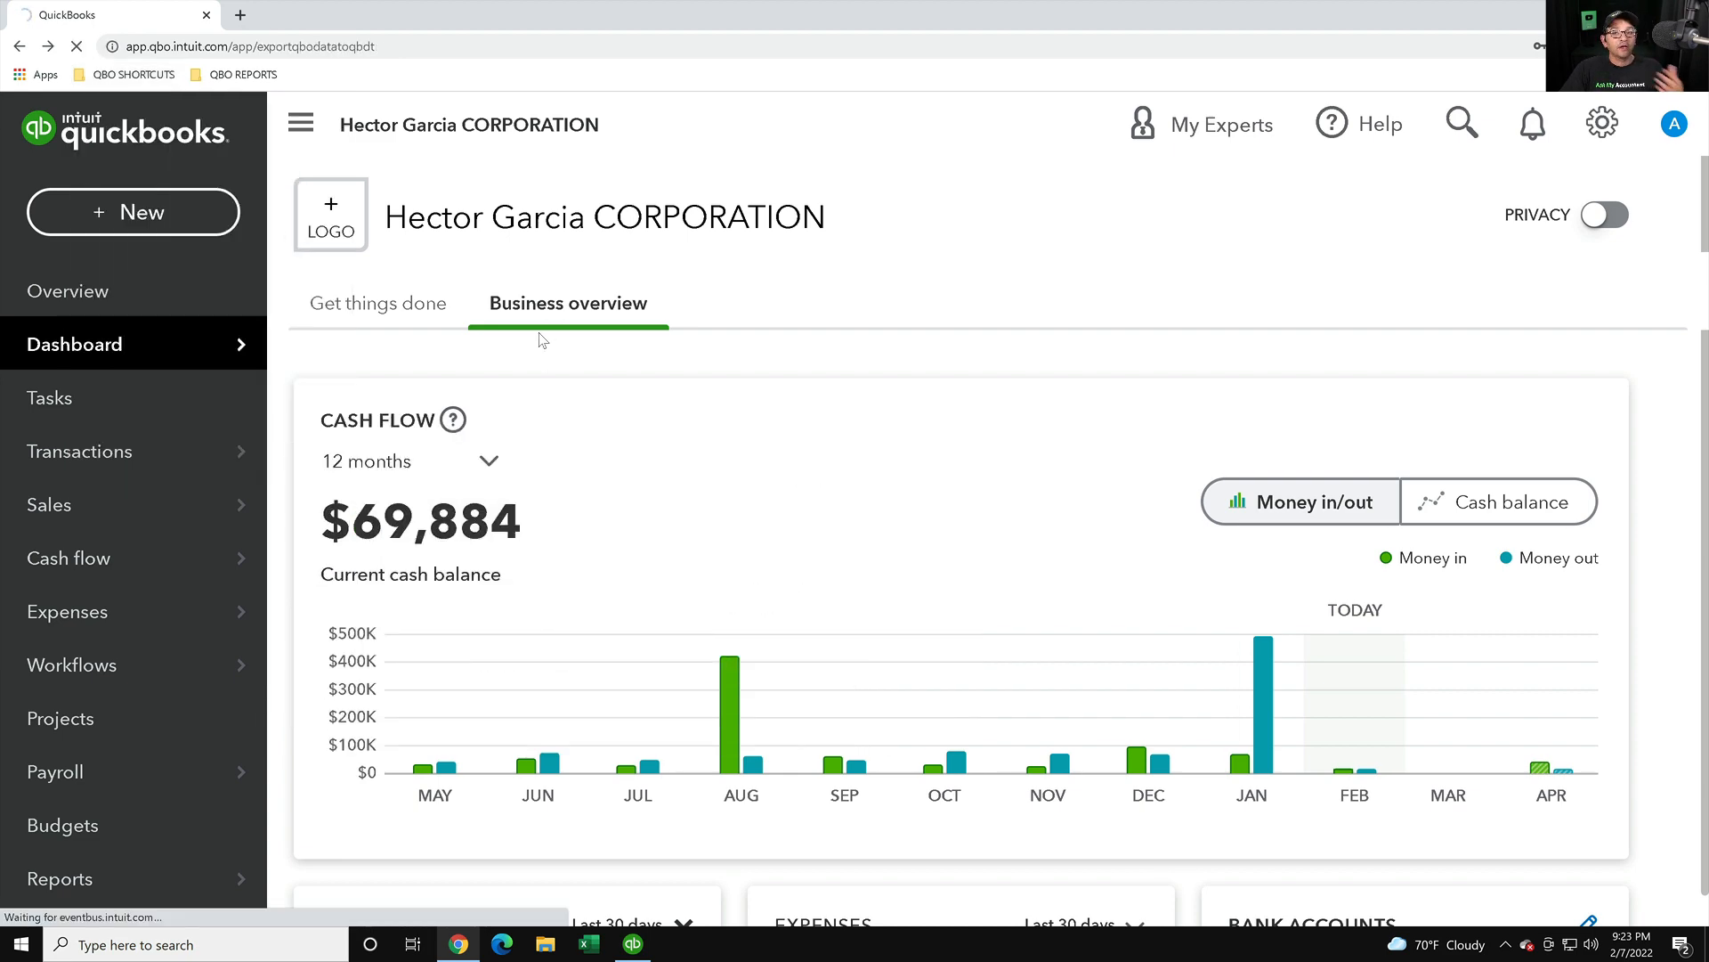
- Show the export page's full URL and highlight the five listed export steps
{"action": "left_click", "coordinate": [102, 79]}
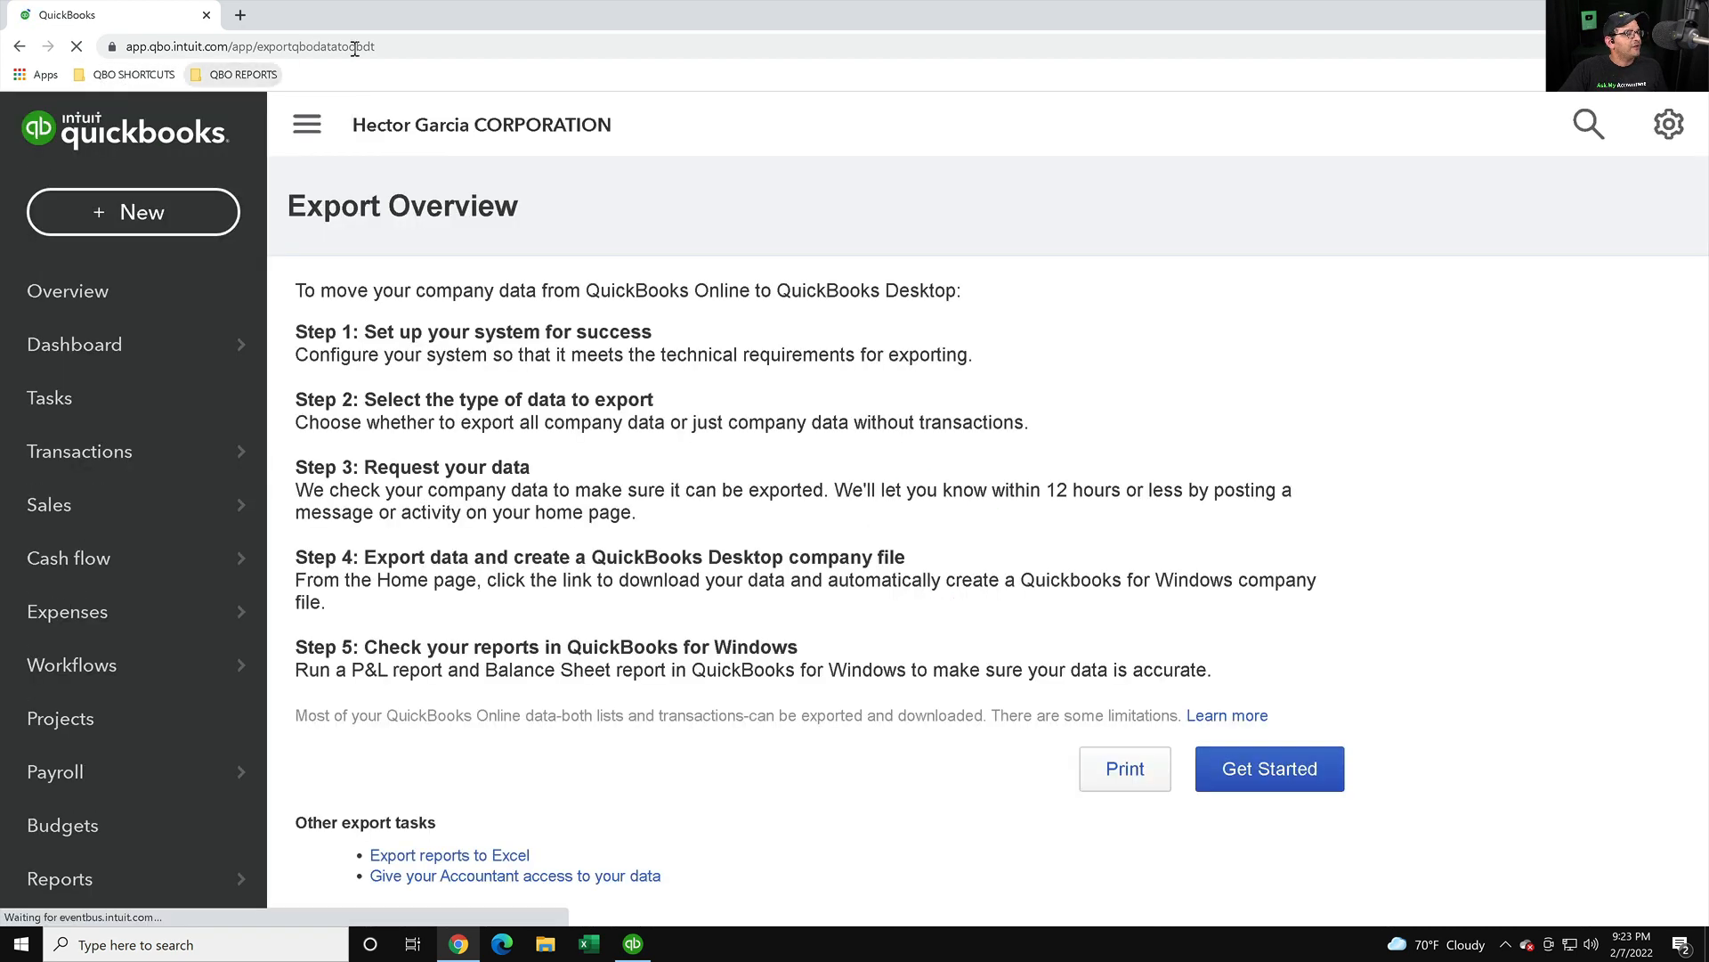
{"action": "left_click", "coordinate": [402, 46]}
{"action": "left_click", "coordinate": [407, 43]}
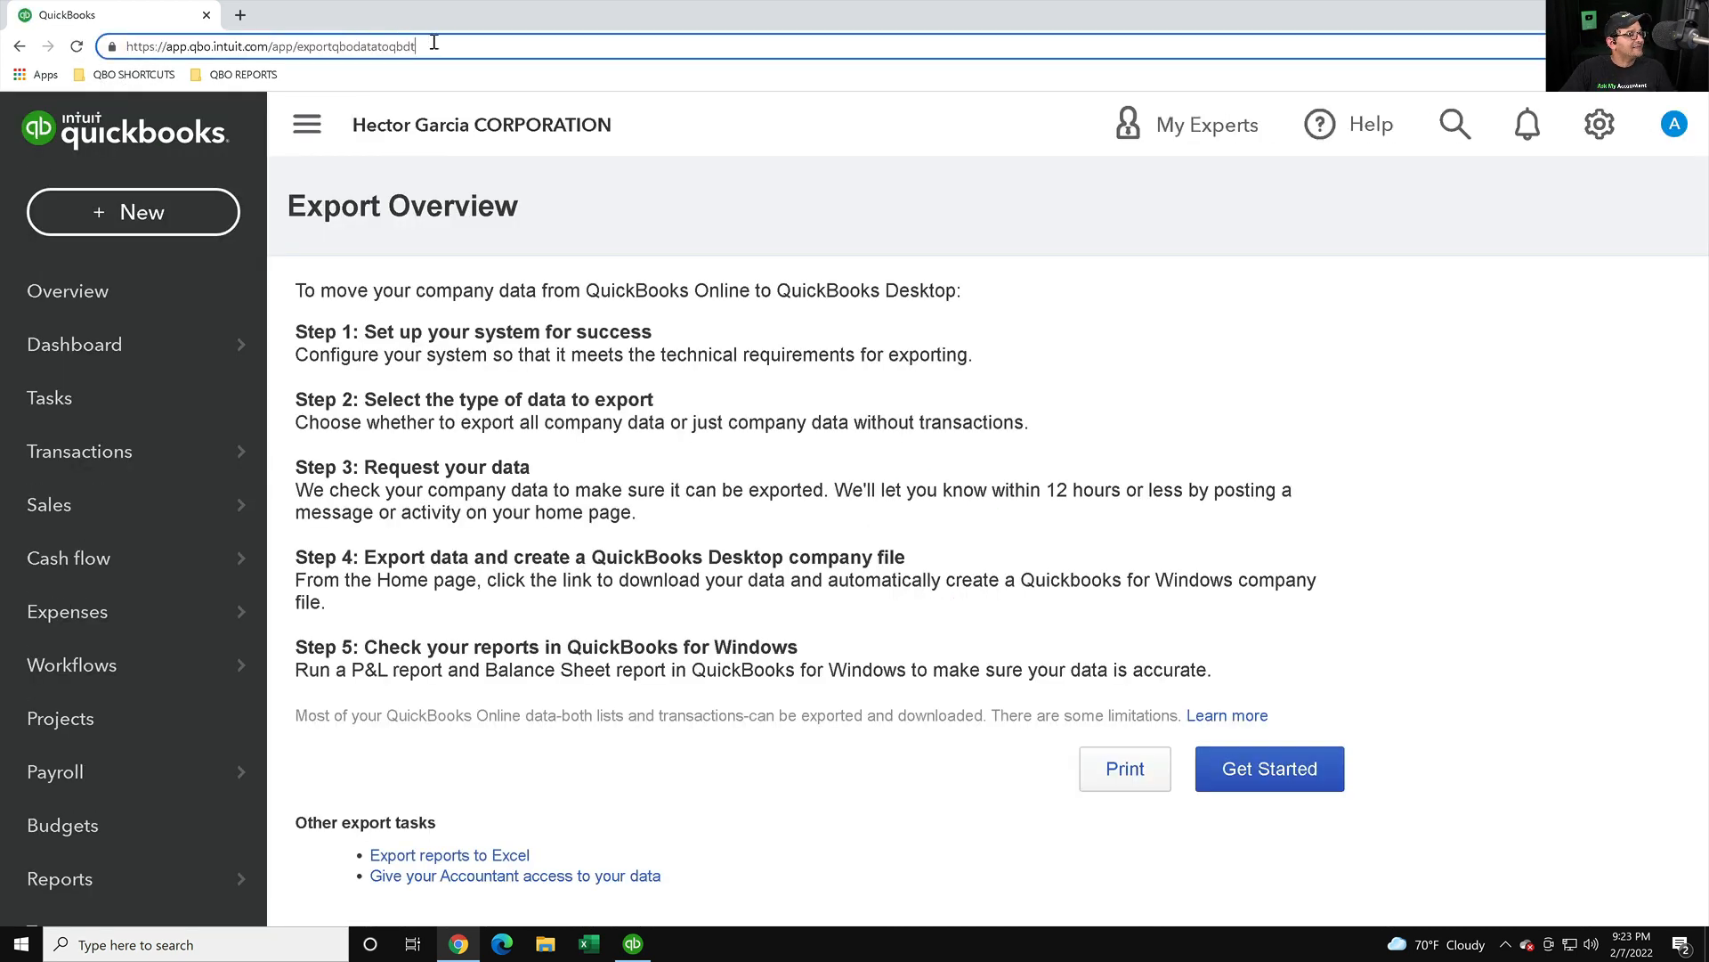
{"action": "left_click_drag", "start_coordinate": [422, 43], "coordinate": [64, 32]}
{"action": "key", "text": "super+plus"}
{"action": "scroll", "coordinate": [124, 8], "scroll_direction": "up", "scroll_amount": 6}
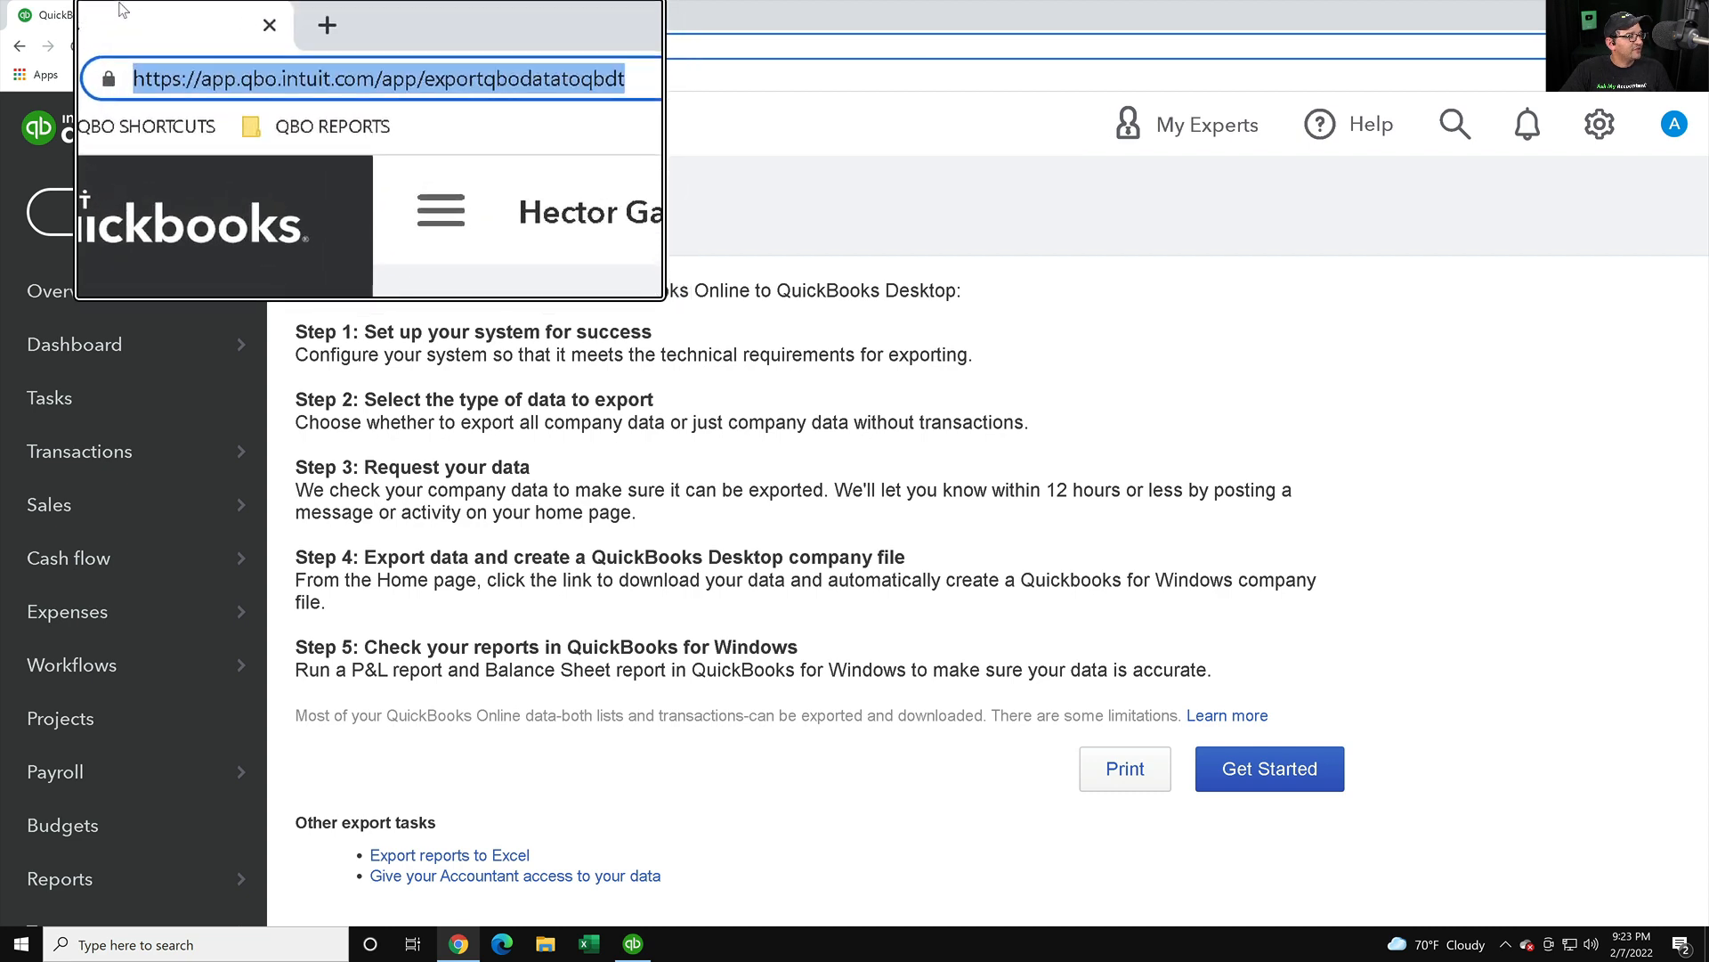
{"action": "scroll", "coordinate": [154, 13], "scroll_direction": "down", "scroll_amount": 1}
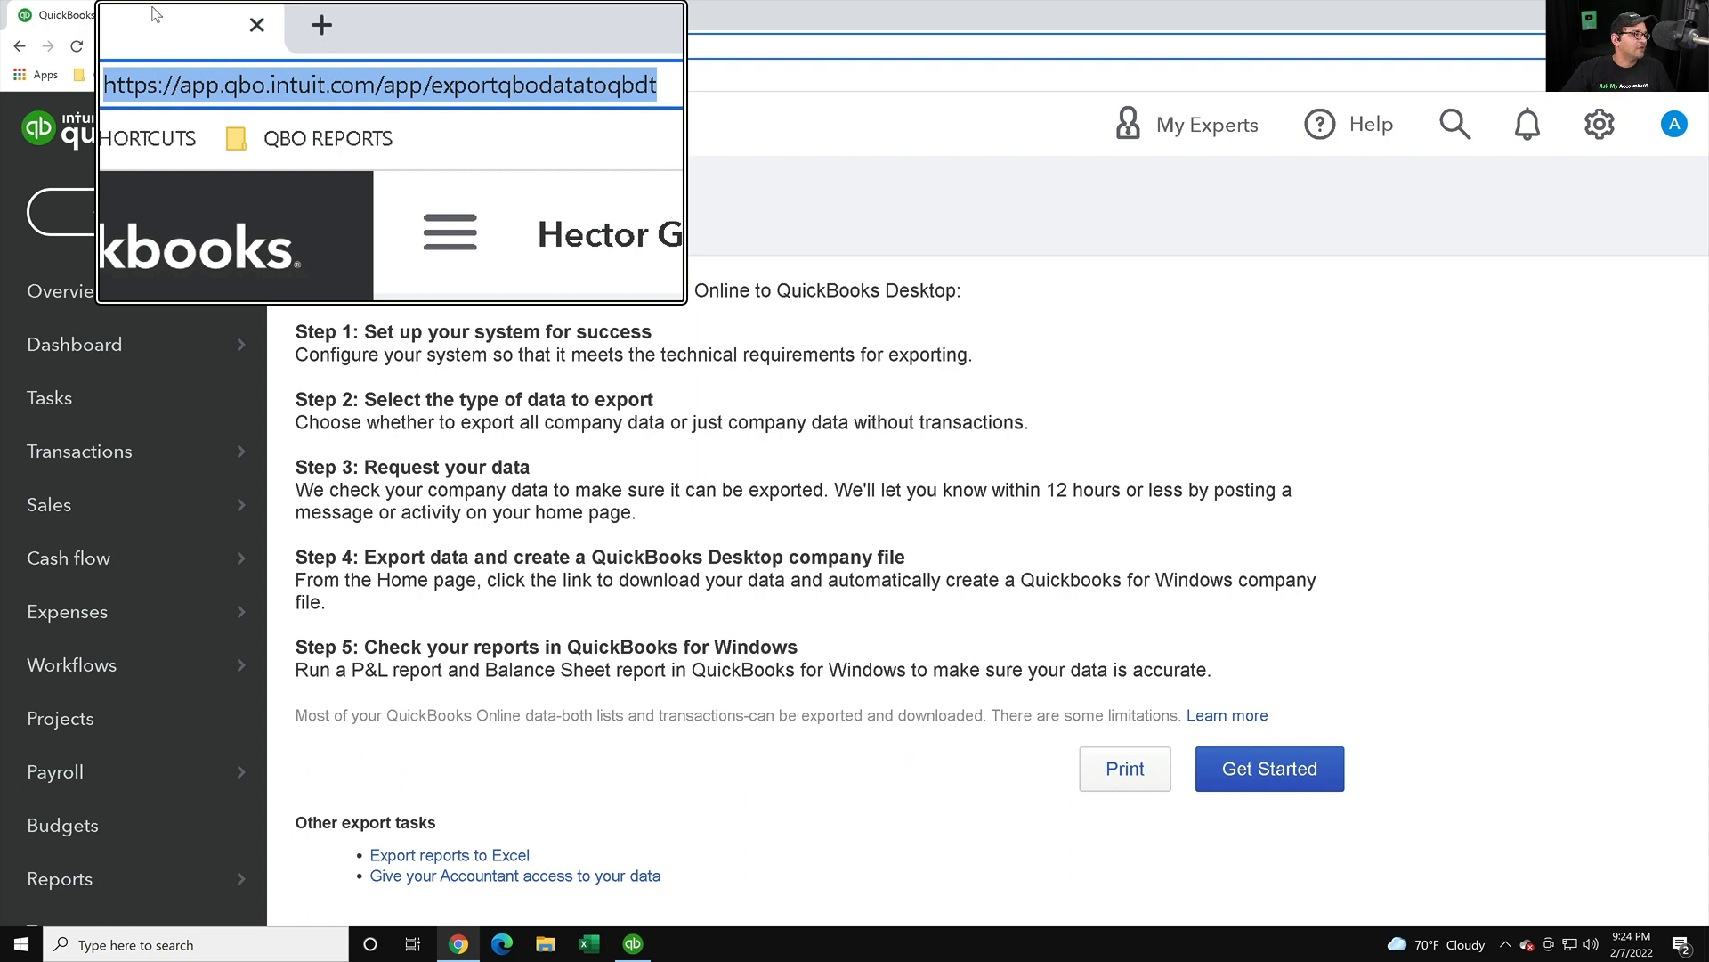
{"action": "key", "text": "super+Escape"}
{"action": "left_click", "coordinate": [700, 410]}
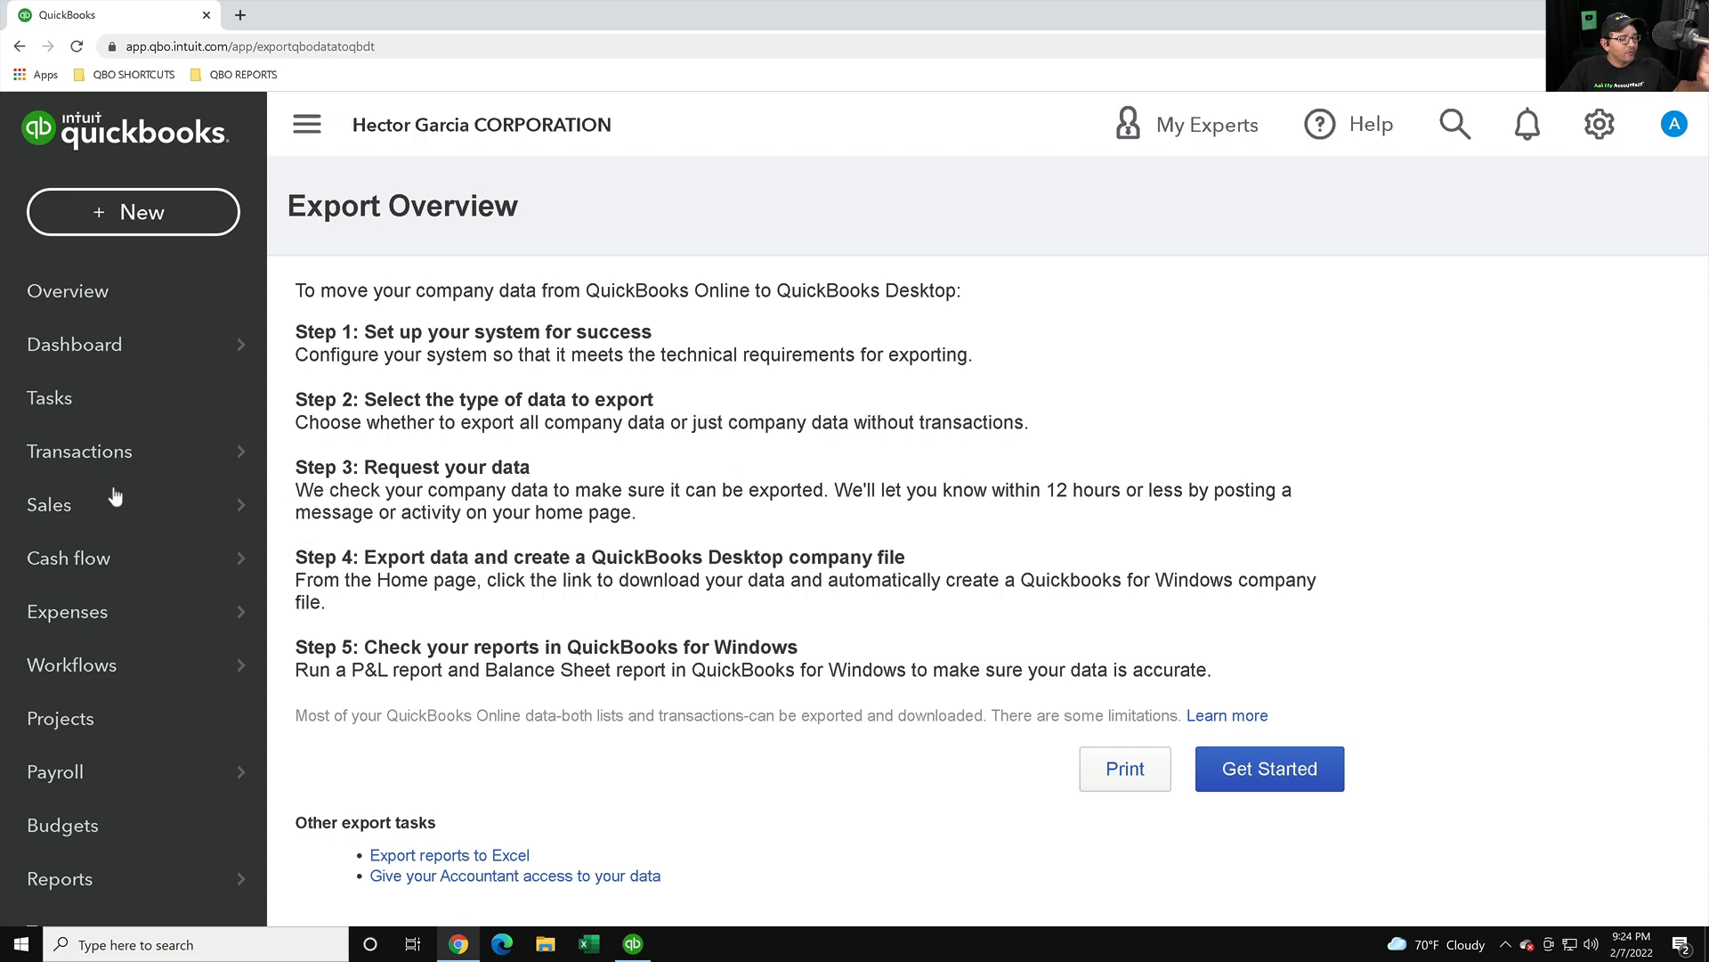
{"action": "left_click_drag", "start_coordinate": [322, 331], "coordinate": [753, 696]}
{"action": "left_click", "coordinate": [744, 643]}
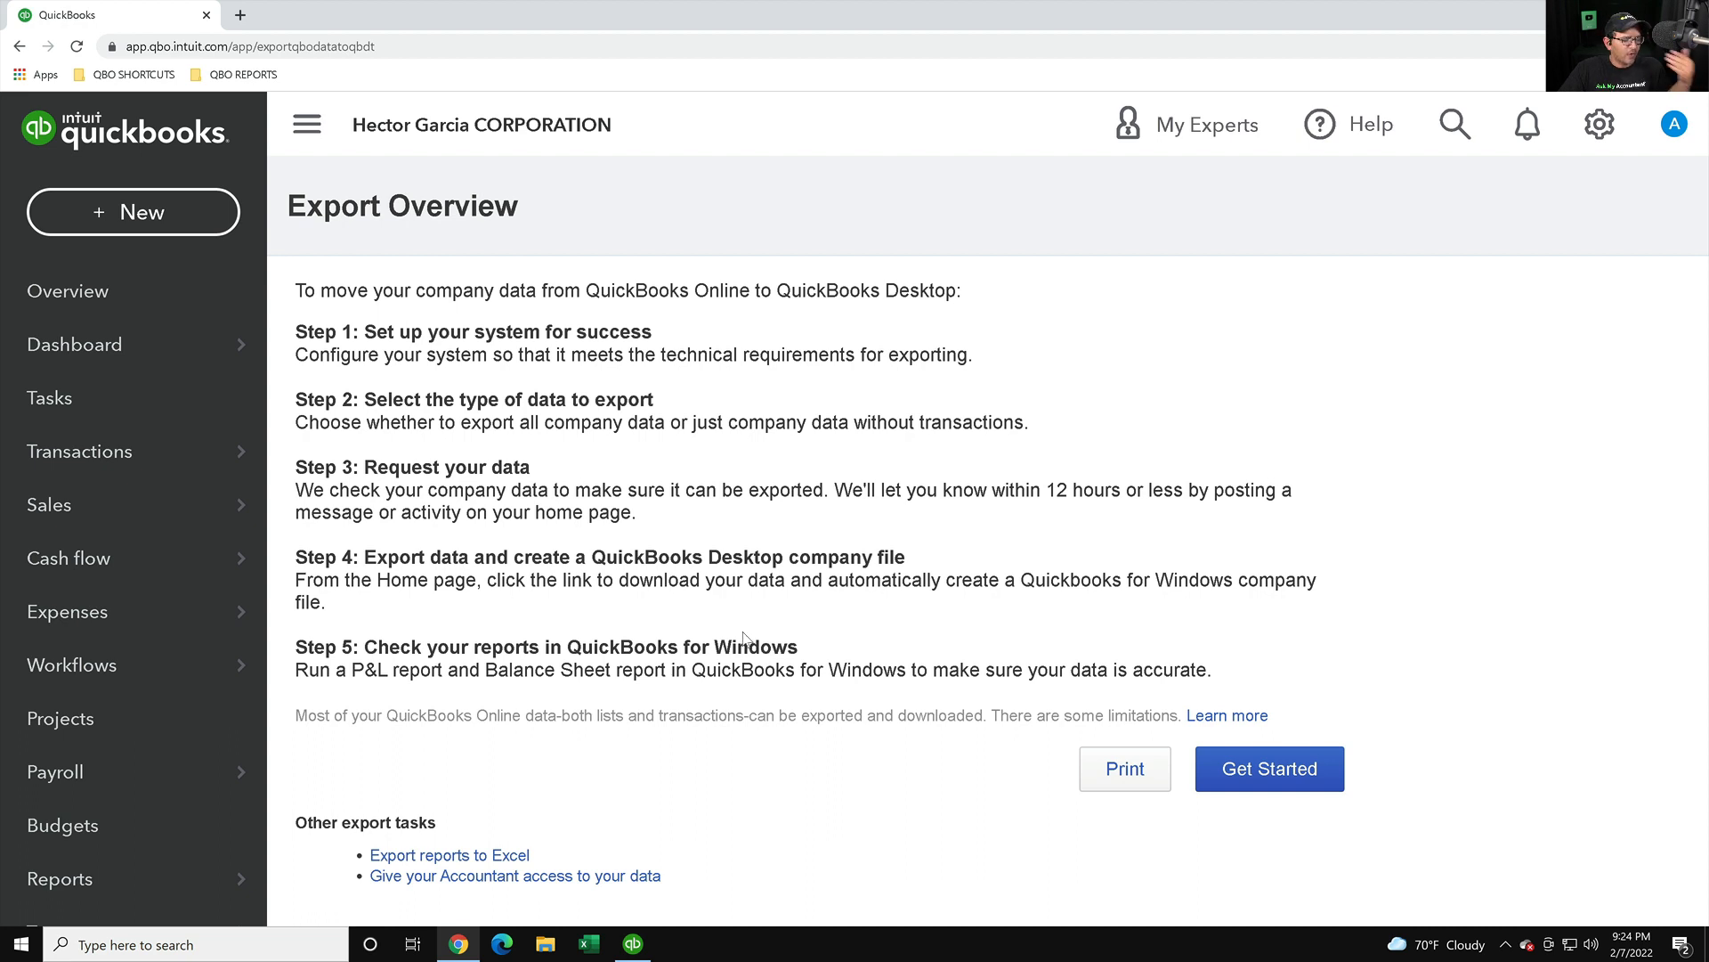
- Start the Desktop export, then download and launch the migration tool installer (setup.exe)
{"action": "left_click", "coordinate": [1293, 782]}
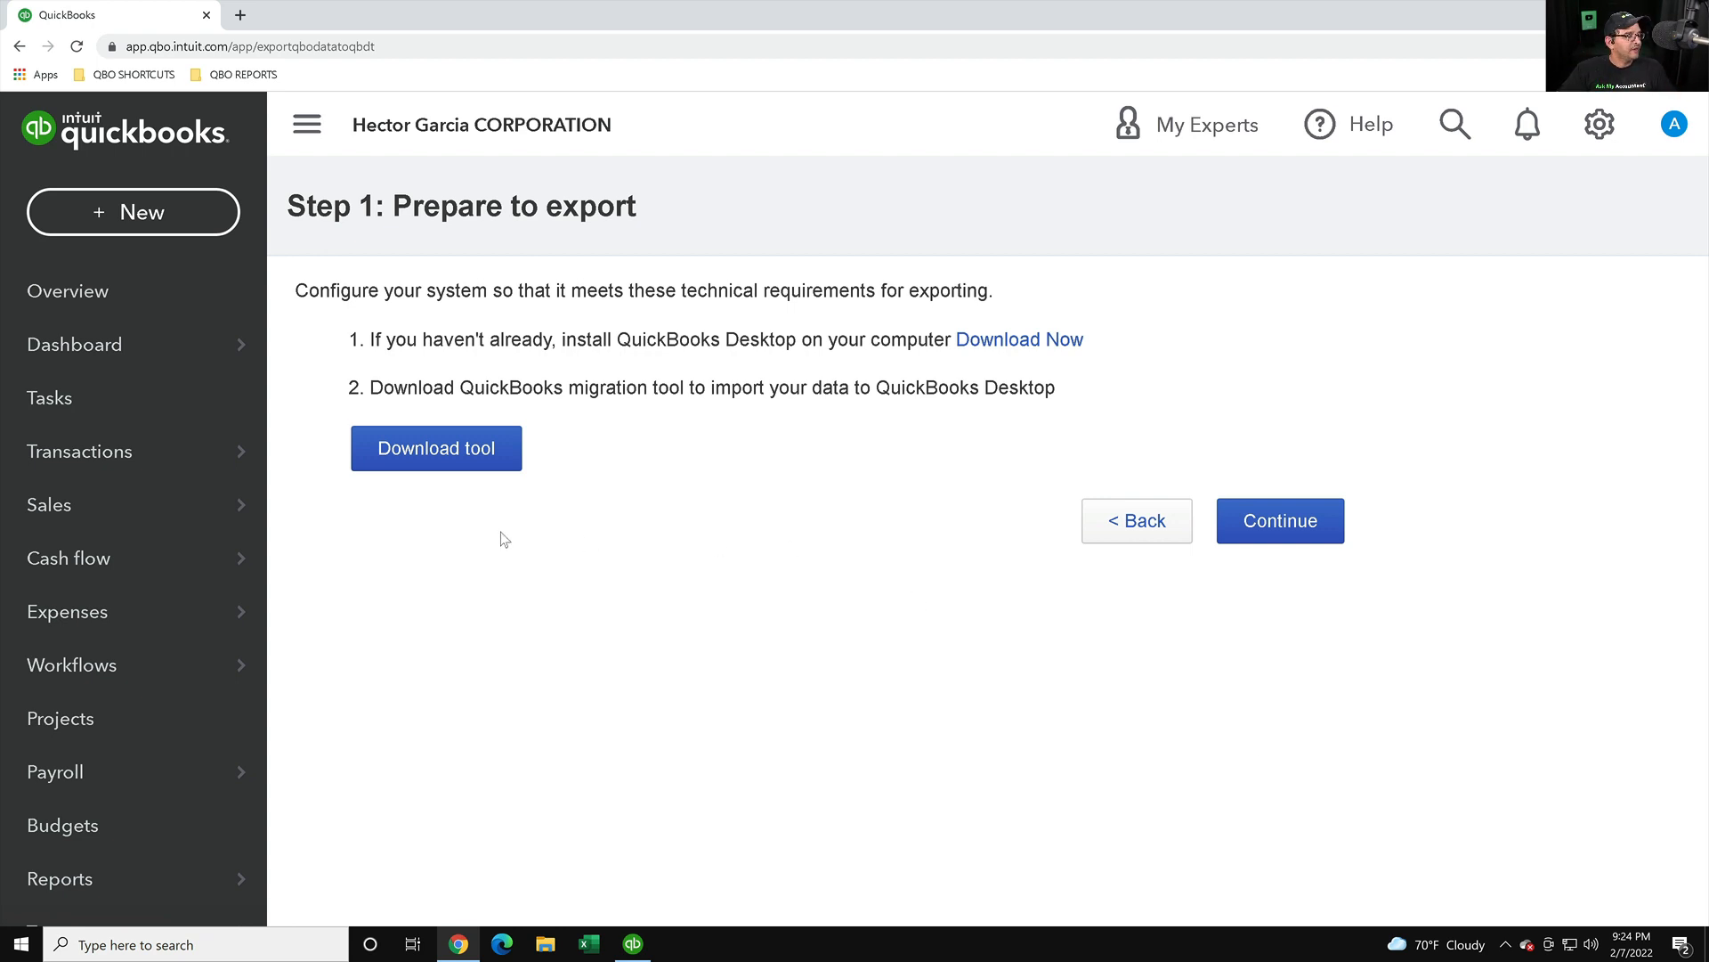
{"action": "left_click", "coordinate": [434, 450]}
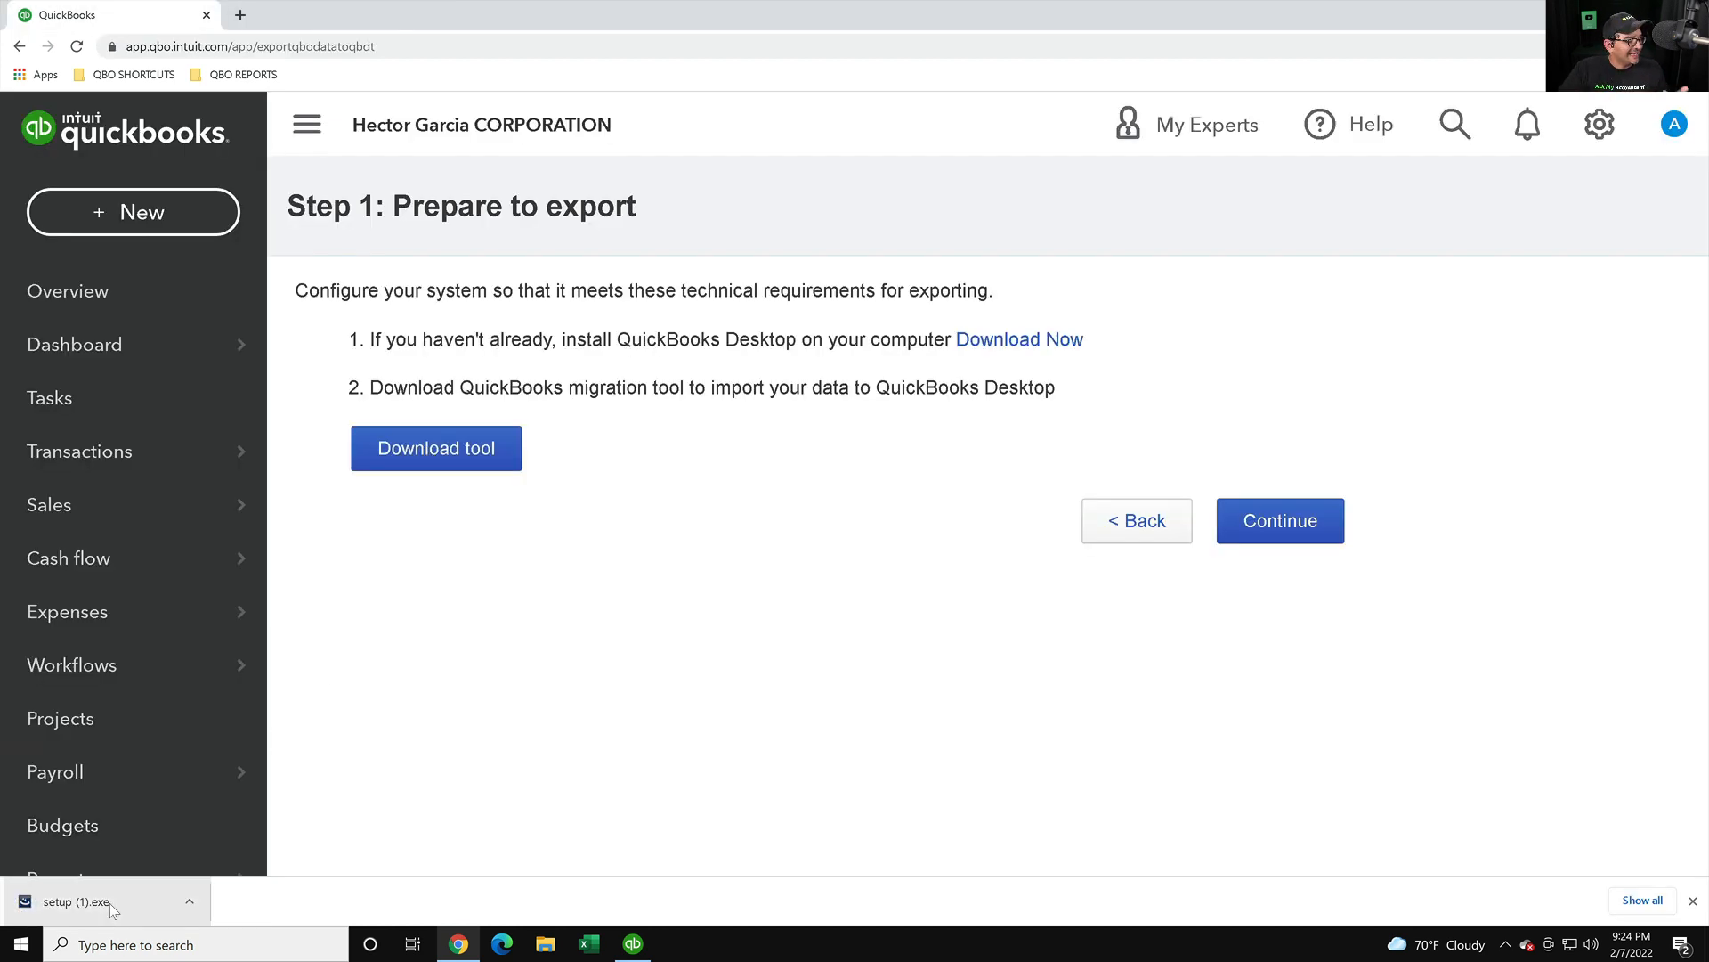
{"action": "left_click", "coordinate": [46, 908]}
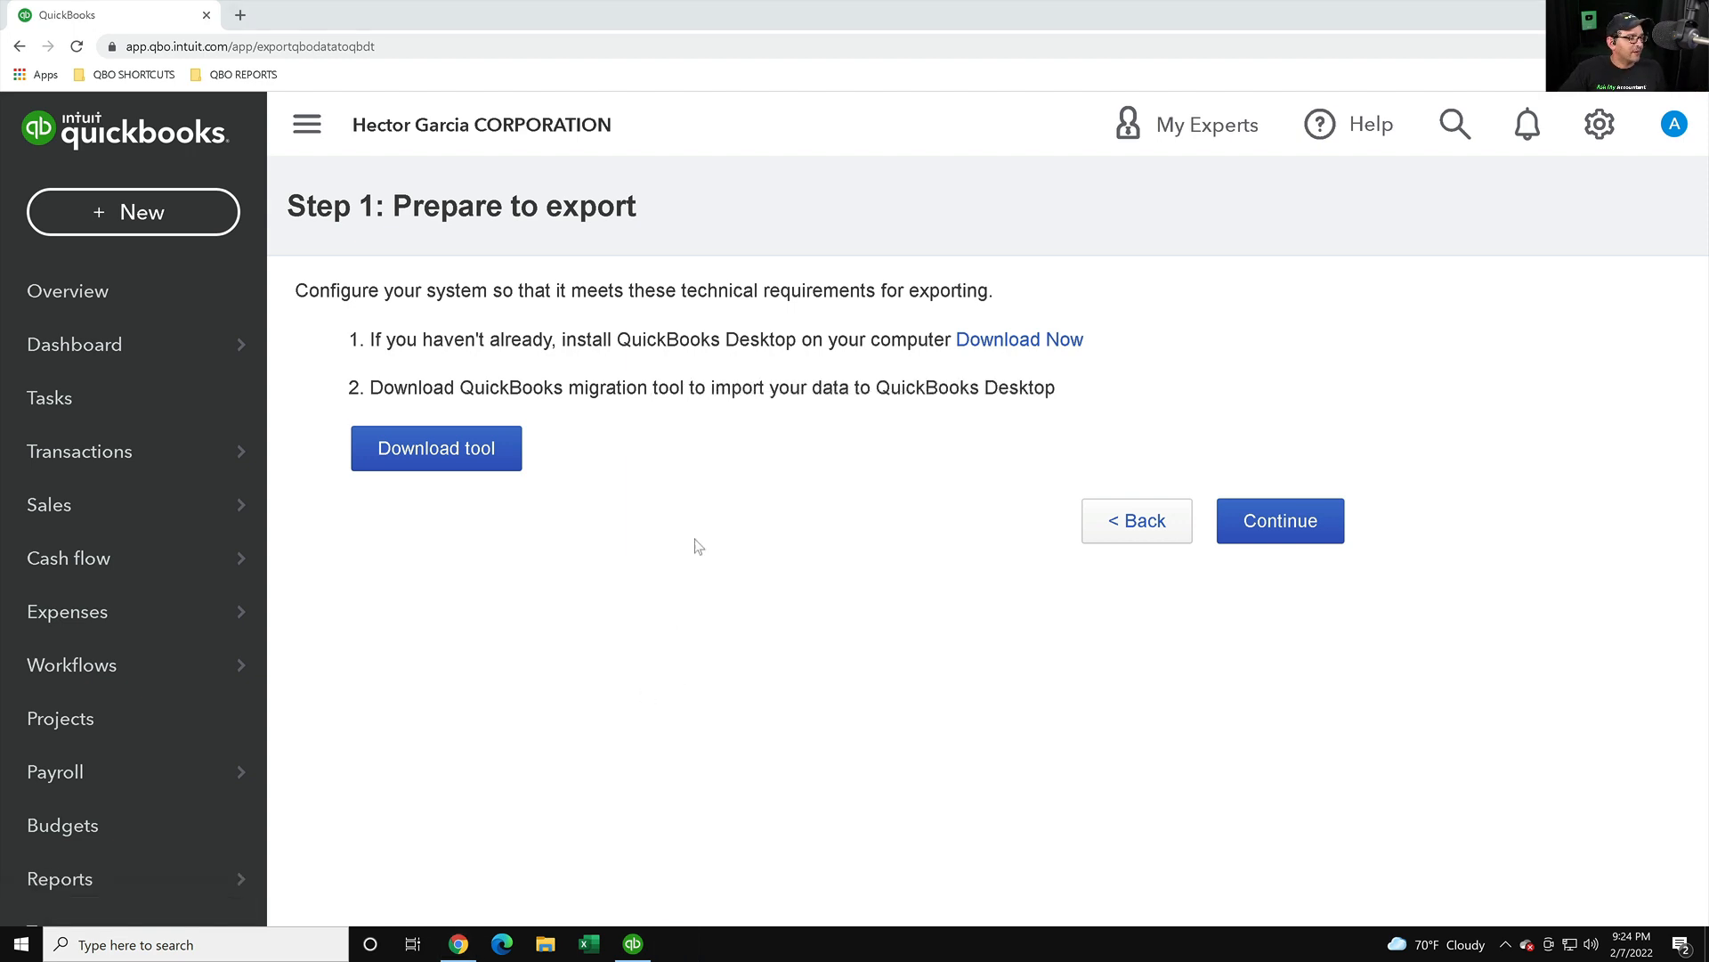
- Install the migration tool, approving the UAC prompt and finishing the wizard
{"action": "left_click", "coordinate": [961, 614]}
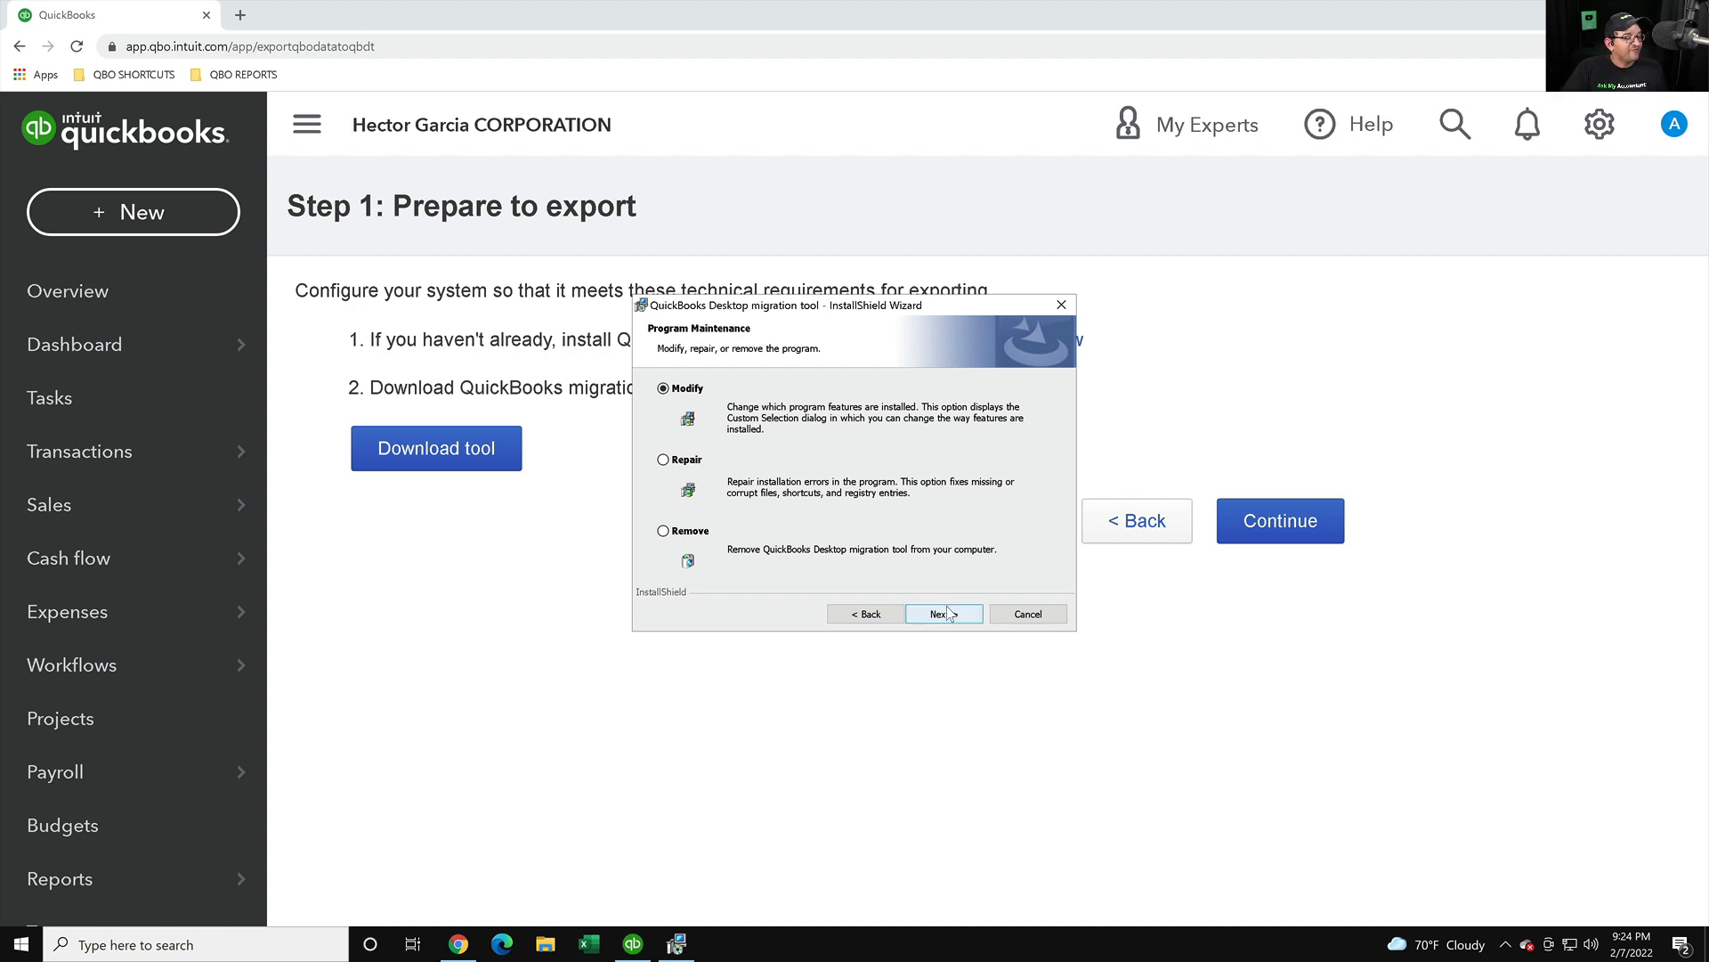
{"action": "left_click", "coordinate": [948, 612]}
{"action": "left_click", "coordinate": [955, 614]}
{"action": "left_click", "coordinate": [955, 614]}
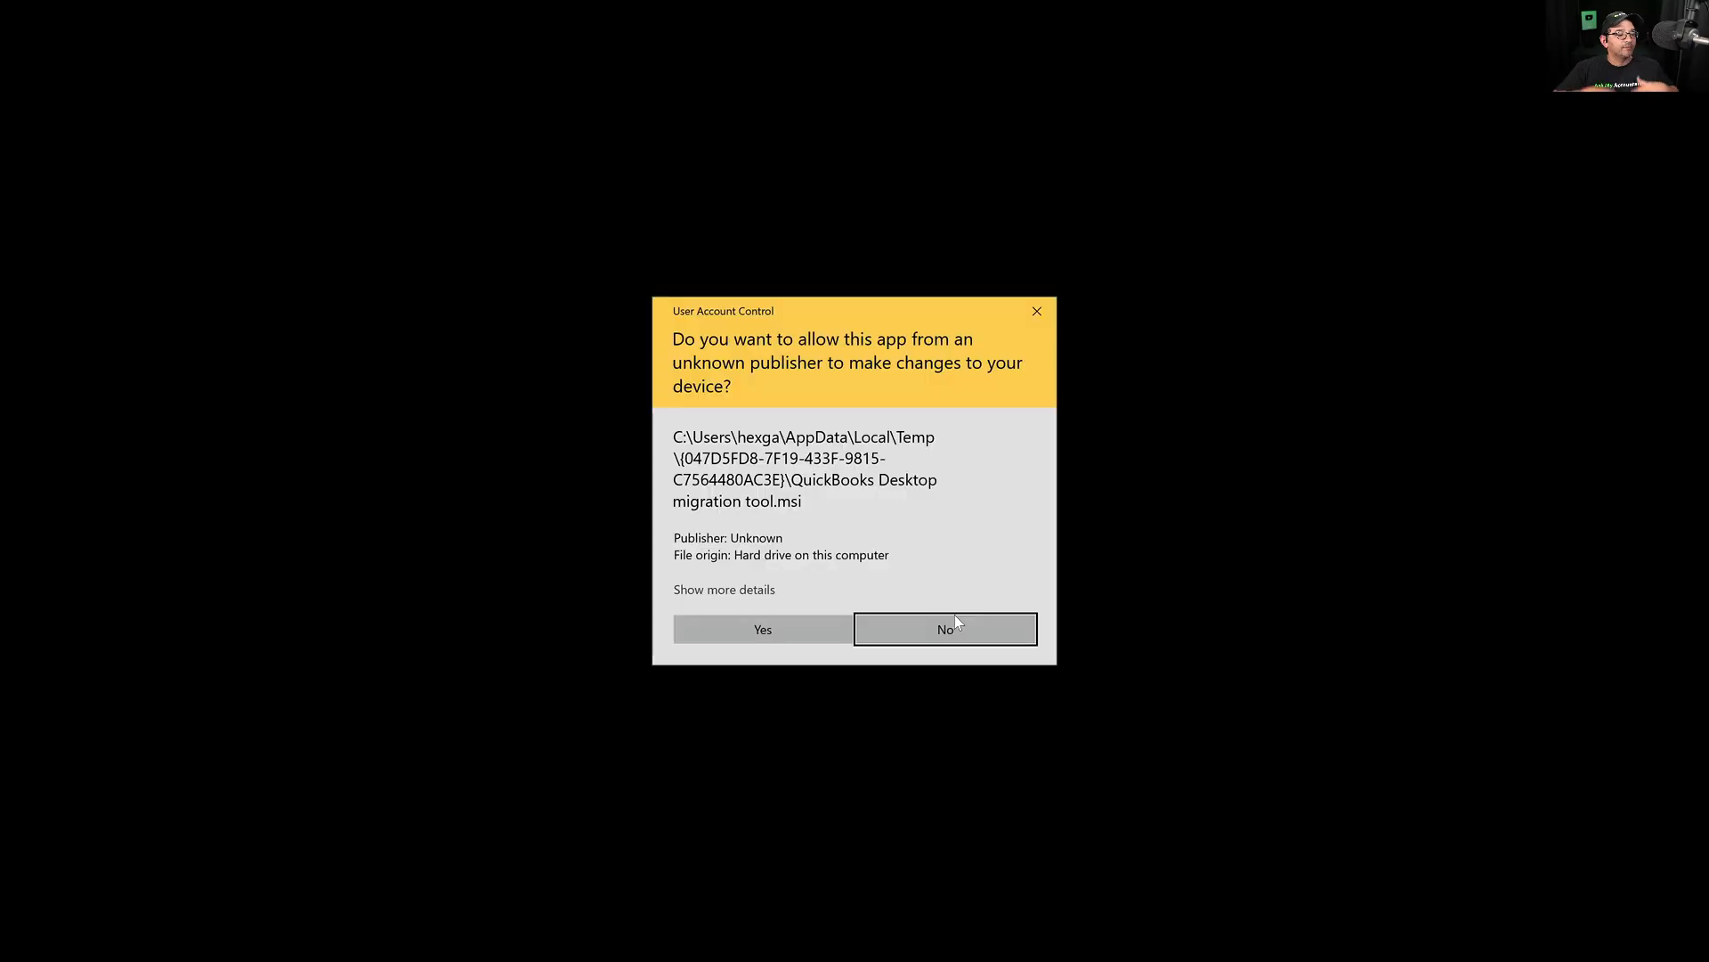
{"action": "left_click", "coordinate": [735, 628]}
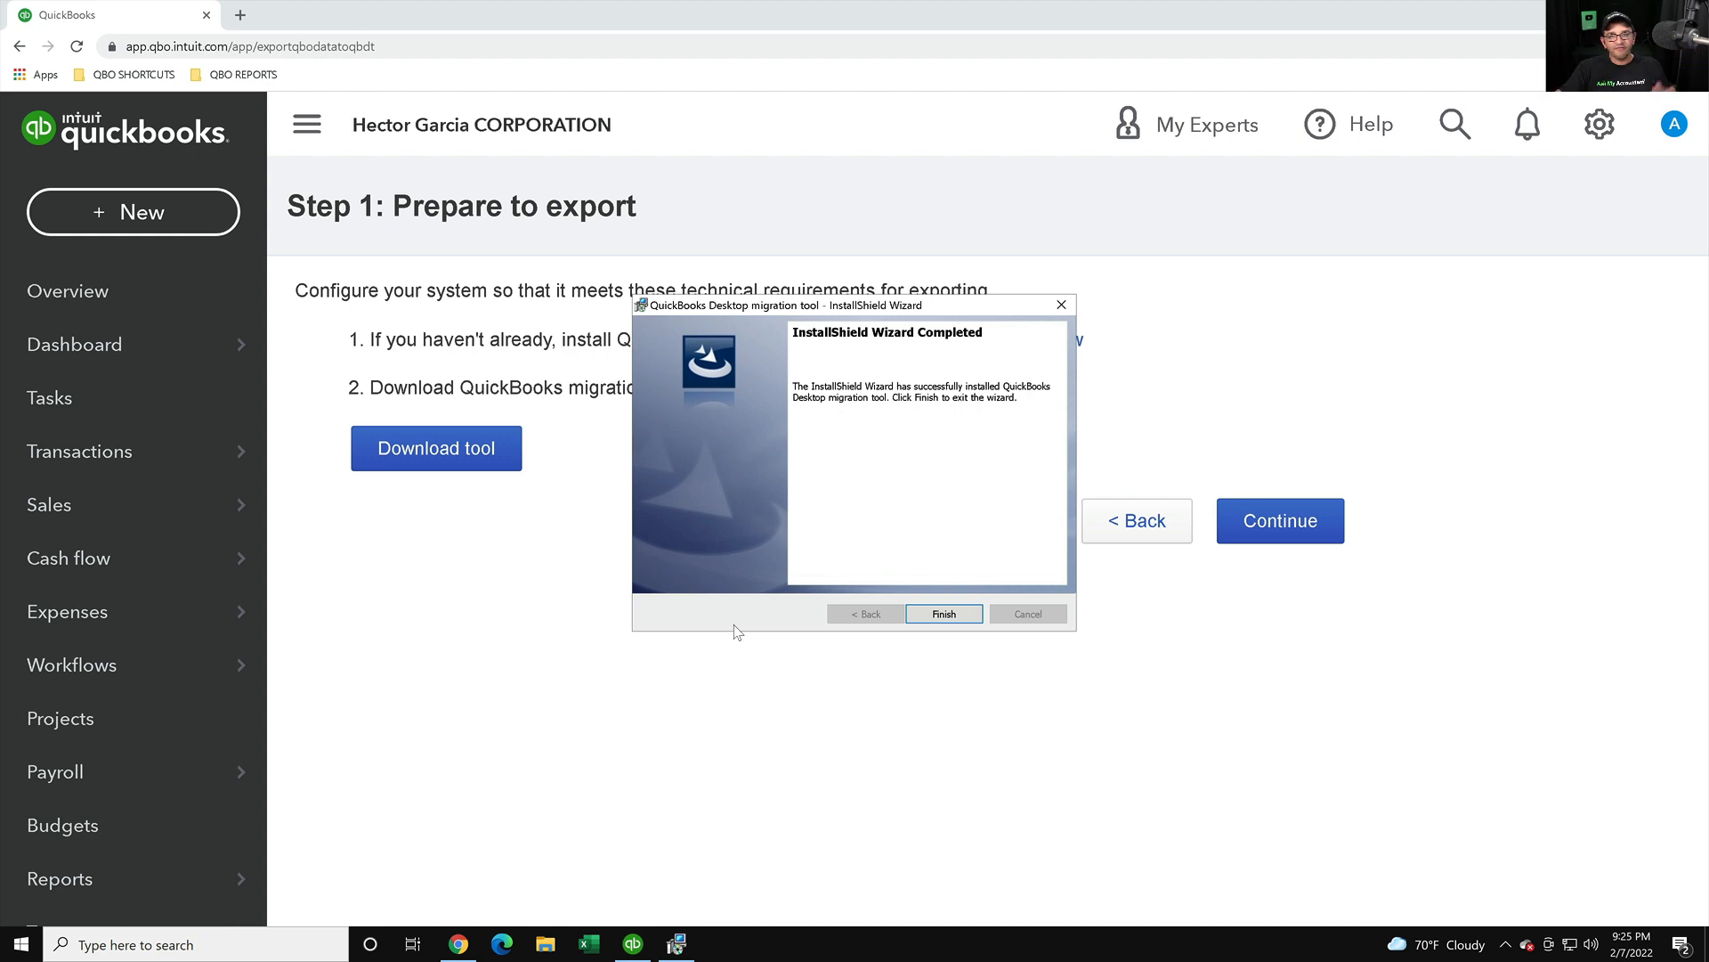
{"action": "left_click", "coordinate": [944, 613]}
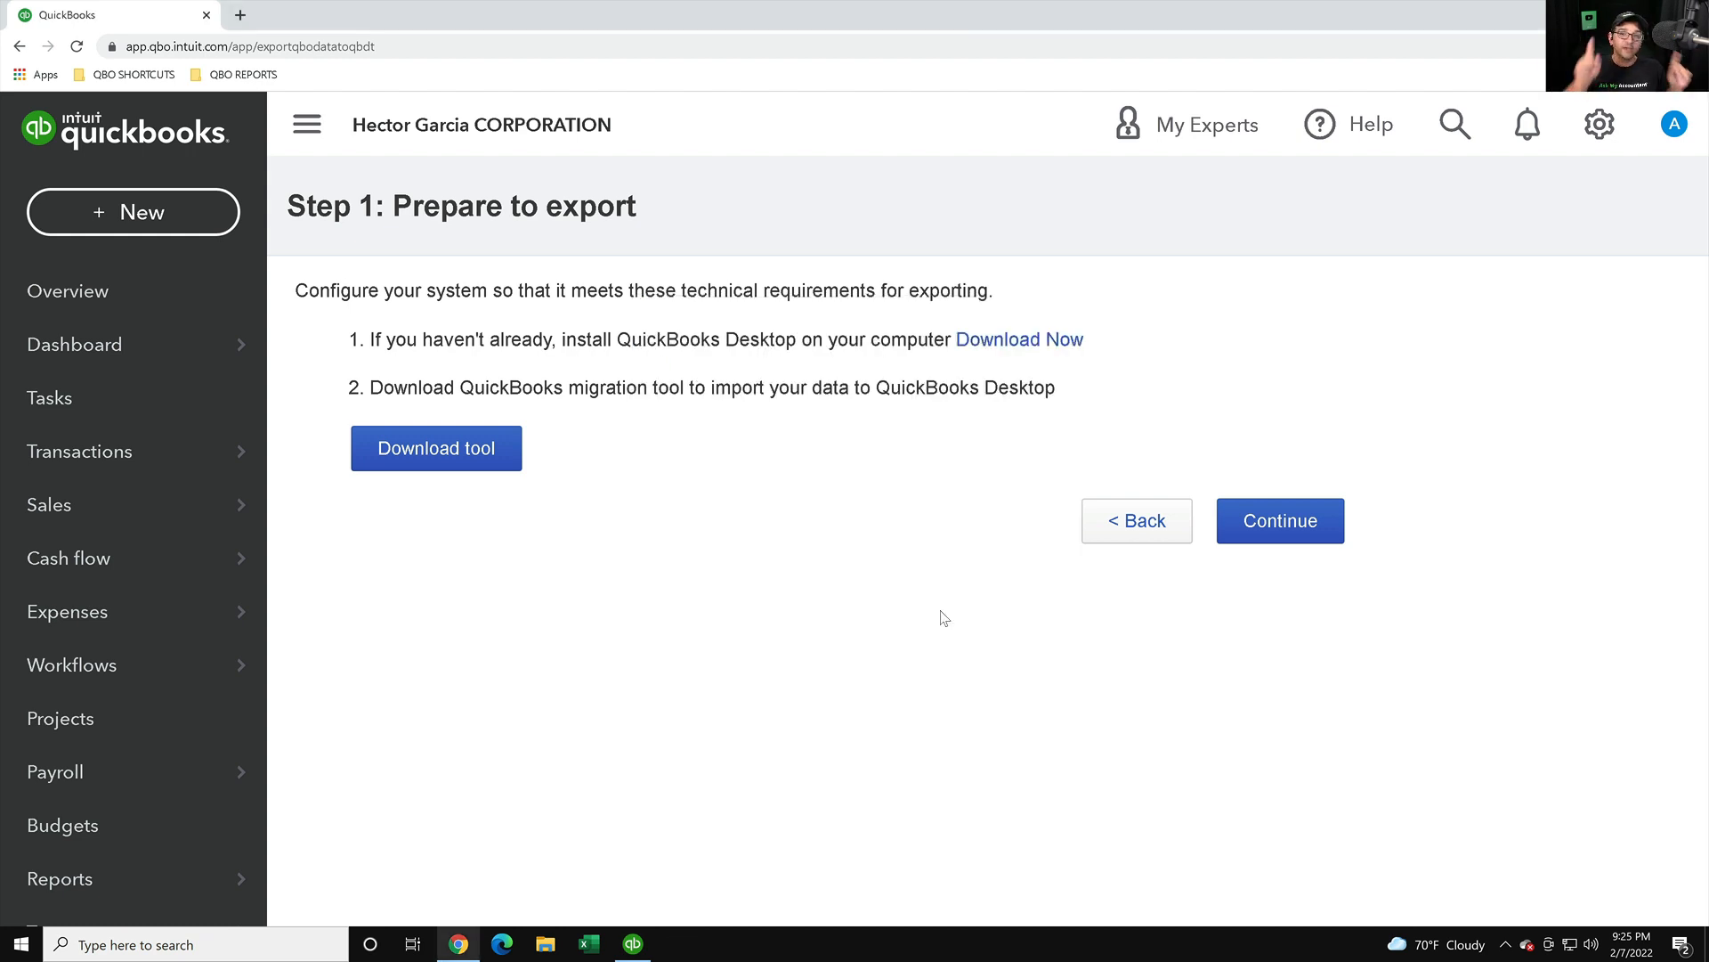
- Continue to Step 2: Select your Data and choose All financial data
{"action": "left_click", "coordinate": [1280, 523]}
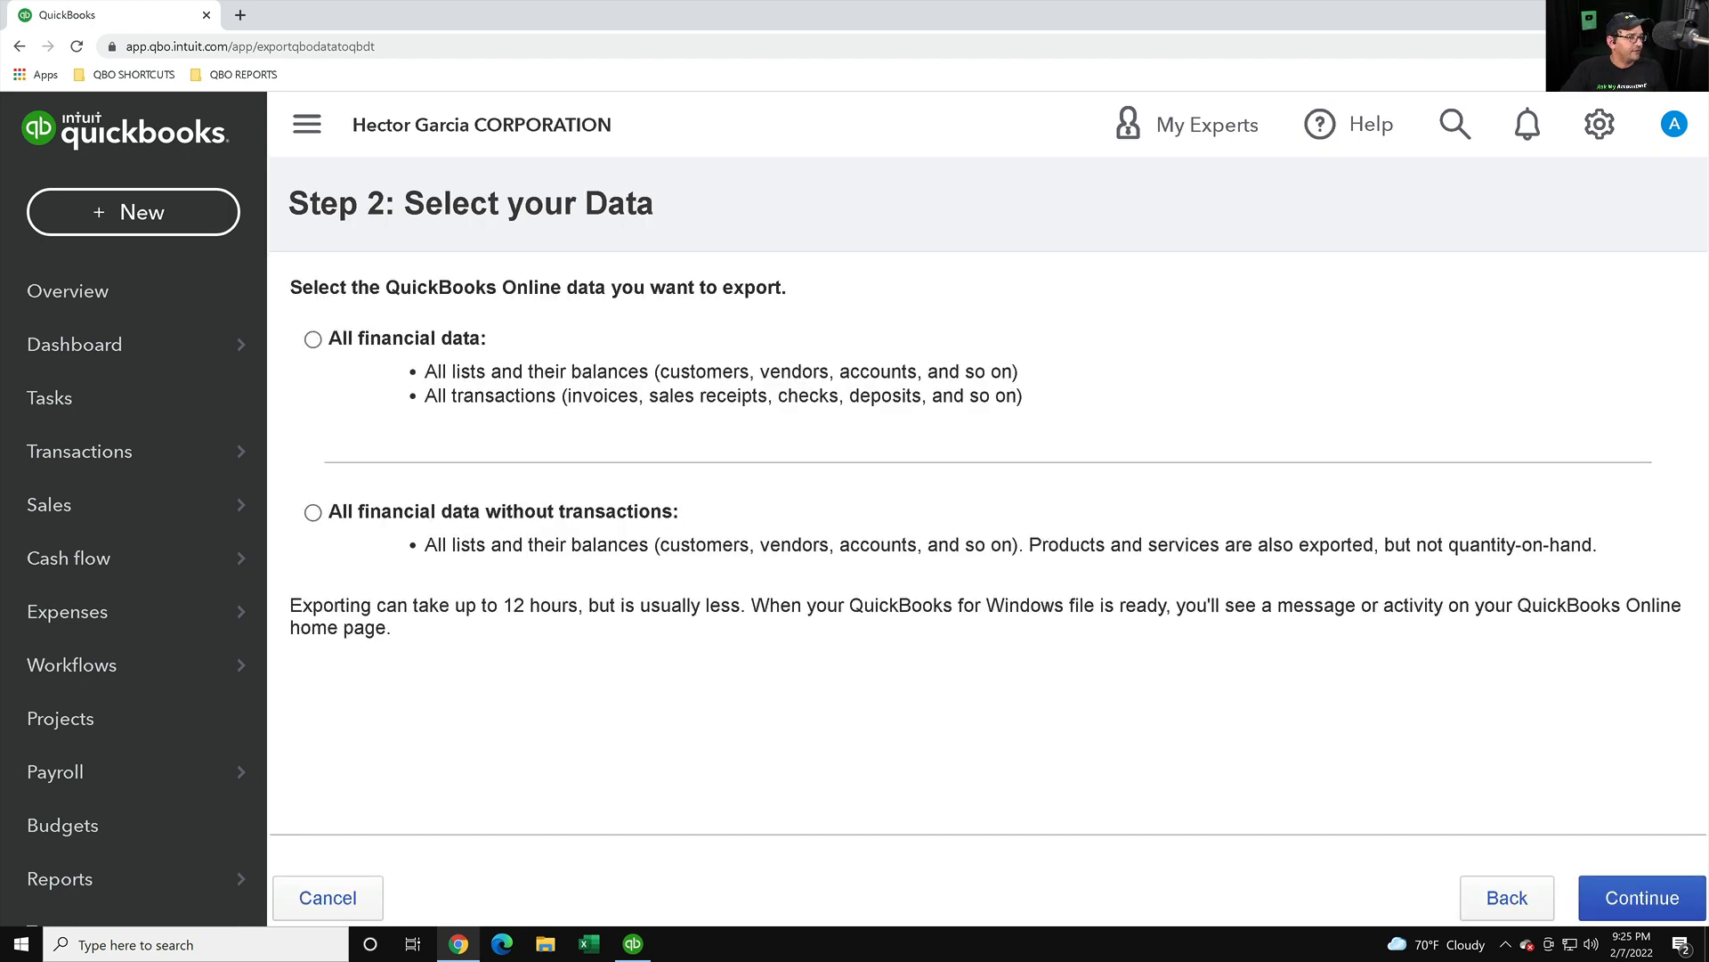
{"action": "left_click_drag", "start_coordinate": [319, 287], "coordinate": [882, 547]}
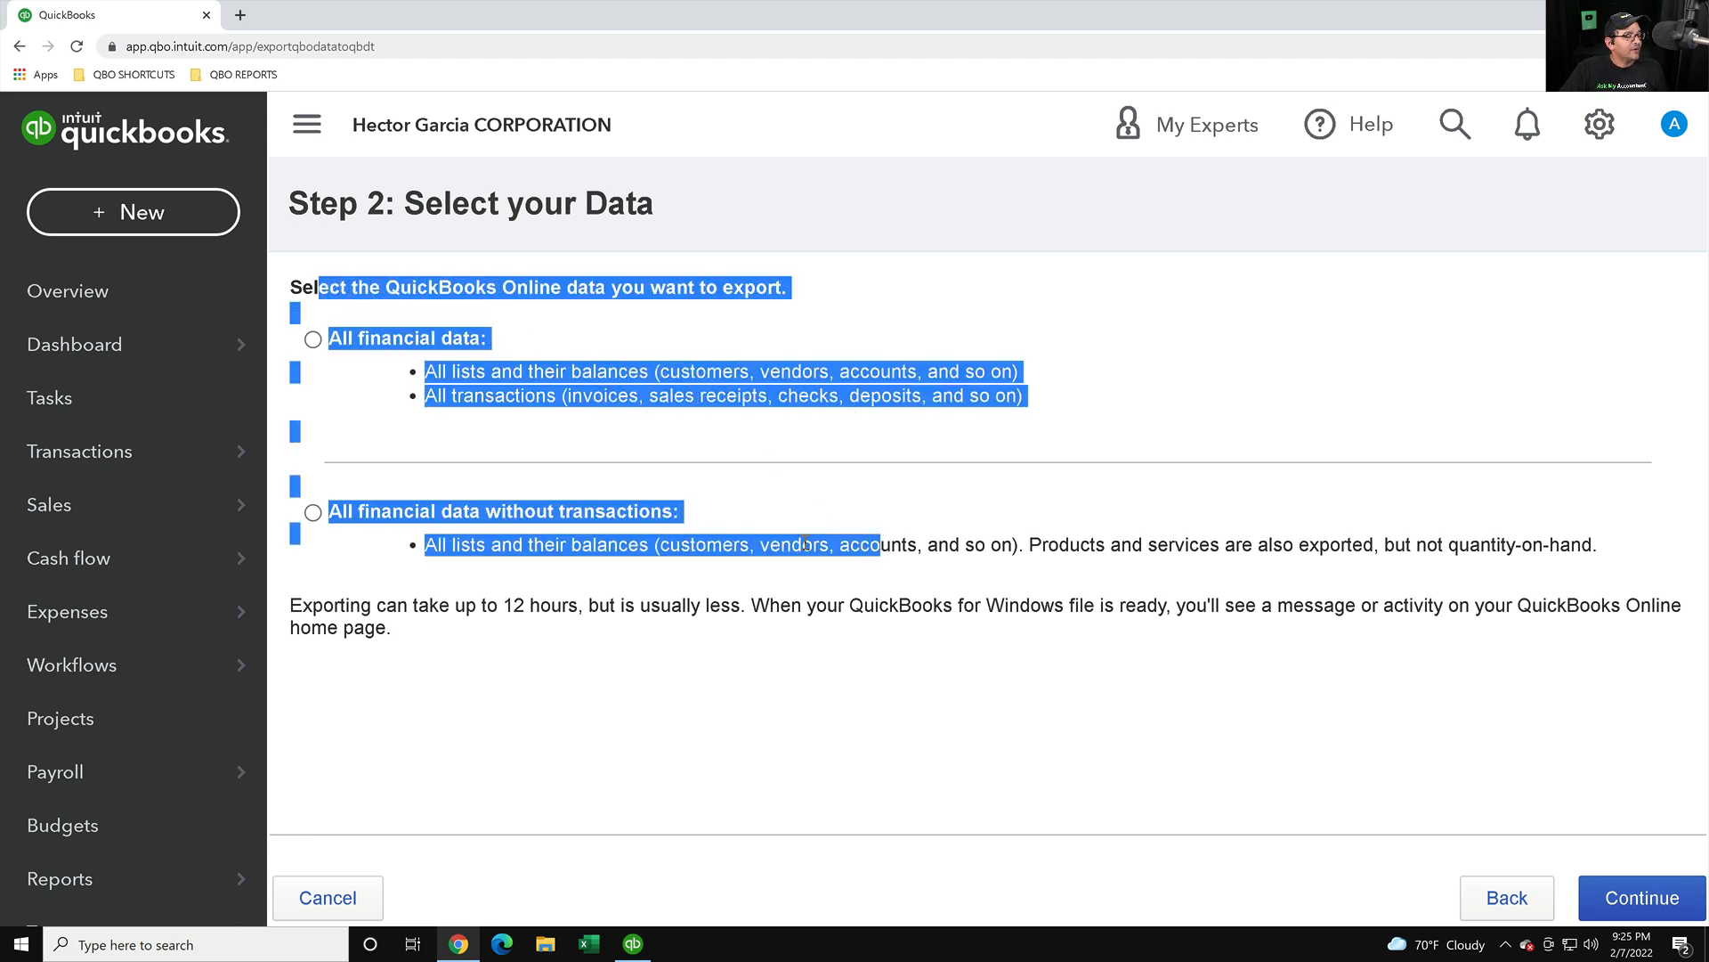
{"action": "left_click", "coordinate": [312, 513]}
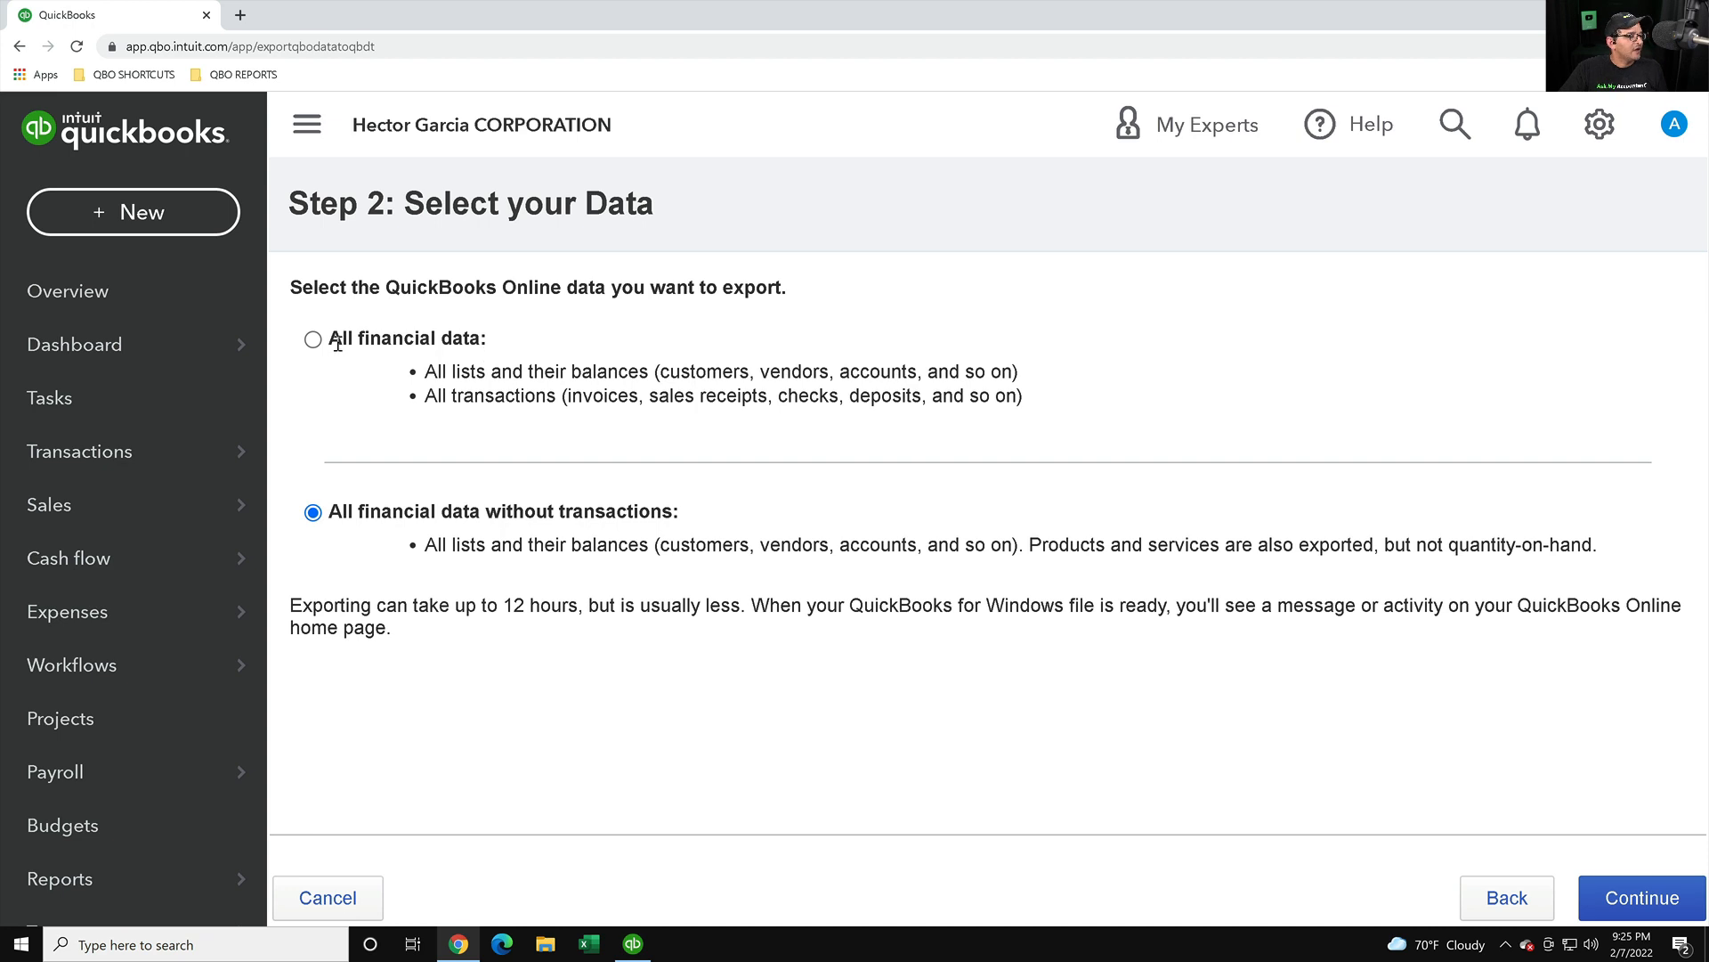
{"action": "left_click_drag", "start_coordinate": [348, 339], "coordinate": [712, 420]}
{"action": "left_click", "coordinate": [572, 395]}
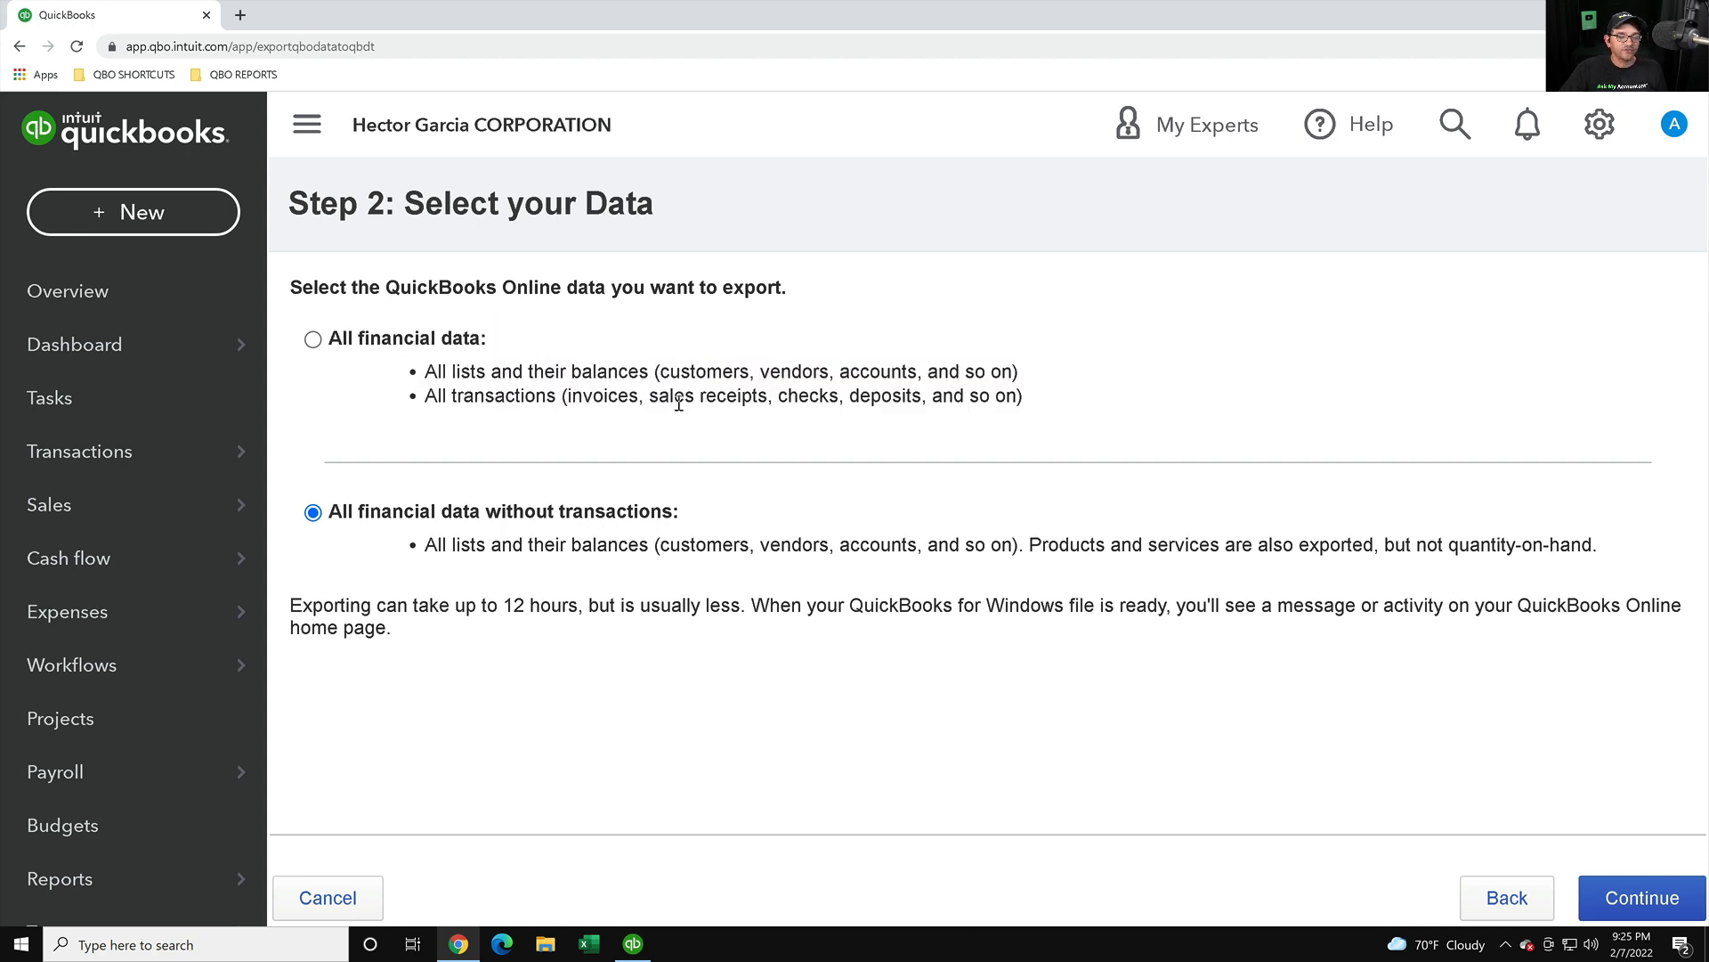
{"action": "left_click", "coordinate": [312, 339]}
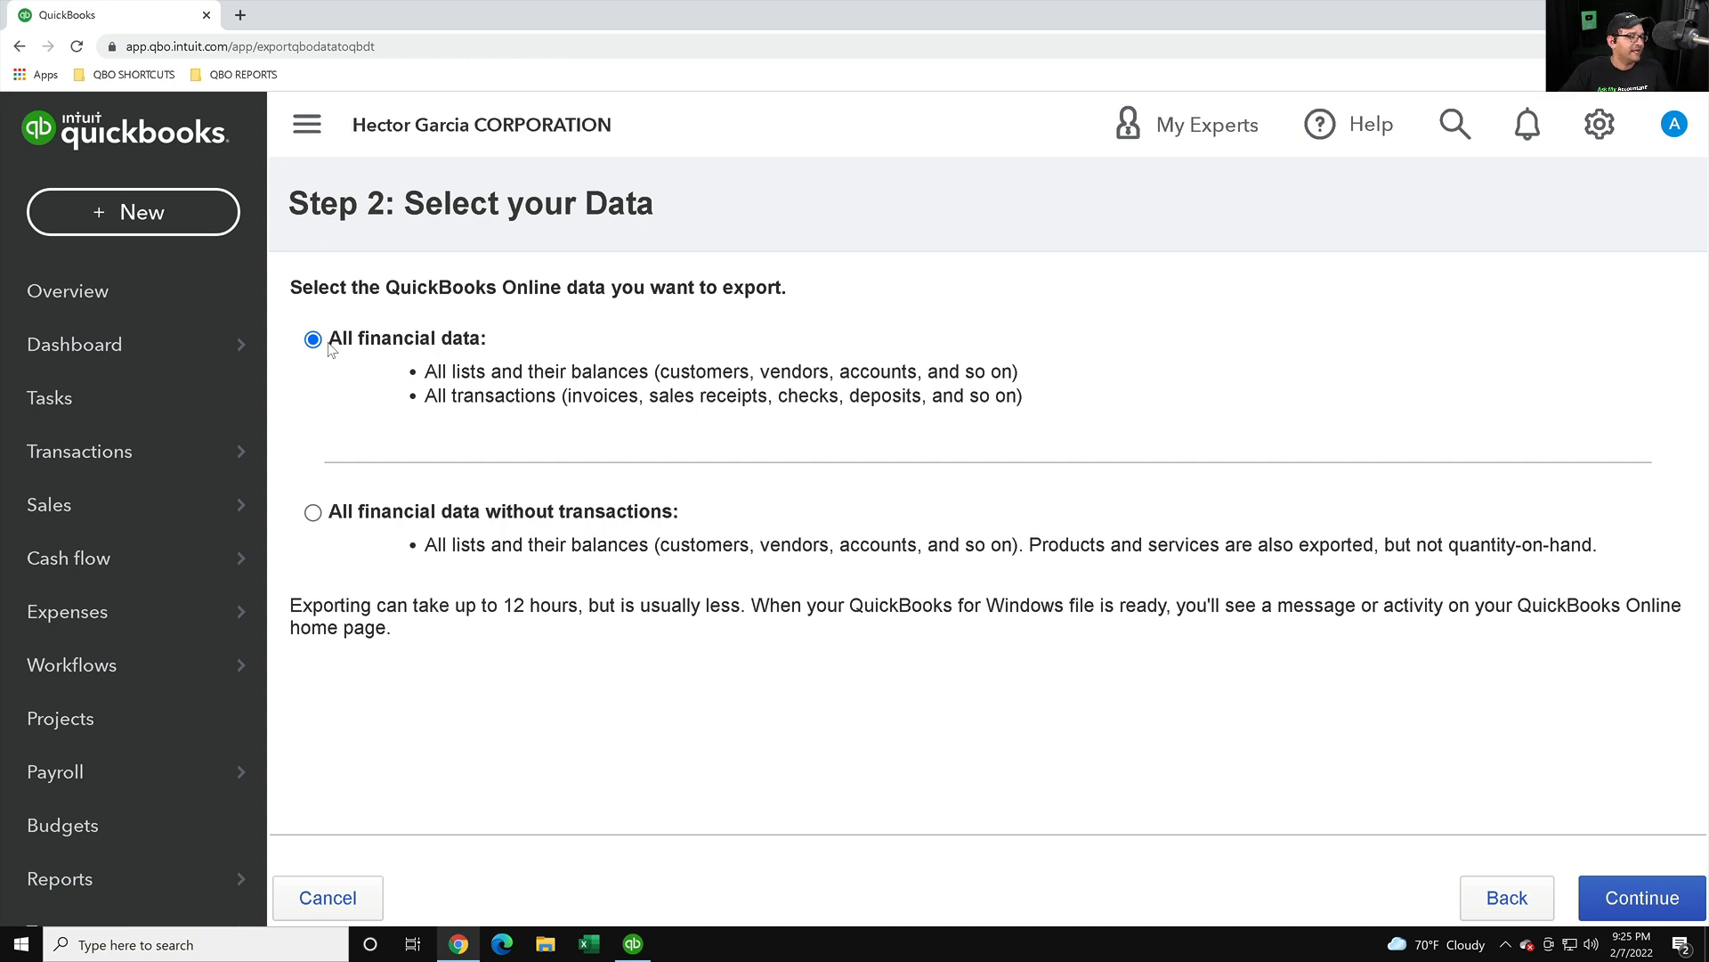
- Continue to Step 3, review the items not exported, and open the limitations article
{"action": "left_click", "coordinate": [1679, 913]}
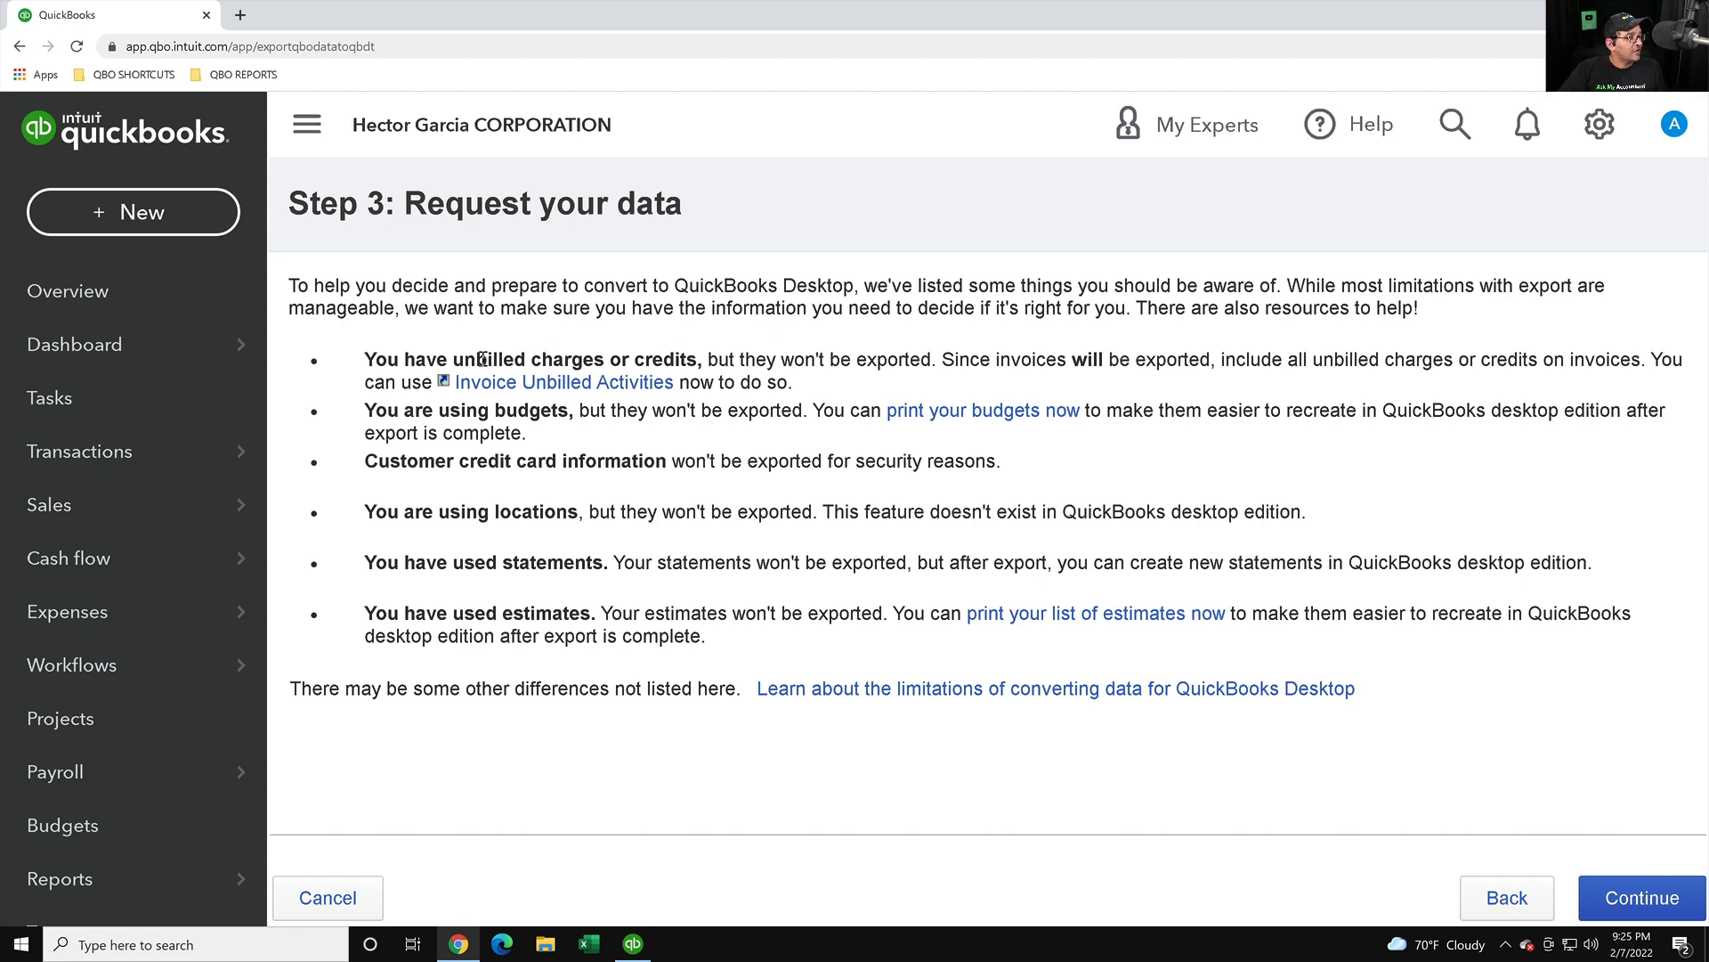
{"action": "left_click_drag", "start_coordinate": [416, 360], "coordinate": [1447, 669]}
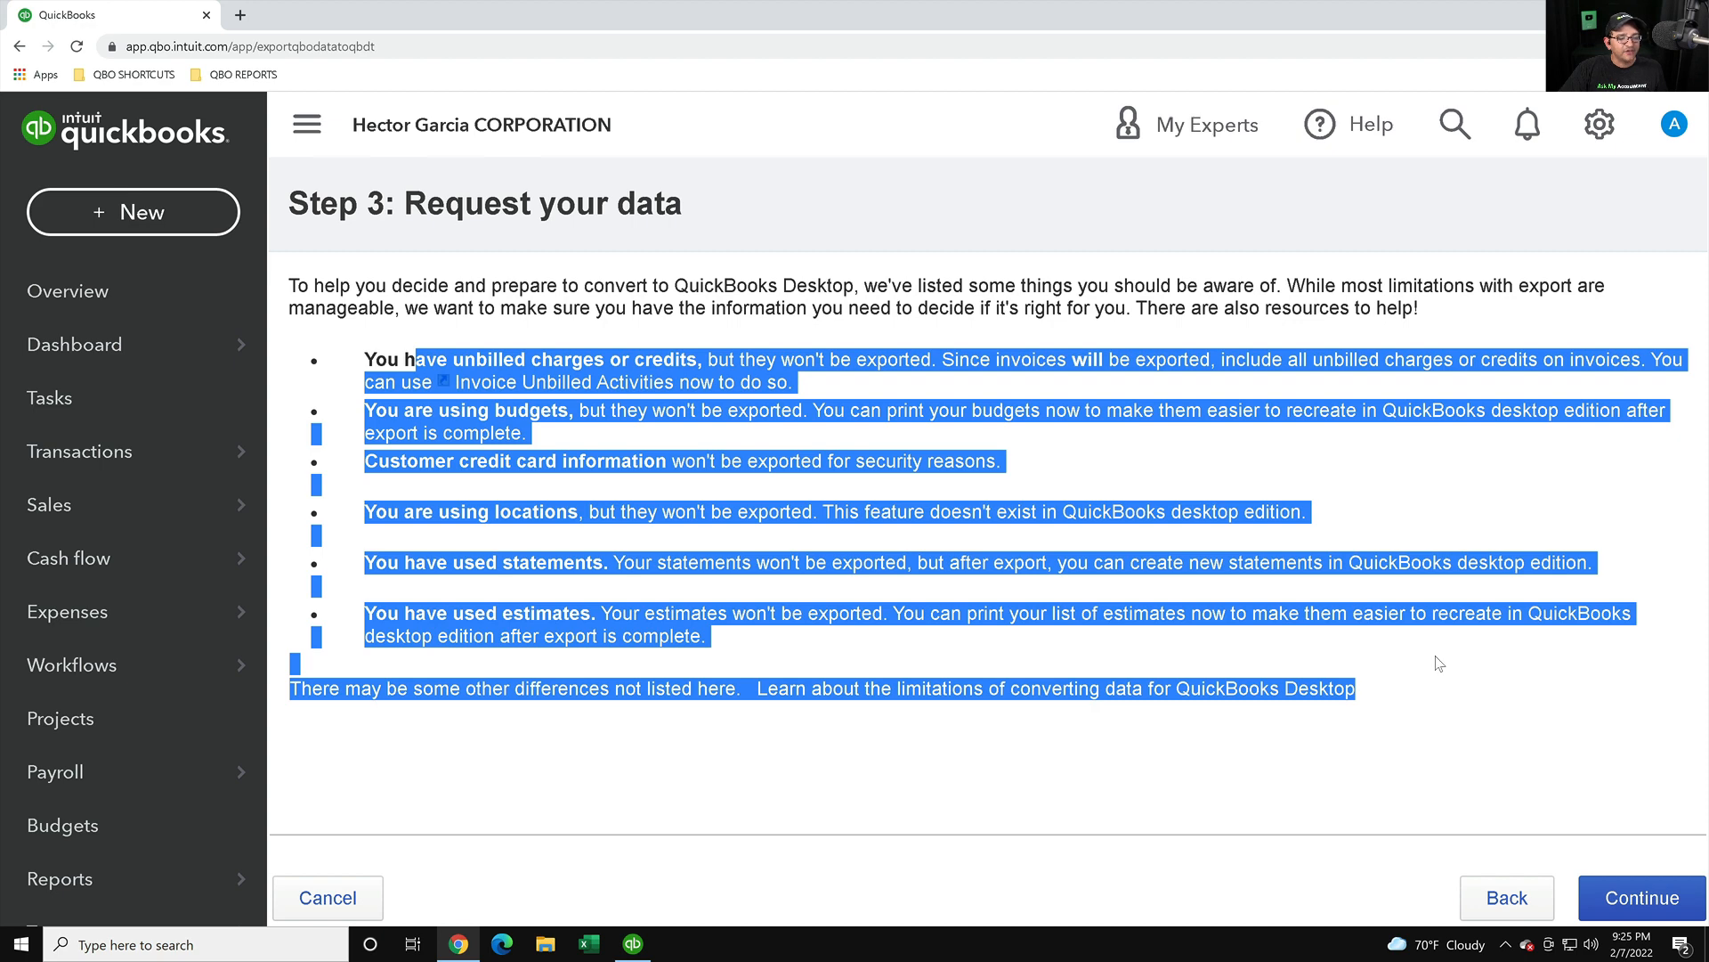
{"action": "left_click", "coordinate": [1440, 663]}
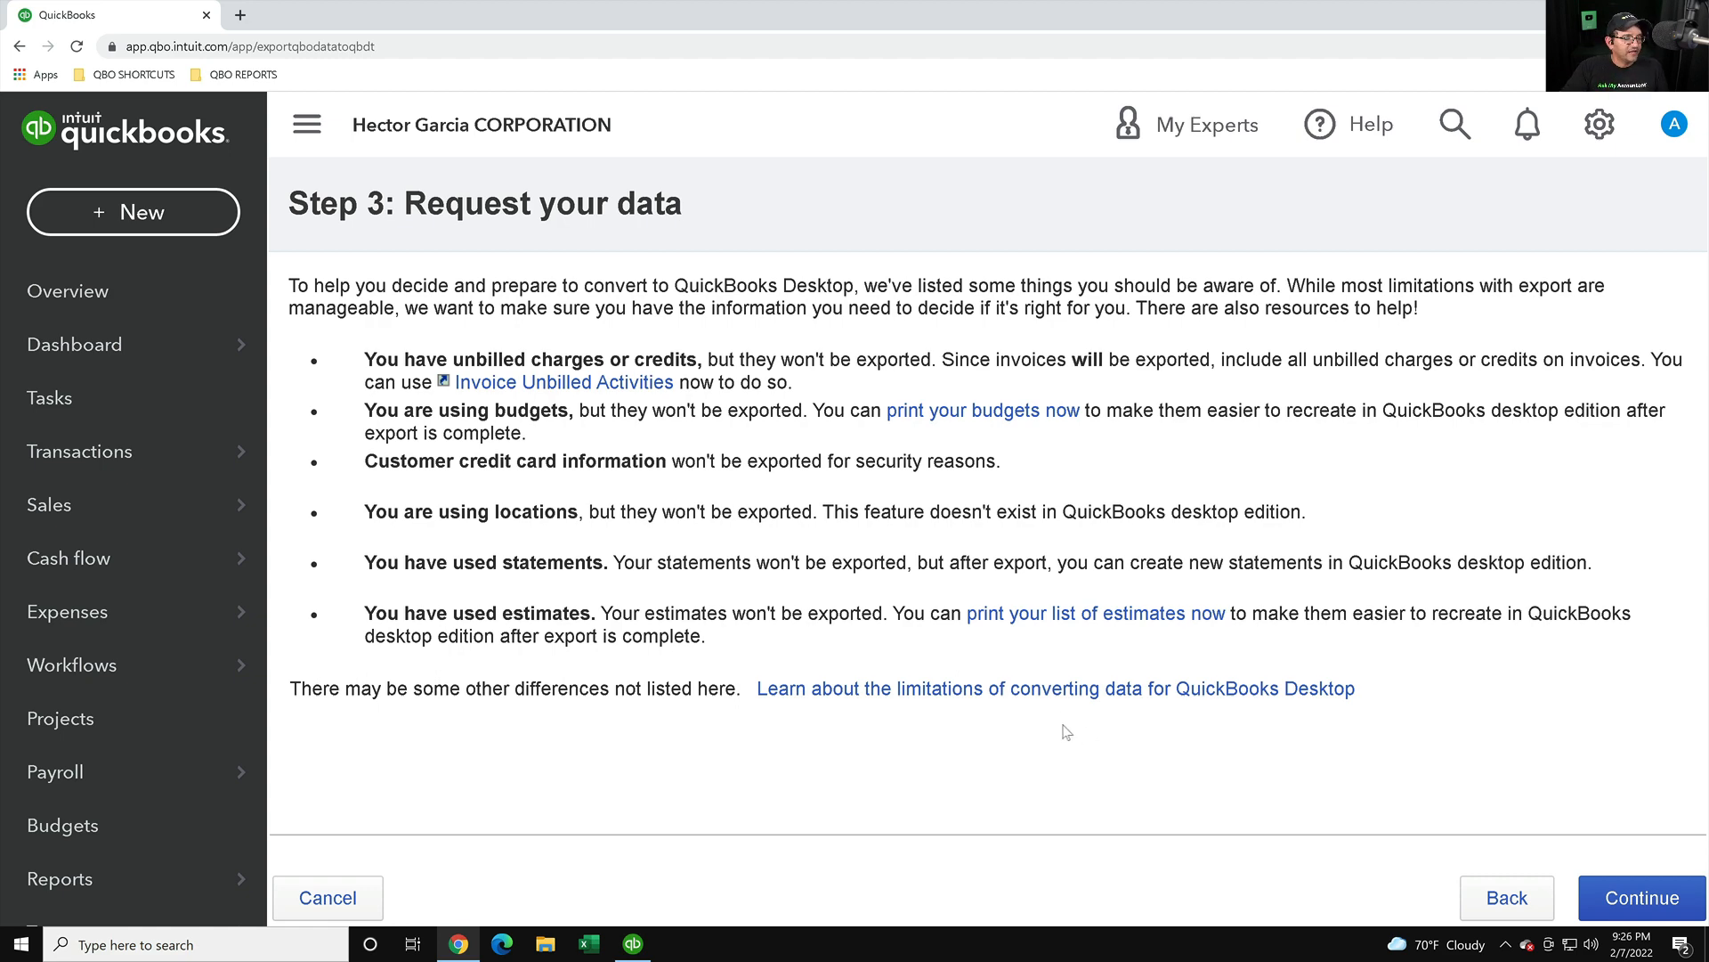
{"action": "key", "text": "super+plus"}
{"action": "key", "text": "super+Escape"}
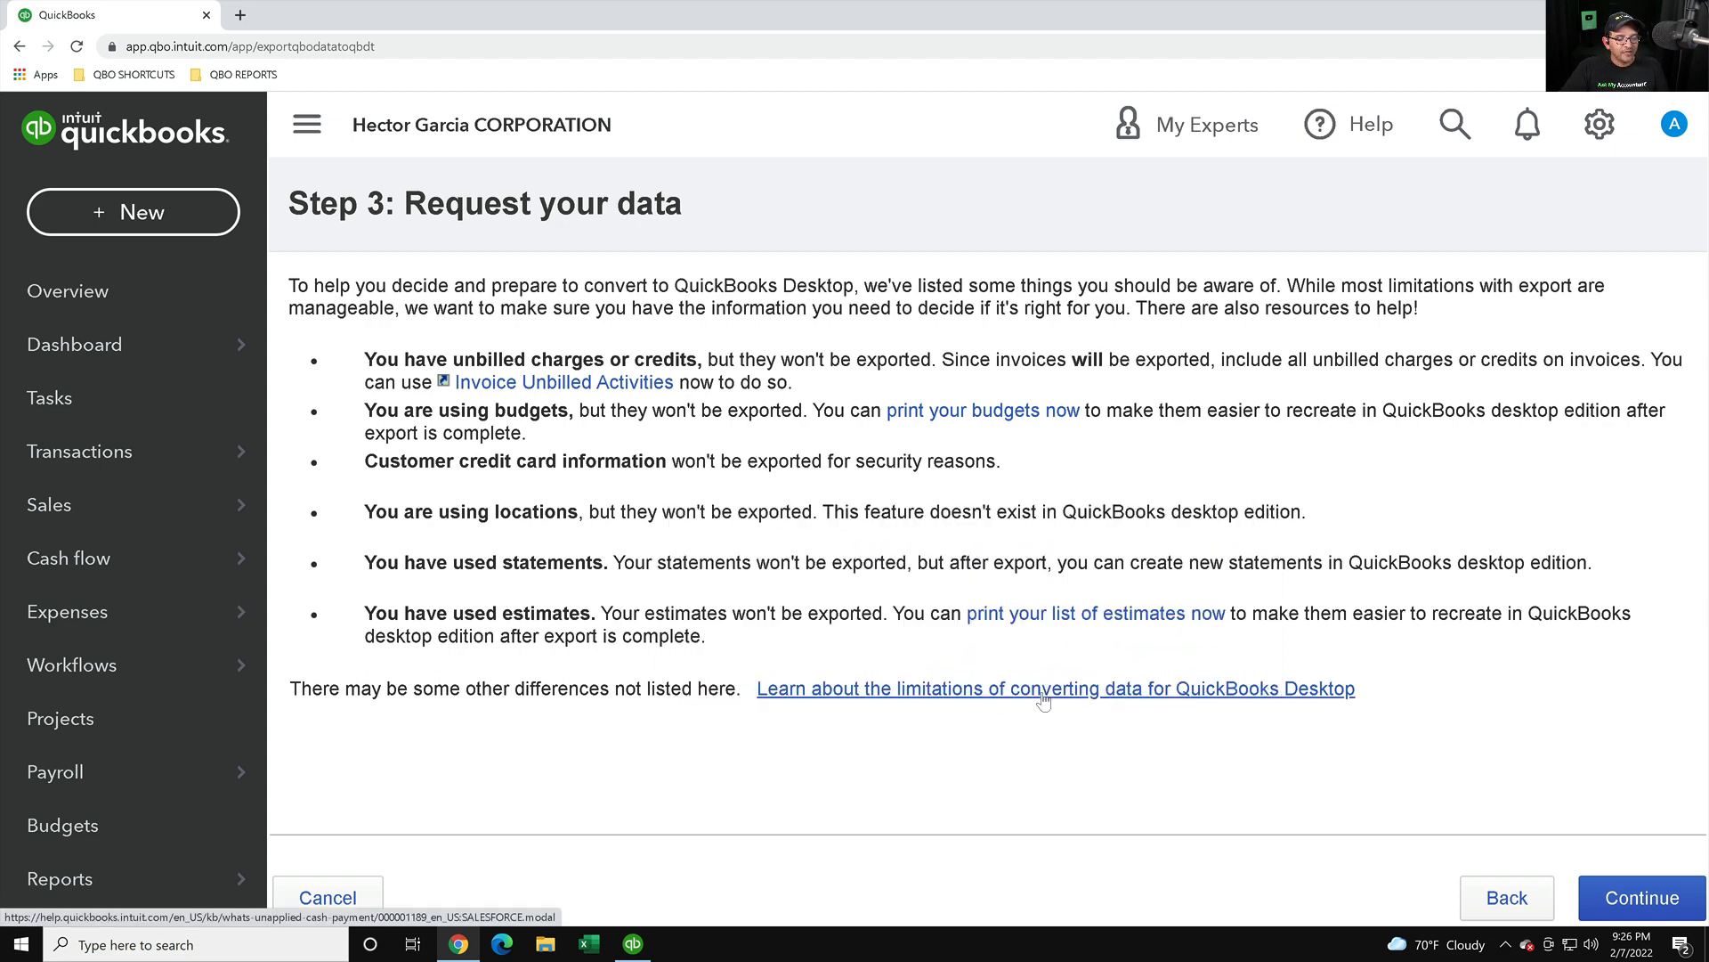
{"action": "left_click", "coordinate": [1094, 695]}
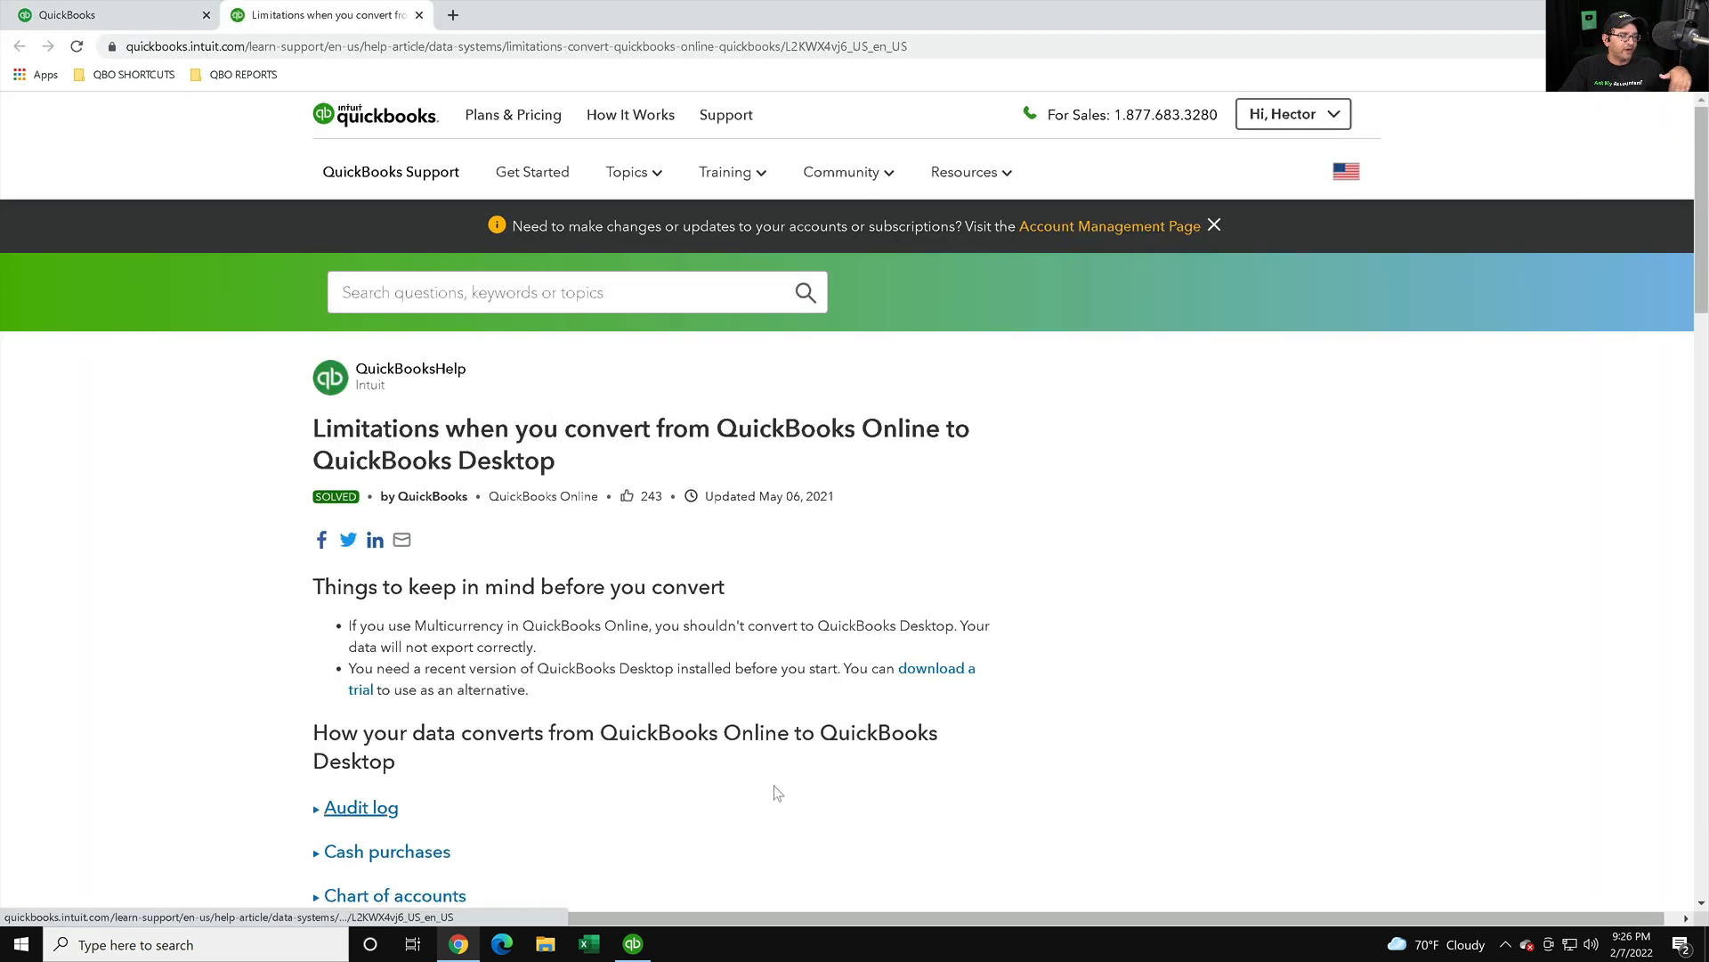
- Expand the Chart of accounts, Class list, Customers and Field limitations notes, then return to Step 3
{"action": "scroll", "coordinate": [757, 654], "scroll_direction": "down", "scroll_amount": 5}
{"action": "scroll", "coordinate": [757, 654], "scroll_direction": "down", "scroll_amount": 1}
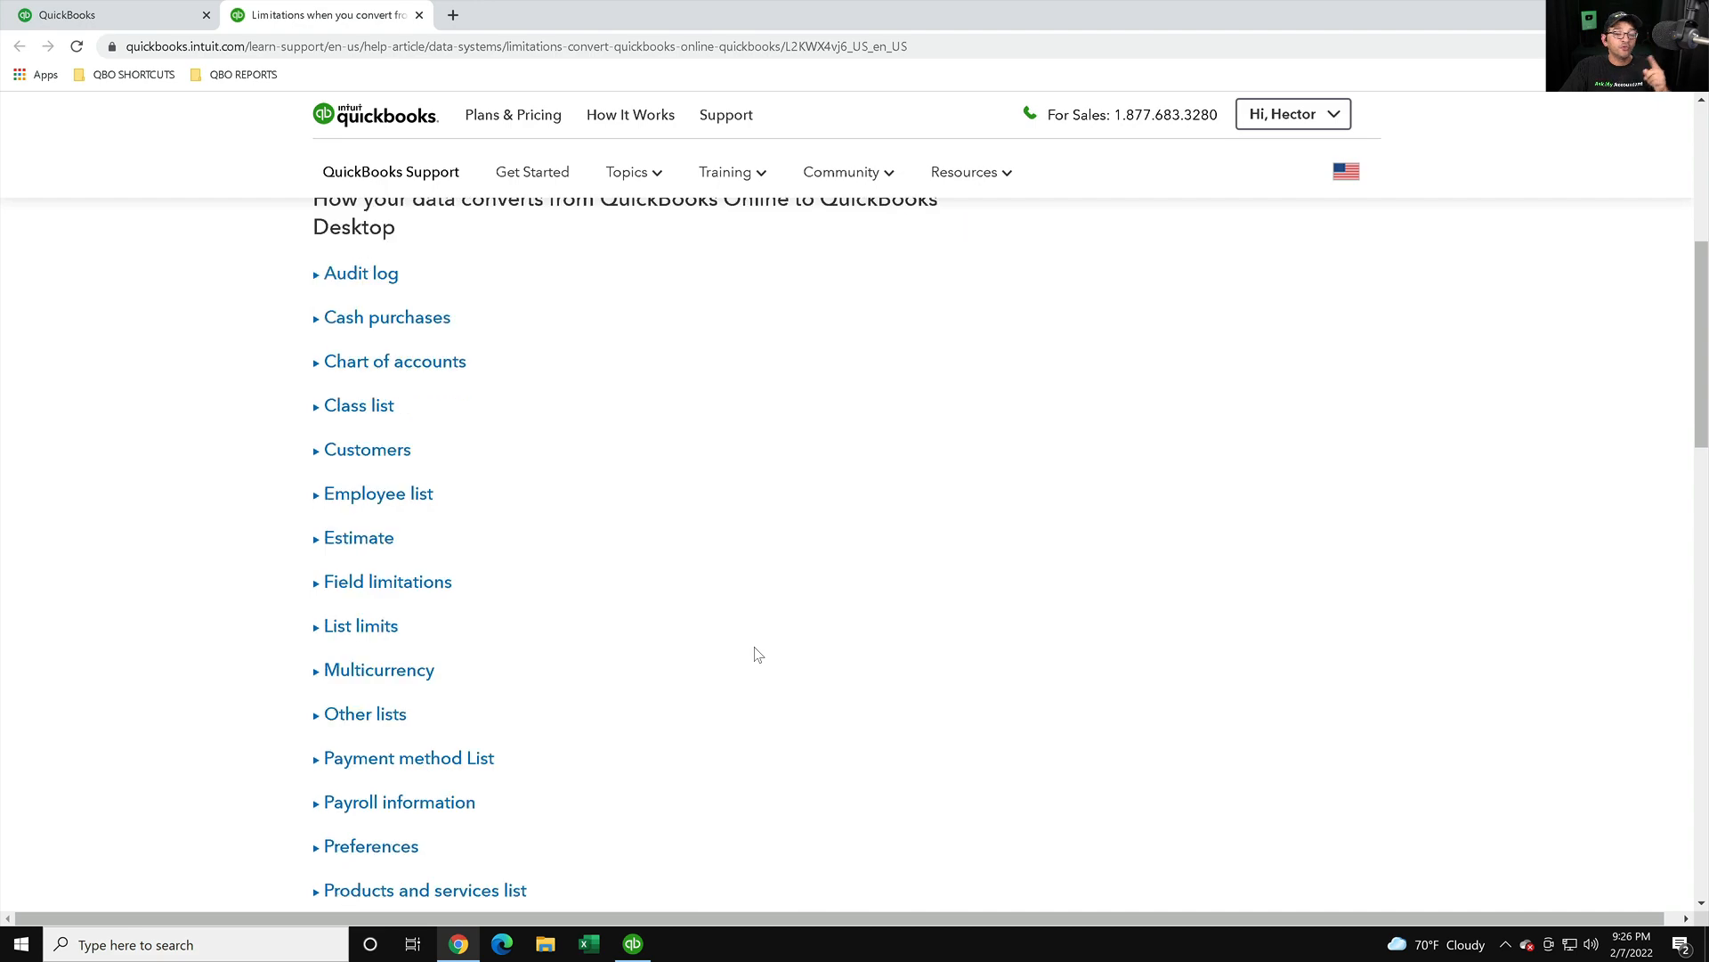
{"action": "left_click", "coordinate": [397, 369]}
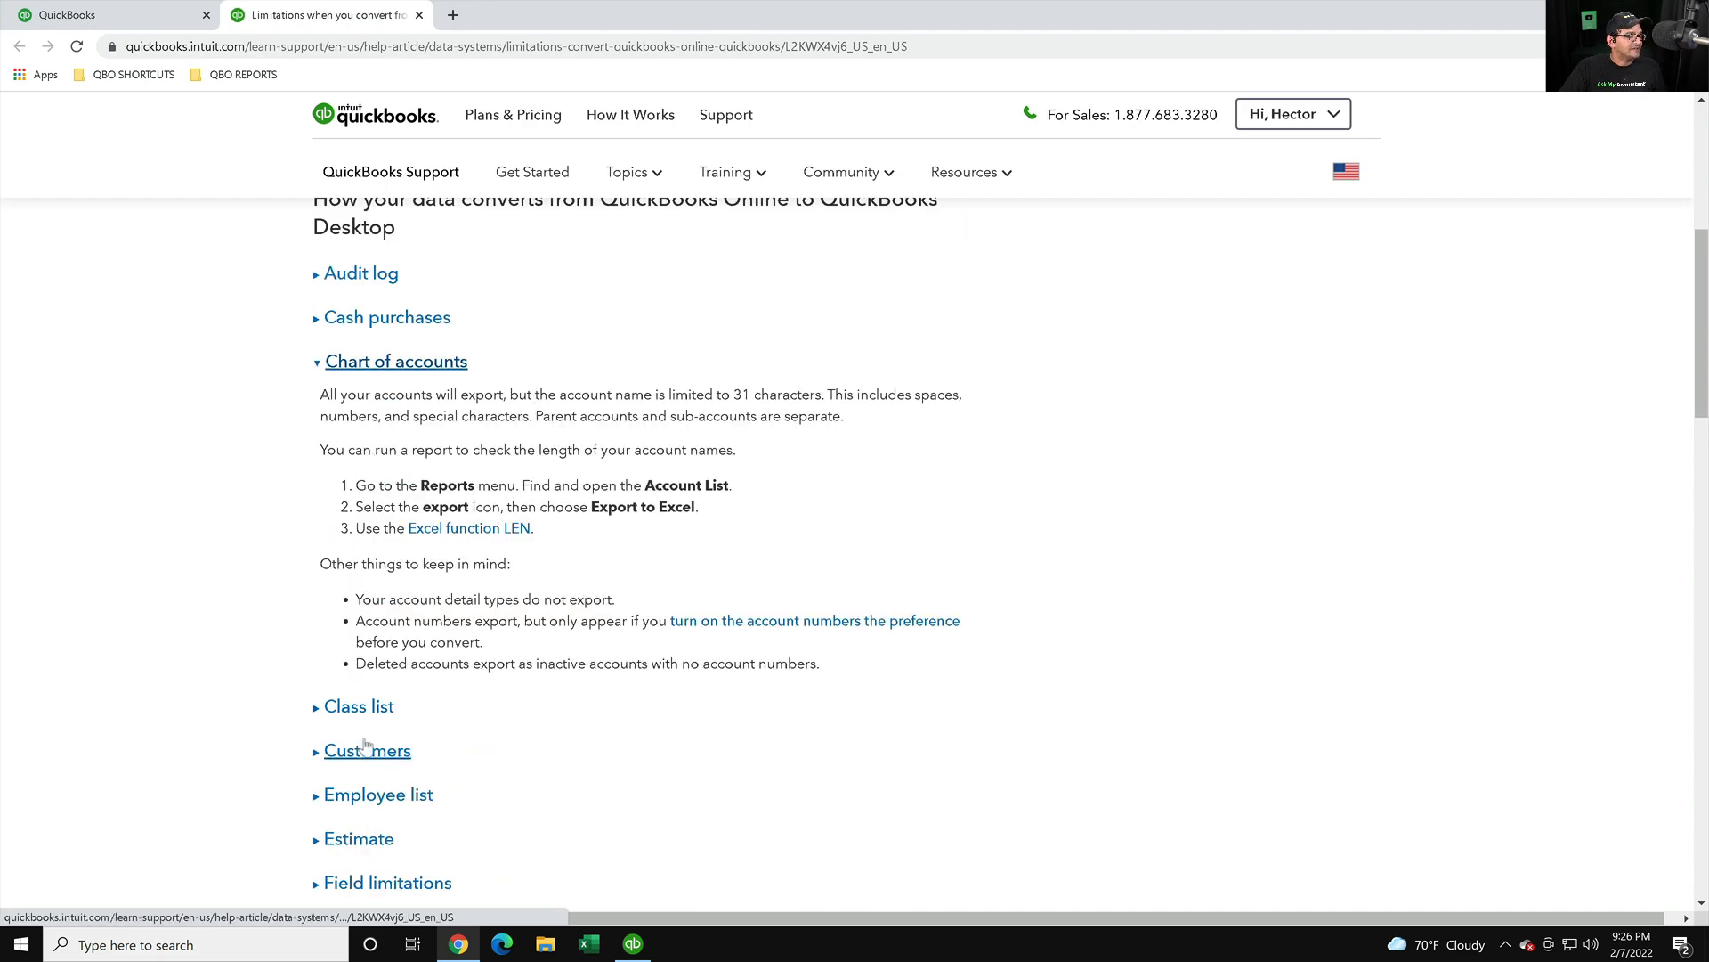
{"action": "left_click", "coordinate": [366, 706]}
{"action": "scroll", "coordinate": [445, 712], "scroll_direction": "down", "scroll_amount": 2}
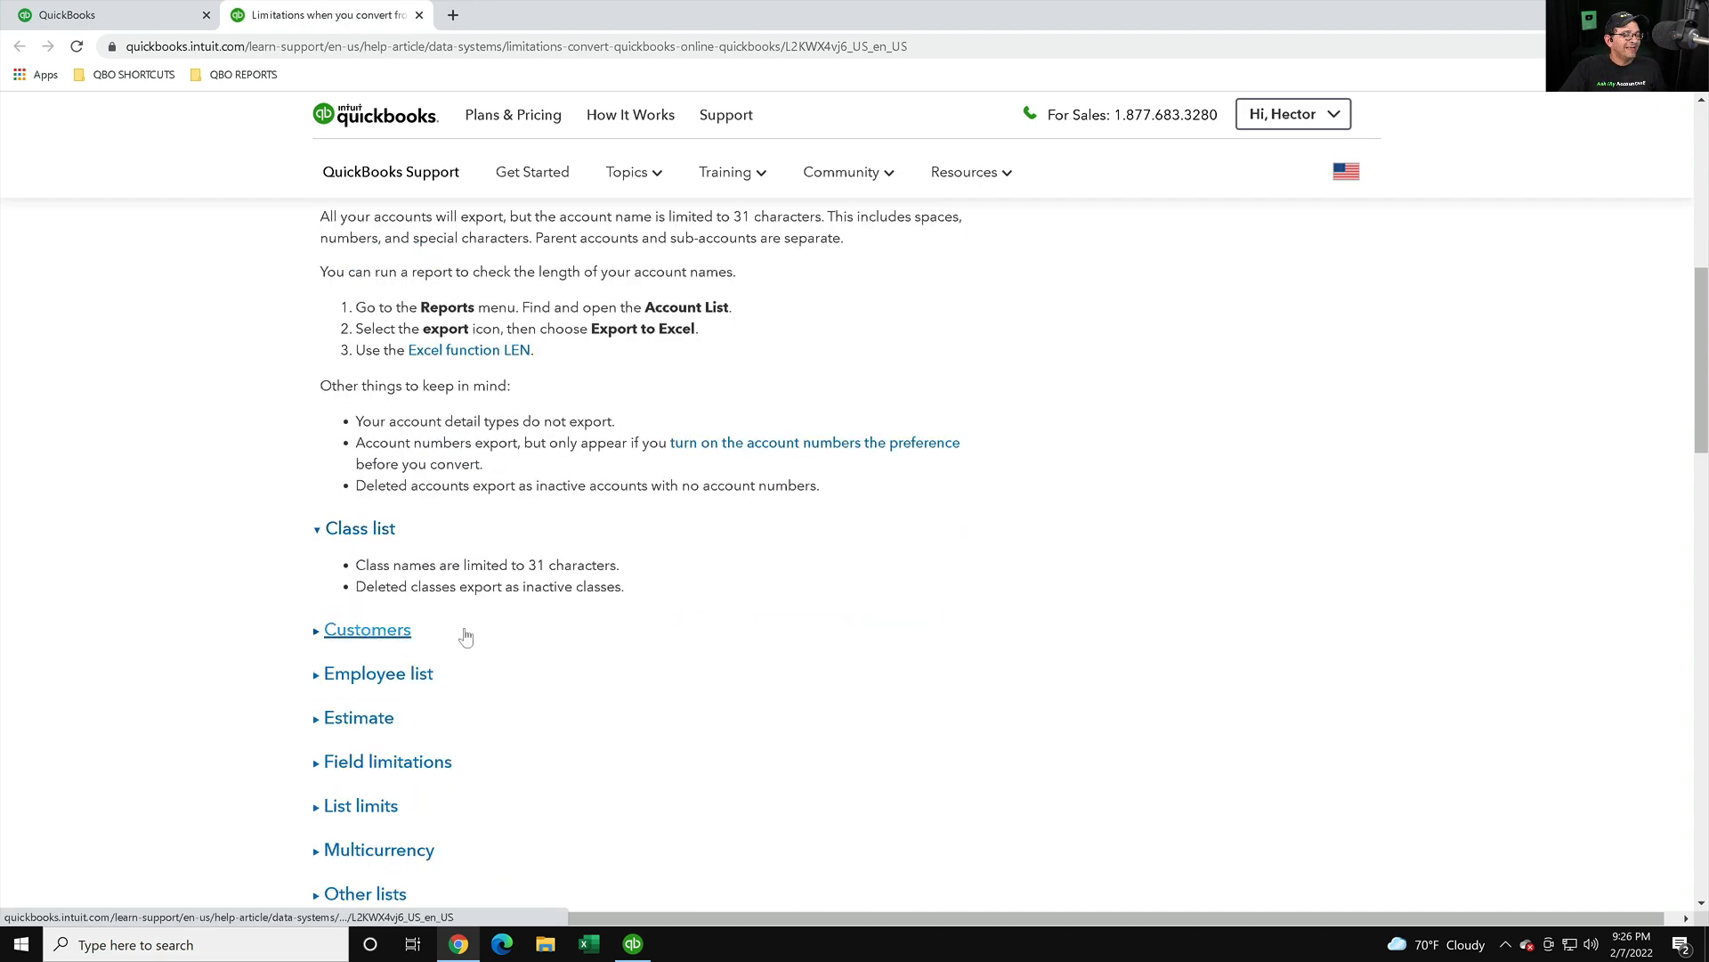
{"action": "left_click", "coordinate": [385, 632]}
{"action": "scroll", "coordinate": [384, 659], "scroll_direction": "down", "scroll_amount": 2}
{"action": "scroll", "coordinate": [384, 662], "scroll_direction": "down", "scroll_amount": 2}
{"action": "scroll", "coordinate": [383, 660], "scroll_direction": "down", "scroll_amount": 1}
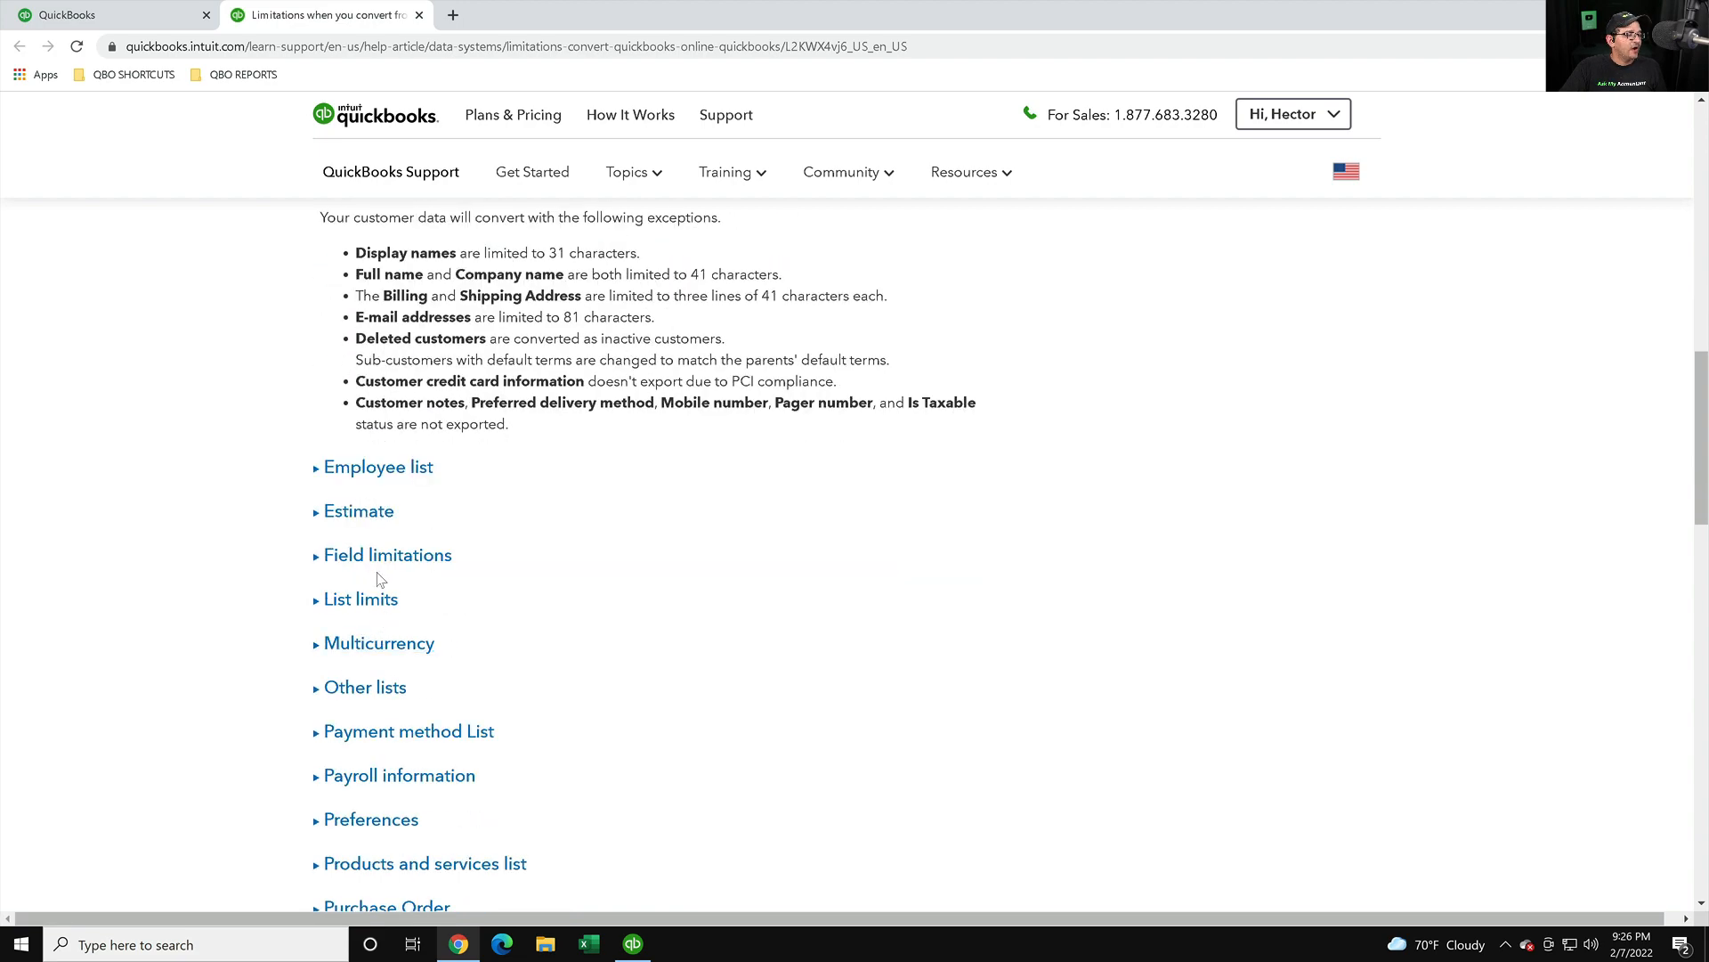
{"action": "left_click", "coordinate": [373, 558]}
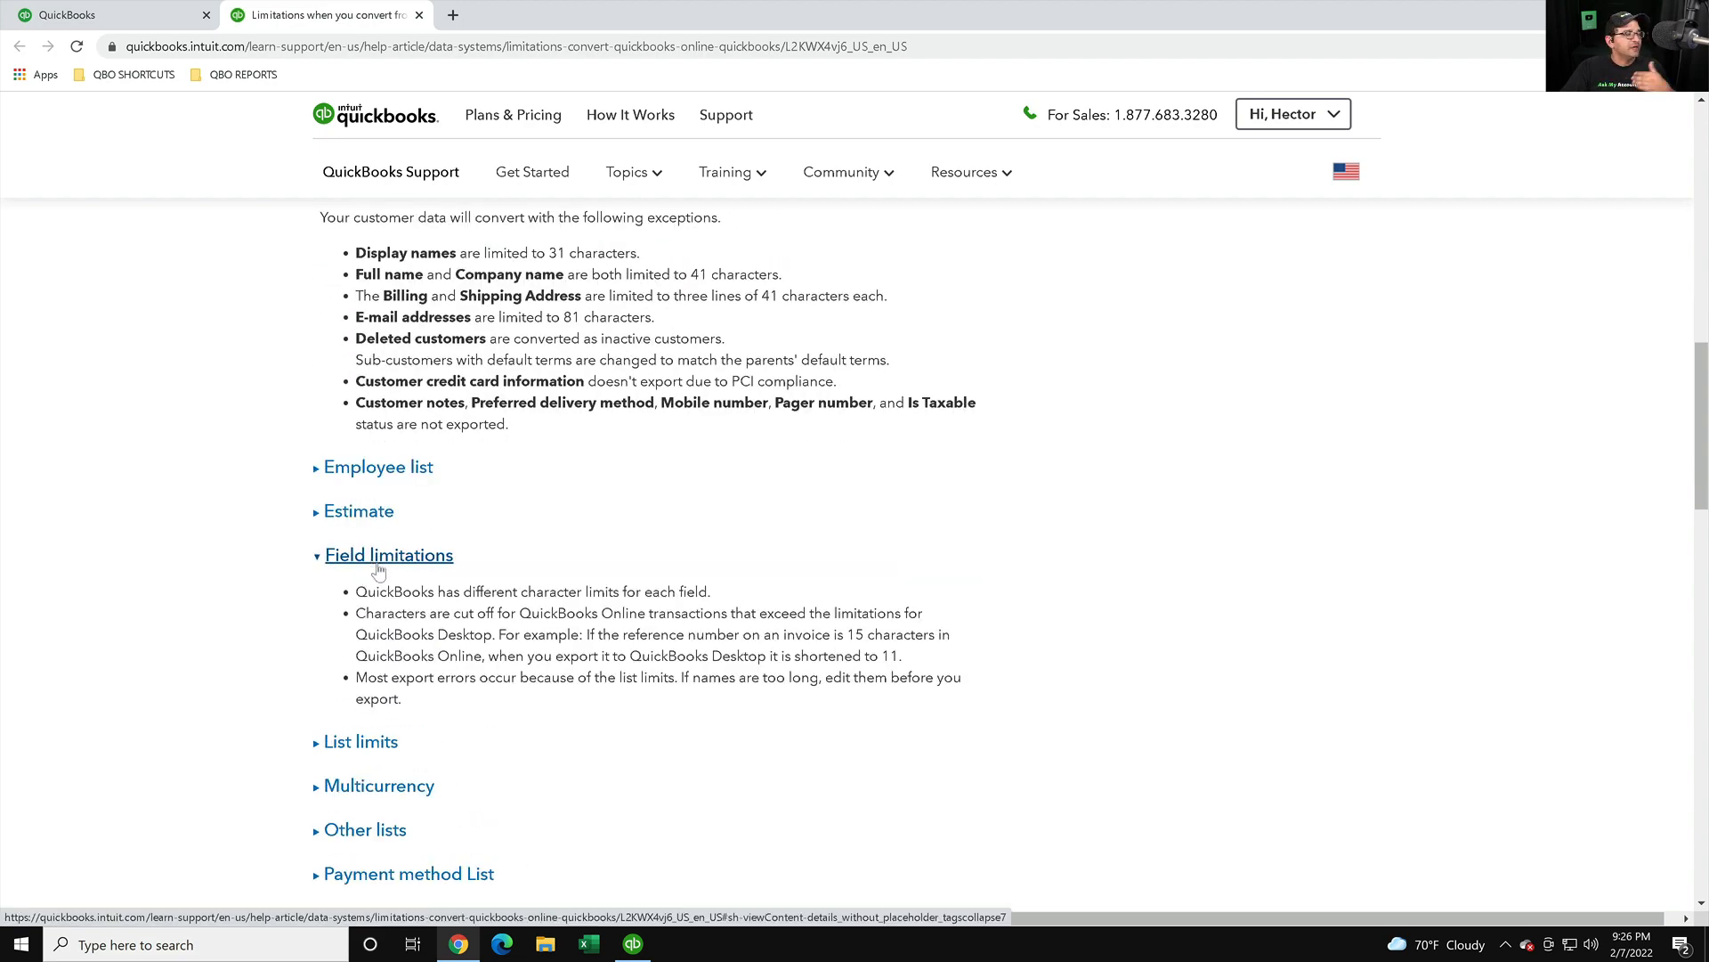
{"action": "scroll", "coordinate": [379, 570], "scroll_direction": "up", "scroll_amount": 13}
{"action": "left_click", "coordinate": [47, 18]}
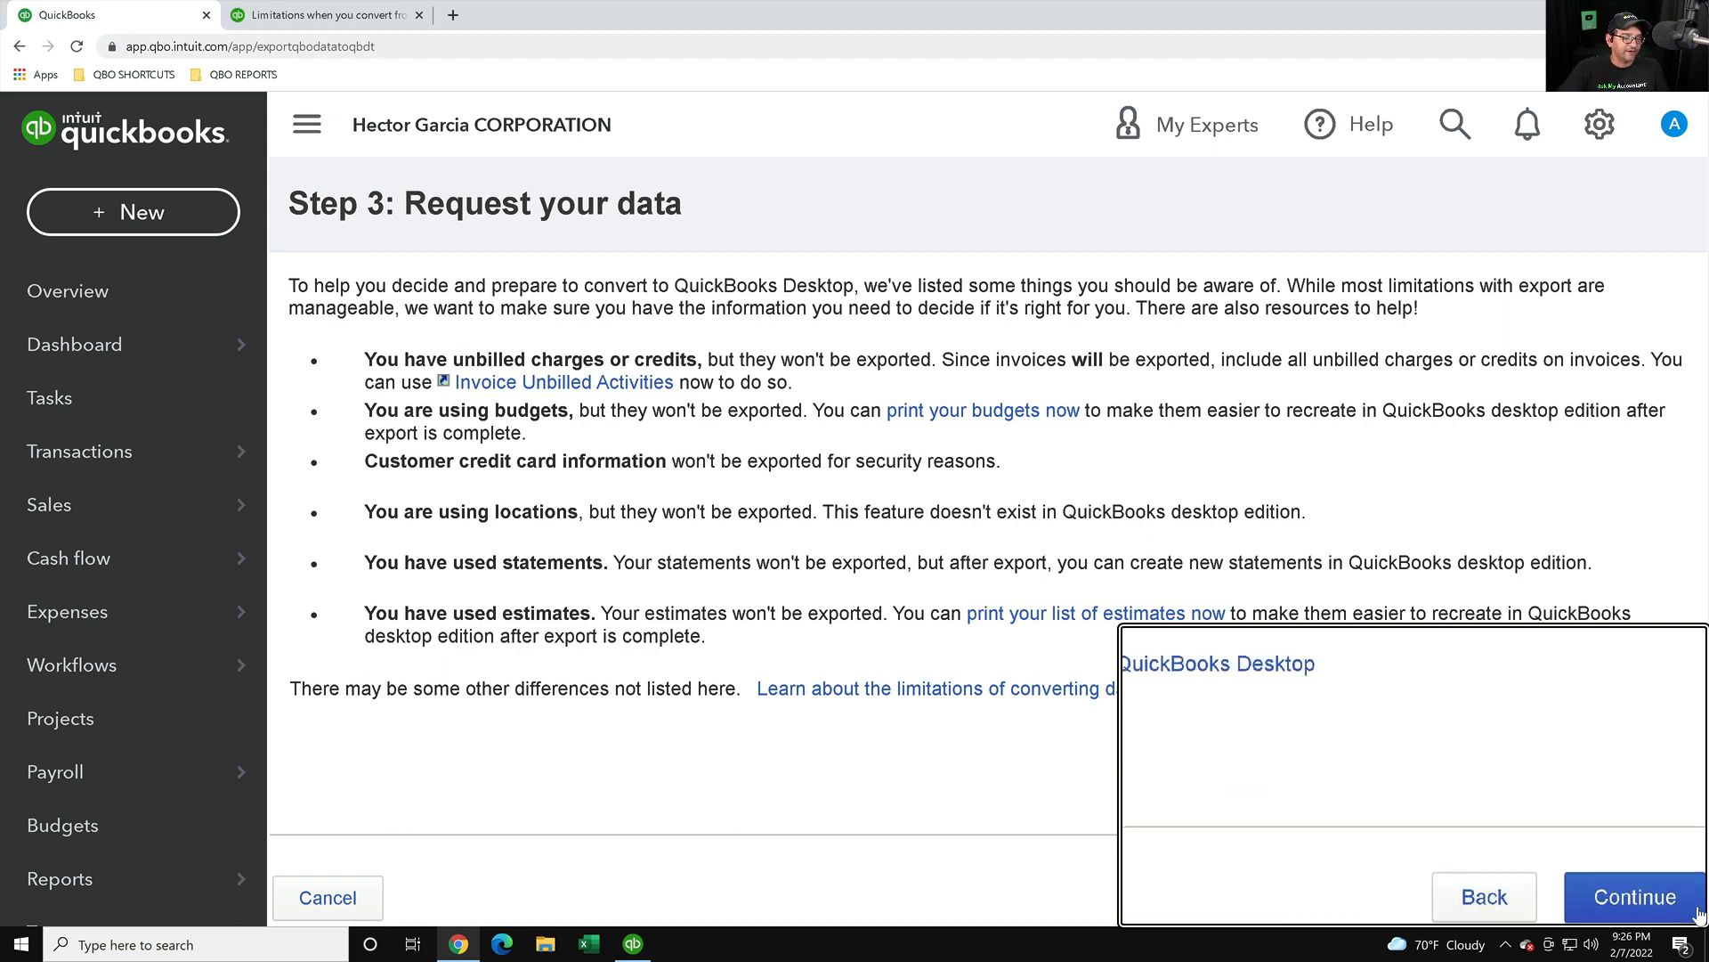
- Submit the data request with the prefilled name and e-mail, then close the thank-you message
{"action": "left_click", "coordinate": [1663, 899]}
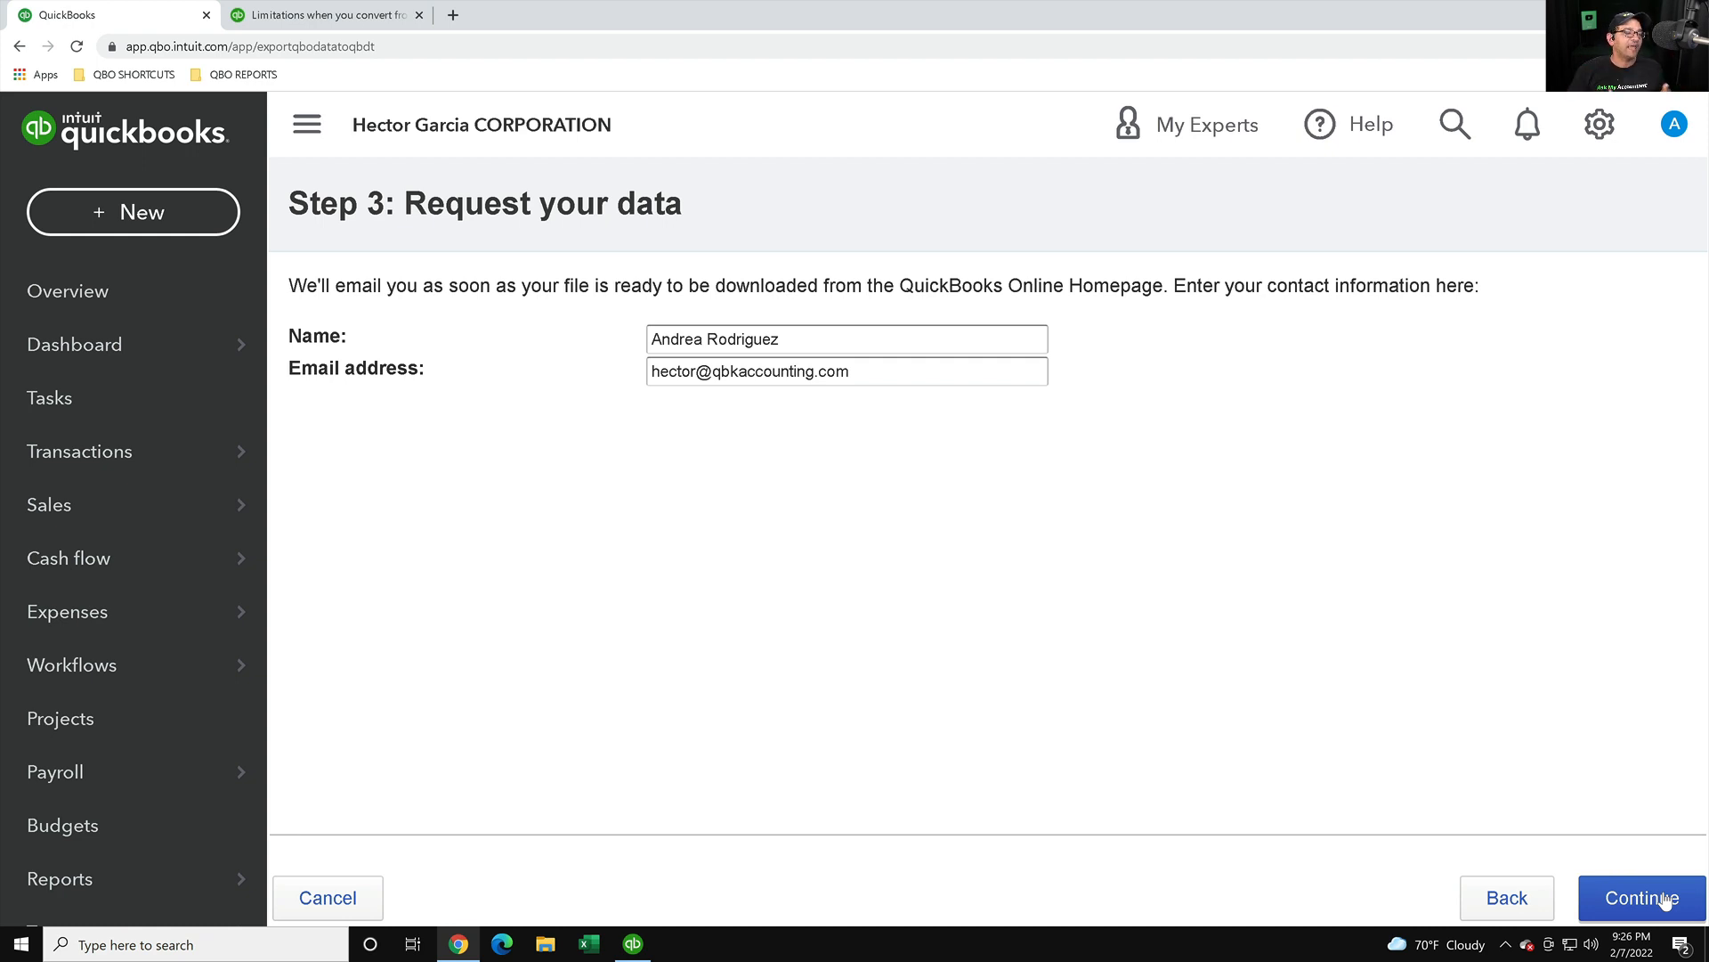
{"action": "left_click", "coordinate": [1664, 899]}
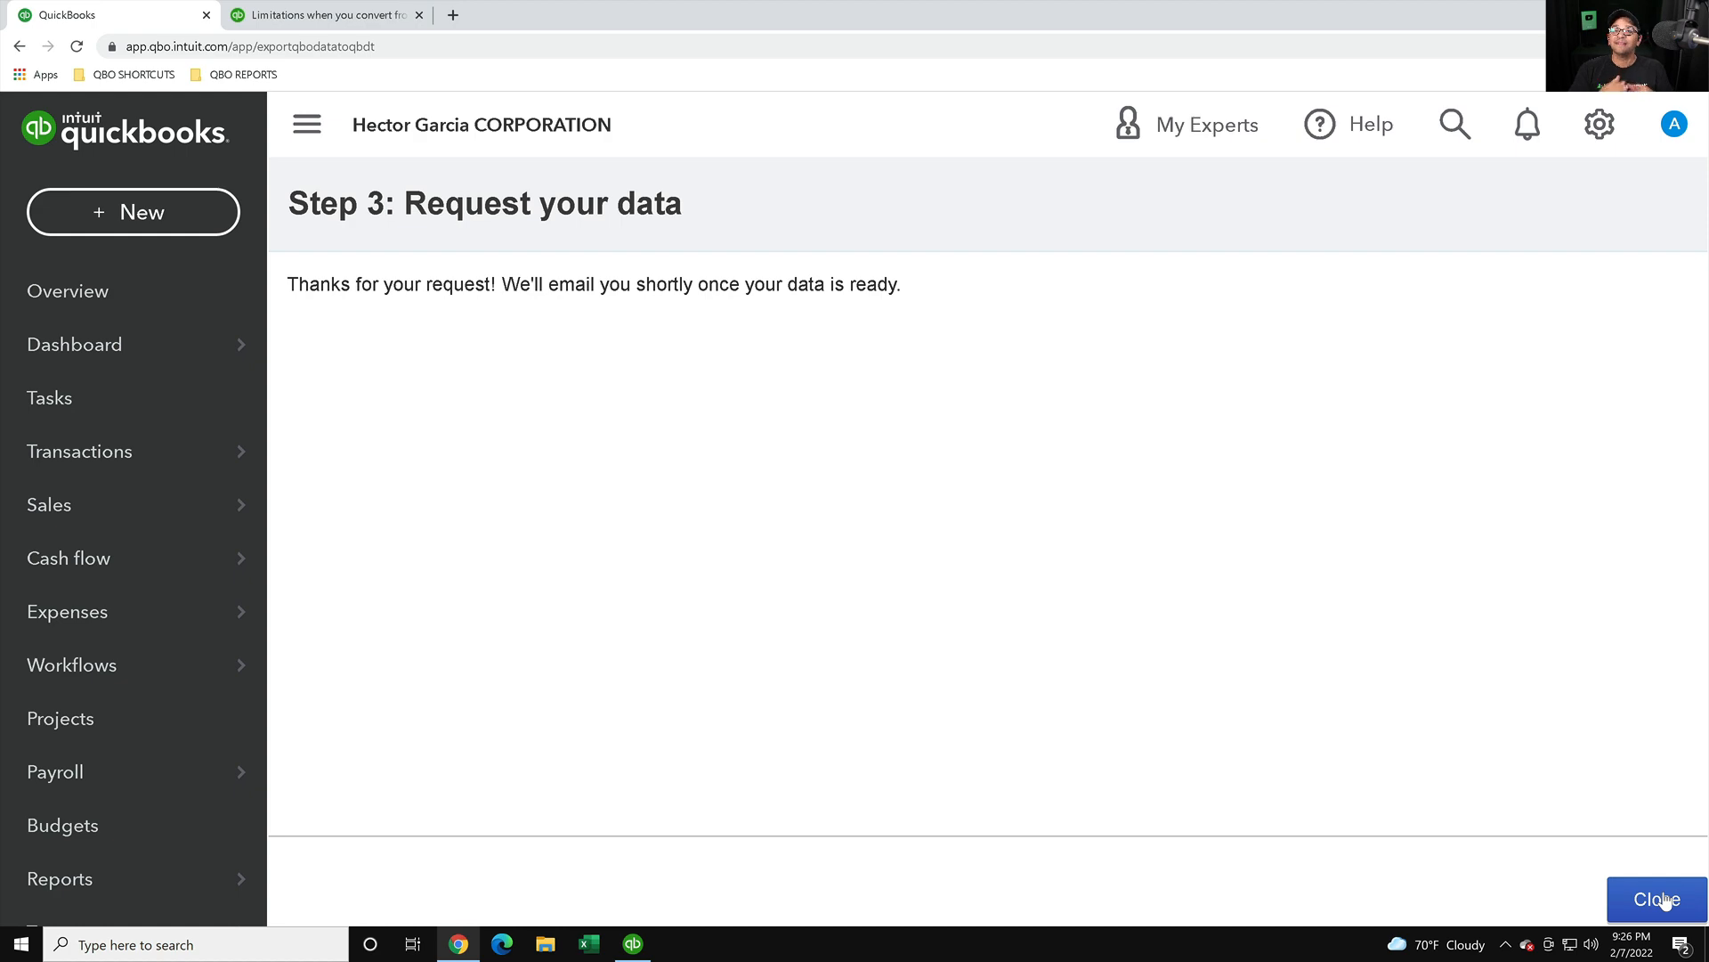
{"action": "left_click", "coordinate": [1657, 900]}
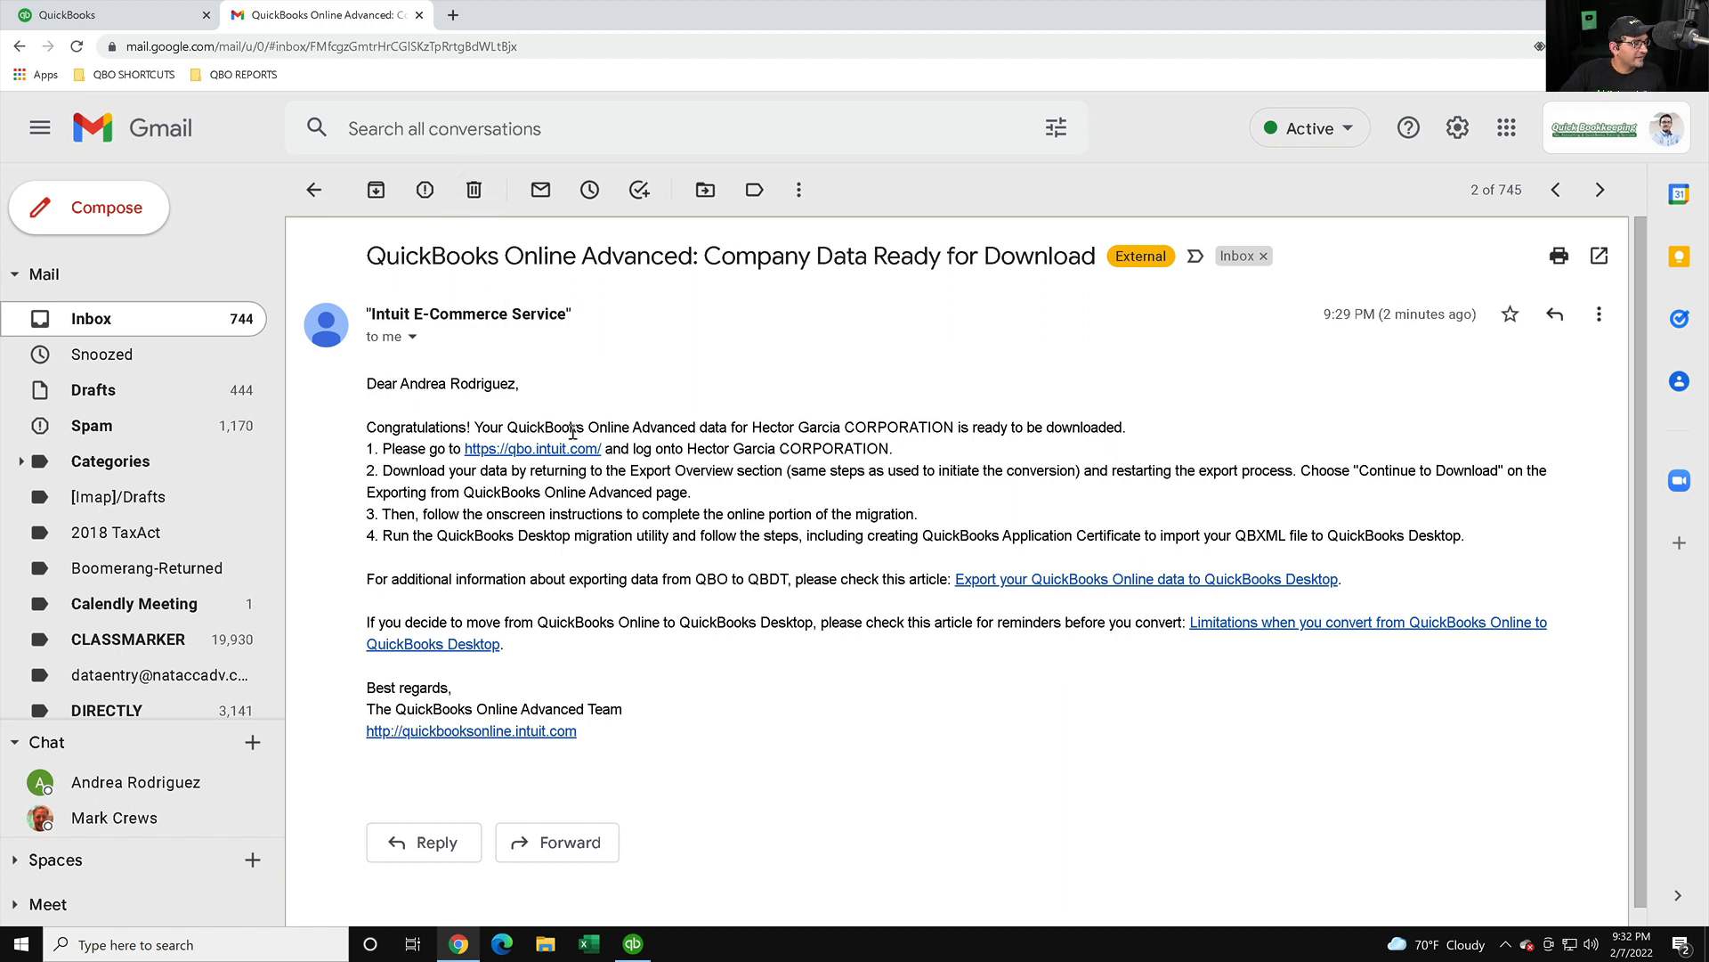
- Highlight the email's download steps, then switch back to the QuickBooks Online dashboard
{"action": "left_click_drag", "start_coordinate": [577, 427], "coordinate": [966, 523]}
{"action": "left_click", "coordinate": [855, 558]}
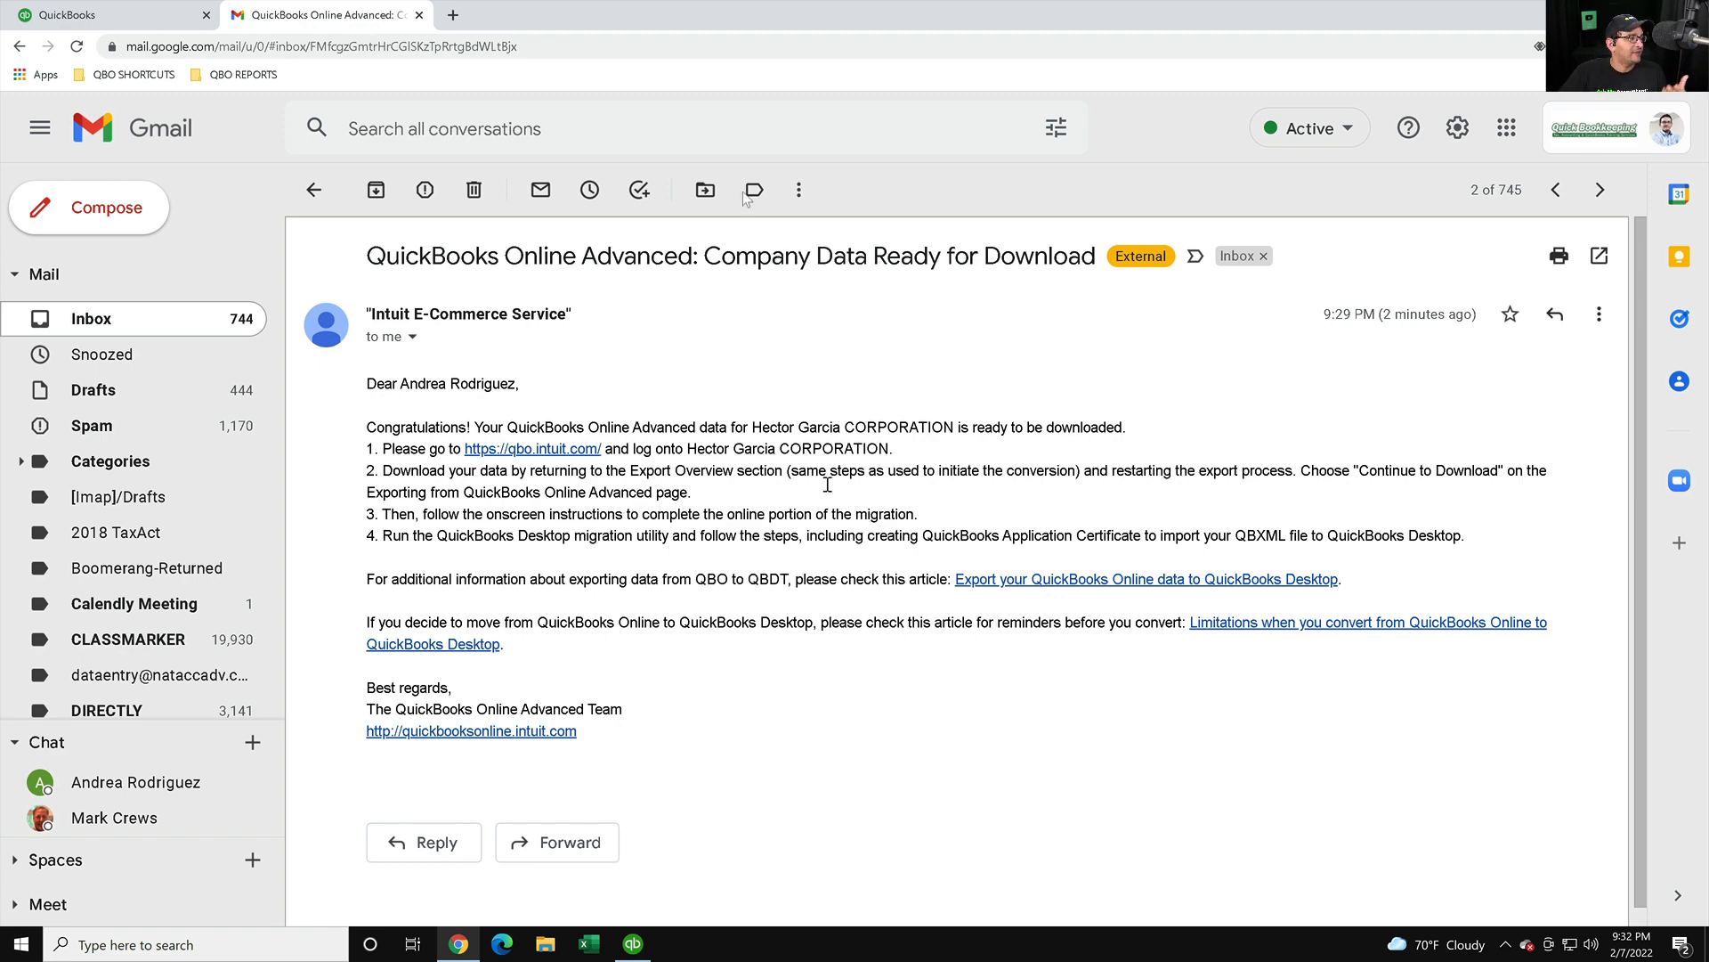
{"action": "left_click", "coordinate": [64, 16]}
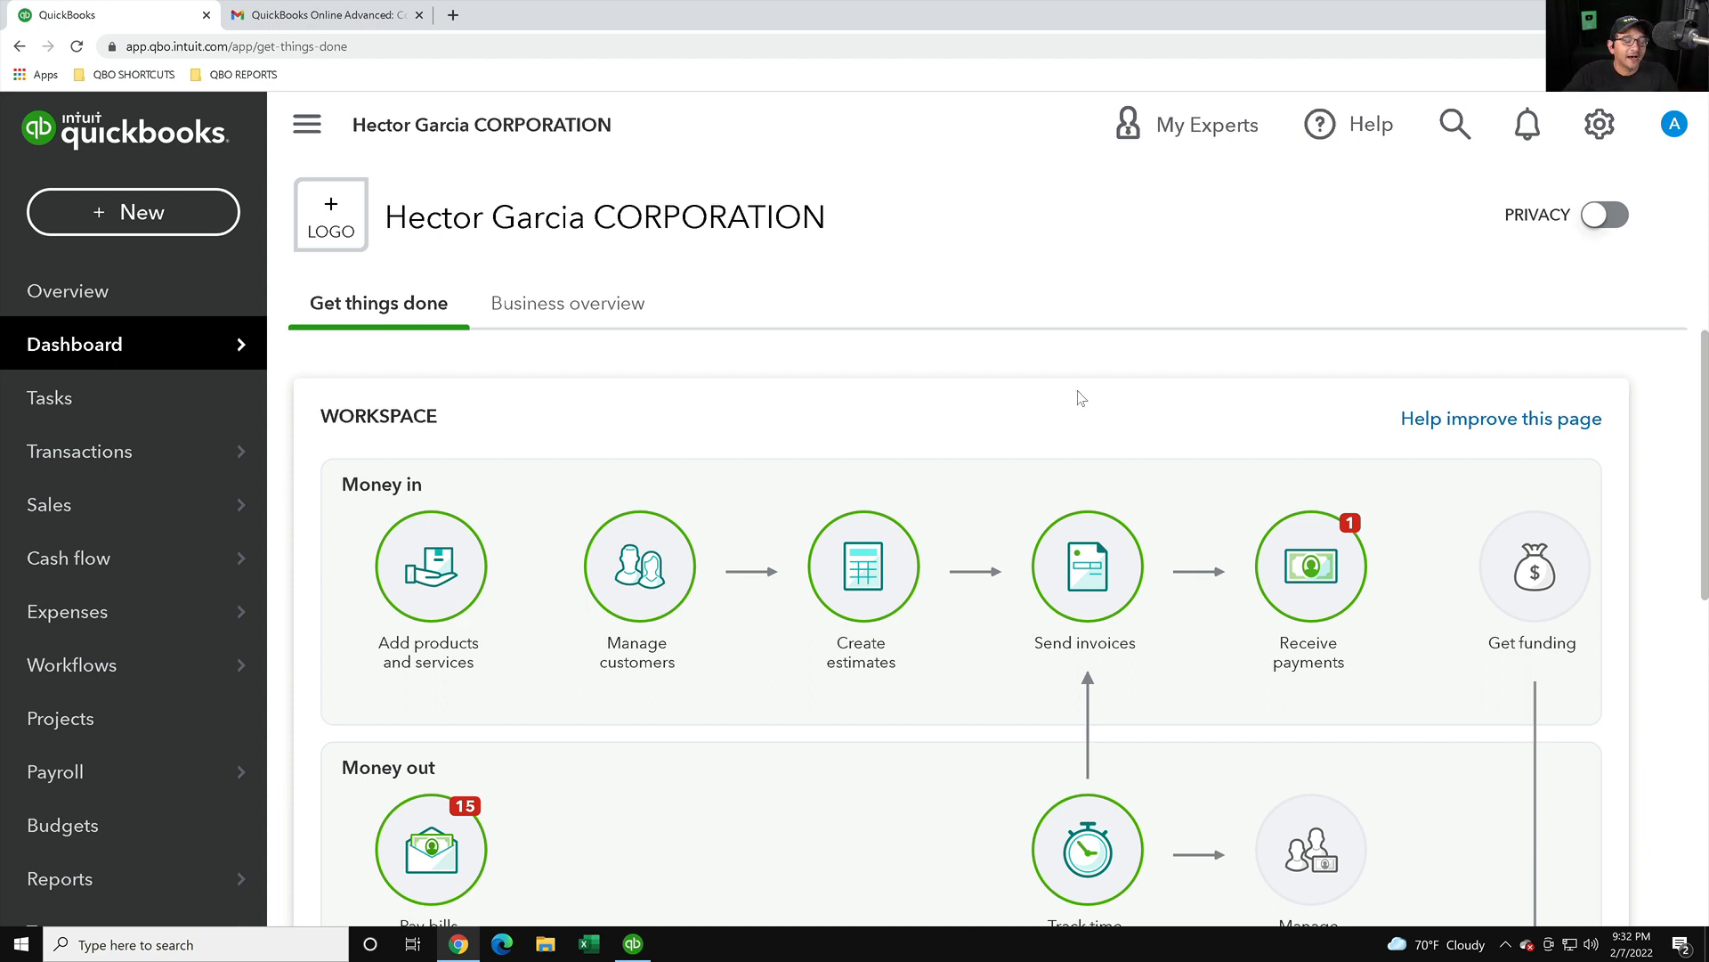
- Open Export QBO Data to QuickBooks Desktop from the QBO SHORTCUTS bookmarks
{"action": "left_click", "coordinate": [110, 77]}
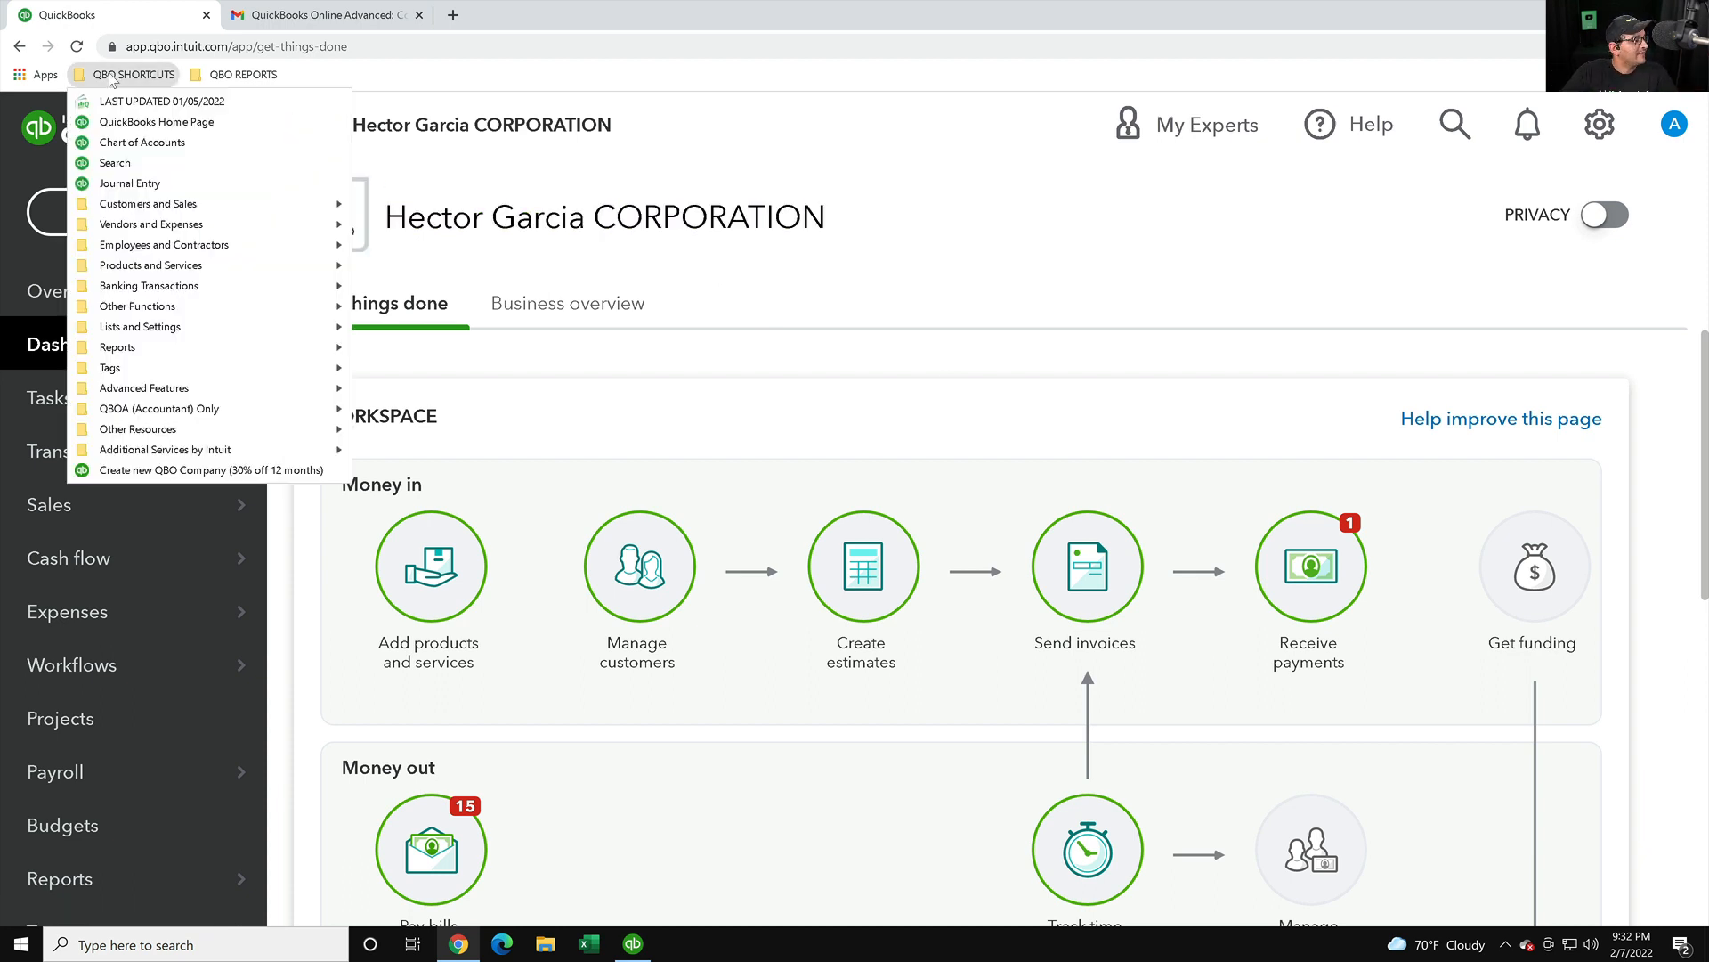
{"action": "mouse_move", "coordinate": [201, 431]}
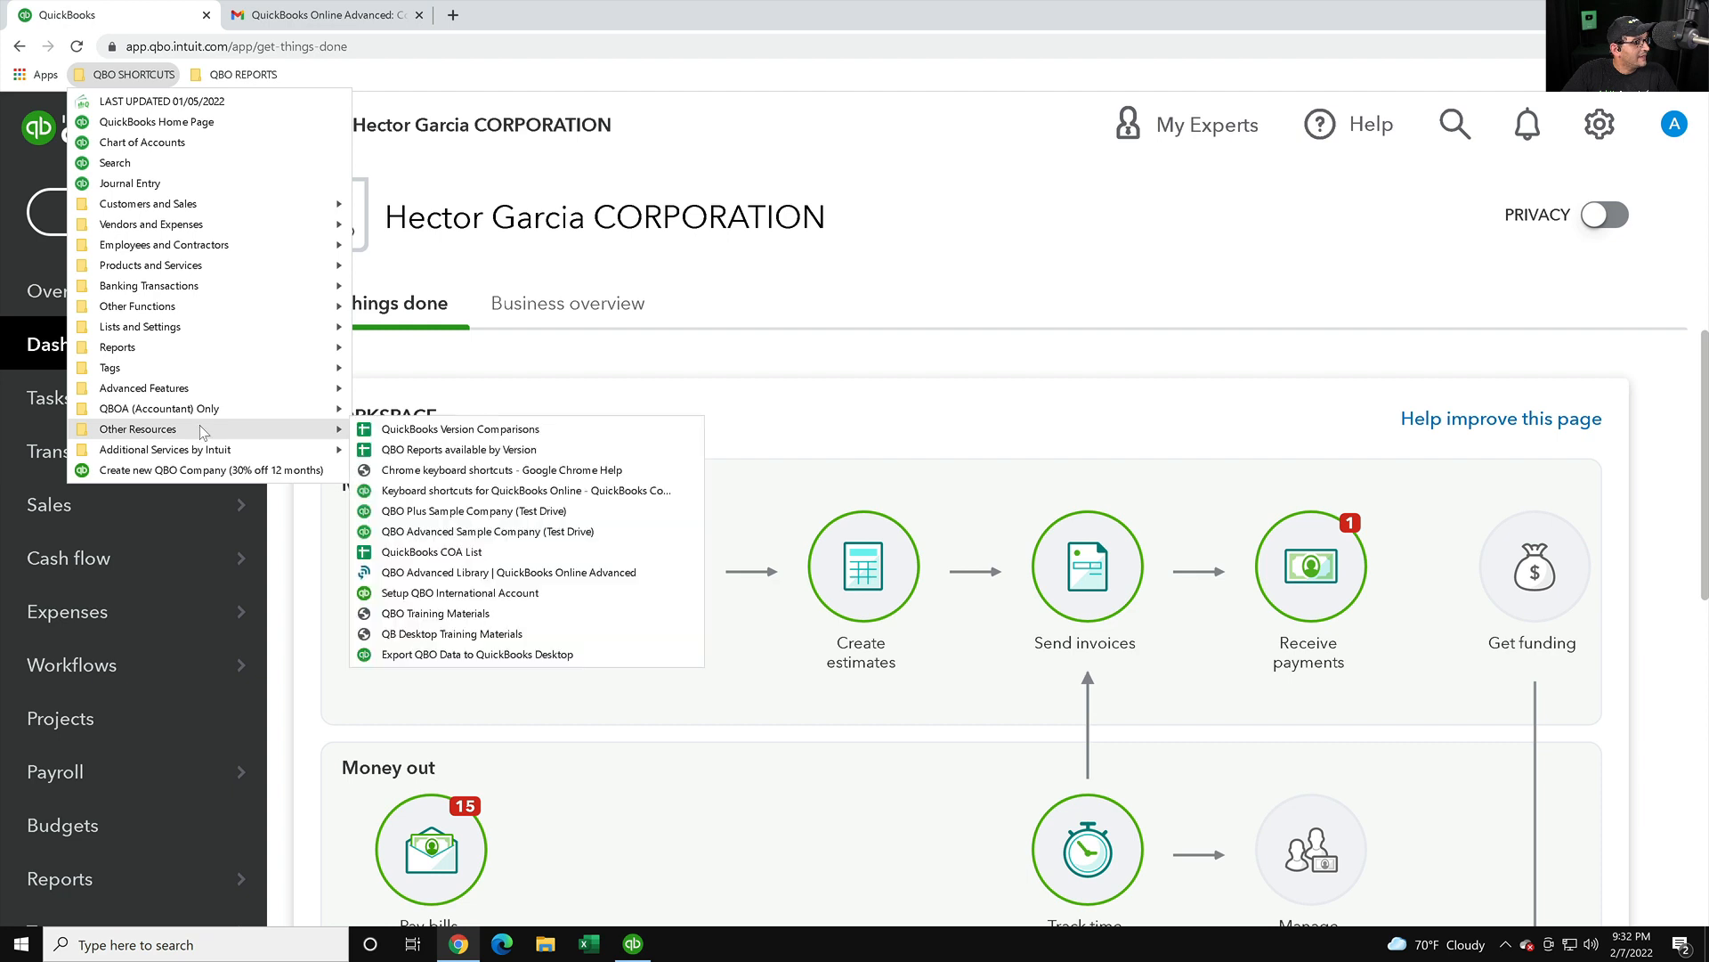
{"action": "left_click", "coordinate": [419, 656]}
- Highlight the end of the export page's web address and toggle the shortcuts list
{"action": "left_click", "coordinate": [391, 44]}
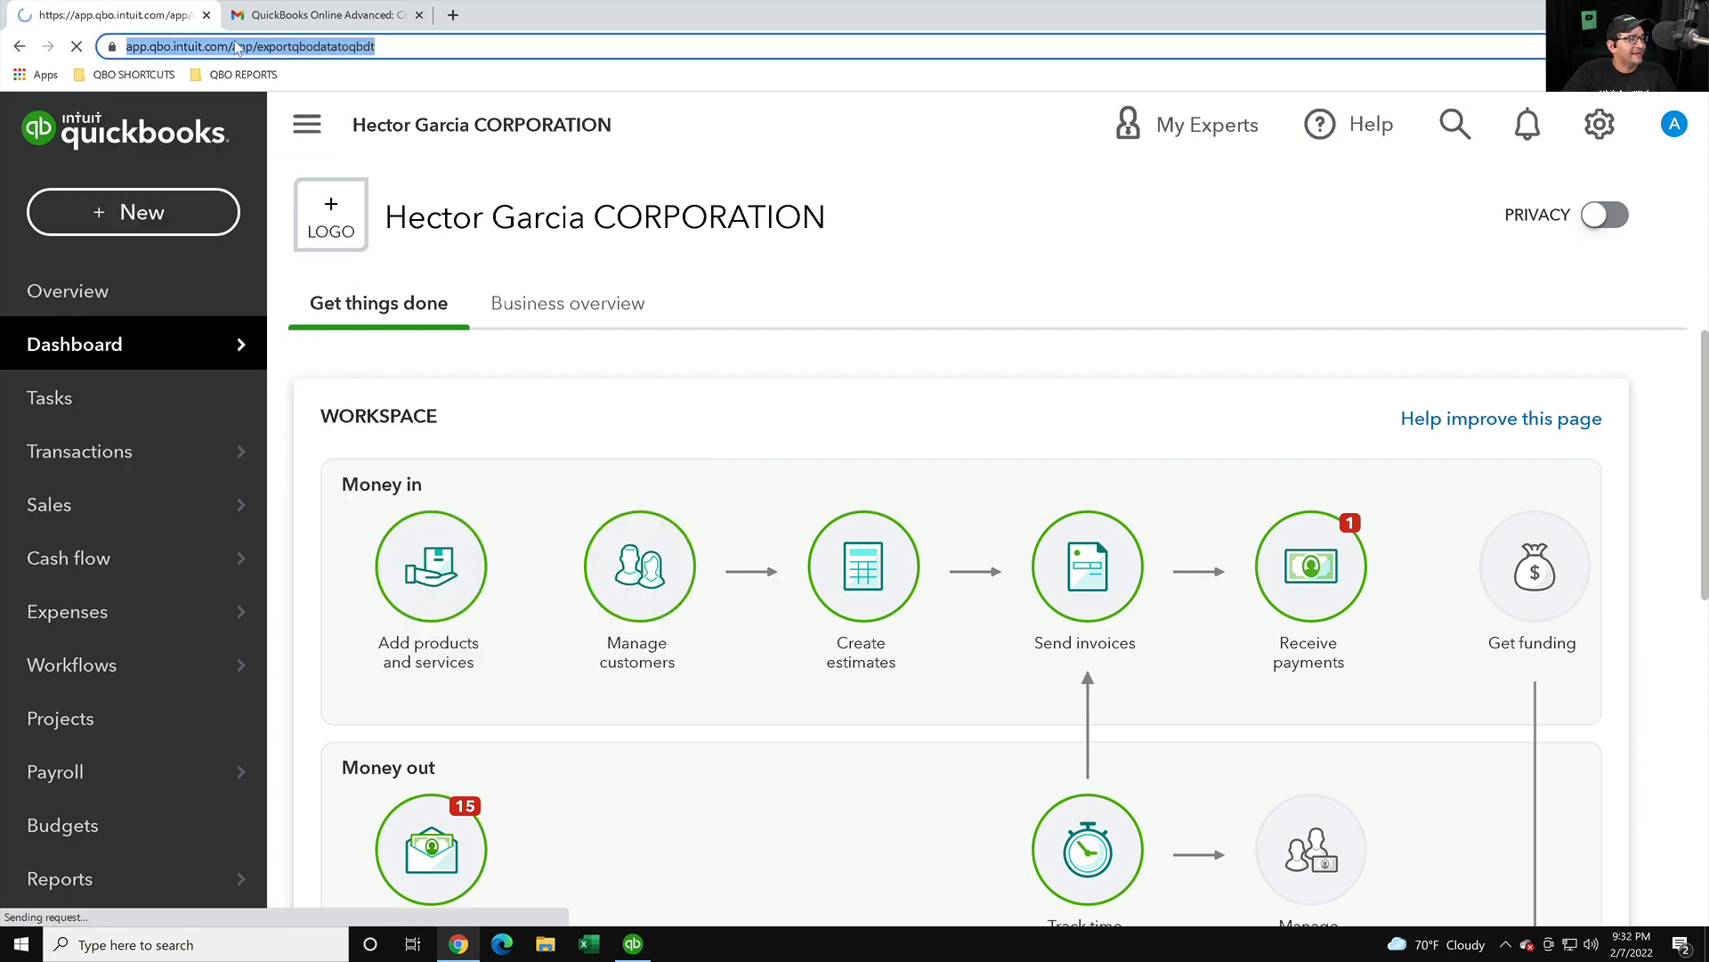
{"action": "left_click", "coordinate": [180, 47]}
{"action": "left_click_drag", "start_coordinate": [418, 46], "coordinate": [126, 44]}
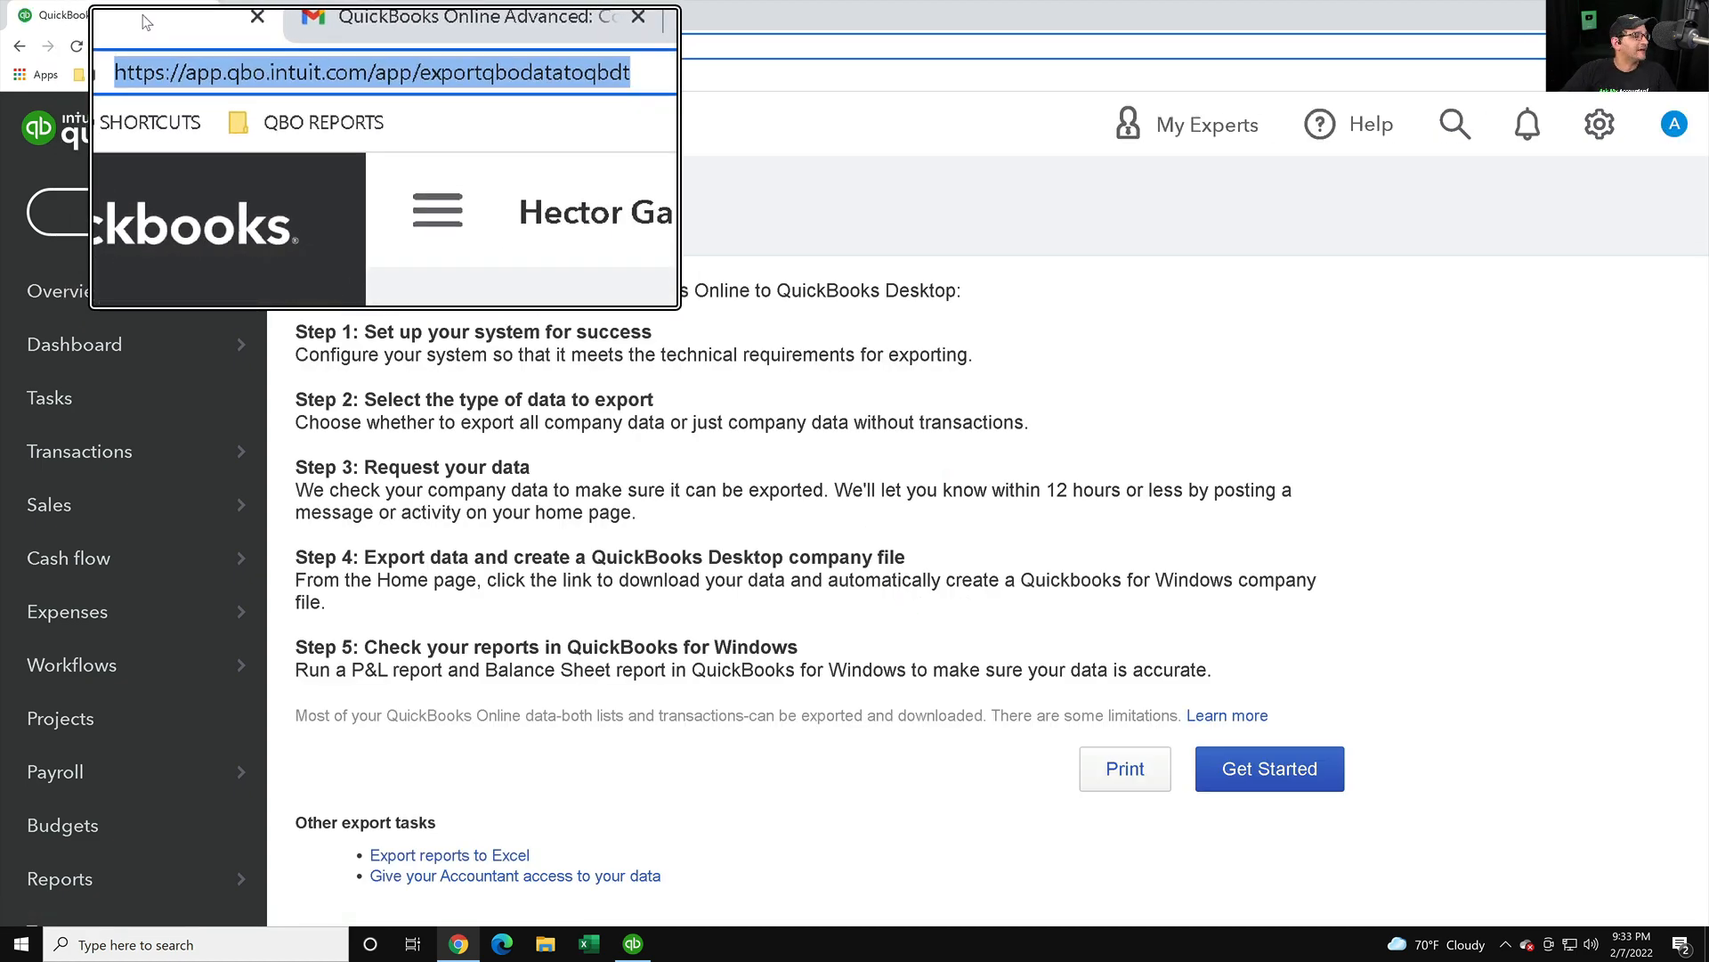
{"action": "left_click", "coordinate": [449, 47]}
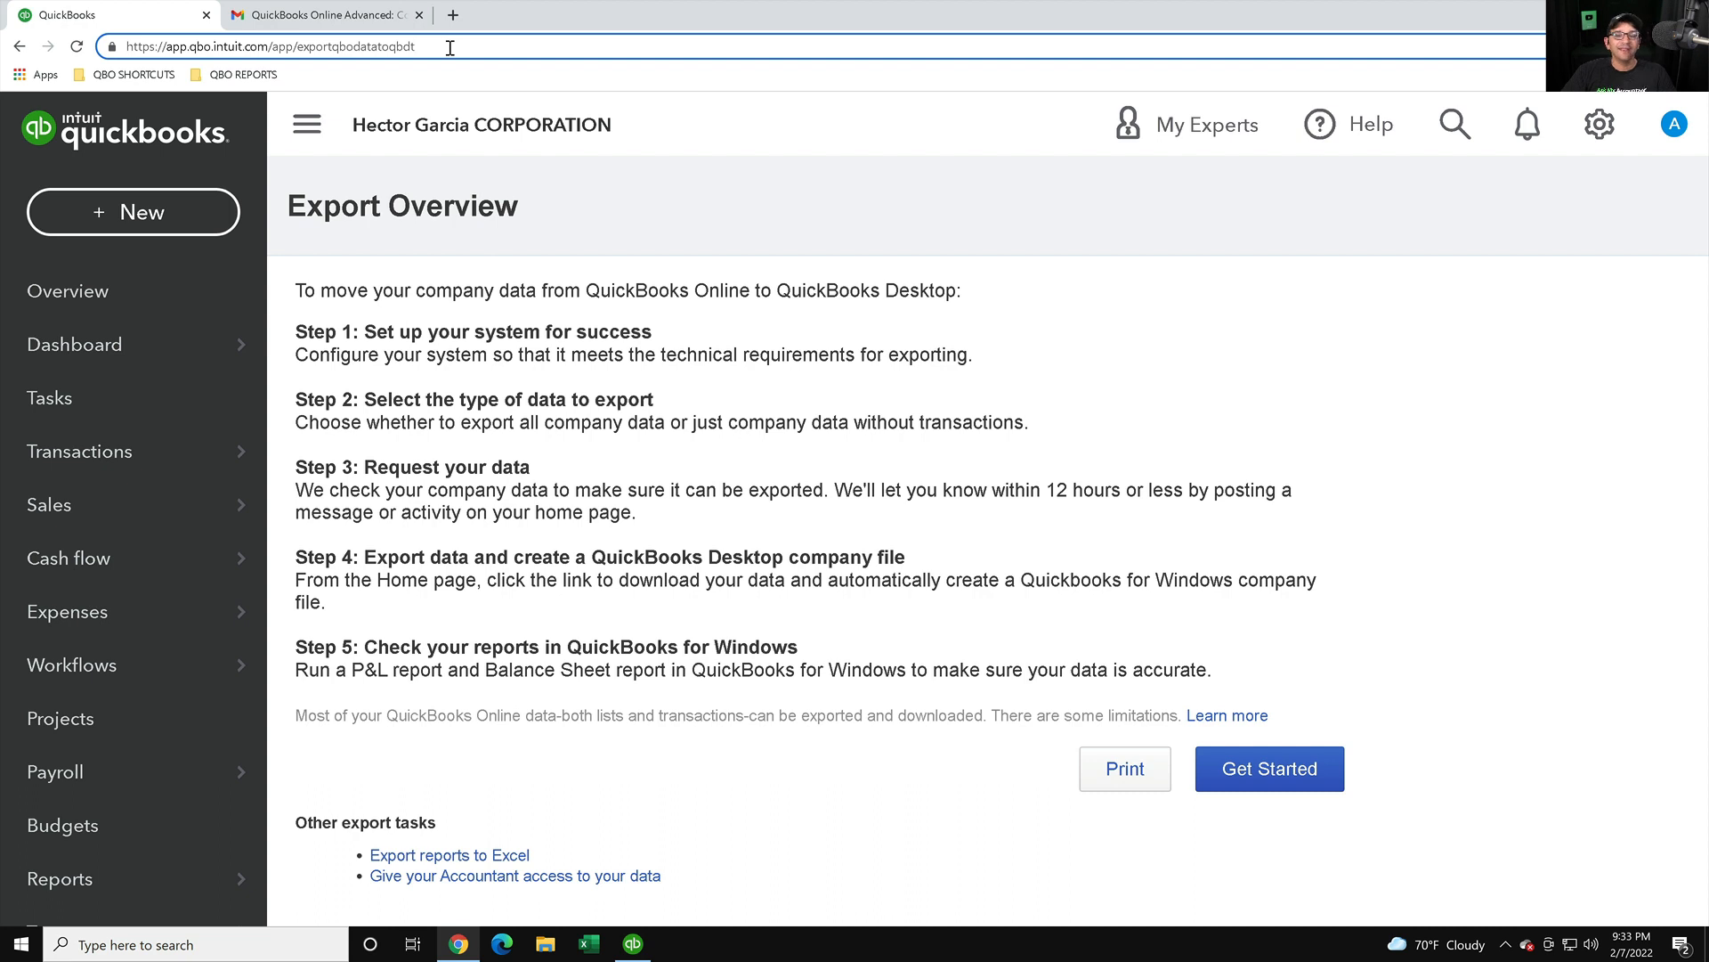
{"action": "left_click", "coordinate": [108, 77]}
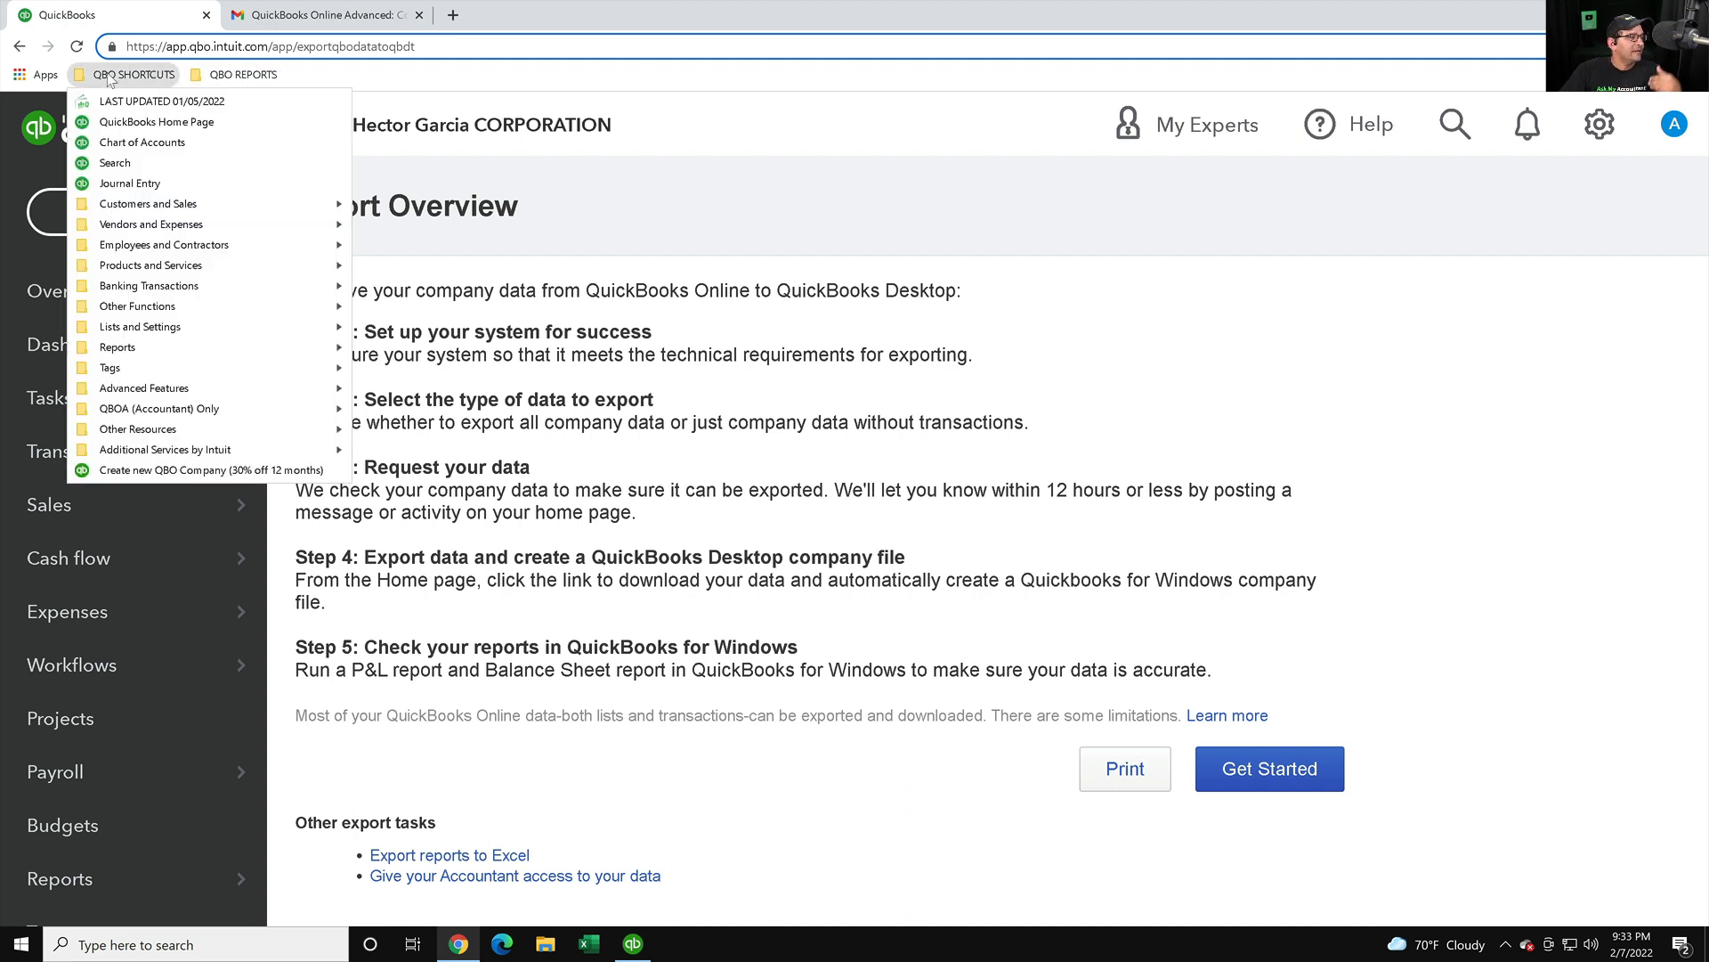
{"action": "left_click", "coordinate": [108, 76]}
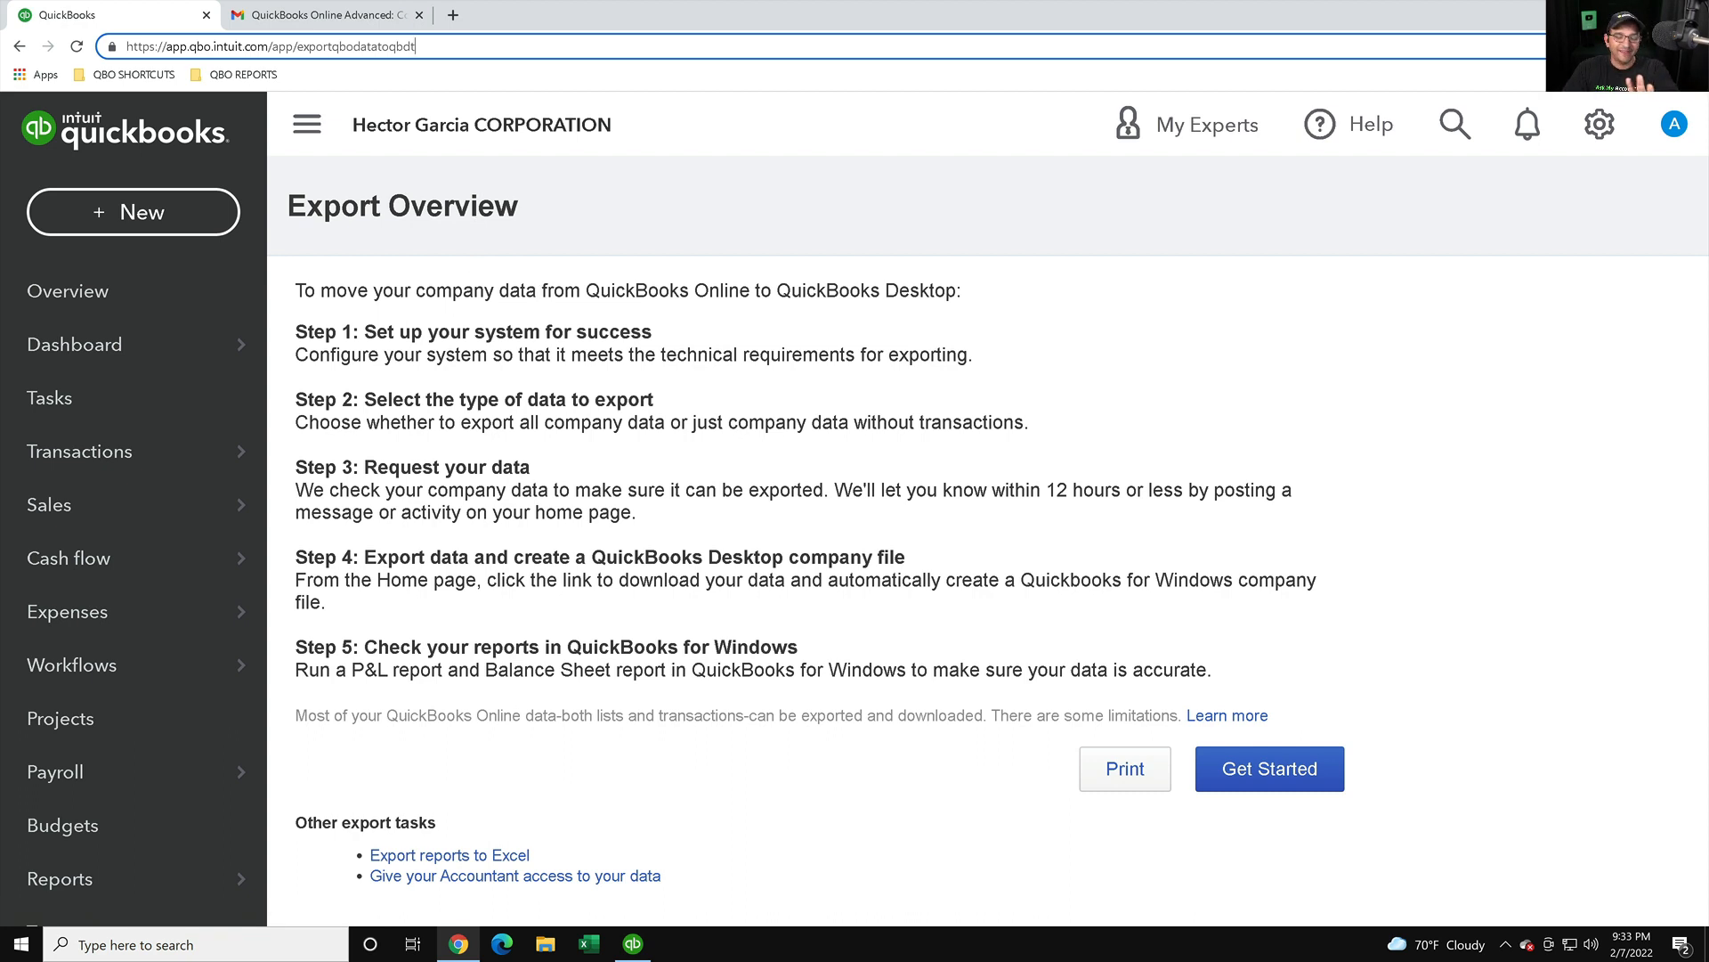
- Begin the export again, choose All financial data, and continue
{"action": "left_click", "coordinate": [1268, 770]}
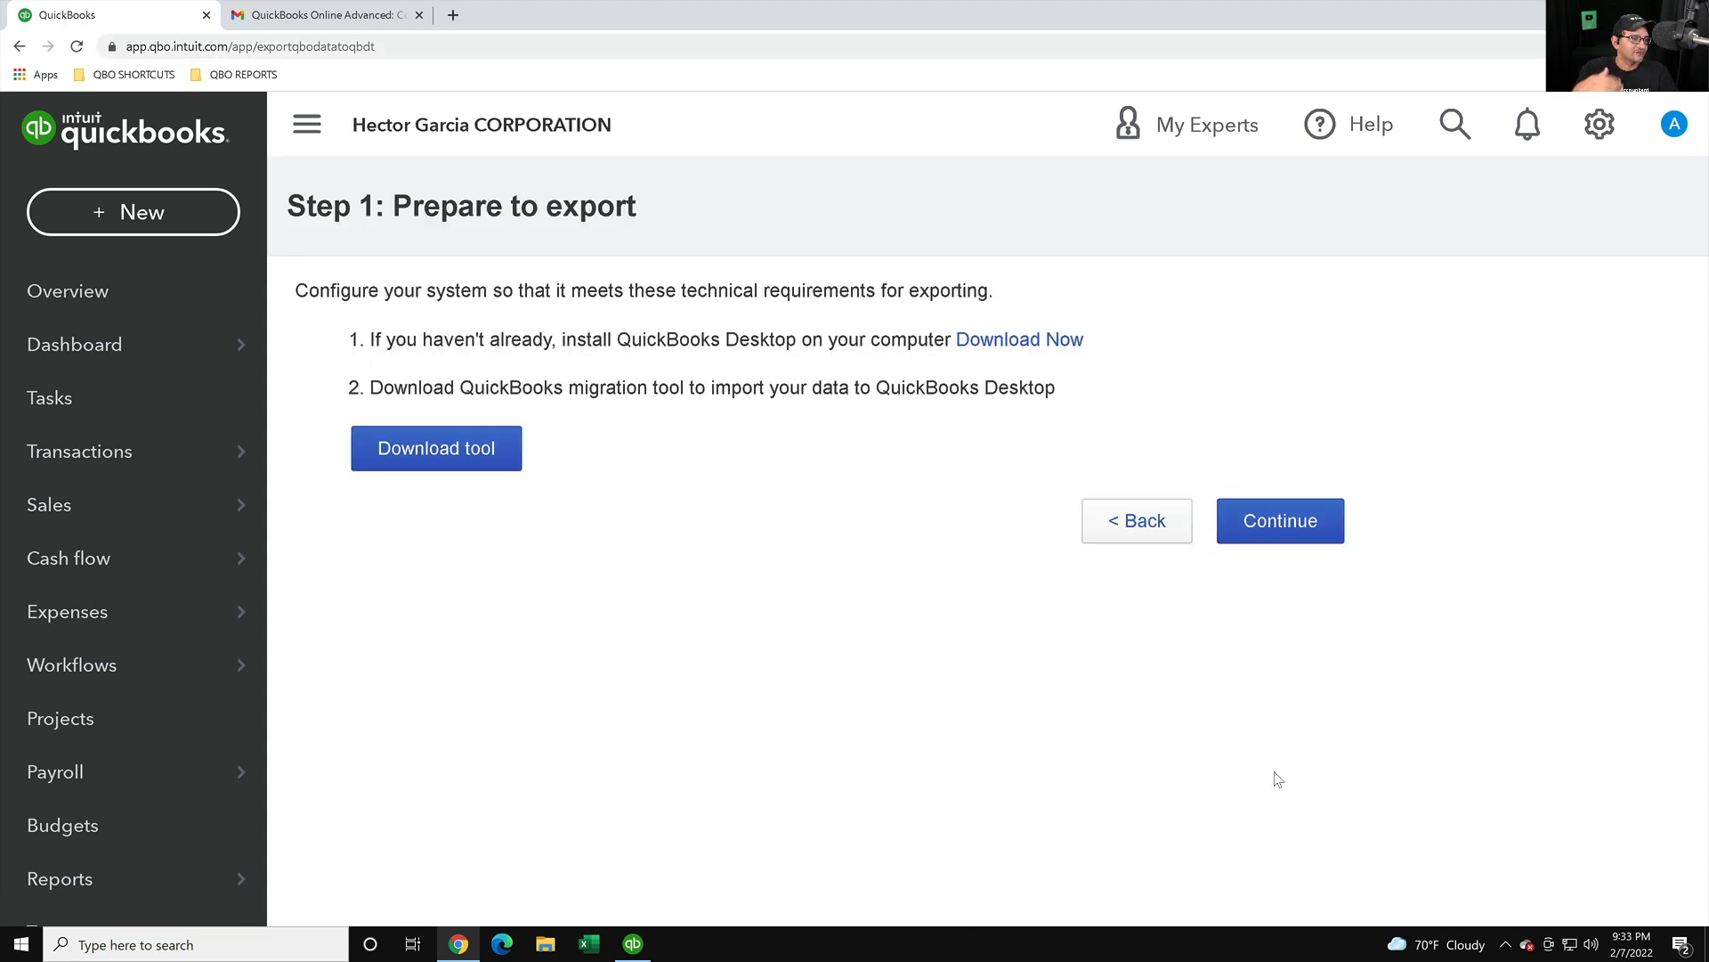
{"action": "left_click", "coordinate": [1265, 523]}
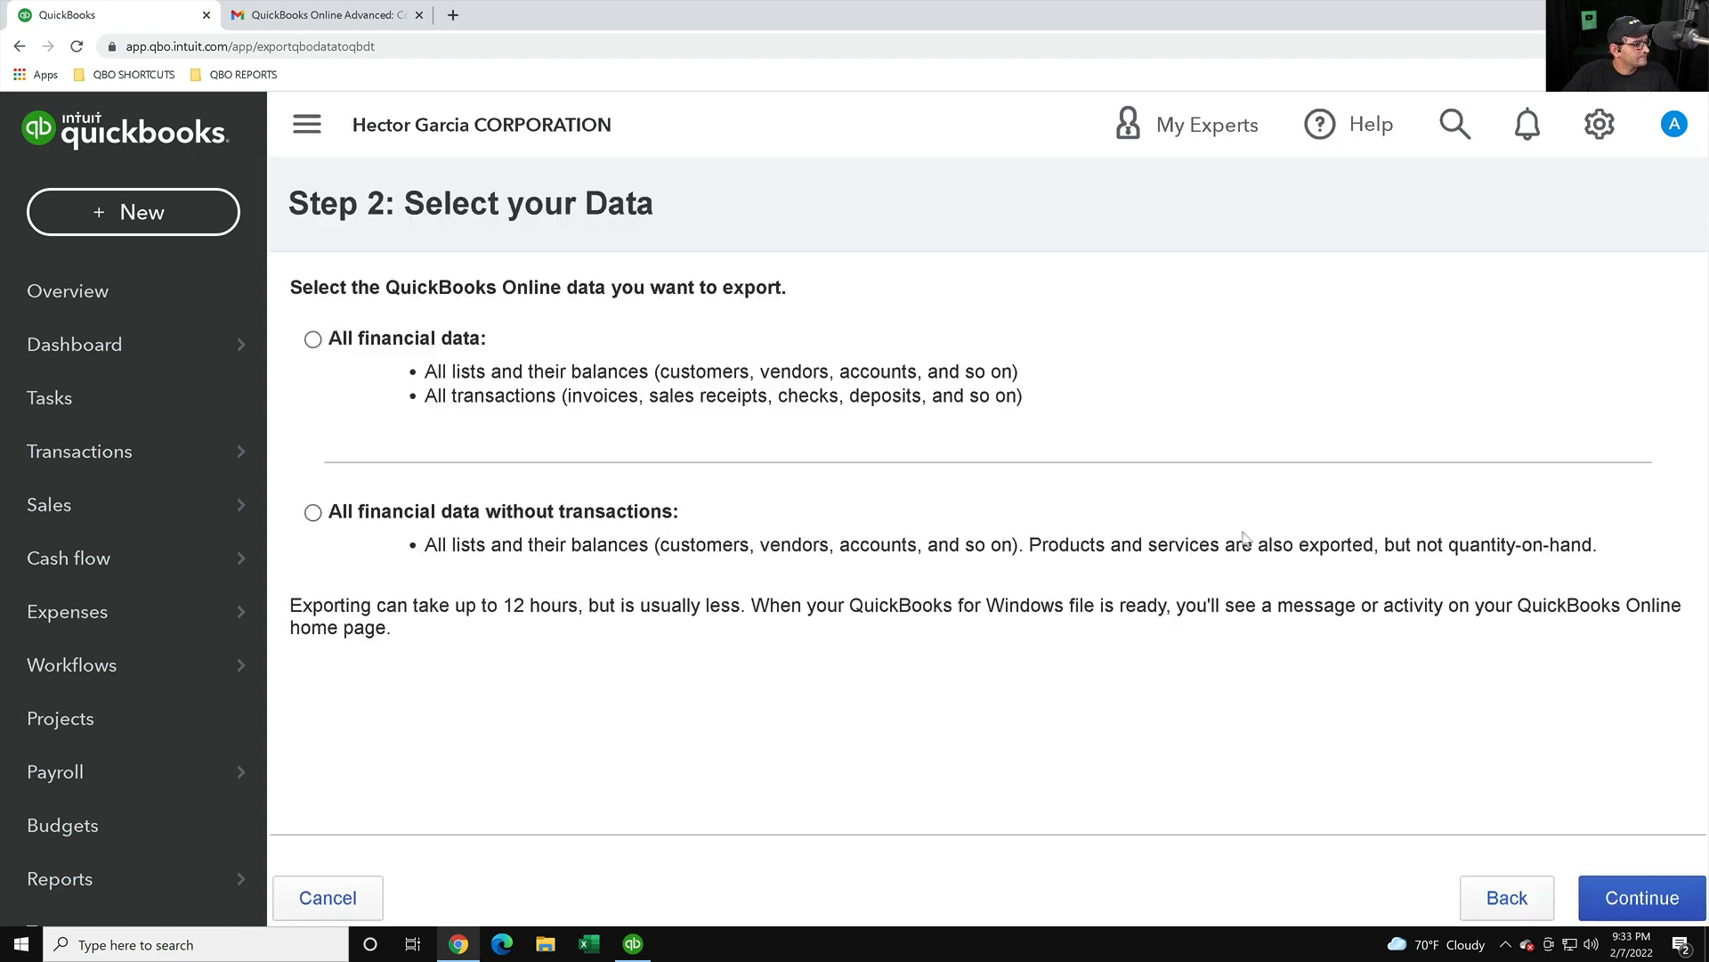
{"action": "left_click", "coordinate": [313, 339]}
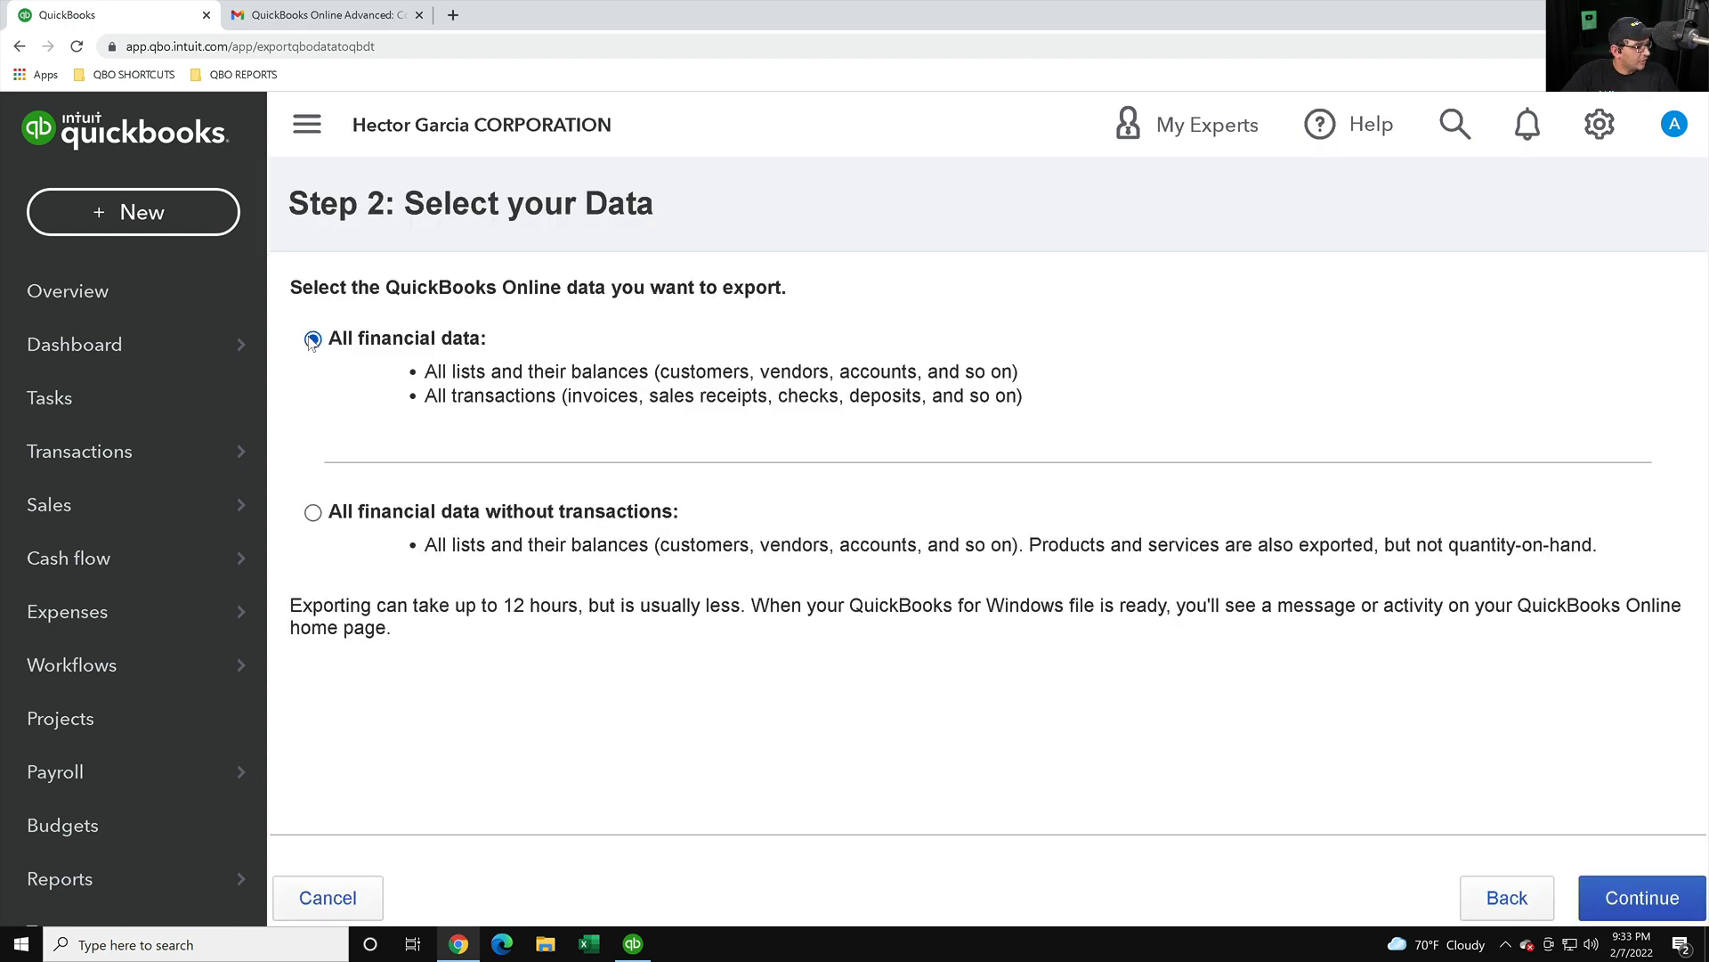
{"action": "left_click", "coordinate": [1638, 895]}
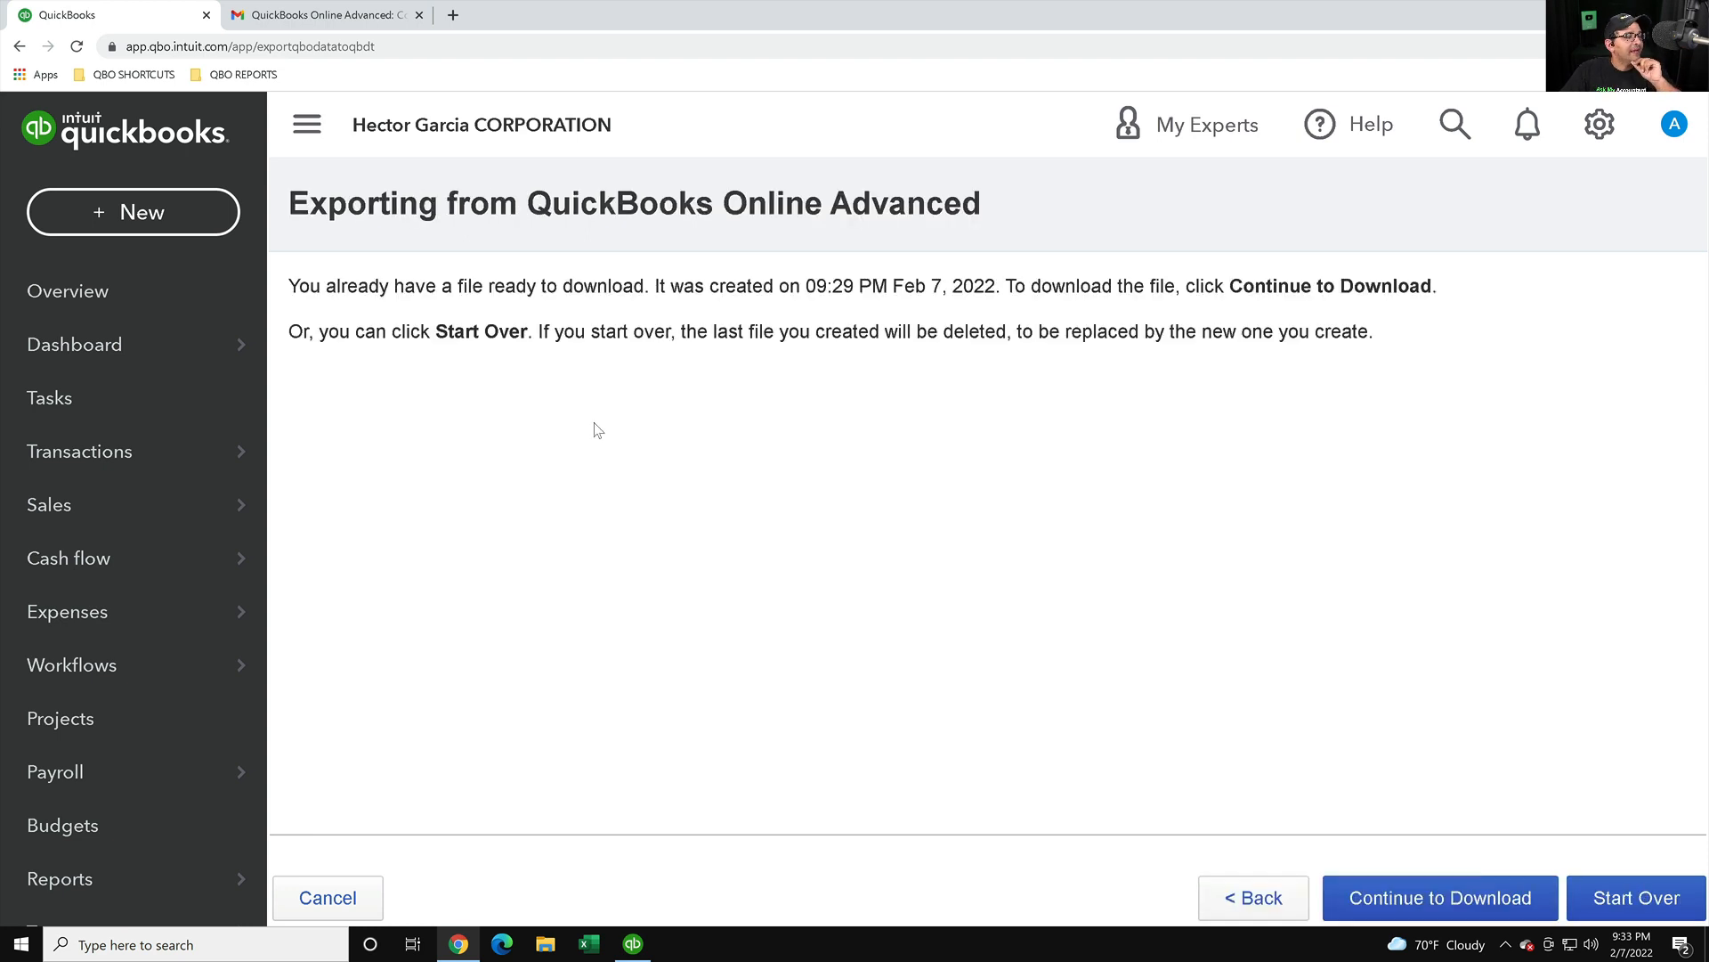
- Note the already-prepared file's creation date, continue to Step 4, and switch to QuickBooks Desktop
{"action": "left_click_drag", "start_coordinate": [290, 285], "coordinate": [1015, 285]}
{"action": "left_click_drag", "start_coordinate": [854, 285], "coordinate": [1055, 285]}
{"action": "left_click", "coordinate": [1138, 285]}
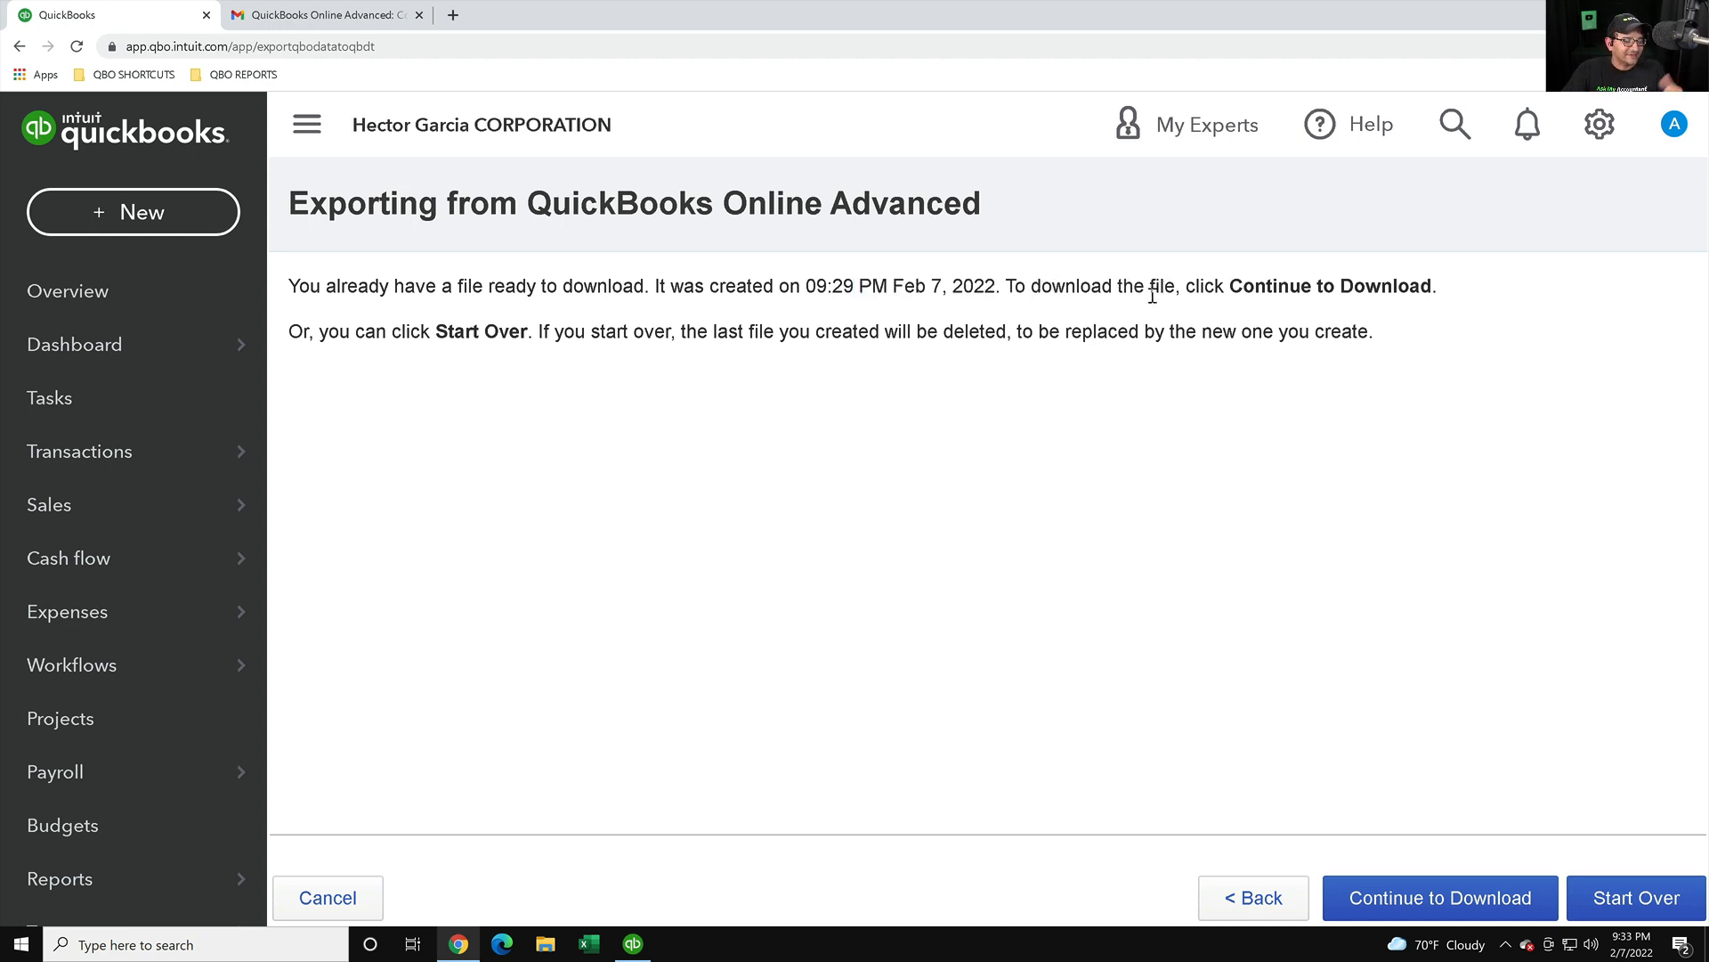
{"action": "left_click", "coordinate": [1475, 910]}
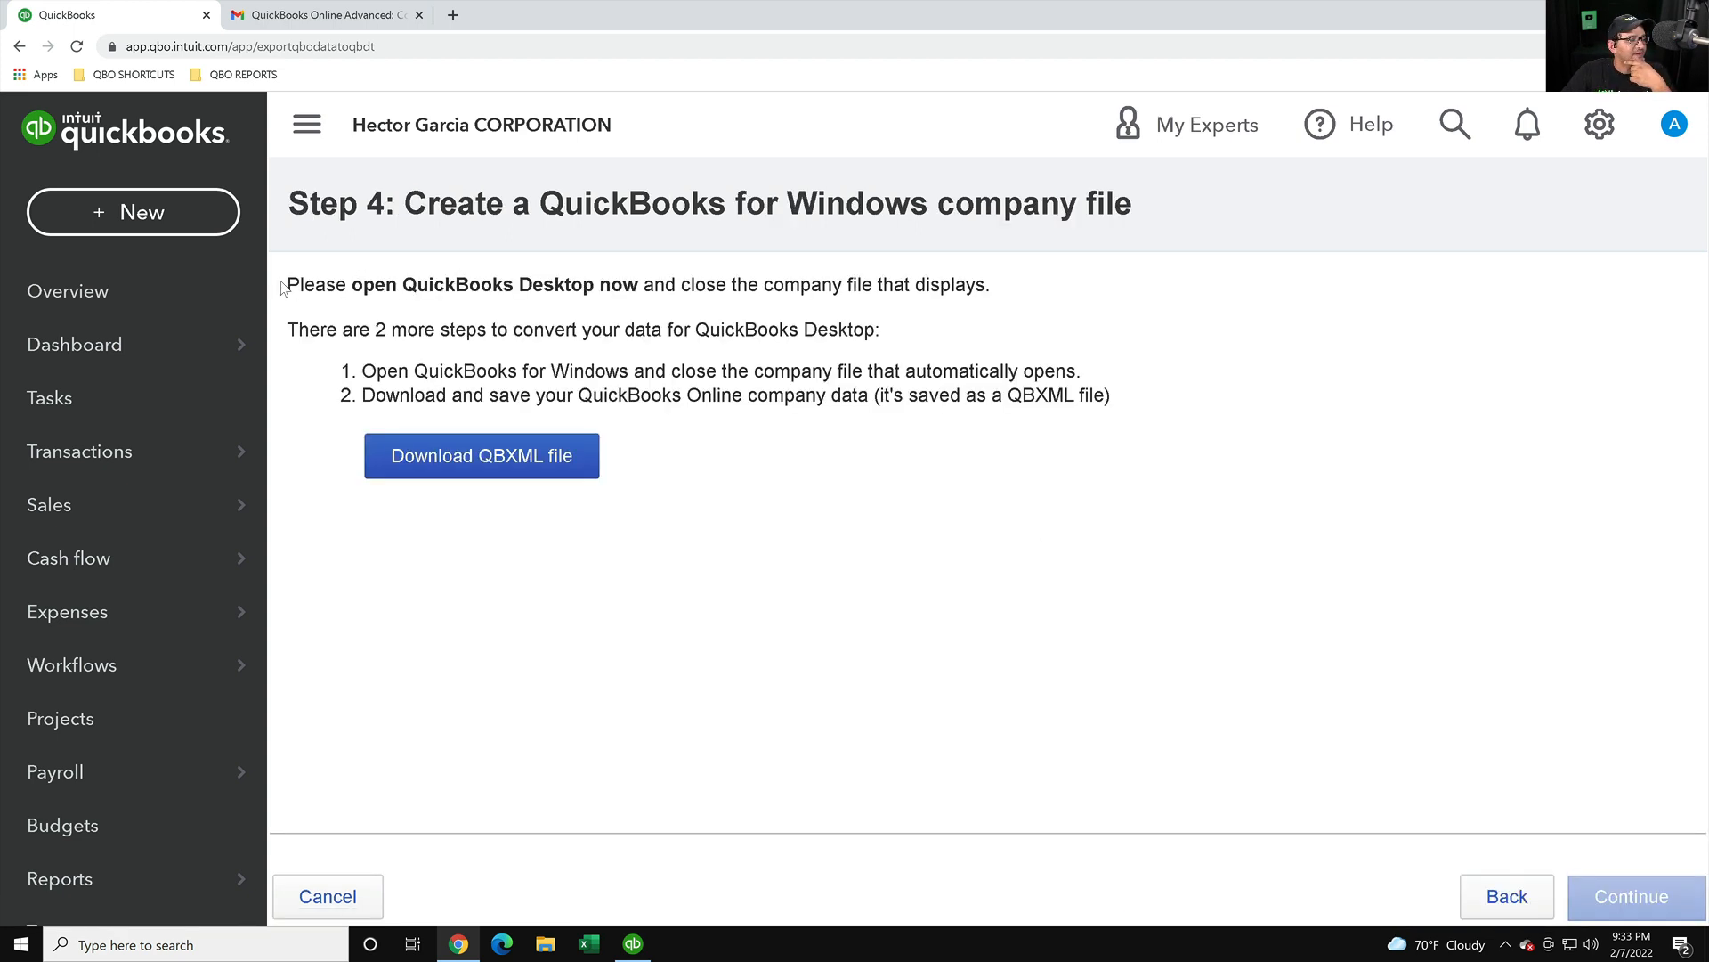
{"action": "left_click_drag", "start_coordinate": [285, 284], "coordinate": [1147, 274]}
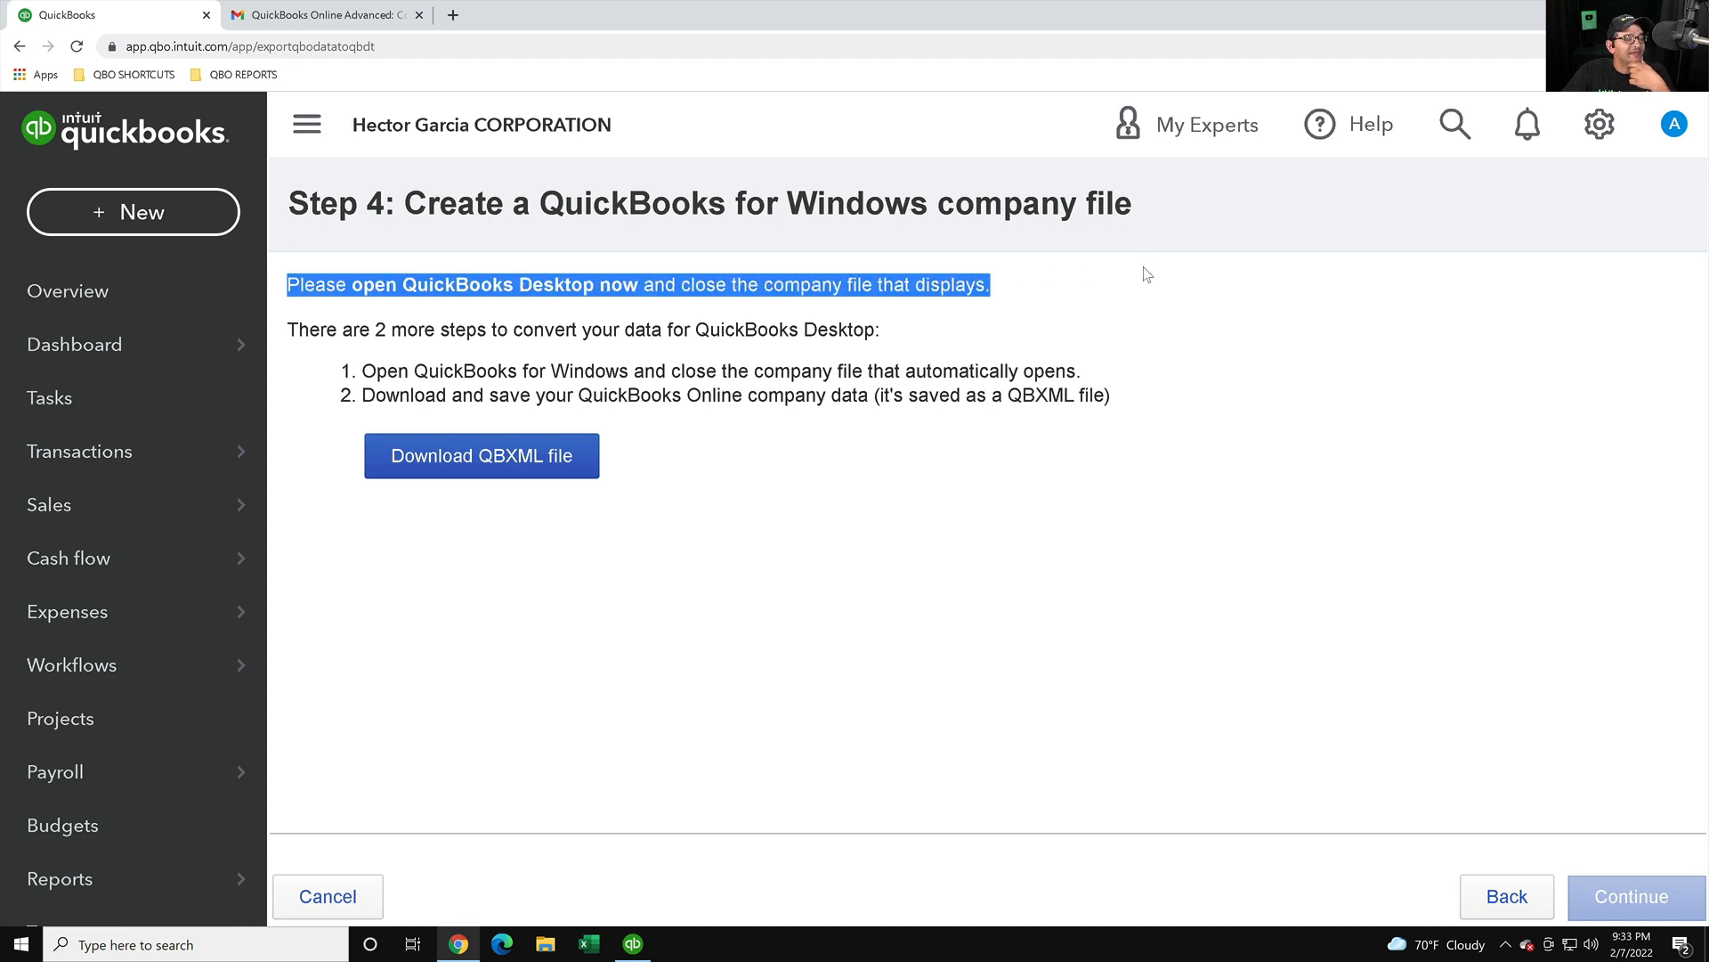
{"action": "left_click", "coordinate": [443, 286]}
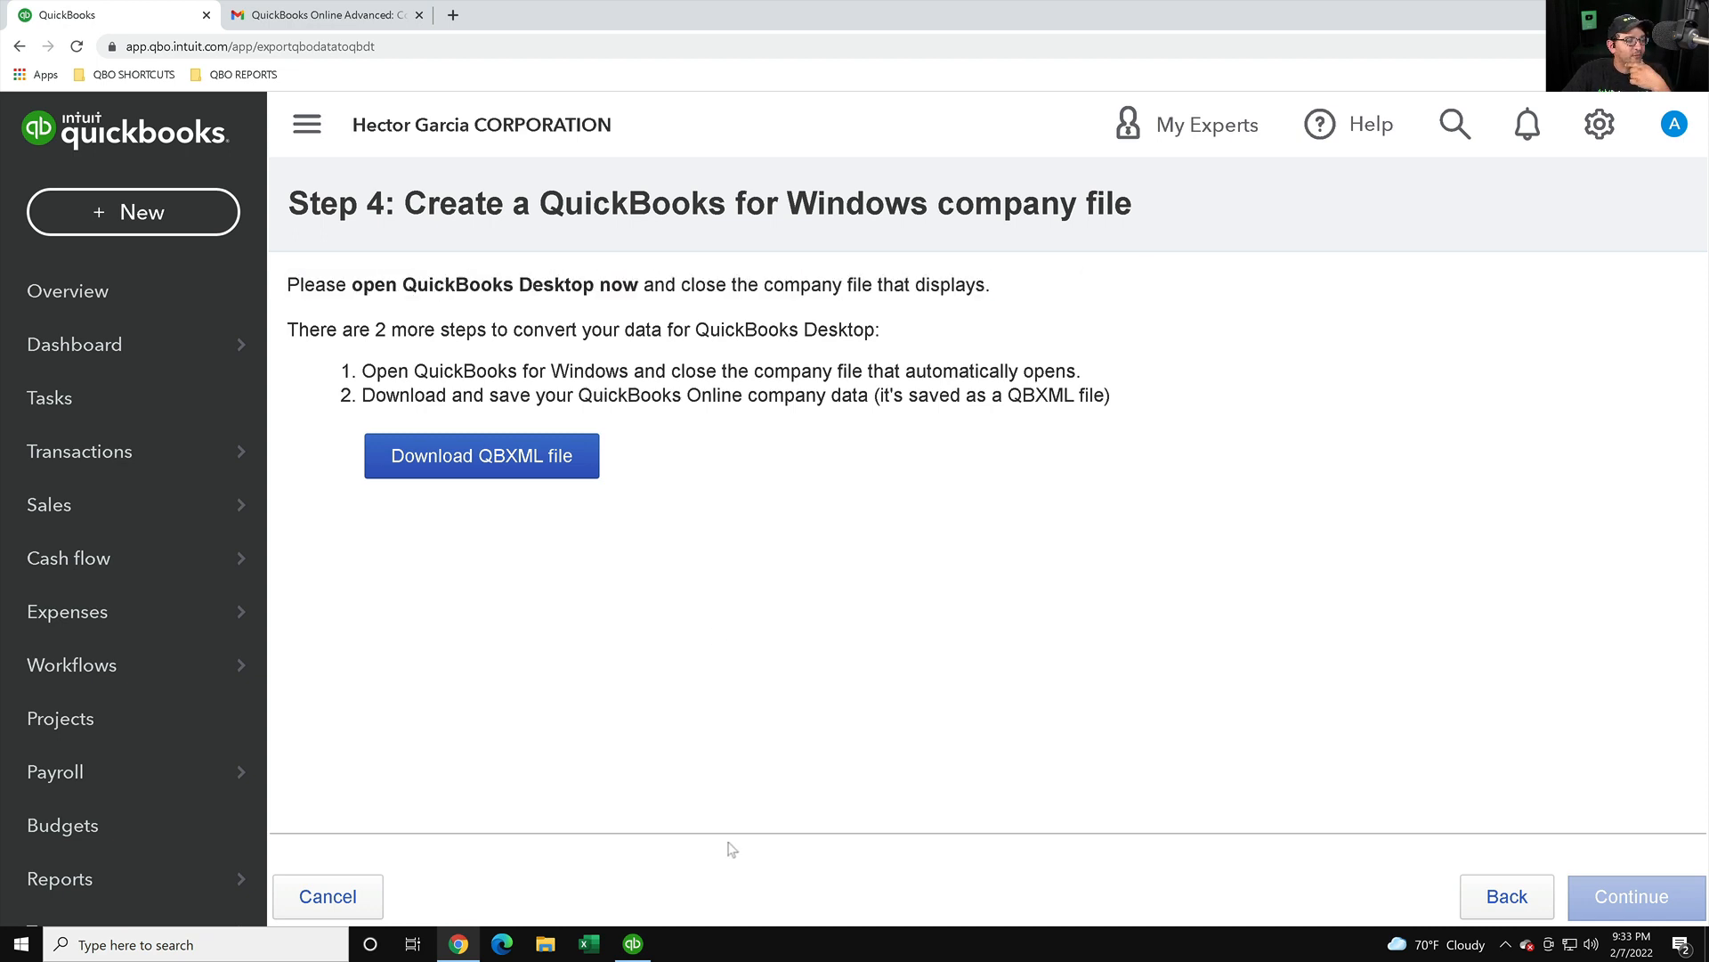
{"action": "left_click", "coordinate": [634, 945]}
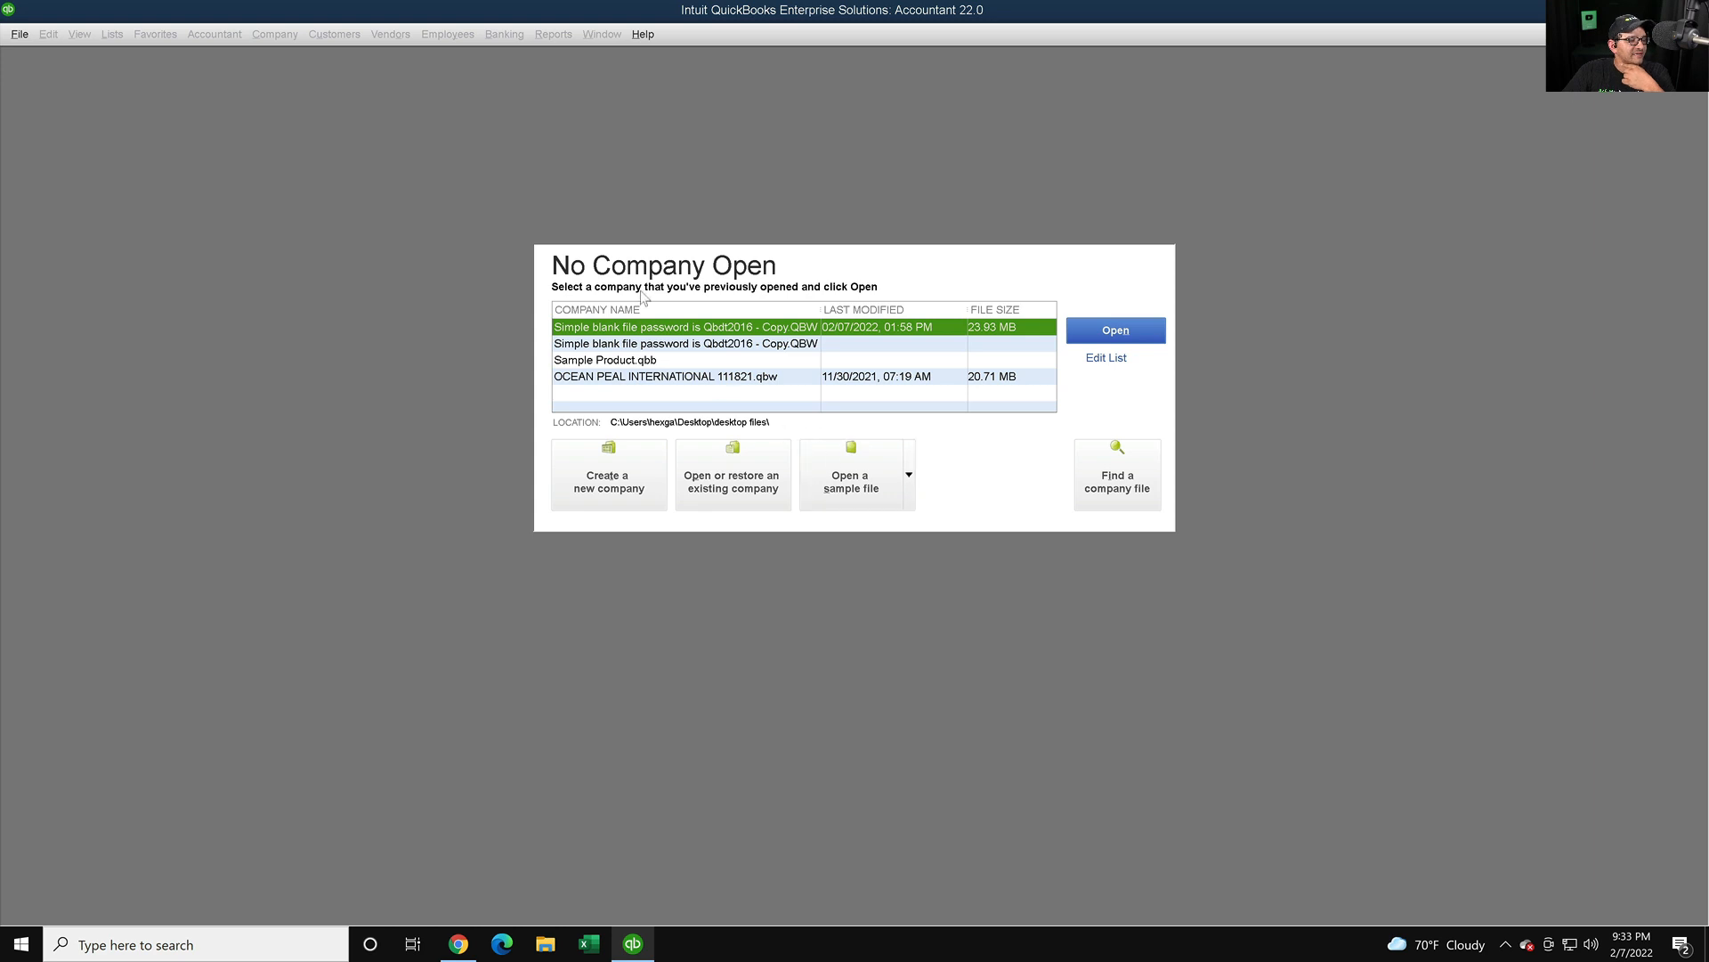
- Hide all four companies, including Sample Product.qbb and OCEAN PEAL INTERNATIONAL, then return to Chrome
{"action": "left_click", "coordinate": [18, 35]}
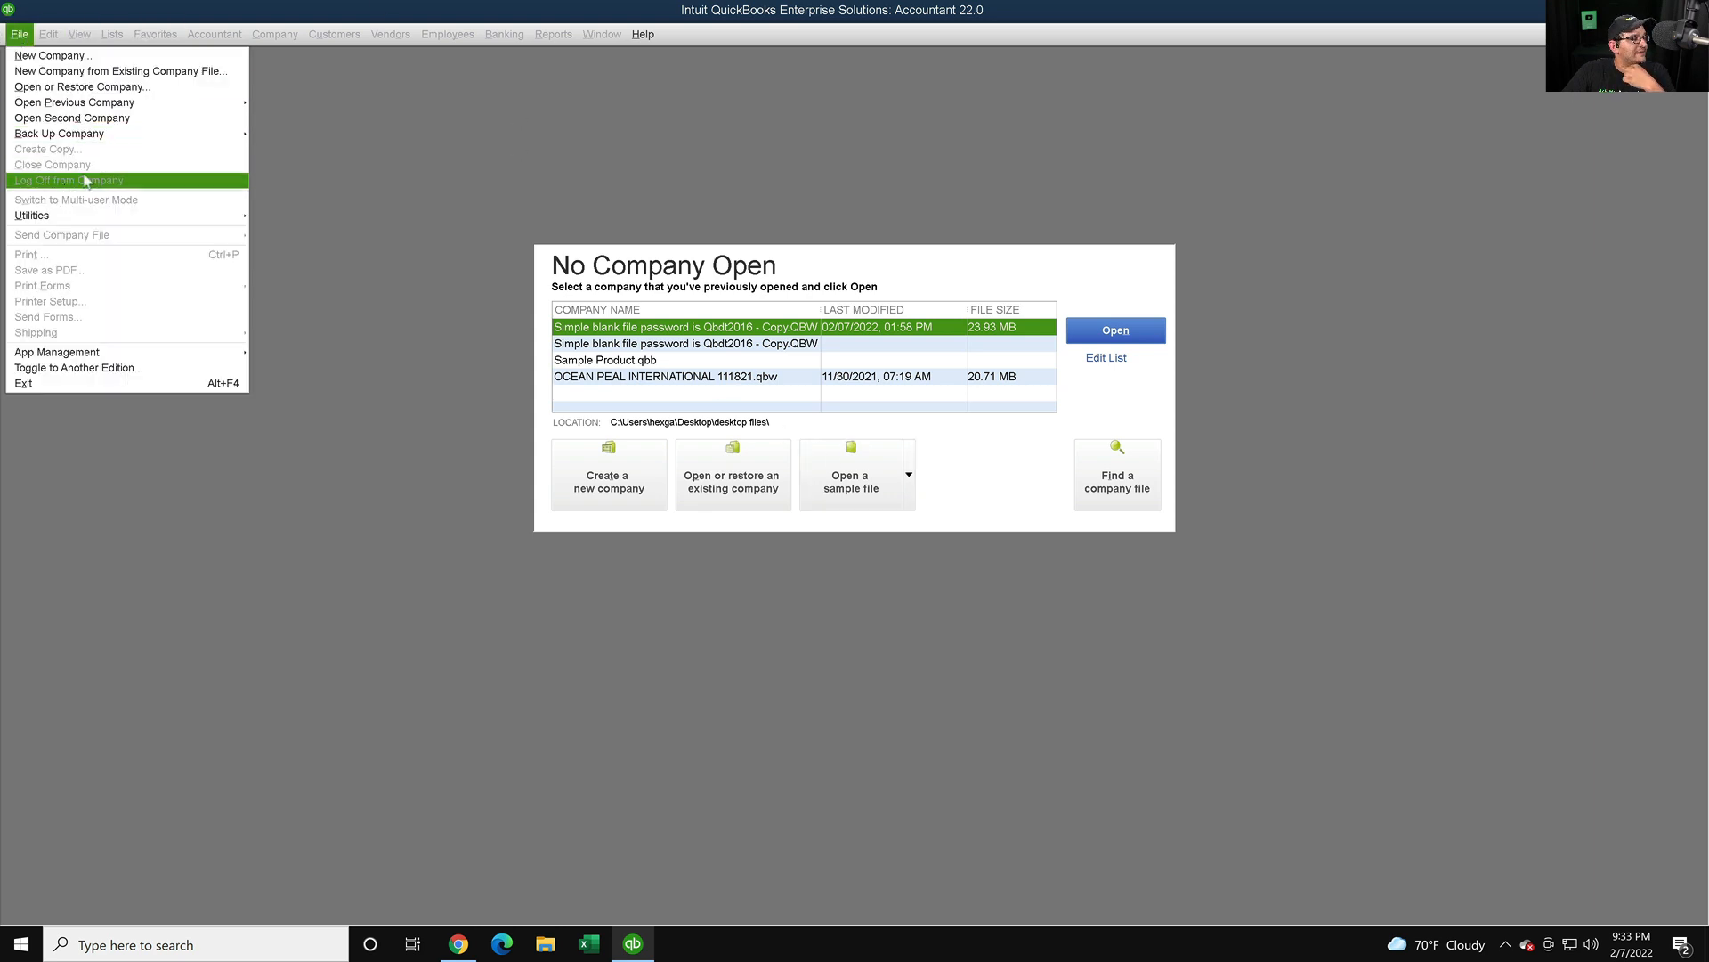
{"action": "left_click", "coordinate": [814, 279]}
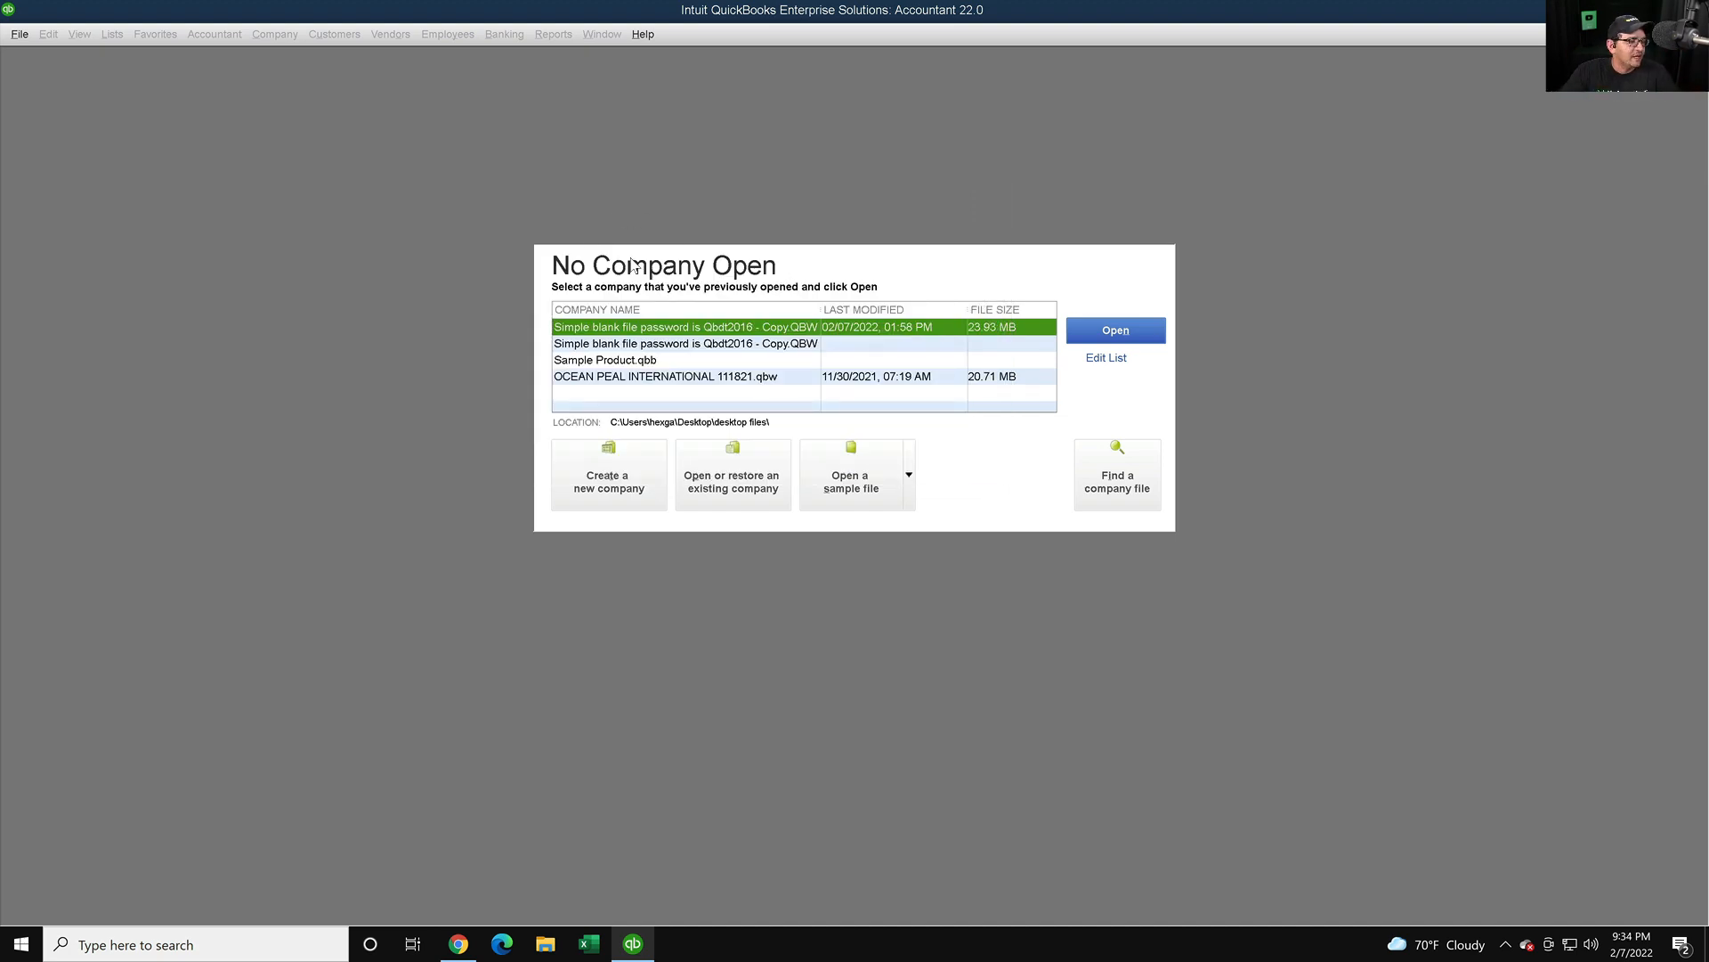
{"action": "left_click", "coordinate": [1104, 358]}
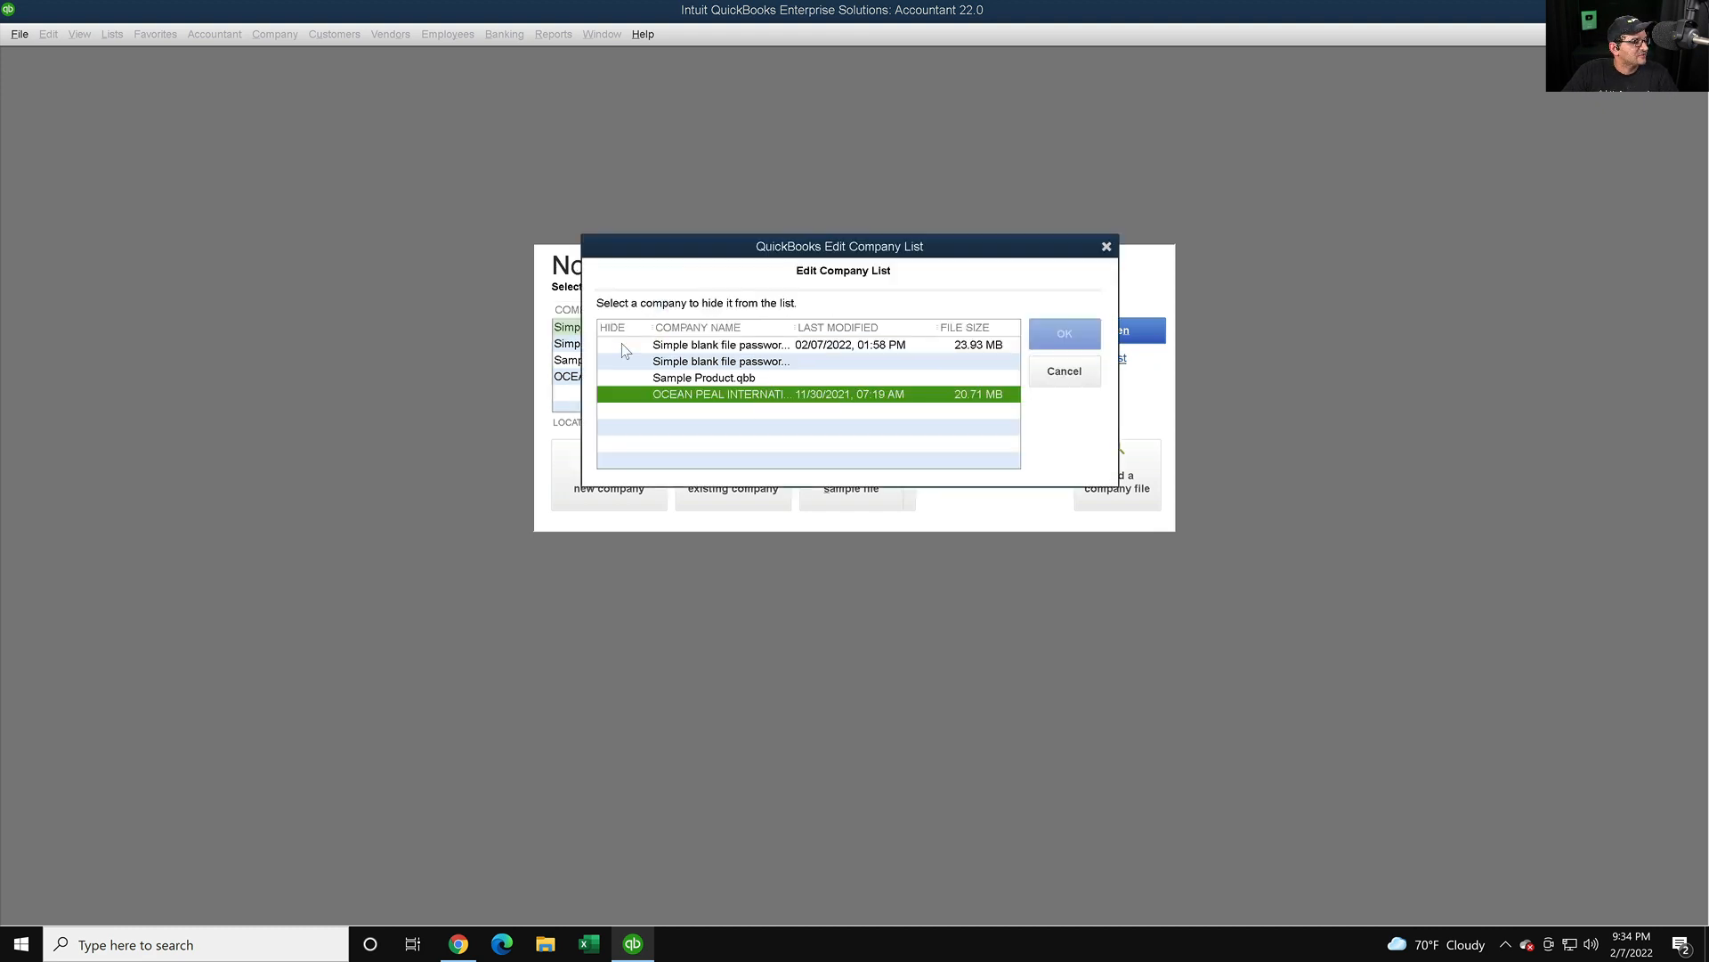
{"action": "left_click", "coordinate": [626, 345]}
{"action": "left_click", "coordinate": [626, 361]}
{"action": "left_click", "coordinate": [626, 377]}
{"action": "left_click", "coordinate": [626, 394]}
{"action": "left_click", "coordinate": [1064, 333]}
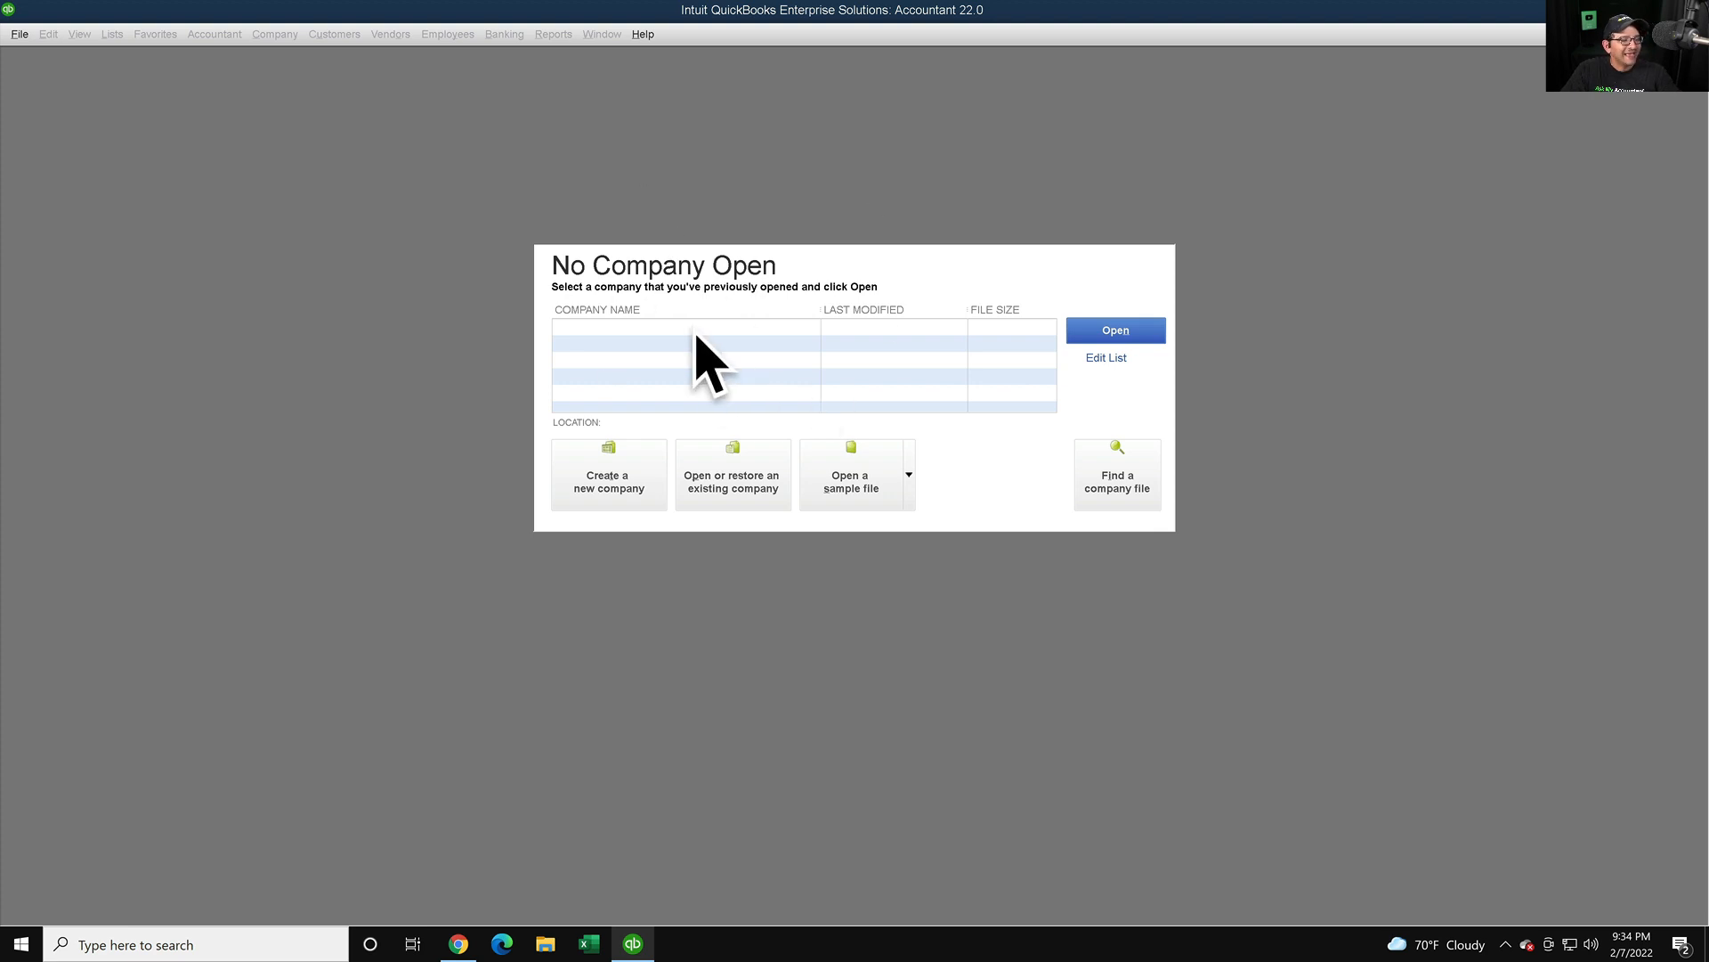
{"action": "left_click", "coordinate": [458, 943]}
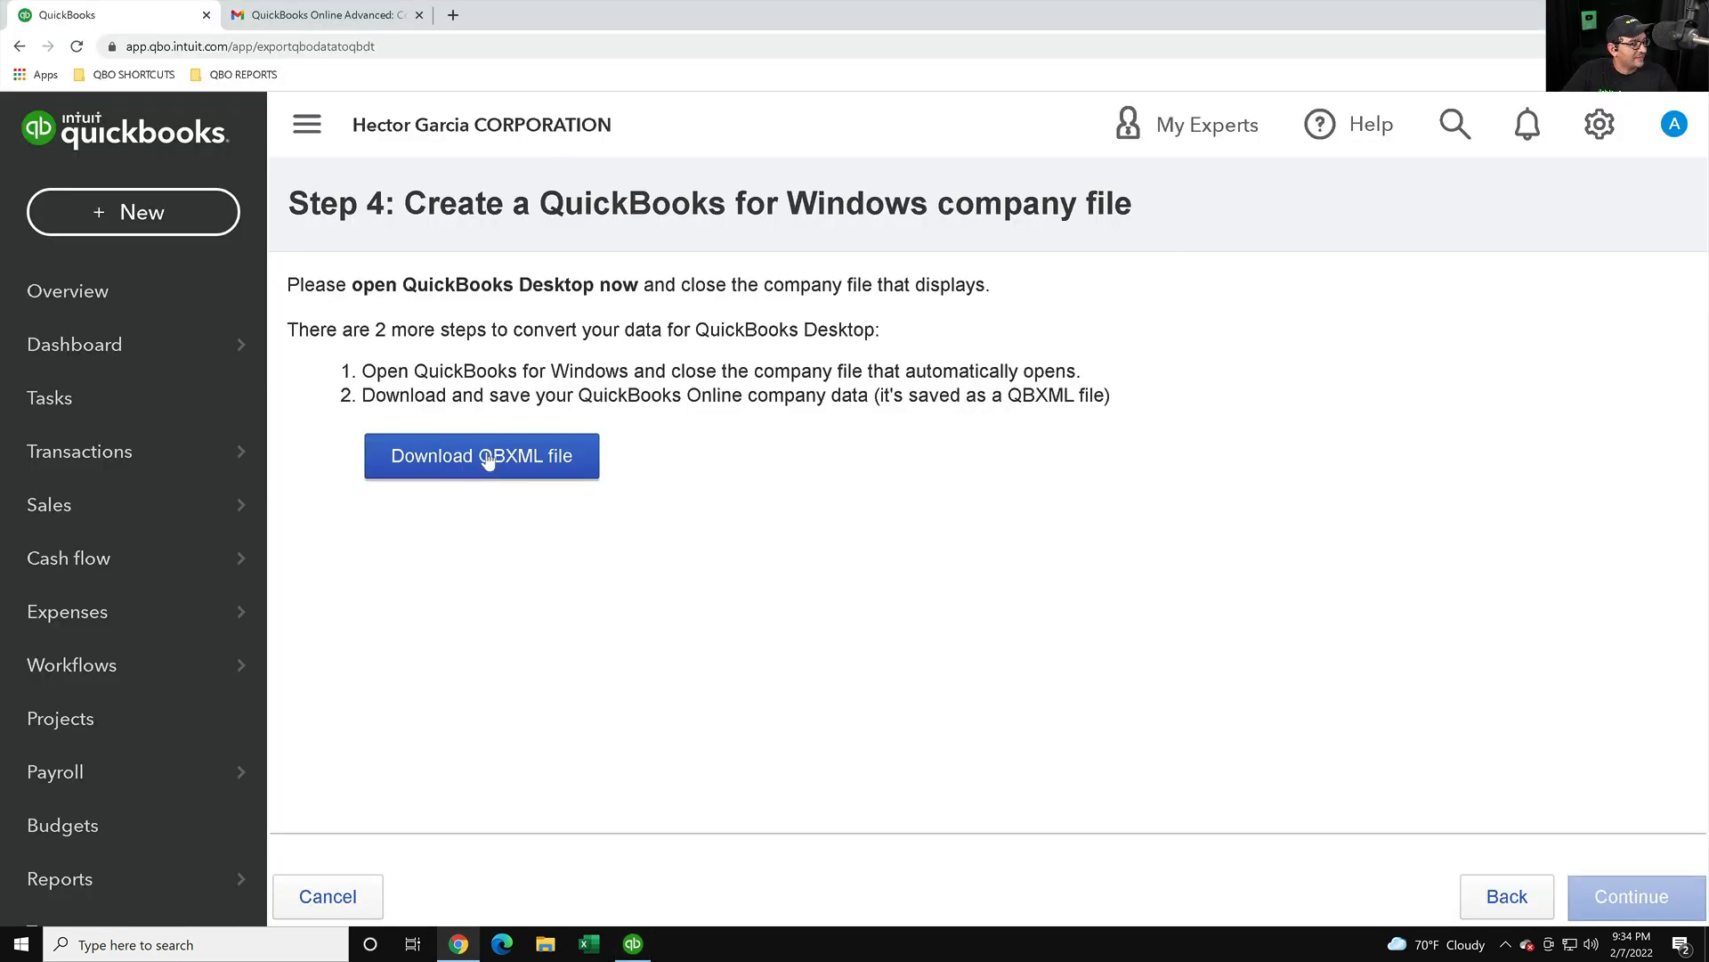
- Download the company's QBXML export and reveal it in the Downloads folder with Show in folder
{"action": "left_click", "coordinate": [437, 464]}
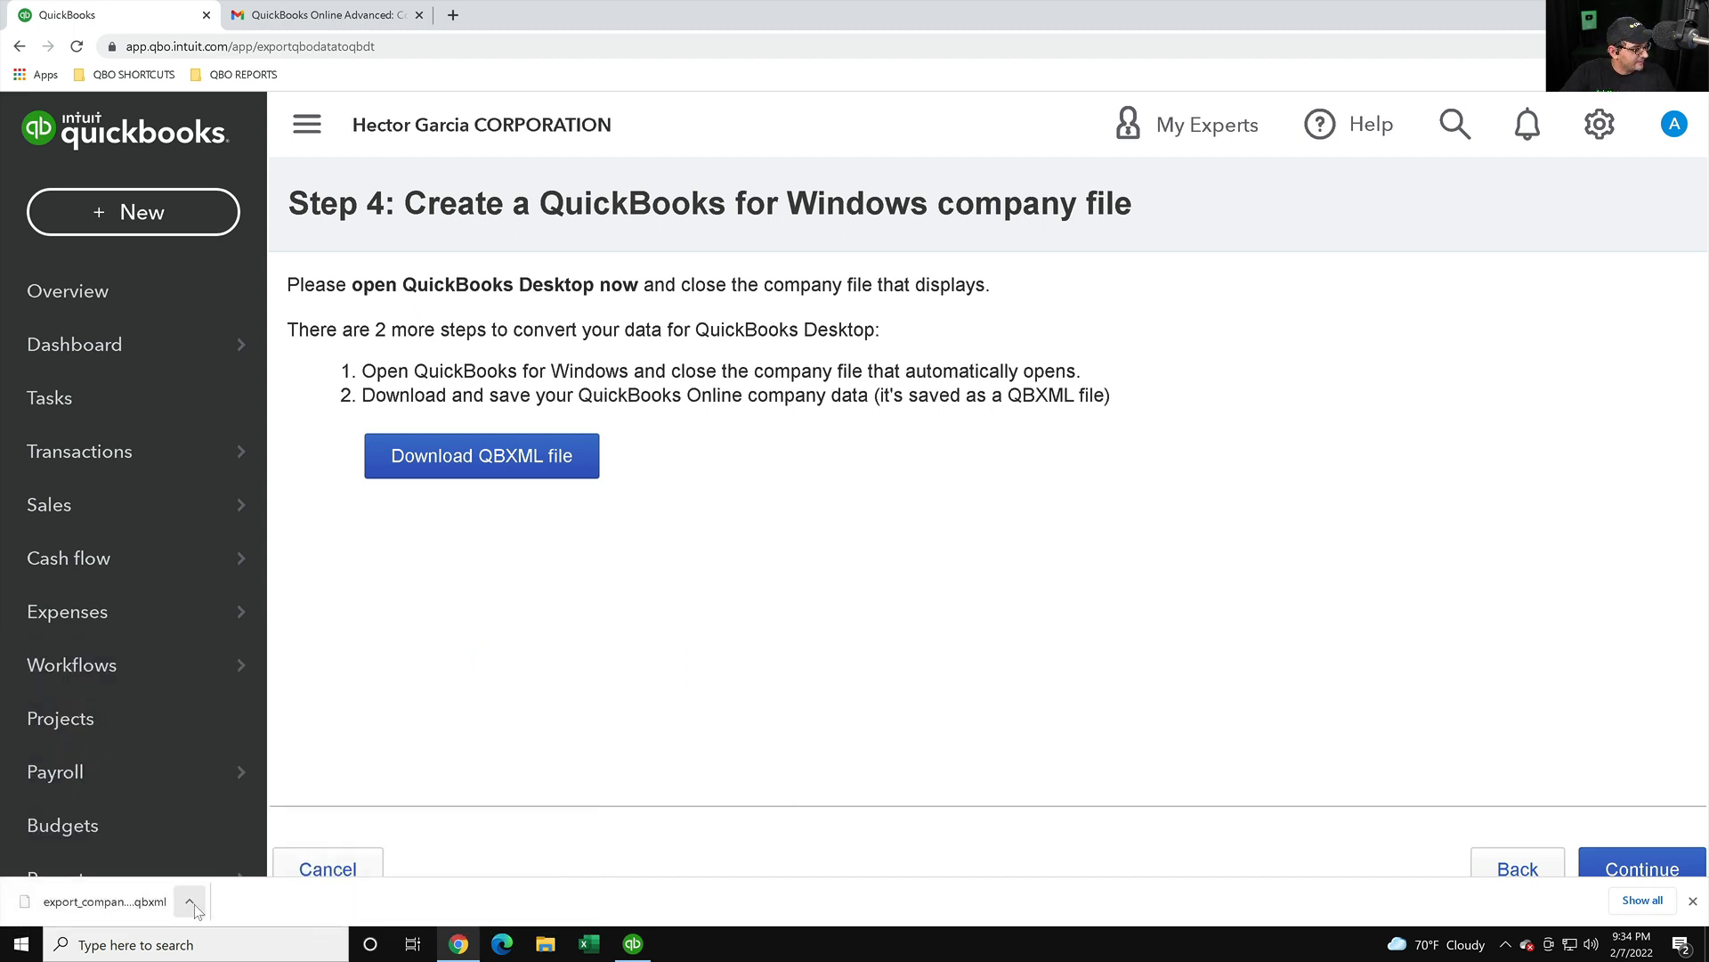
{"action": "left_click", "coordinate": [190, 902]}
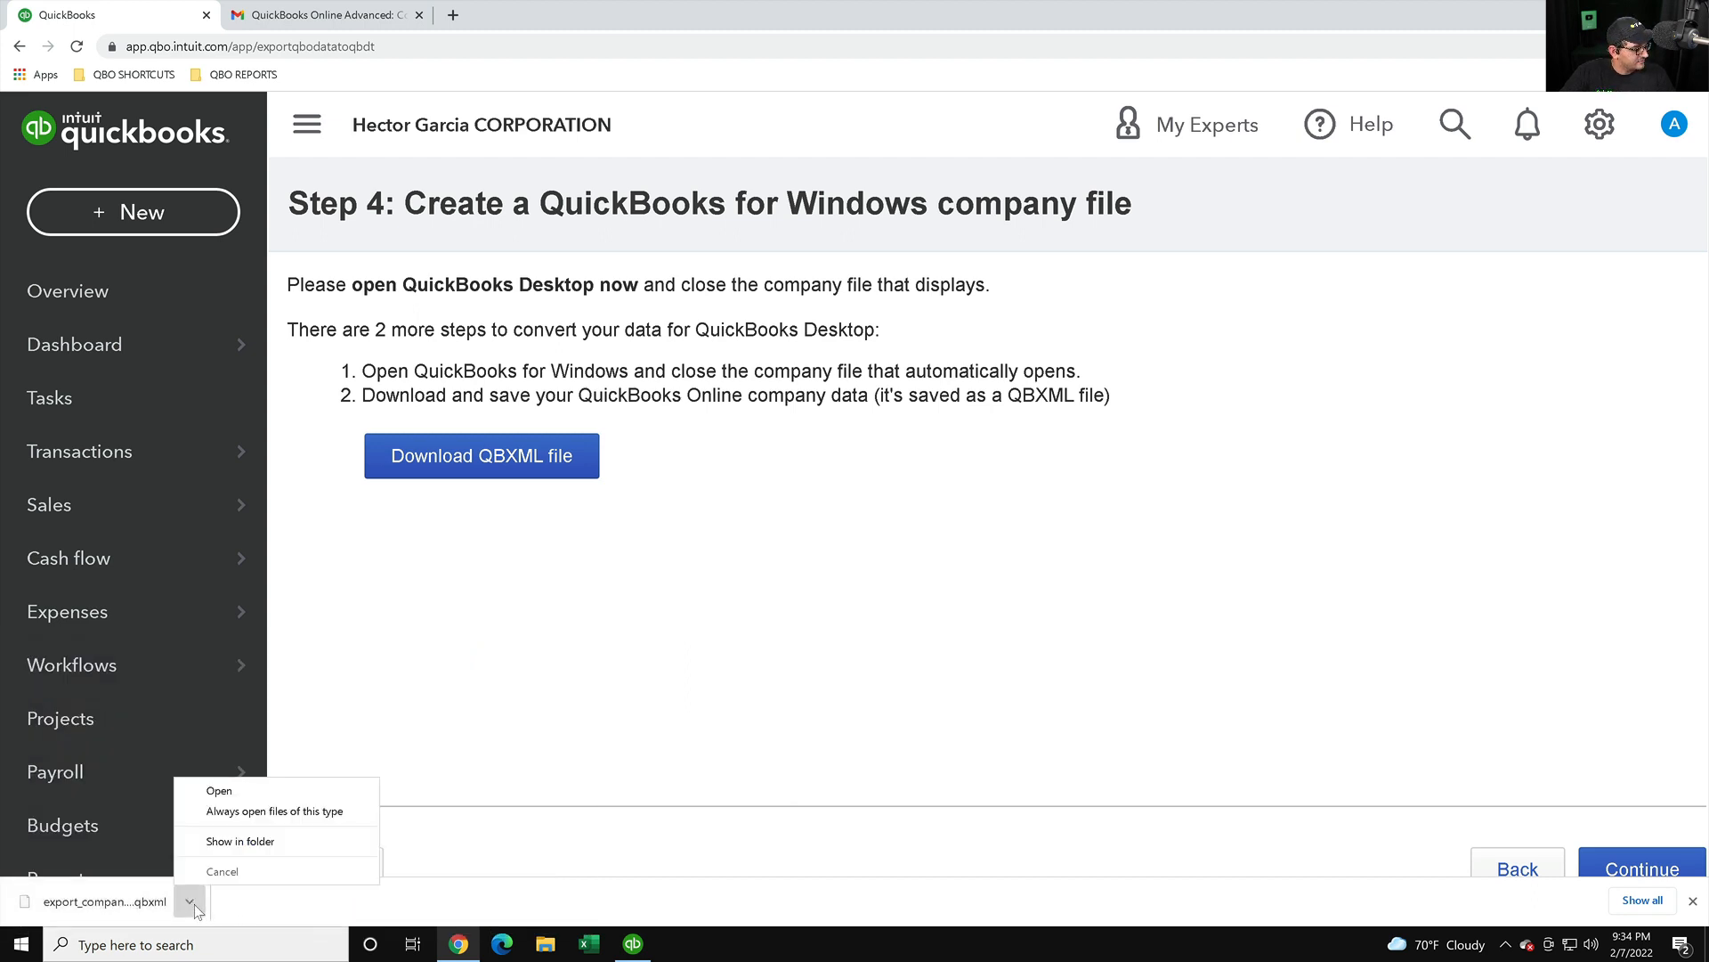
{"action": "left_click", "coordinate": [241, 841]}
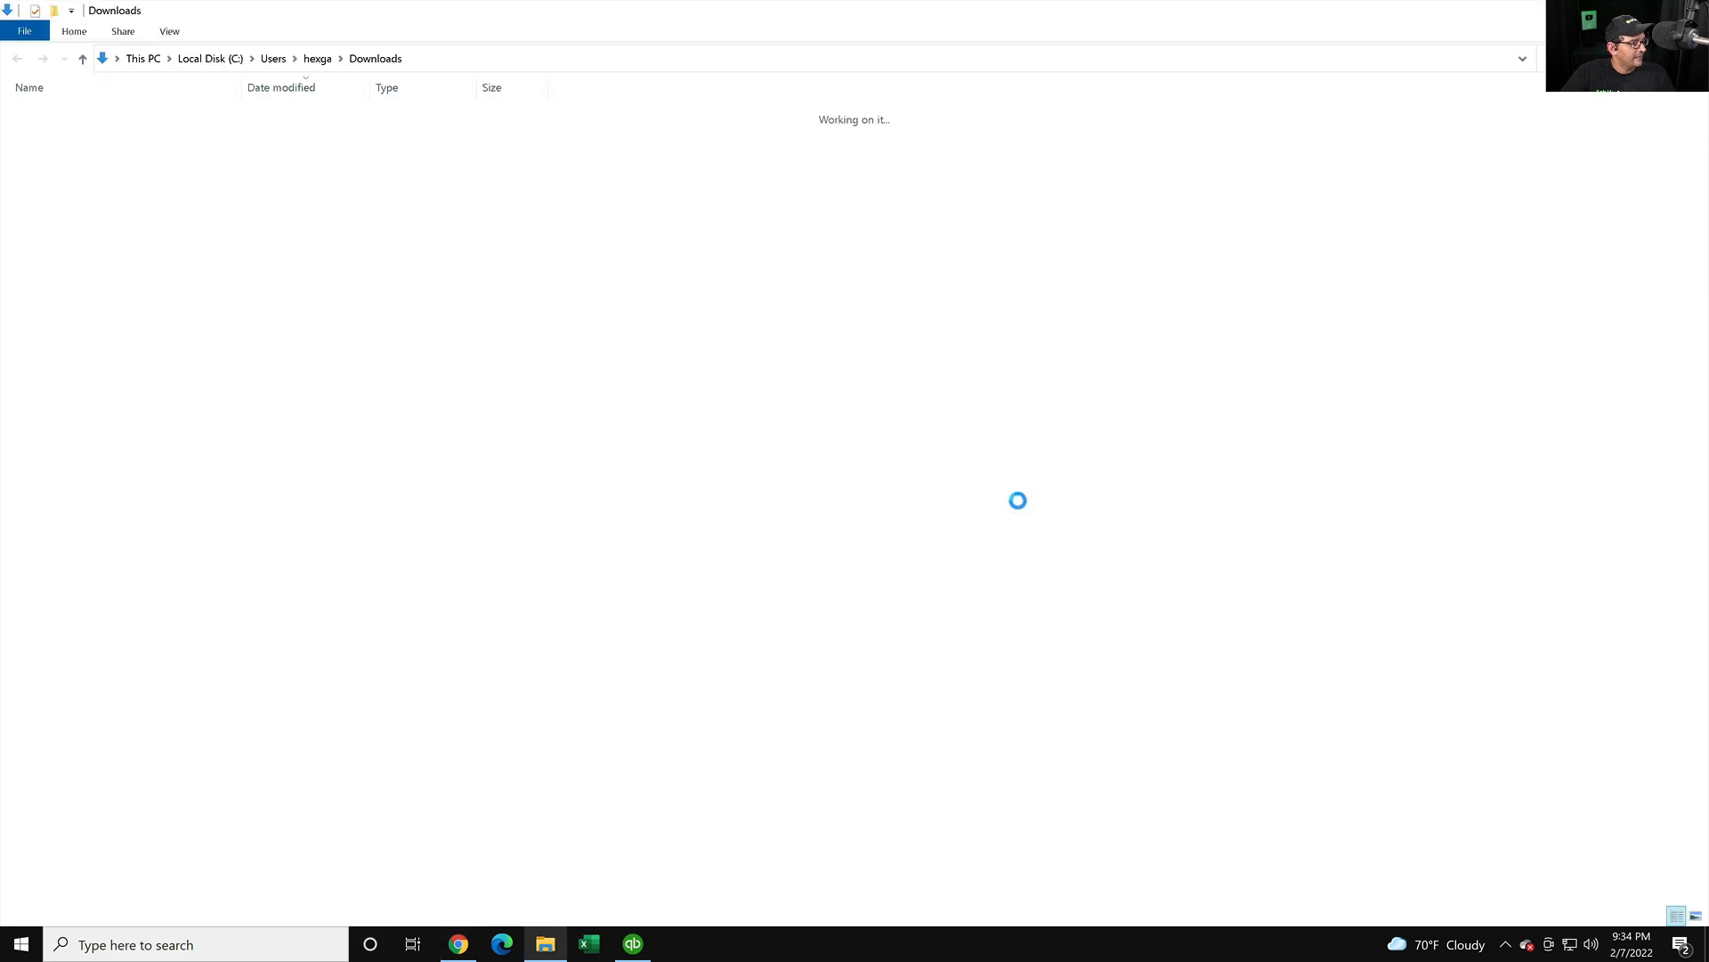
- Select export_company (1).qbxml in Downloads, keep its name unchanged, and minimize File Explorer
{"action": "left_click", "coordinate": [97, 135]}
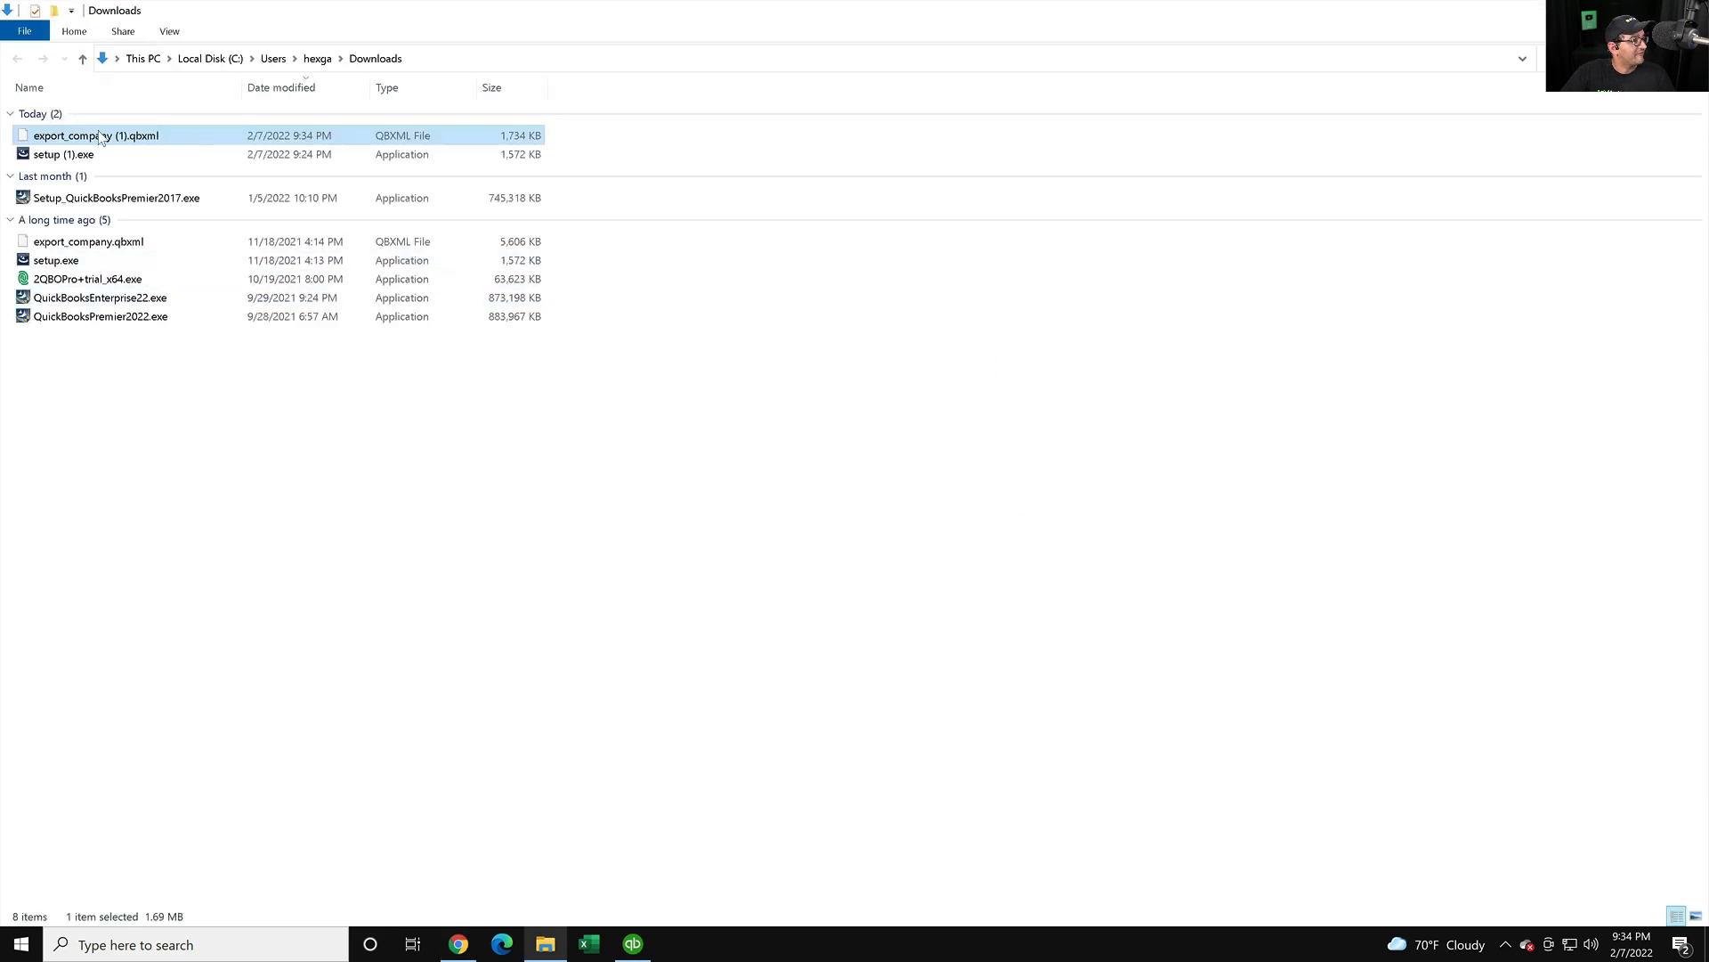
{"action": "left_click", "coordinate": [117, 135]}
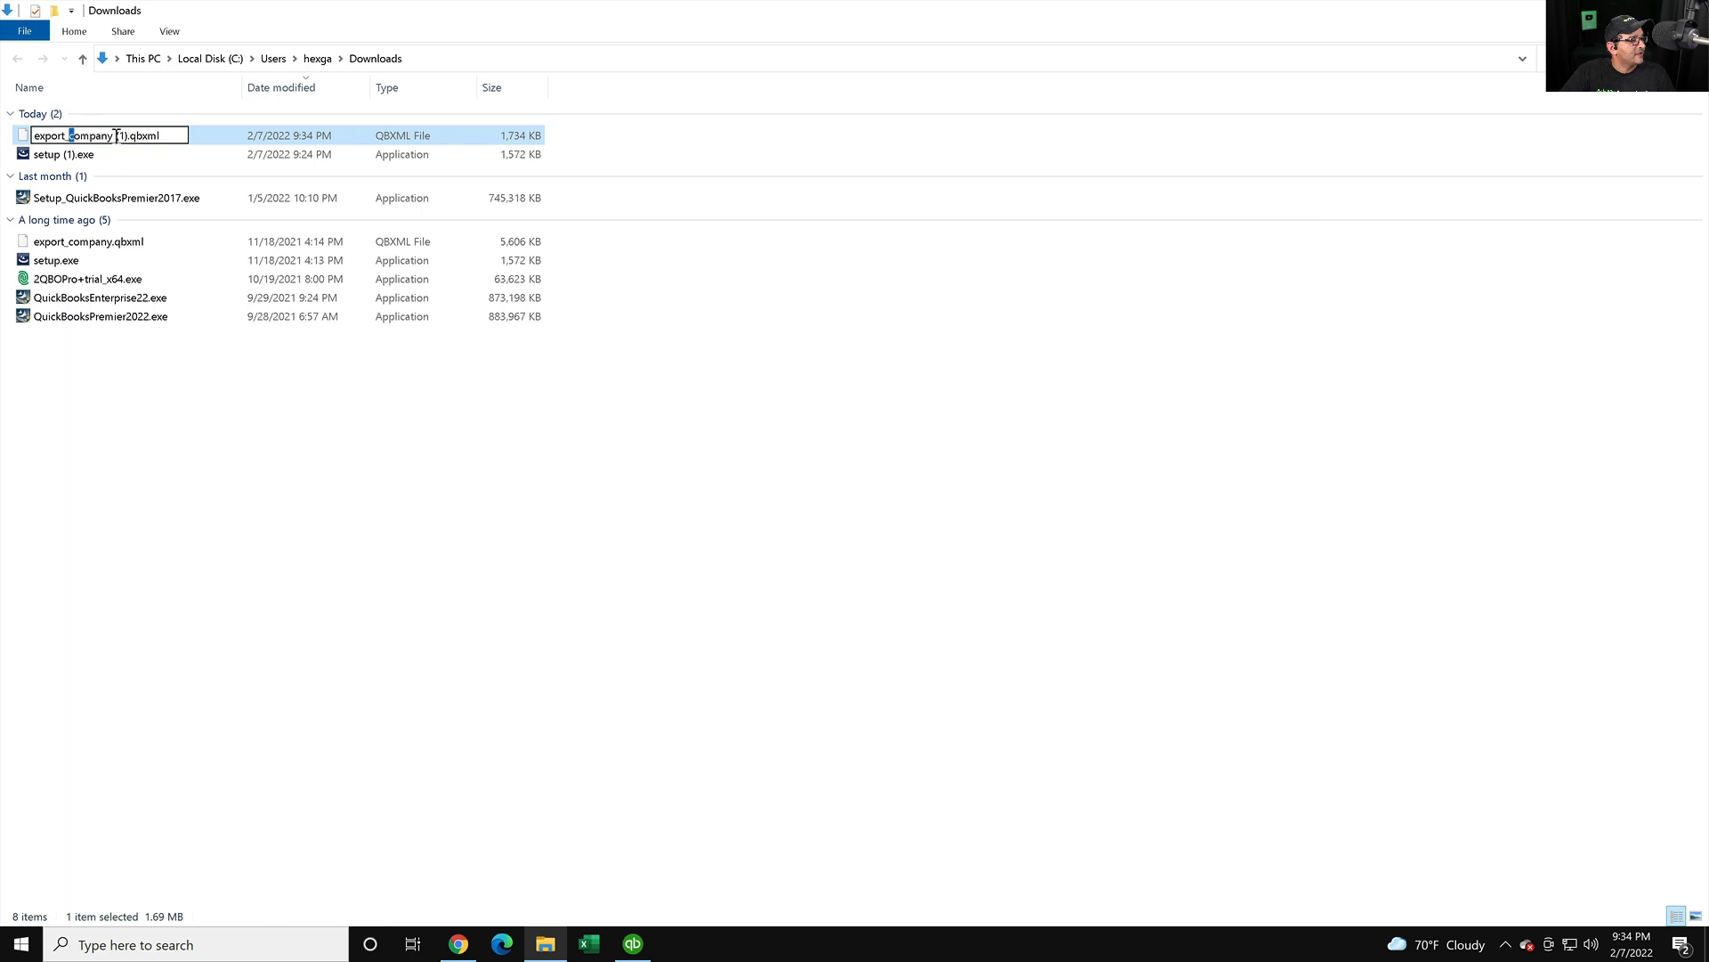
{"action": "left_click", "coordinate": [222, 138]}
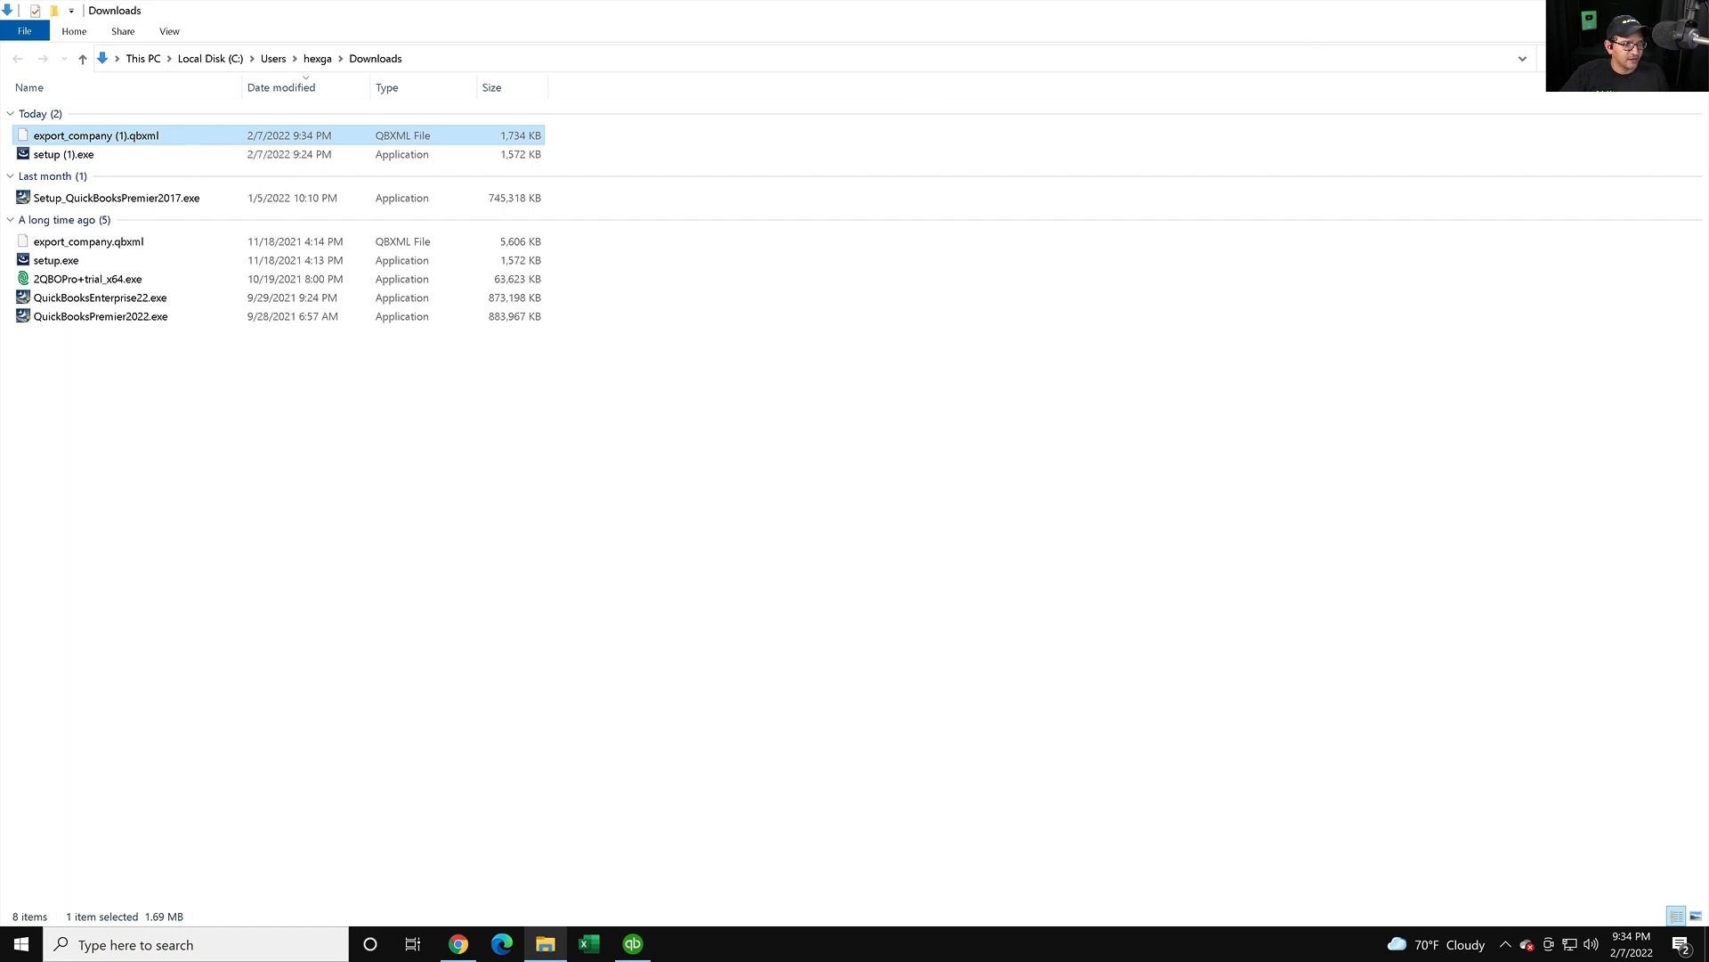
{"action": "left_click", "coordinate": [1607, 10]}
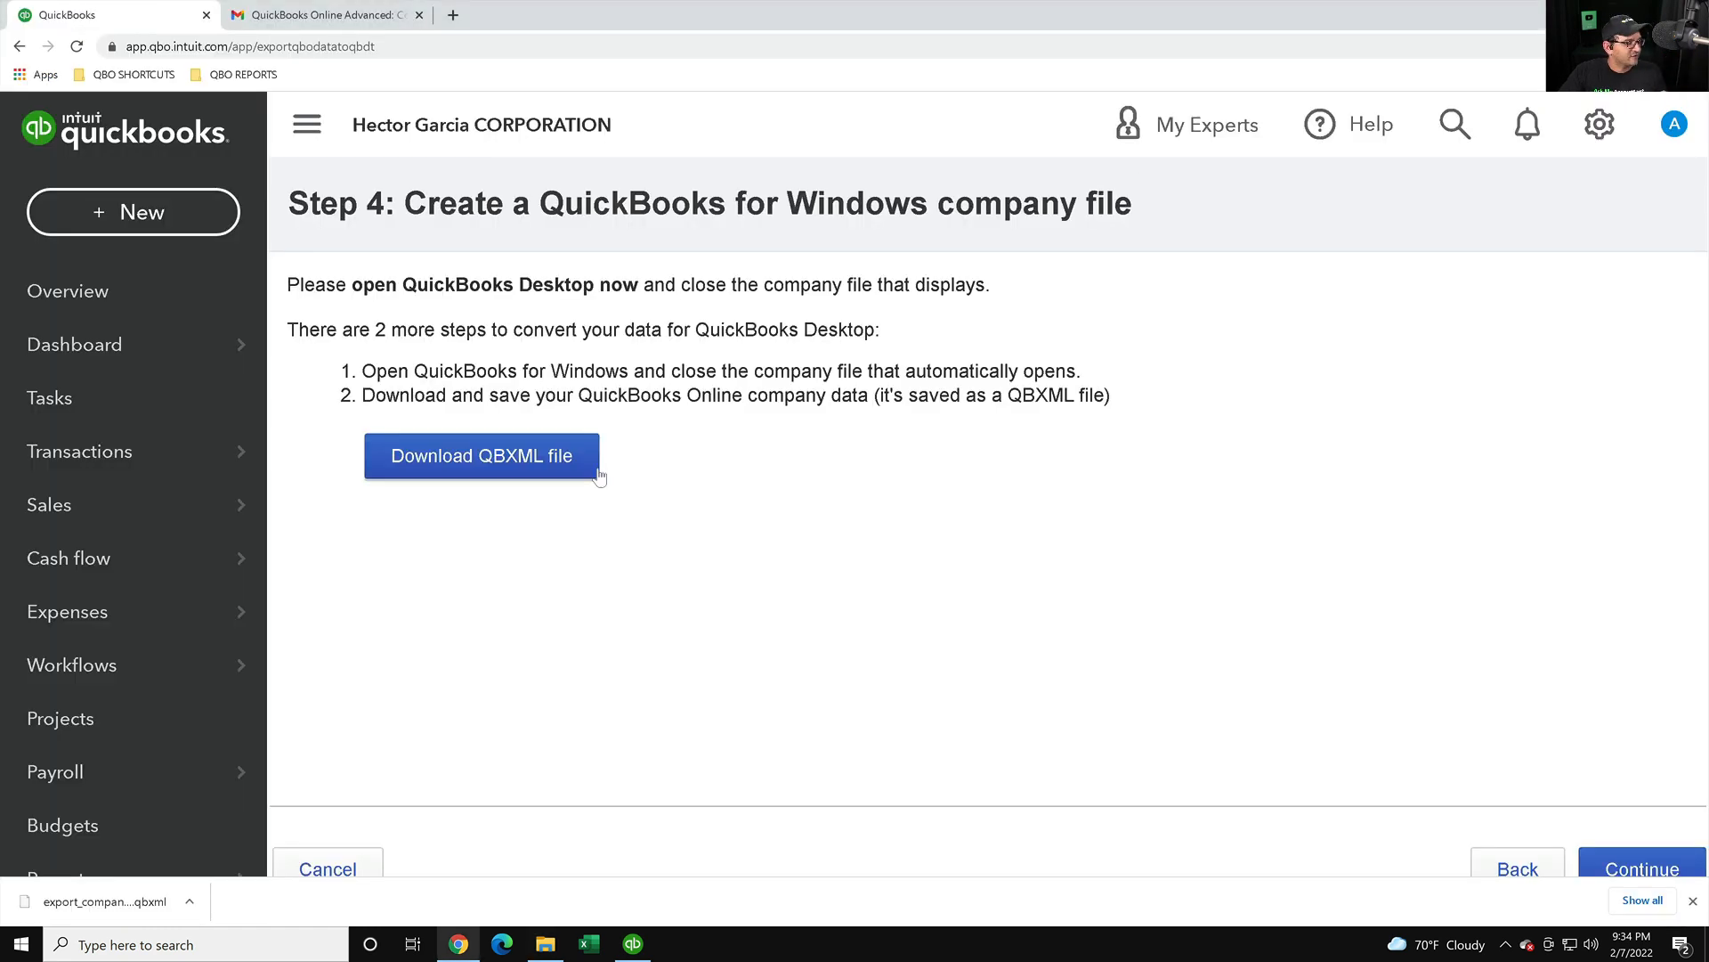
- Dismiss the downloads bar, continue to the Step 5 import instructions, read them, and switch to QuickBooks Desktop
{"action": "left_click", "coordinate": [1693, 900]}
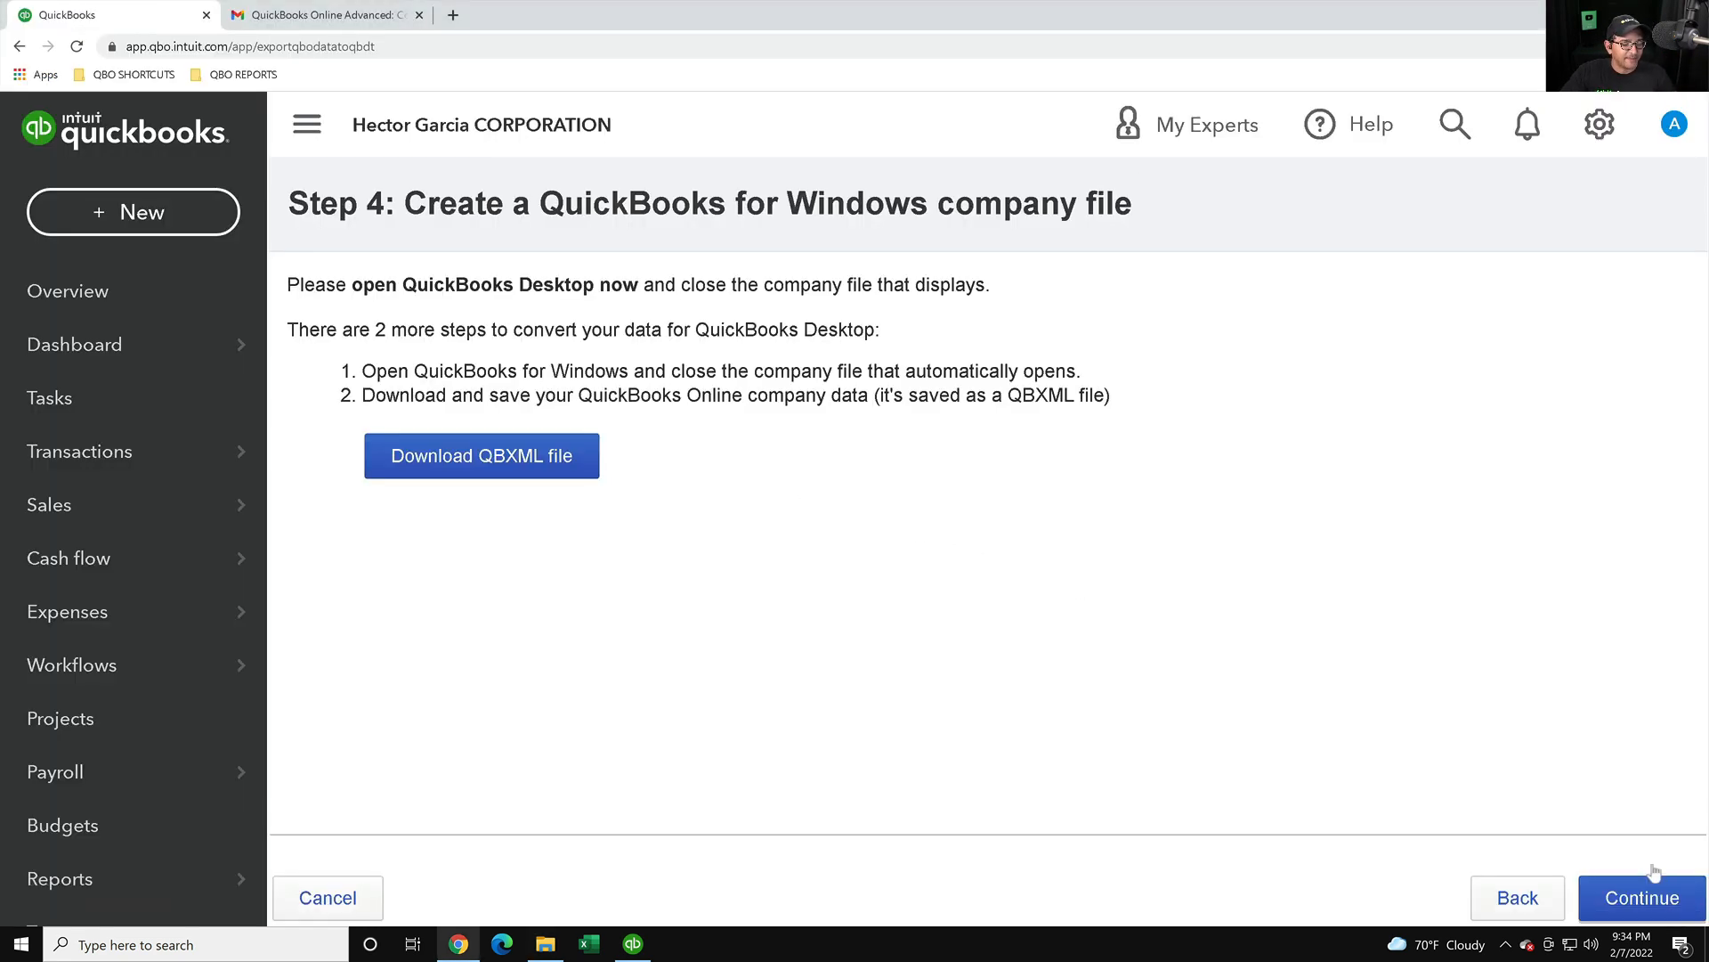
{"action": "left_click", "coordinate": [1679, 909]}
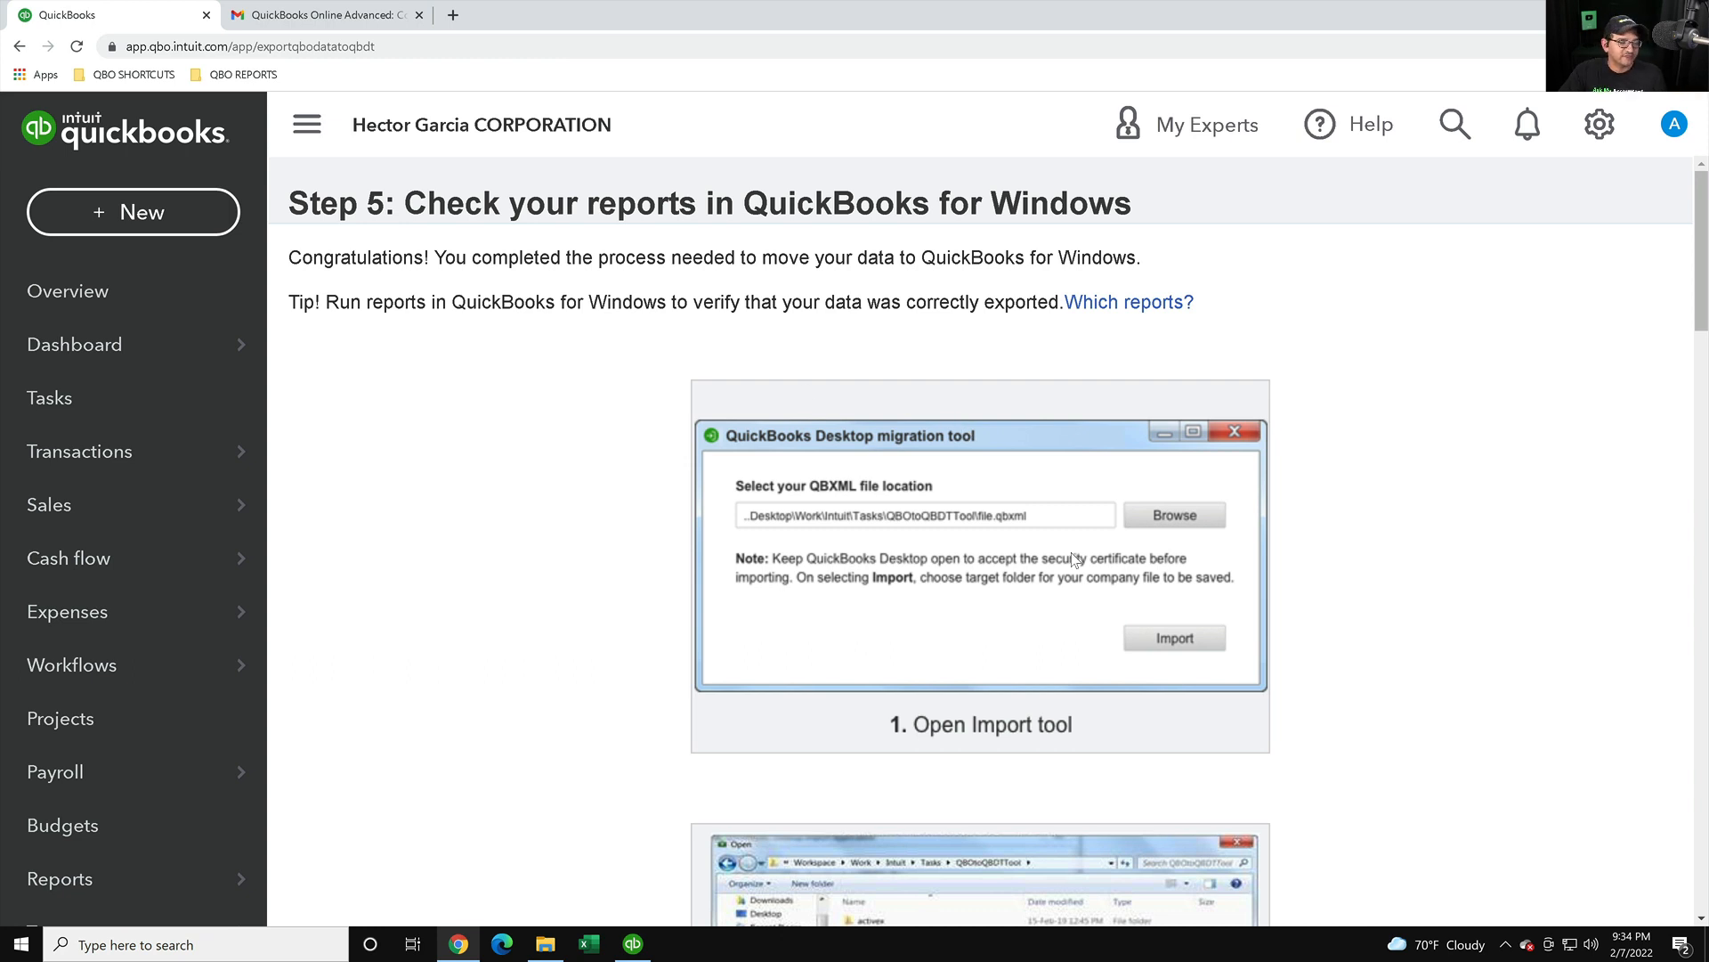
{"action": "scroll", "coordinate": [1052, 547], "scroll_direction": "down", "scroll_amount": 1}
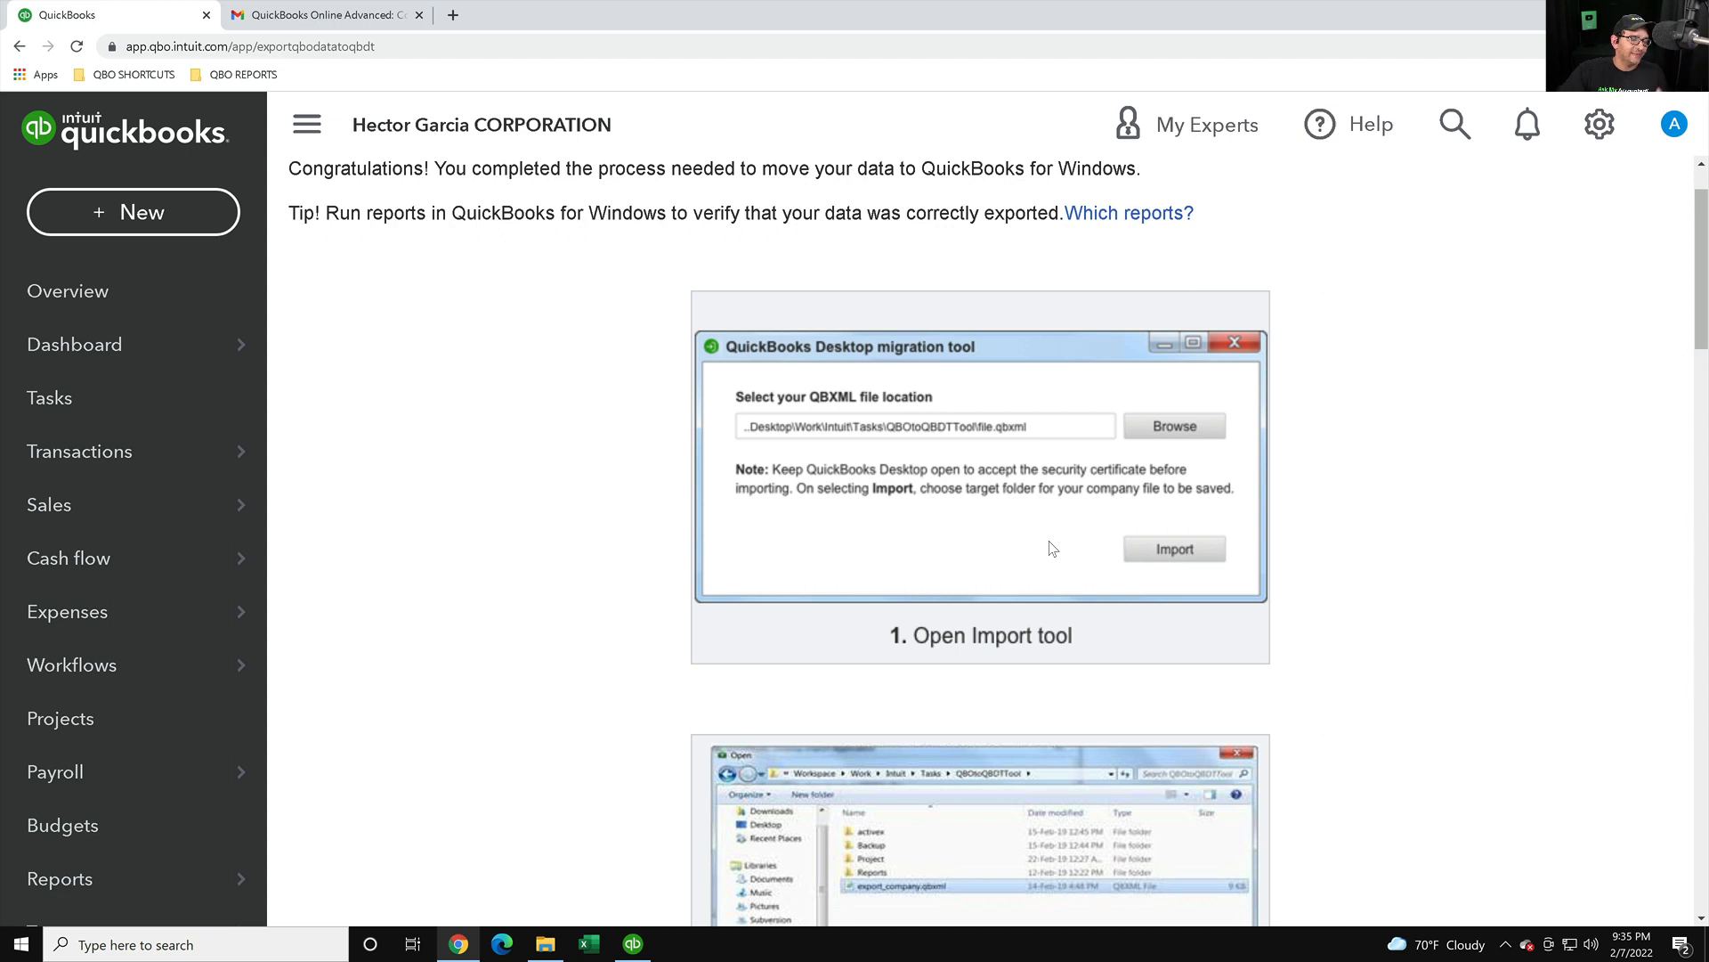
{"action": "scroll", "coordinate": [1051, 547], "scroll_direction": "down", "scroll_amount": 2}
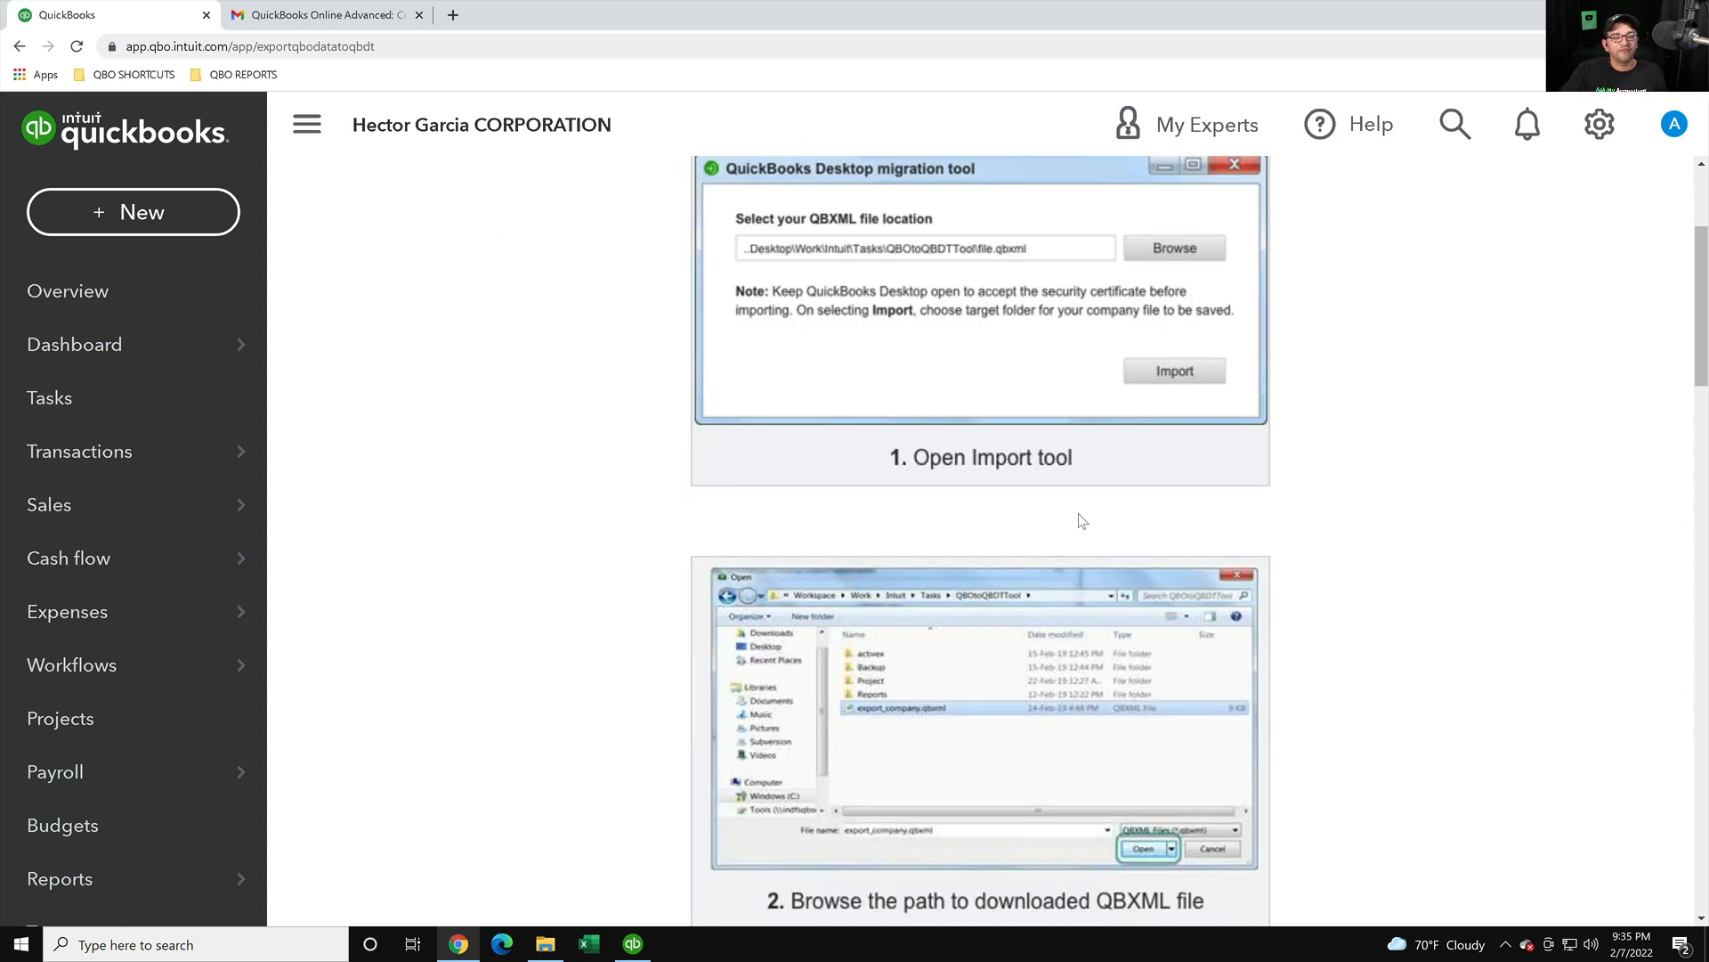
{"action": "scroll", "coordinate": [1082, 520], "scroll_direction": "down", "scroll_amount": 7}
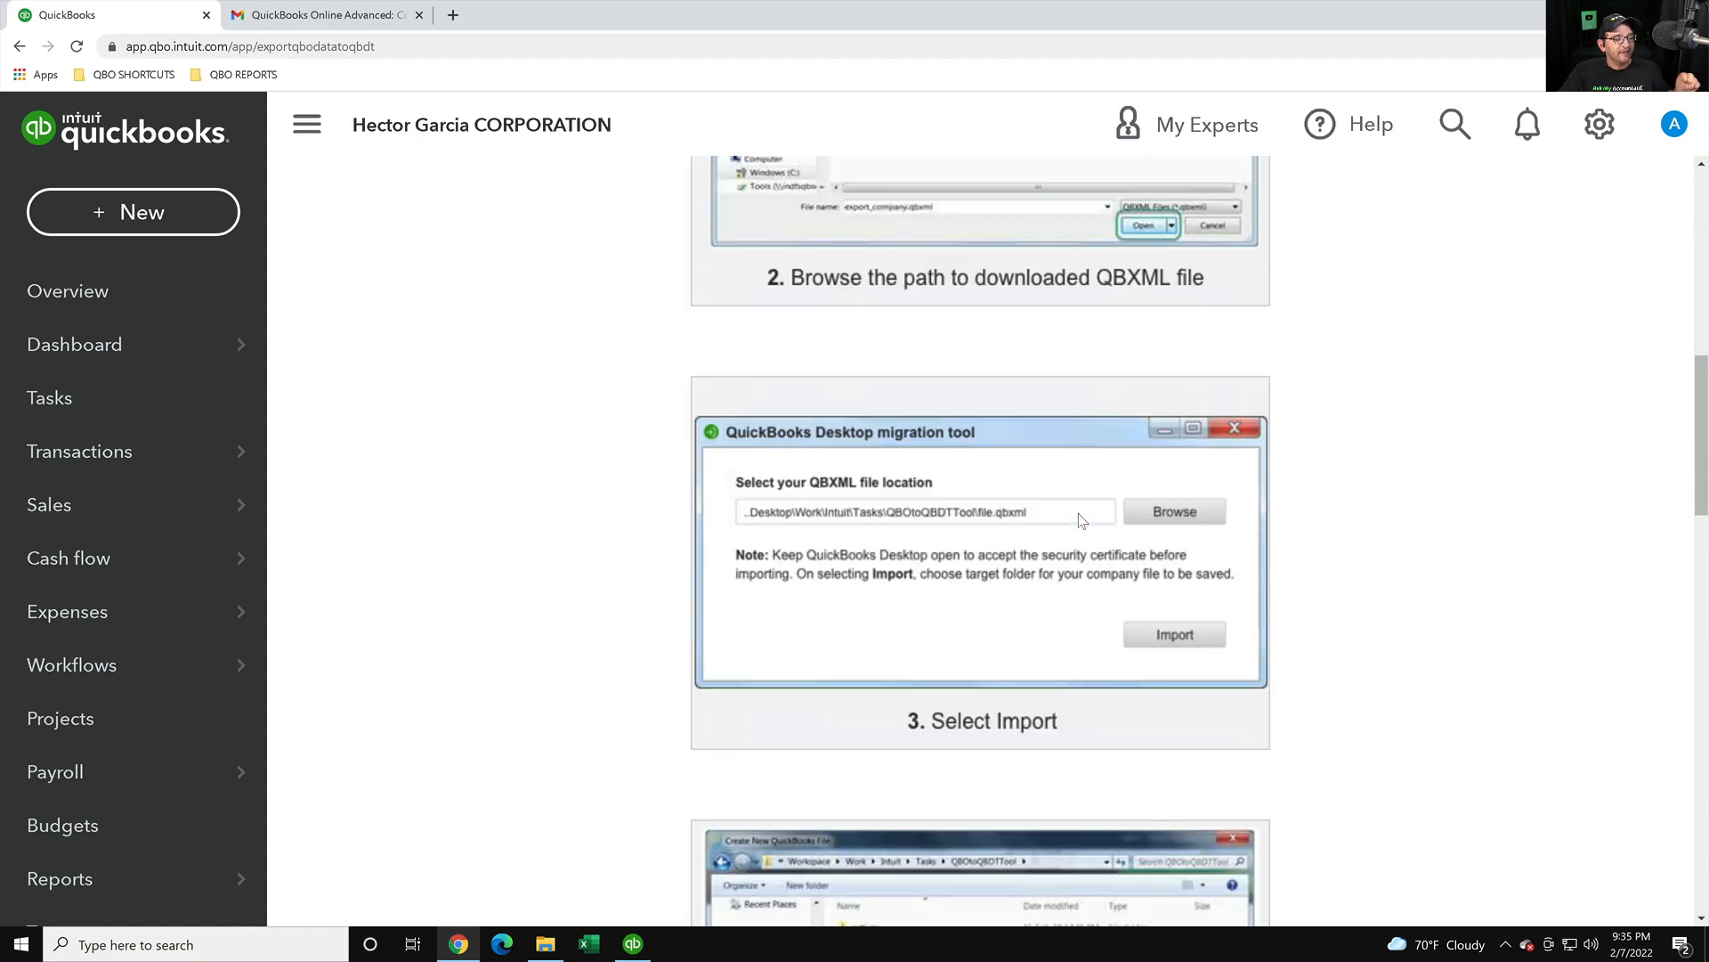
{"action": "scroll", "coordinate": [1081, 521], "scroll_direction": "down", "scroll_amount": 6}
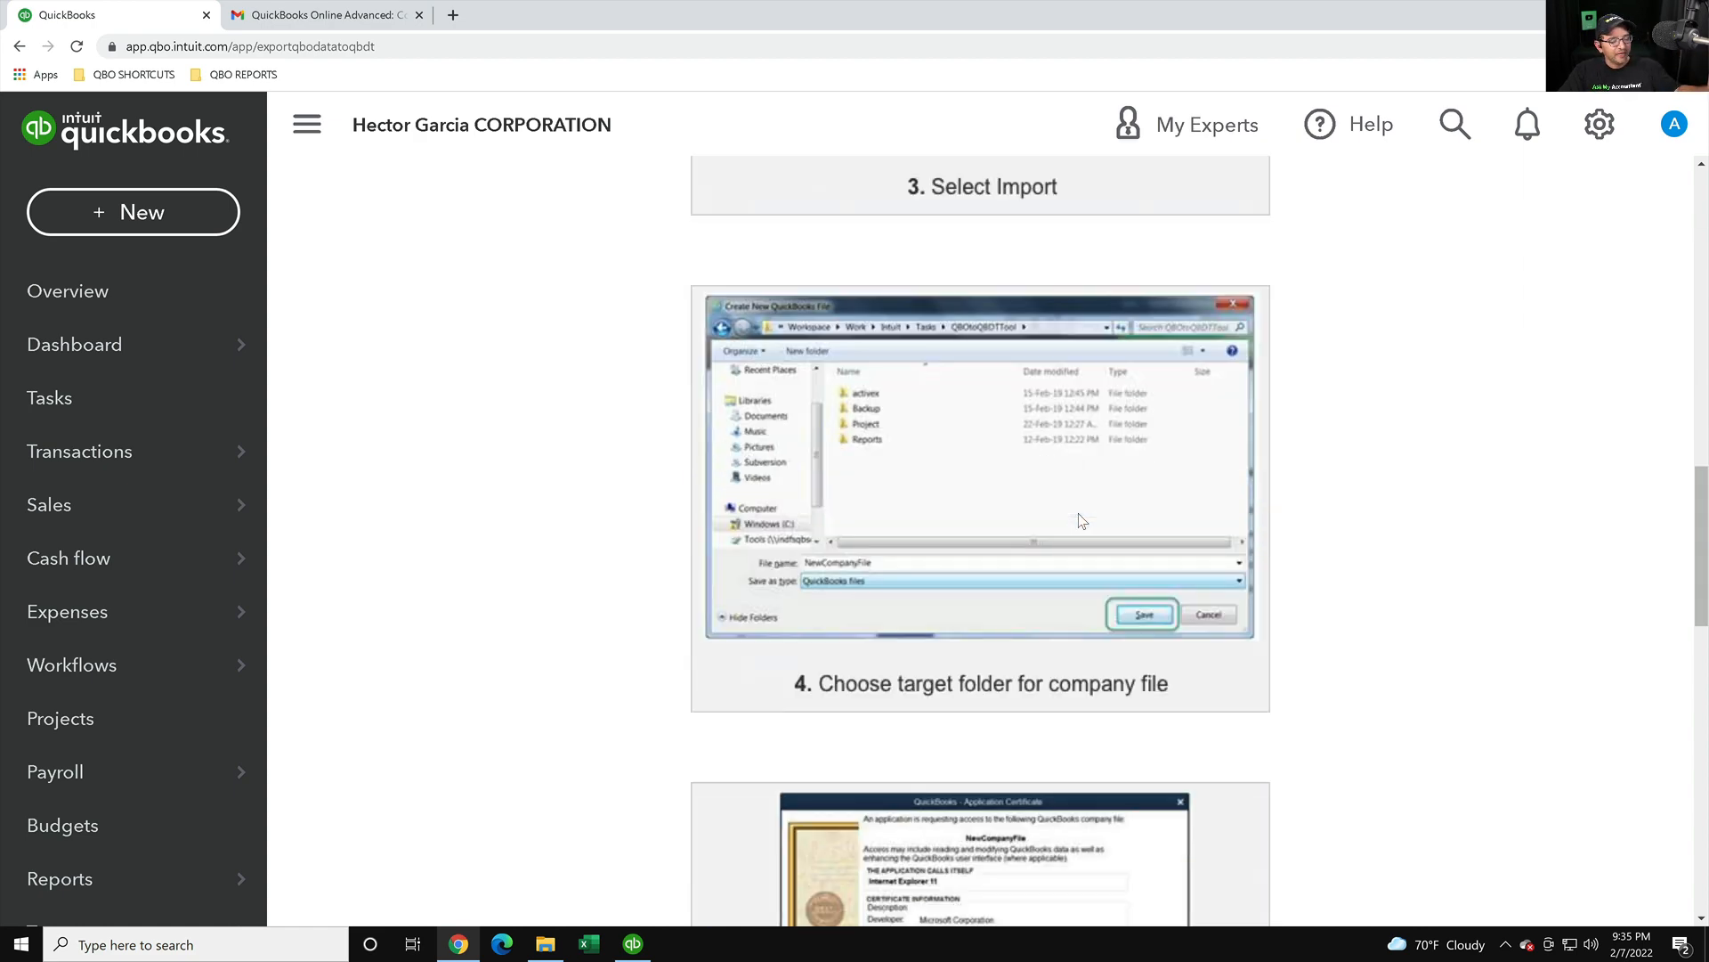
{"action": "scroll", "coordinate": [1082, 521], "scroll_direction": "down", "scroll_amount": 10}
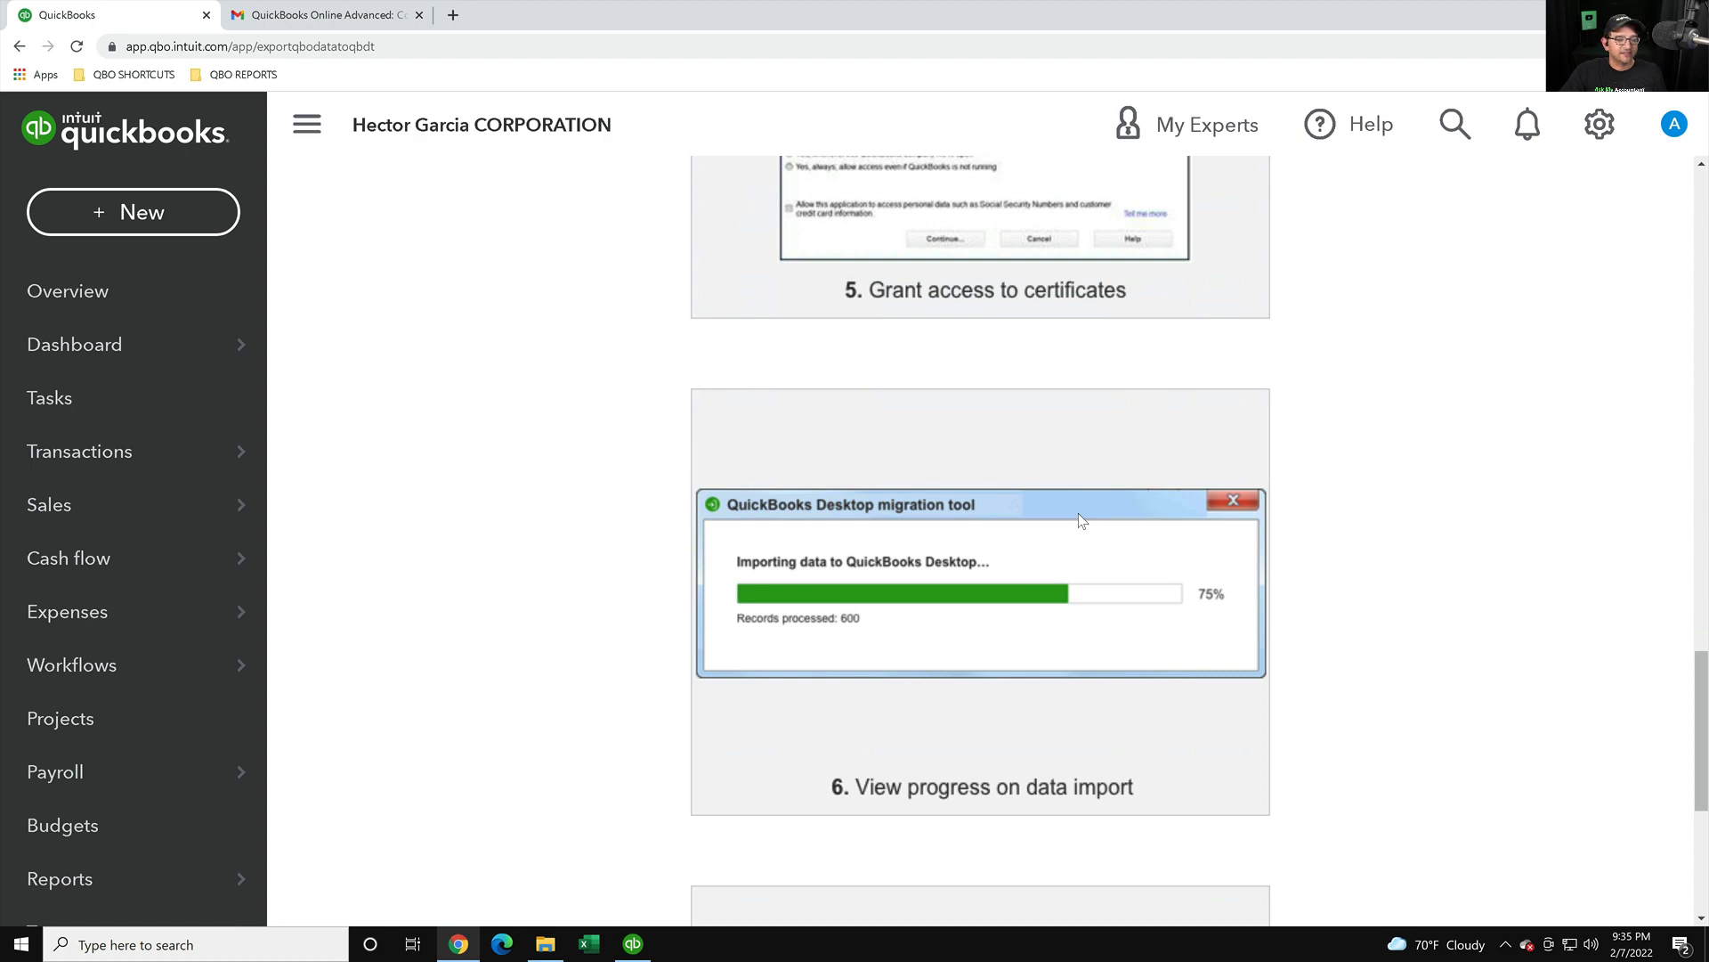
{"action": "scroll", "coordinate": [1081, 521], "scroll_direction": "down", "scroll_amount": 5}
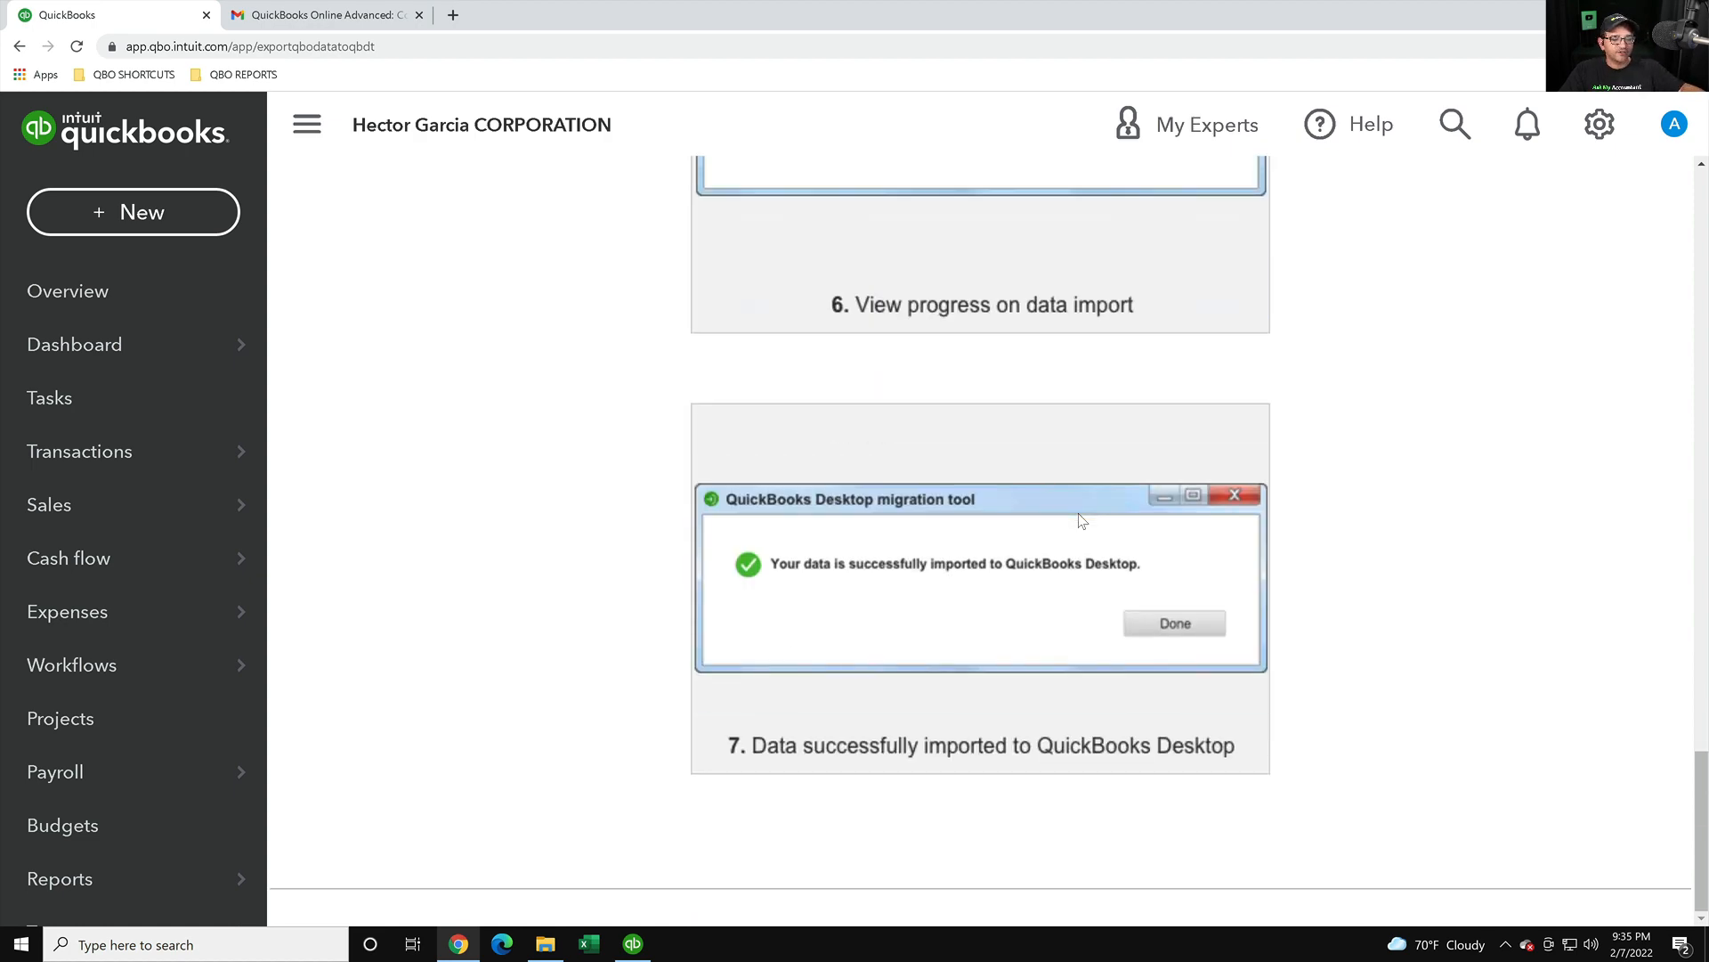
{"action": "scroll", "coordinate": [1081, 521], "scroll_direction": "up", "scroll_amount": 20}
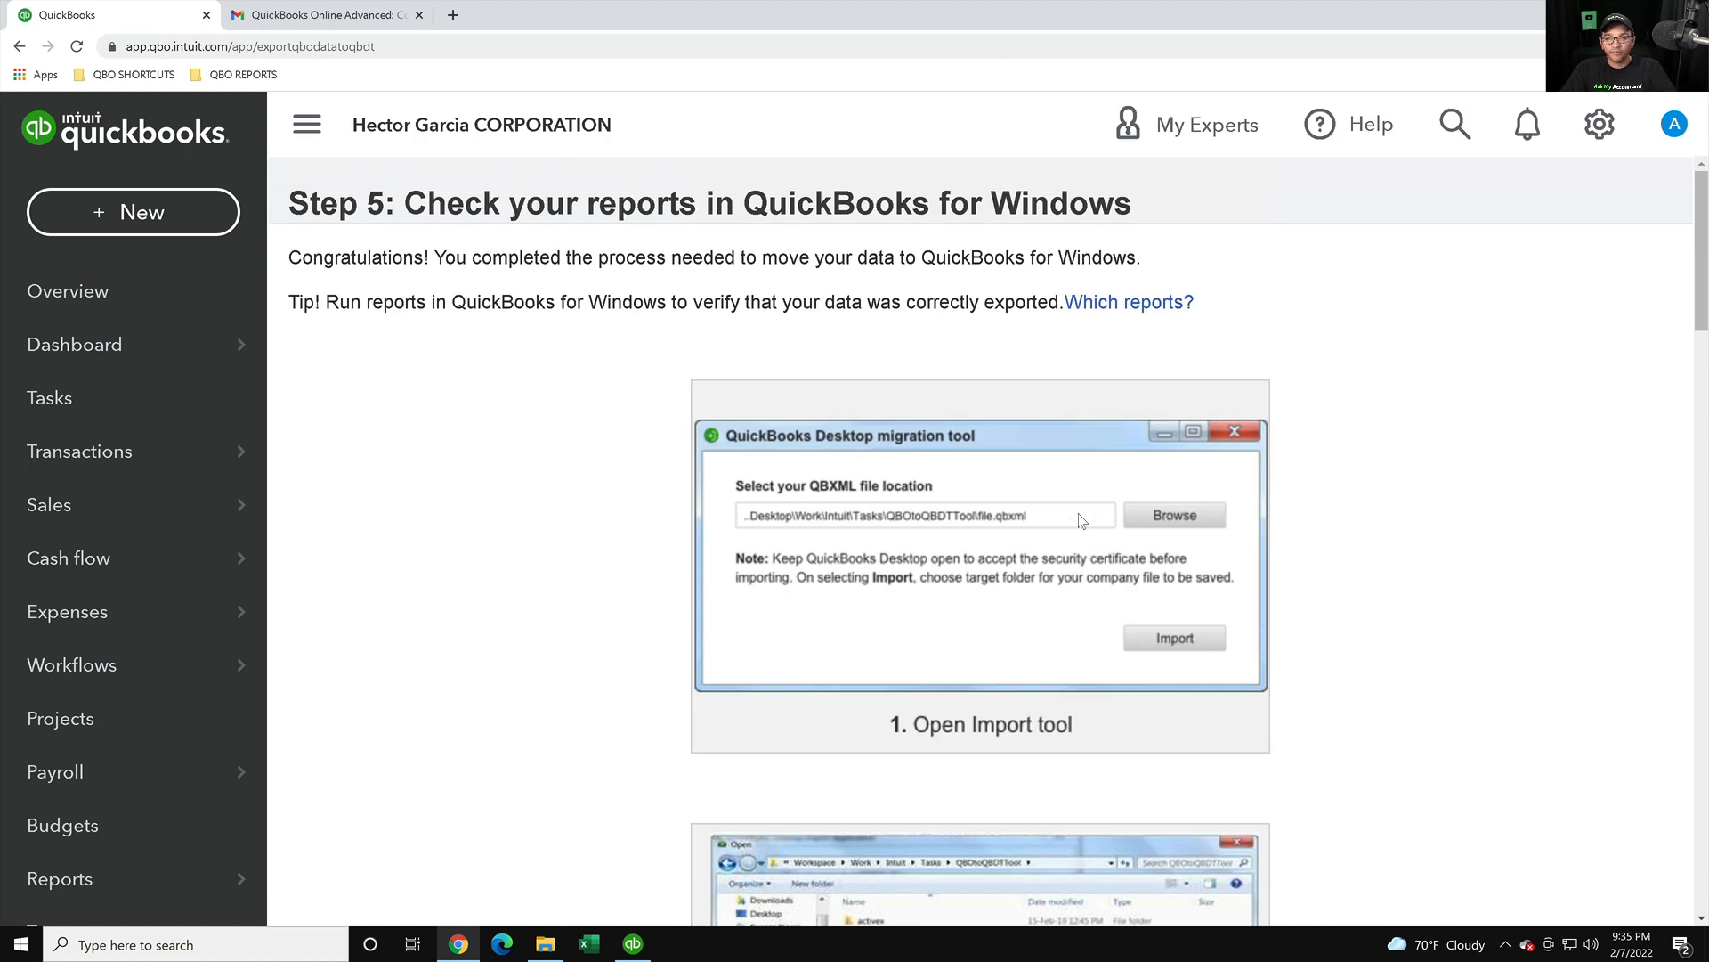
{"action": "left_click", "coordinate": [1607, 13]}
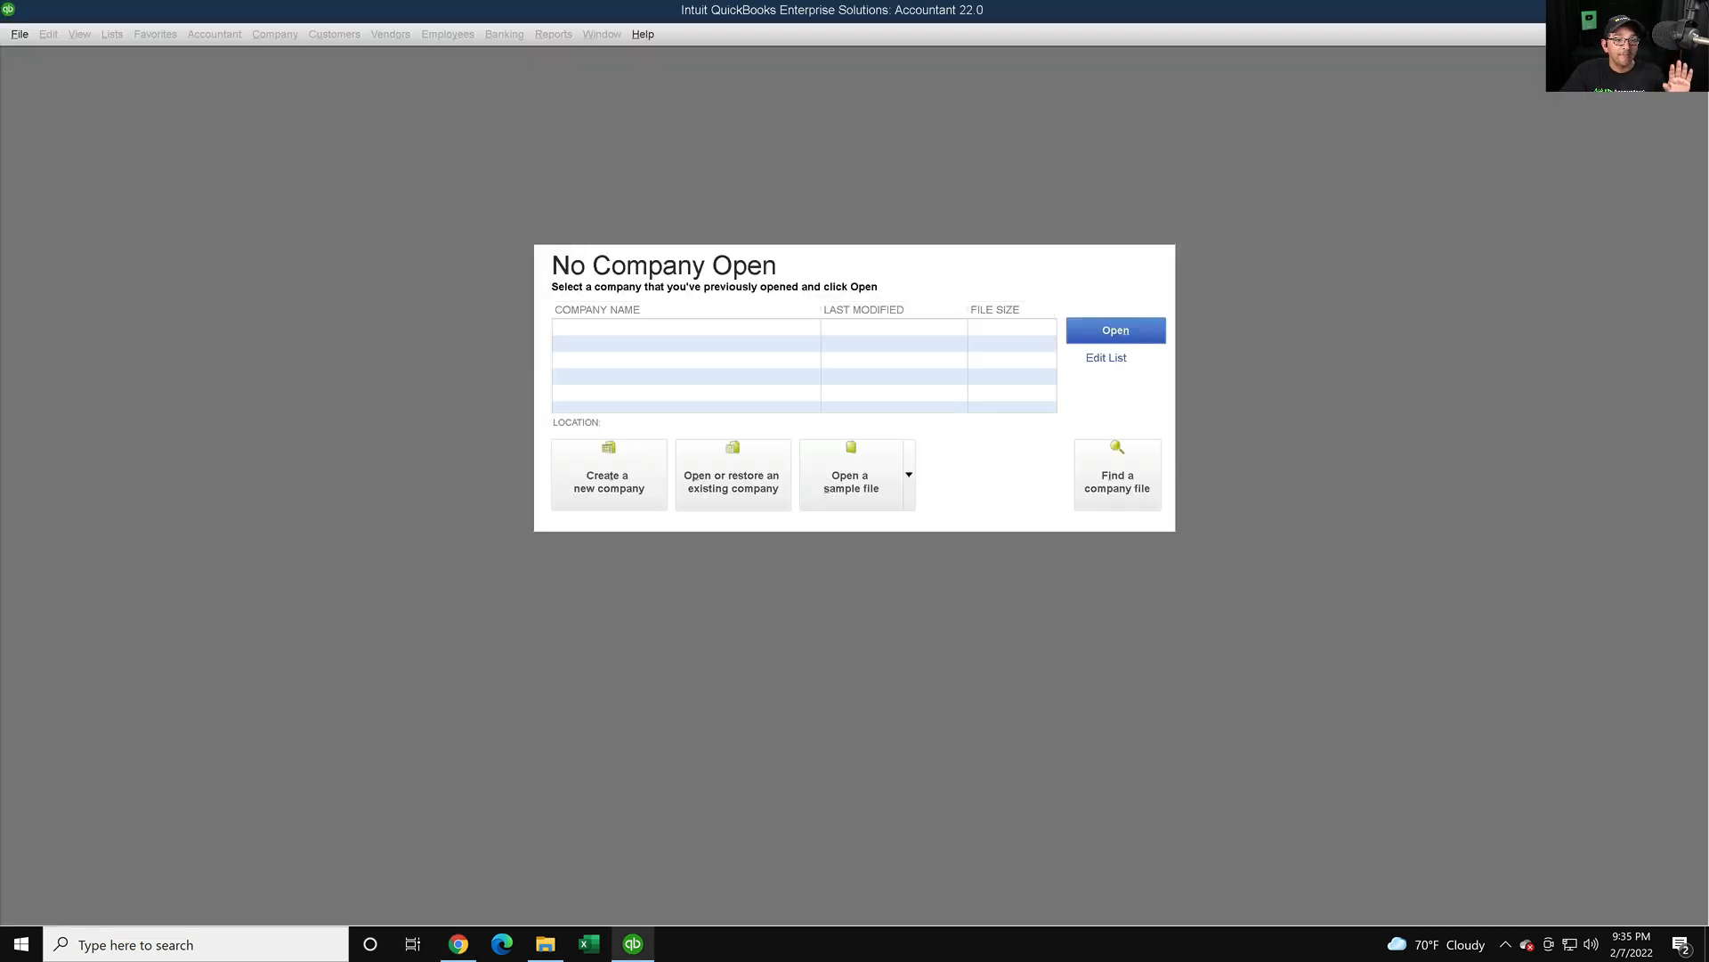
- Launch the migration tool and select export_company (1).qbxml from Downloads as the import file
{"action": "left_click", "coordinate": [1607, 11]}
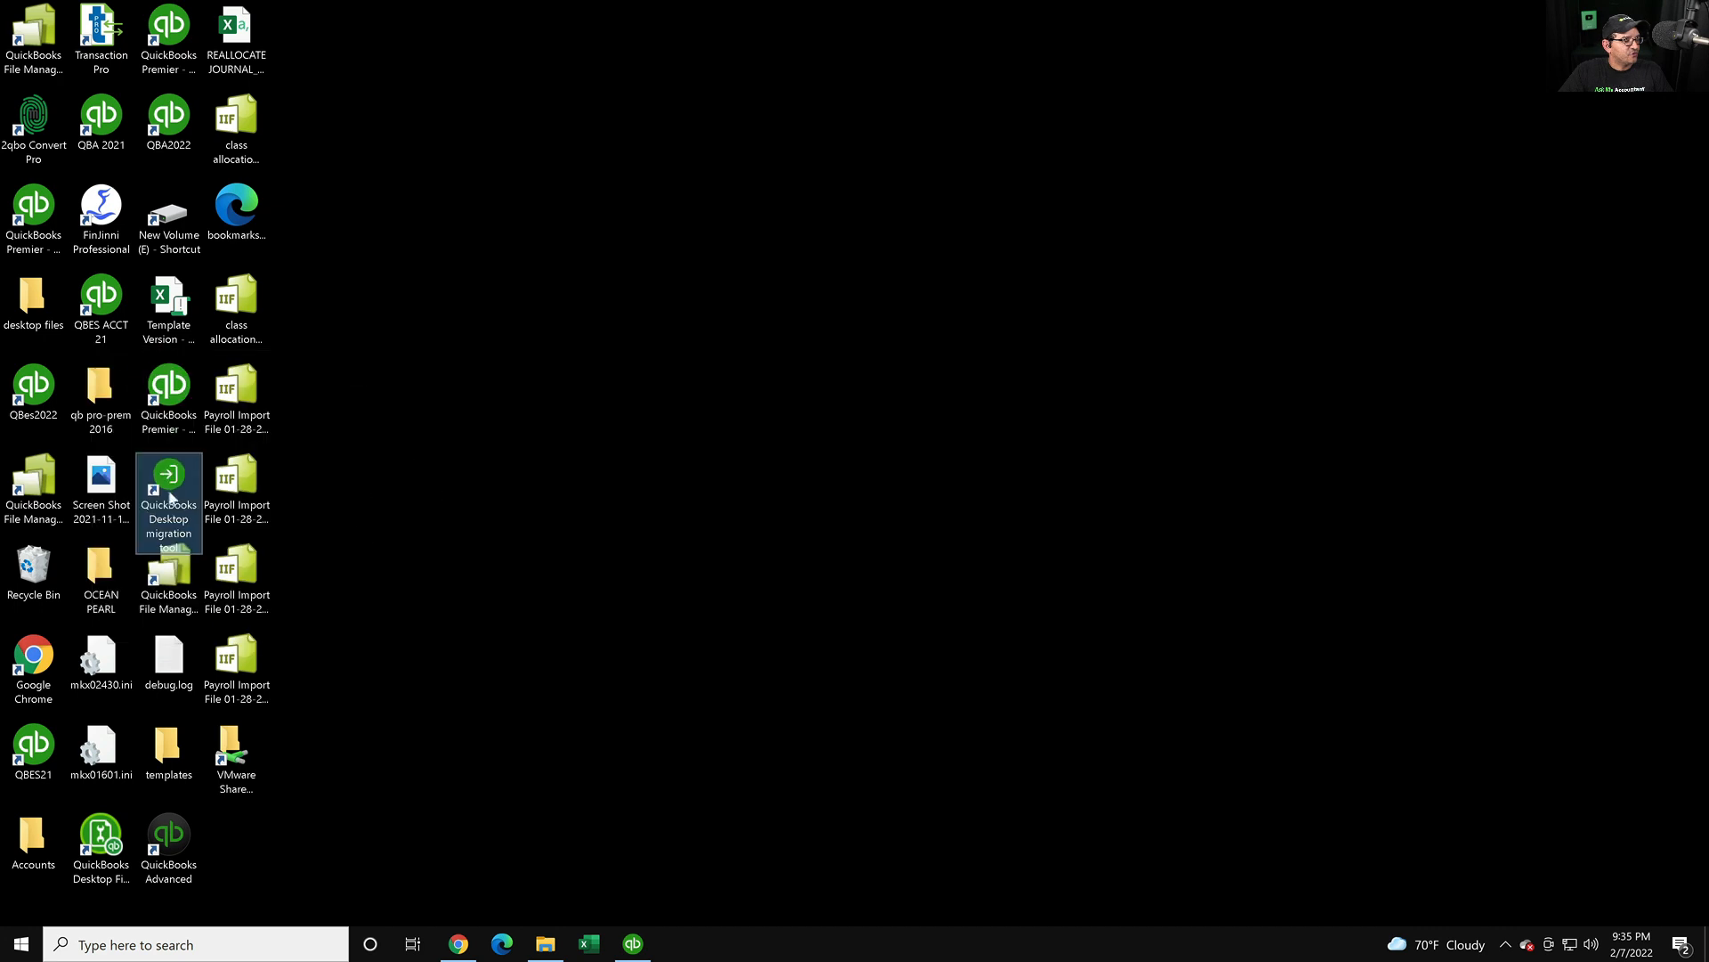
{"action": "left_click_drag", "start_coordinate": [168, 496], "coordinate": [267, 41]}
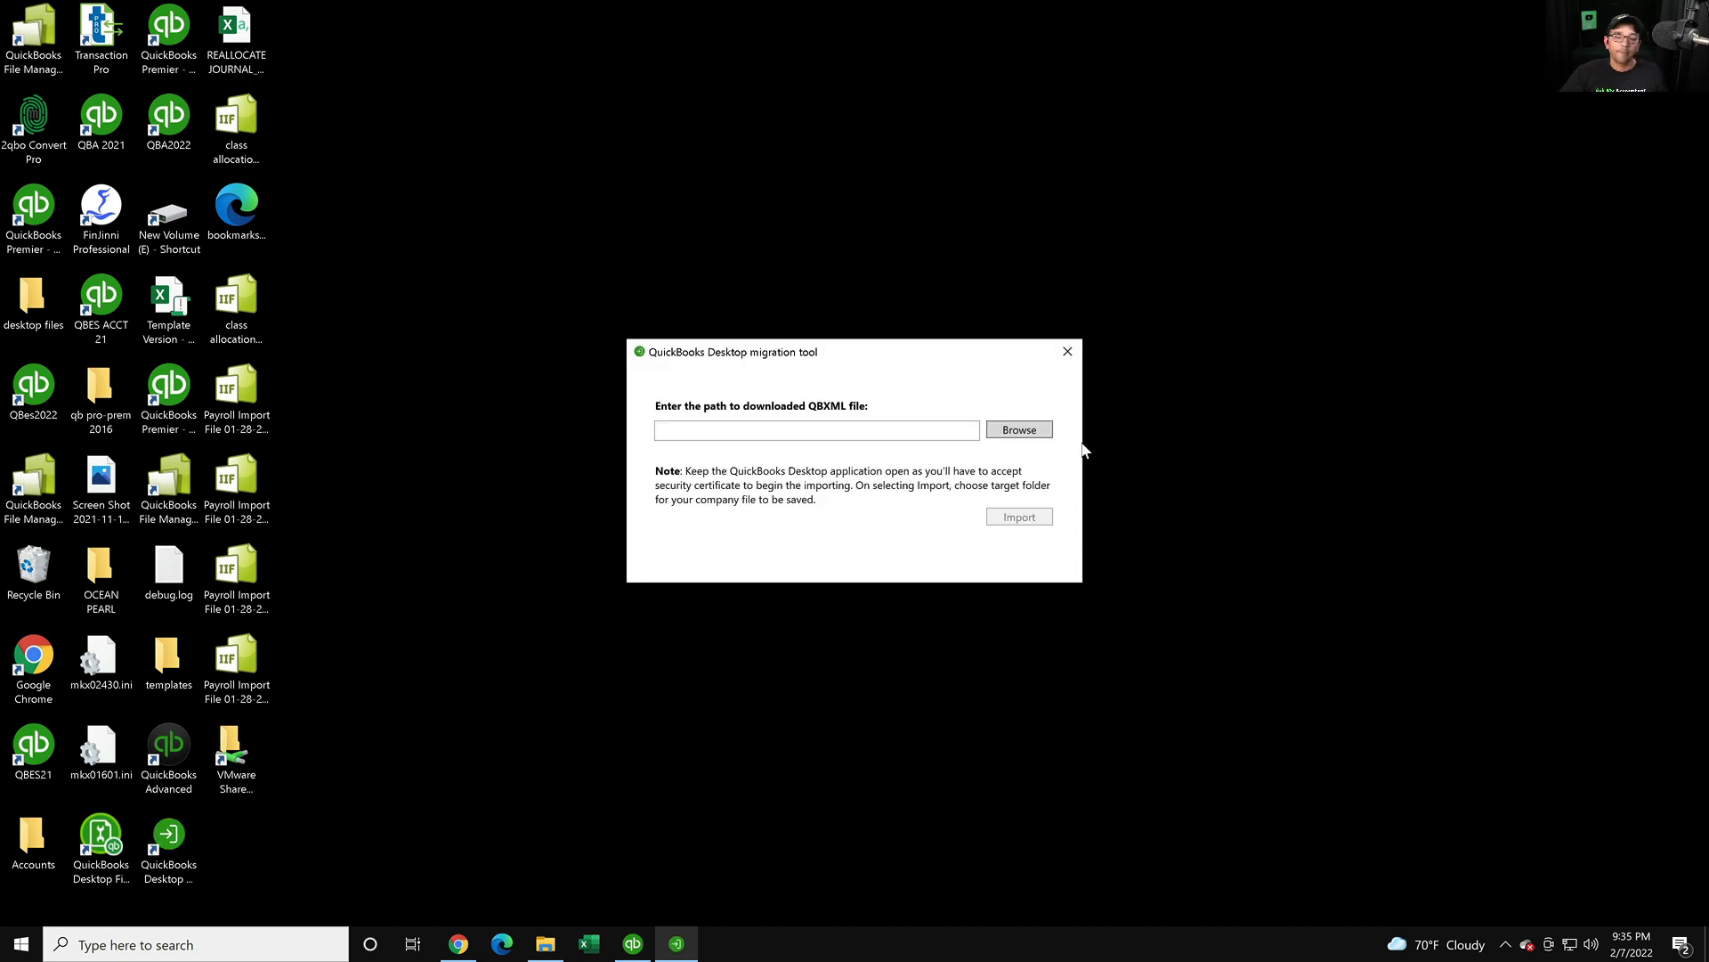
{"action": "left_click", "coordinate": [690, 429]}
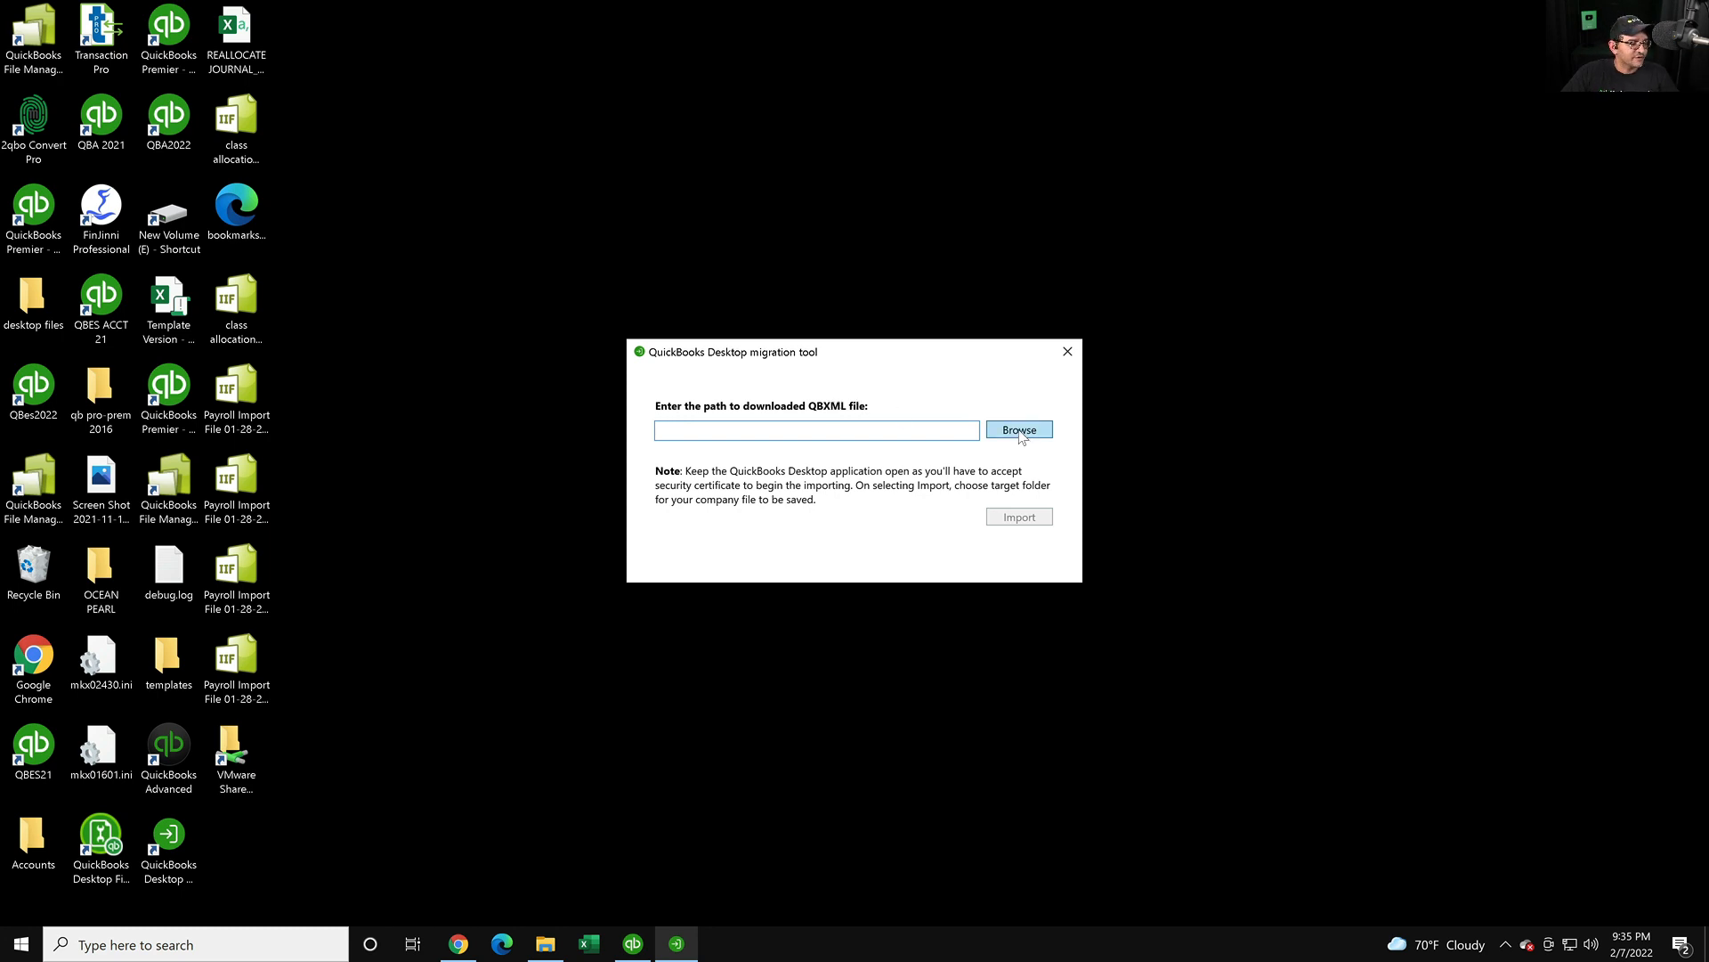
{"action": "left_click", "coordinate": [1020, 430]}
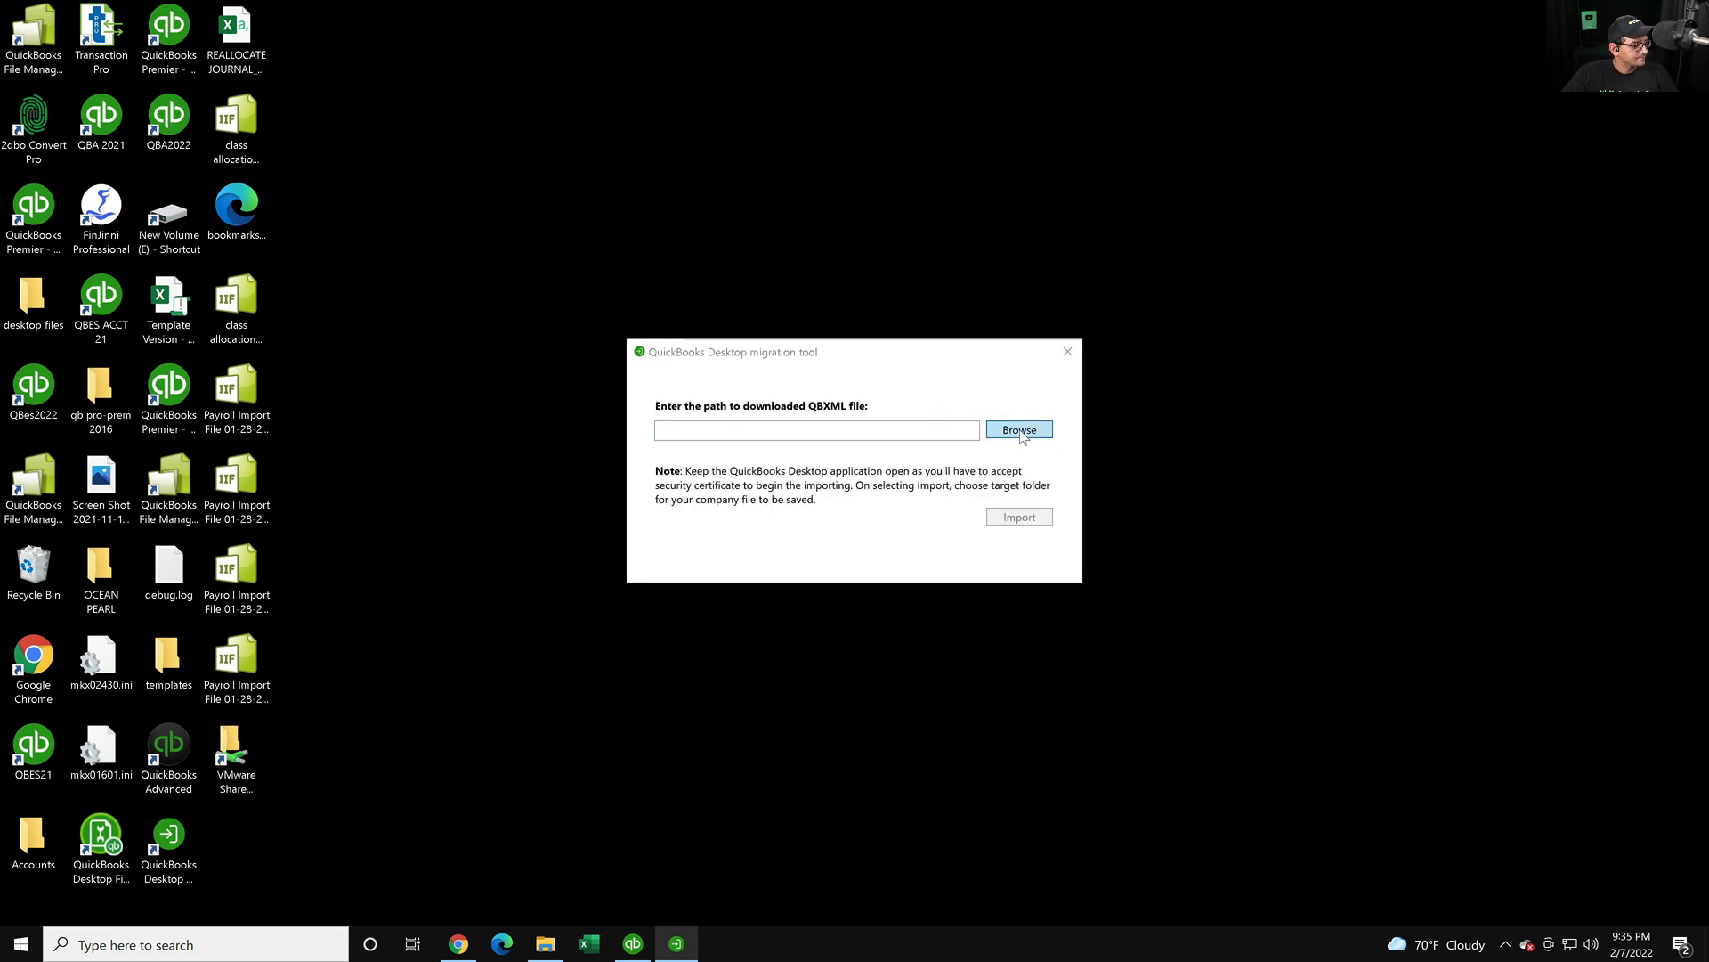
{"action": "left_click", "coordinate": [704, 482]}
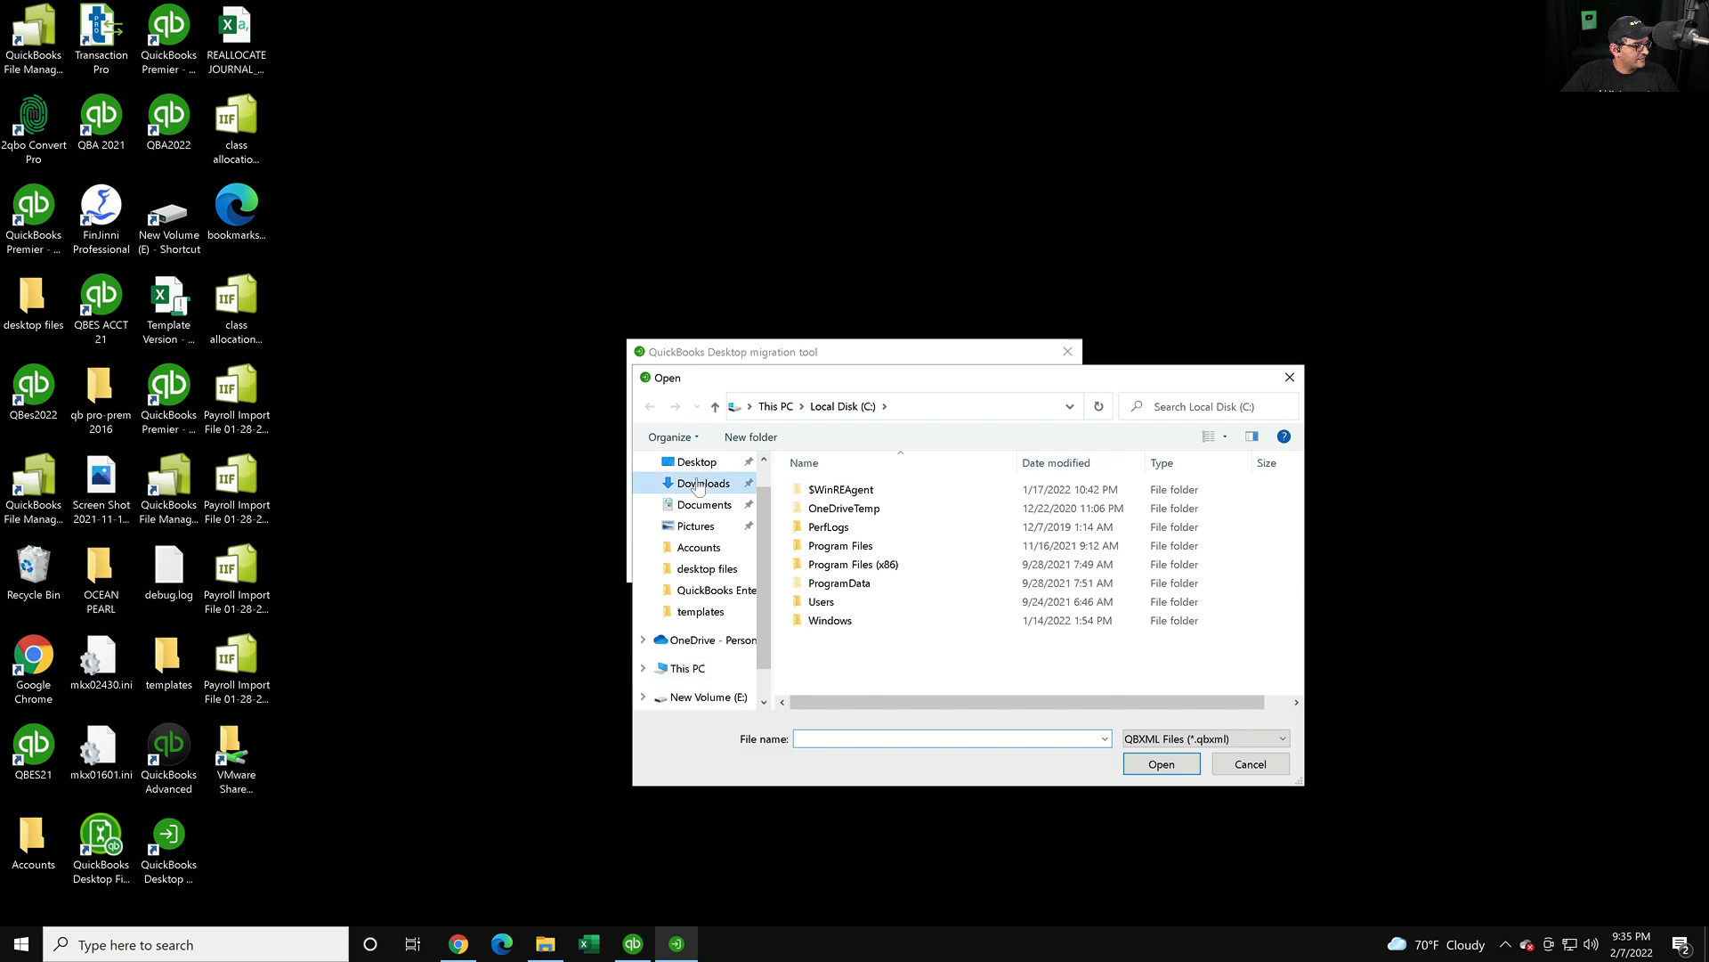
{"action": "left_click", "coordinate": [870, 520]}
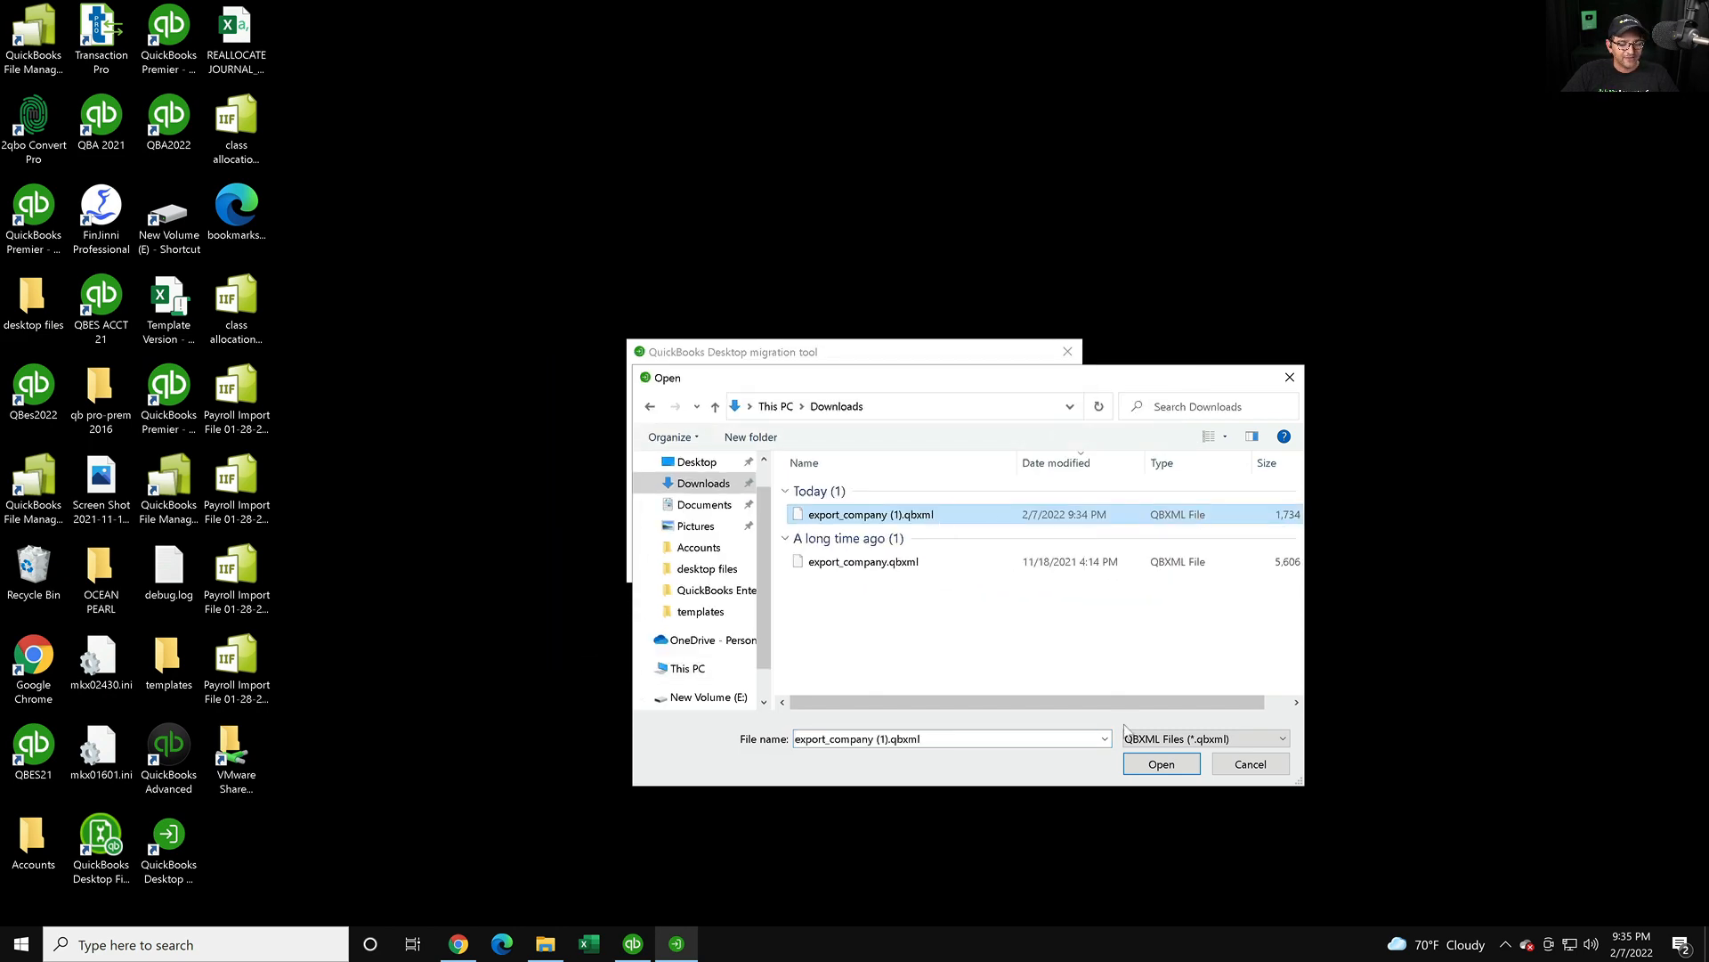
{"action": "left_click", "coordinate": [1163, 765]}
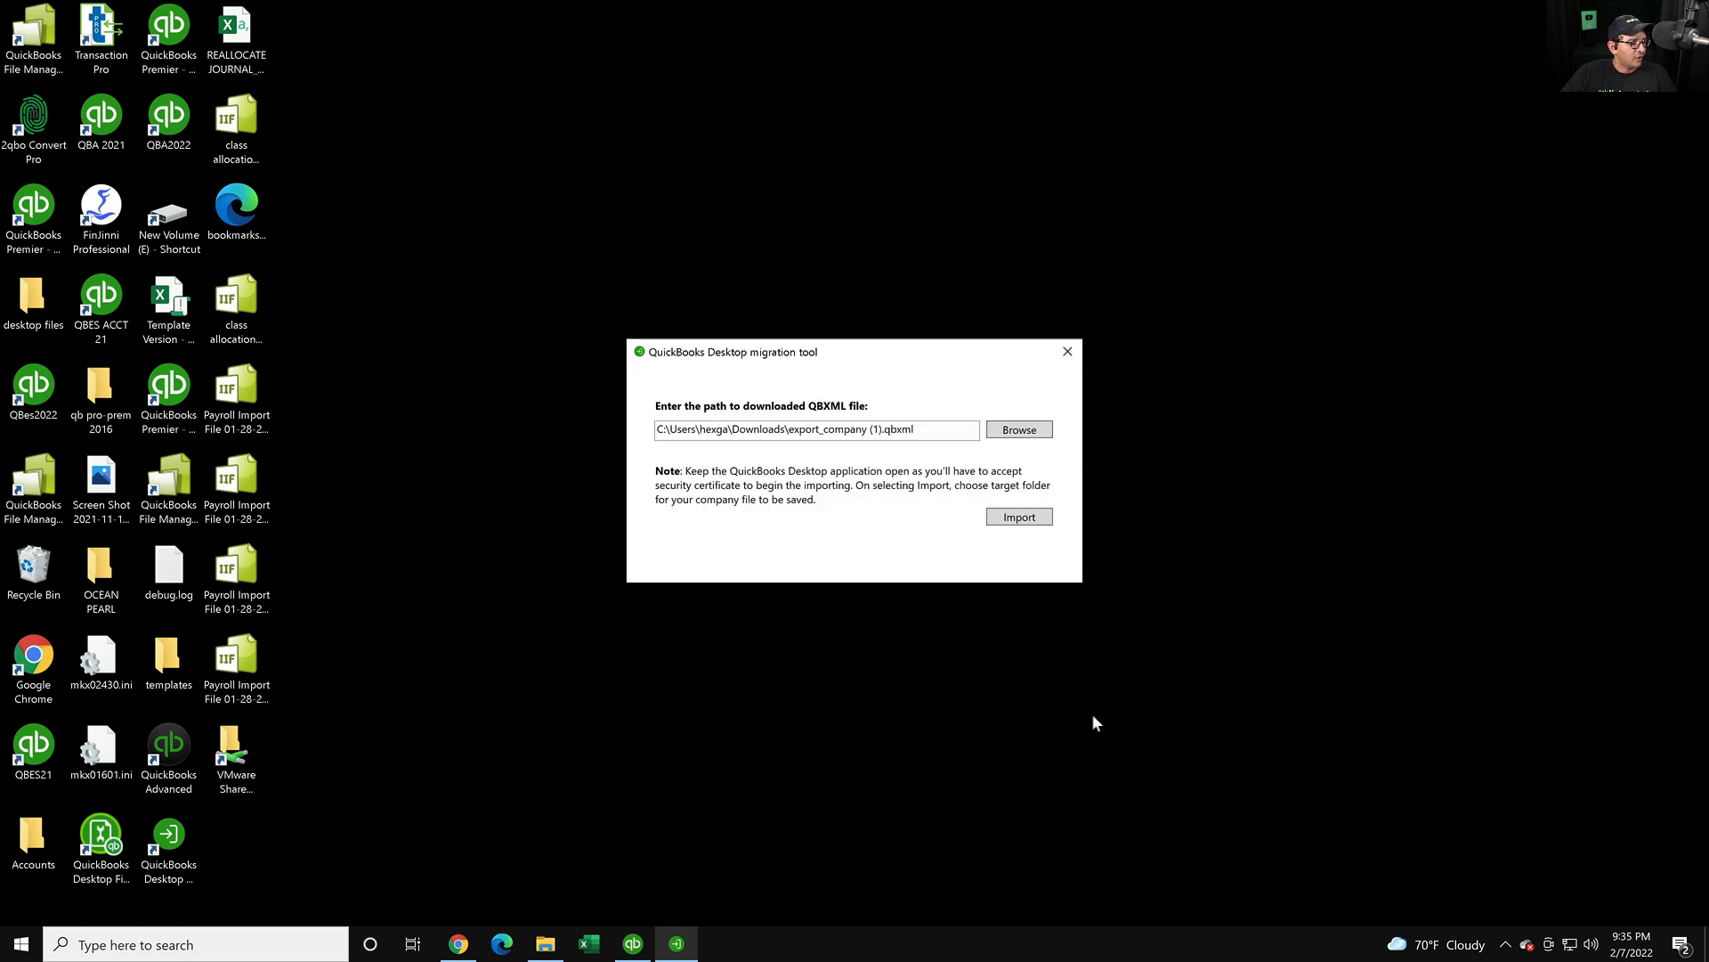
- Confirm QuickBooks Desktop is still running and start the QBXML import
{"action": "scroll", "coordinate": [1030, 520], "scroll_direction": "up", "scroll_amount": 5}
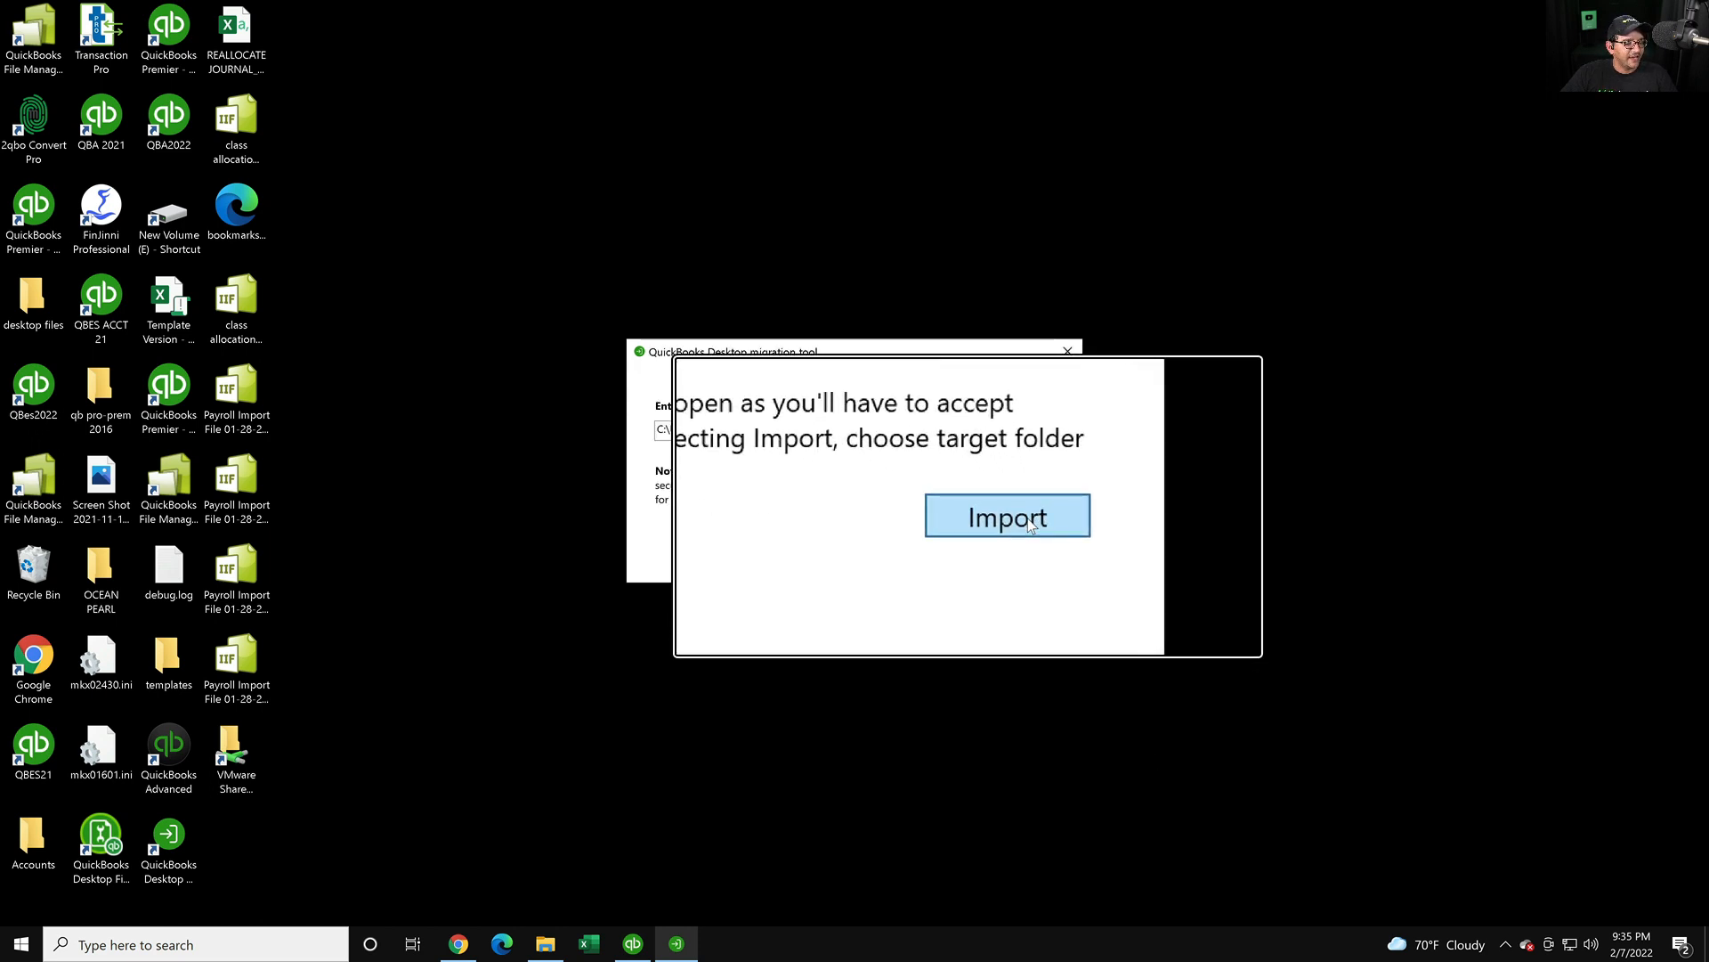
{"action": "scroll", "coordinate": [1030, 520], "scroll_direction": "down", "scroll_amount": 5}
{"action": "left_click", "coordinate": [635, 946]}
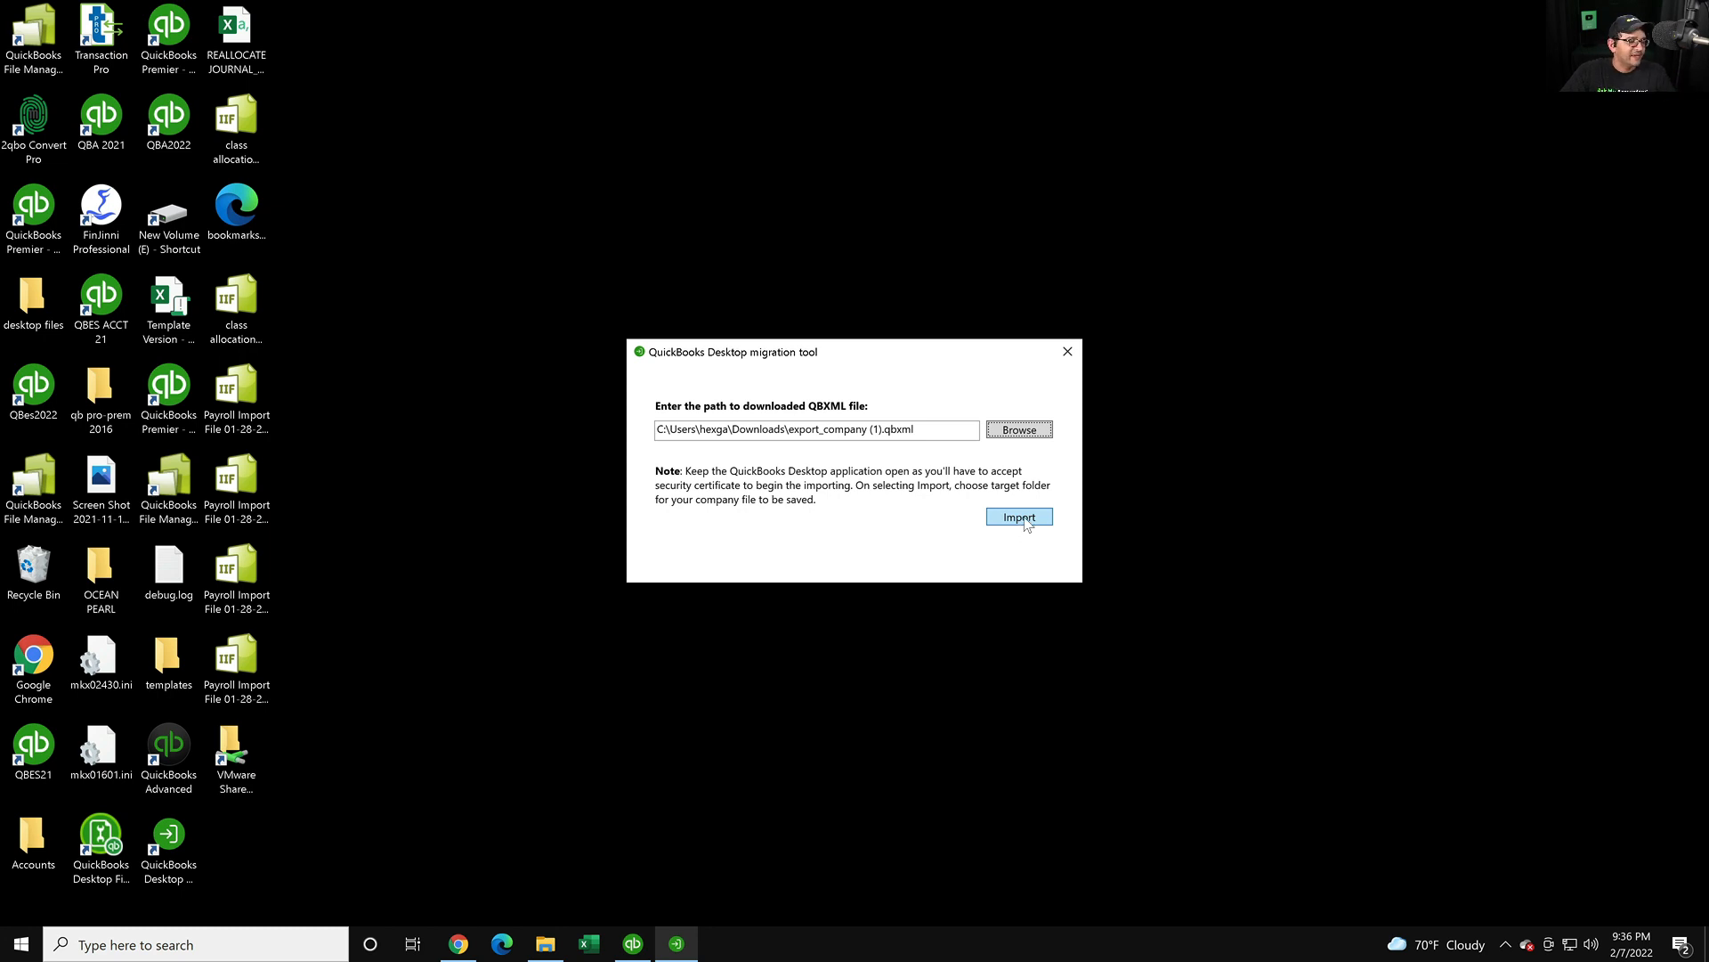
{"action": "left_click", "coordinate": [1020, 517]}
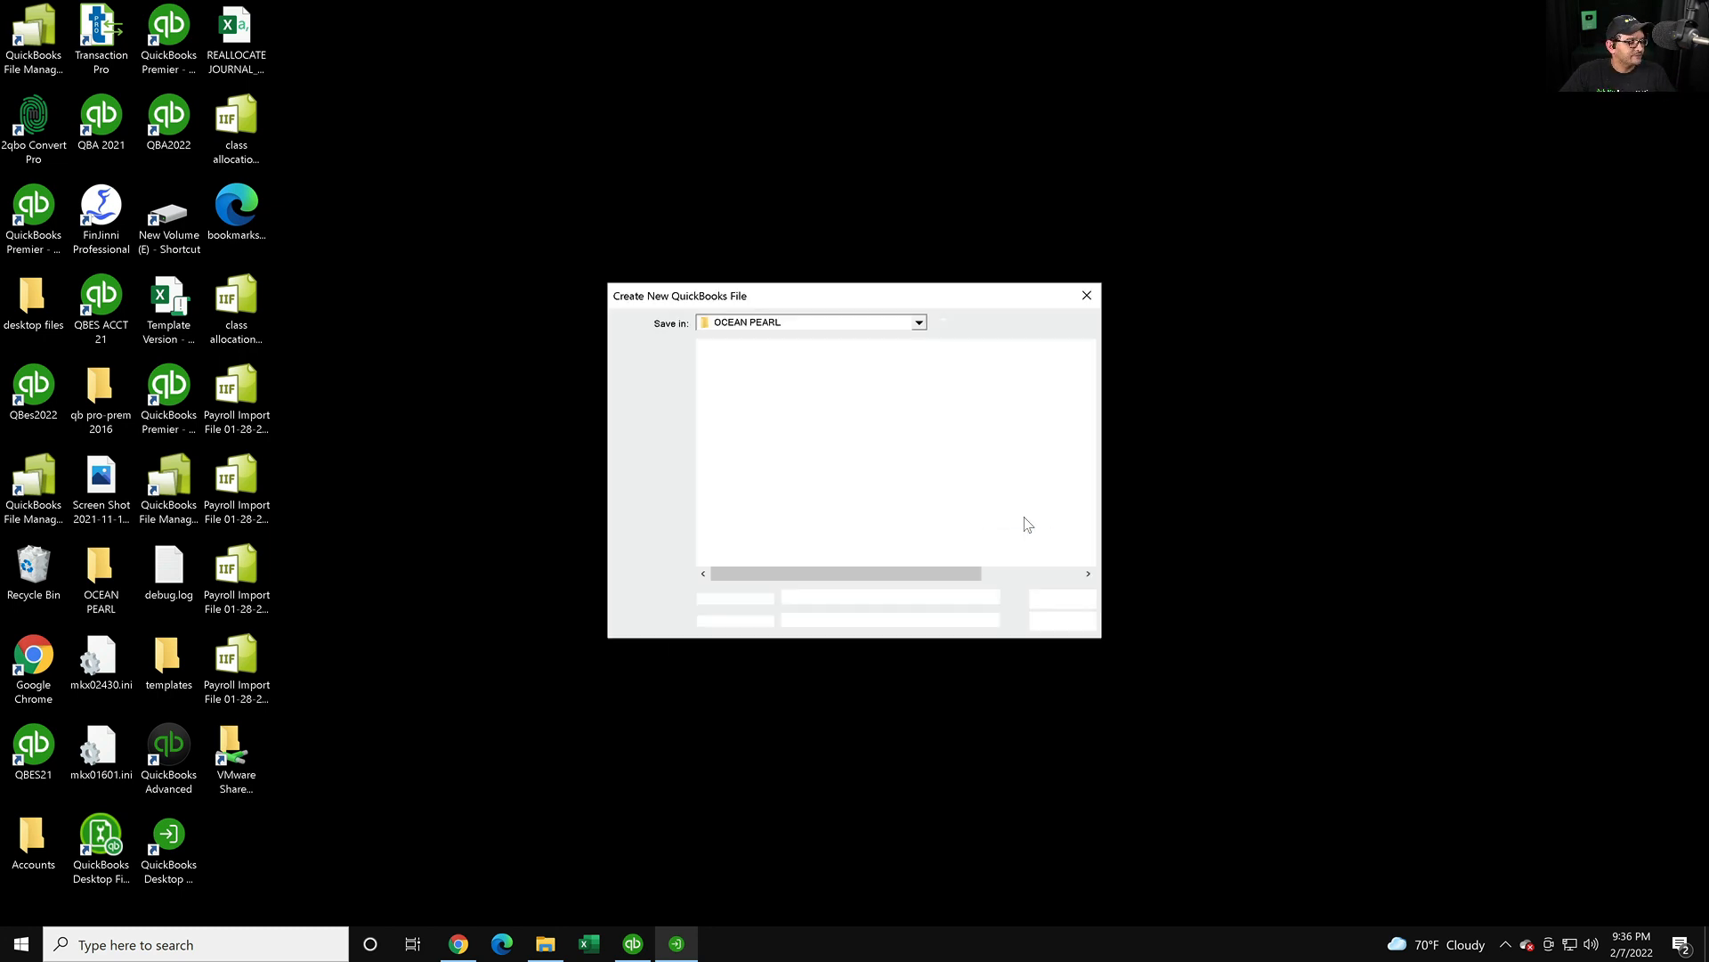
- Save the new company file on the Desktop under the corporation's name, correcting a typo first
{"action": "left_click", "coordinate": [650, 410]}
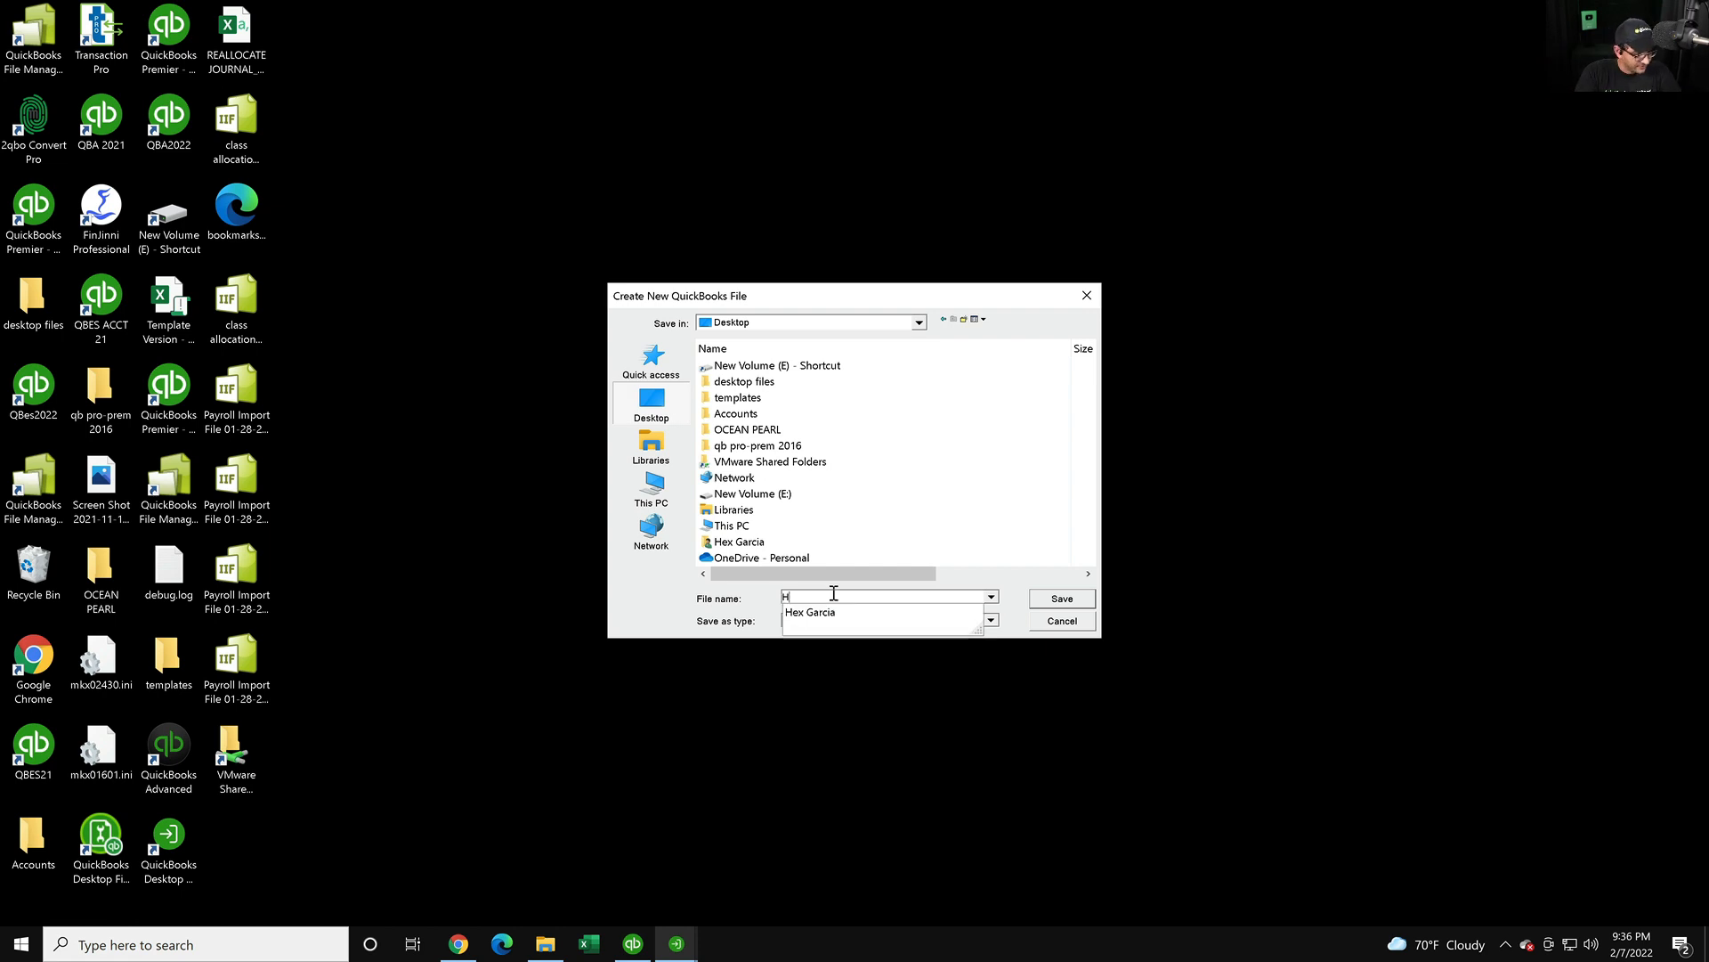
{"action": "type", "text": "HECTRO GARCIA CORP"}
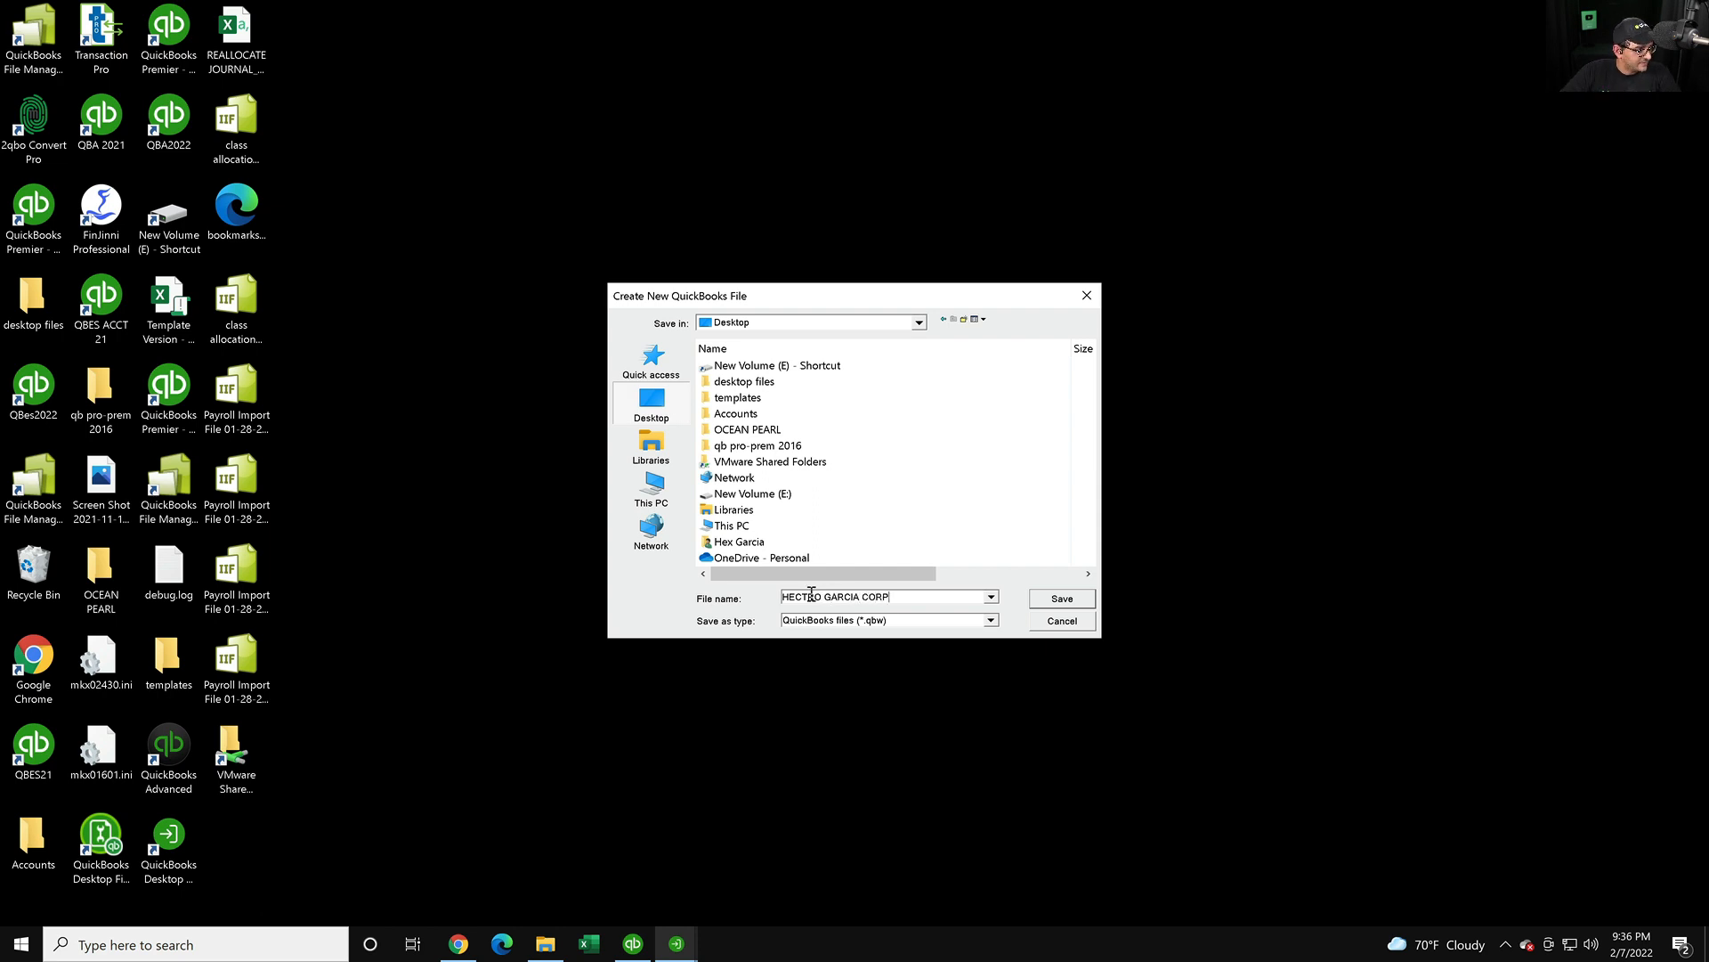
{"action": "left_click", "coordinate": [811, 596]}
{"action": "key", "text": "BackSpace"}
{"action": "type", "text": "R"}
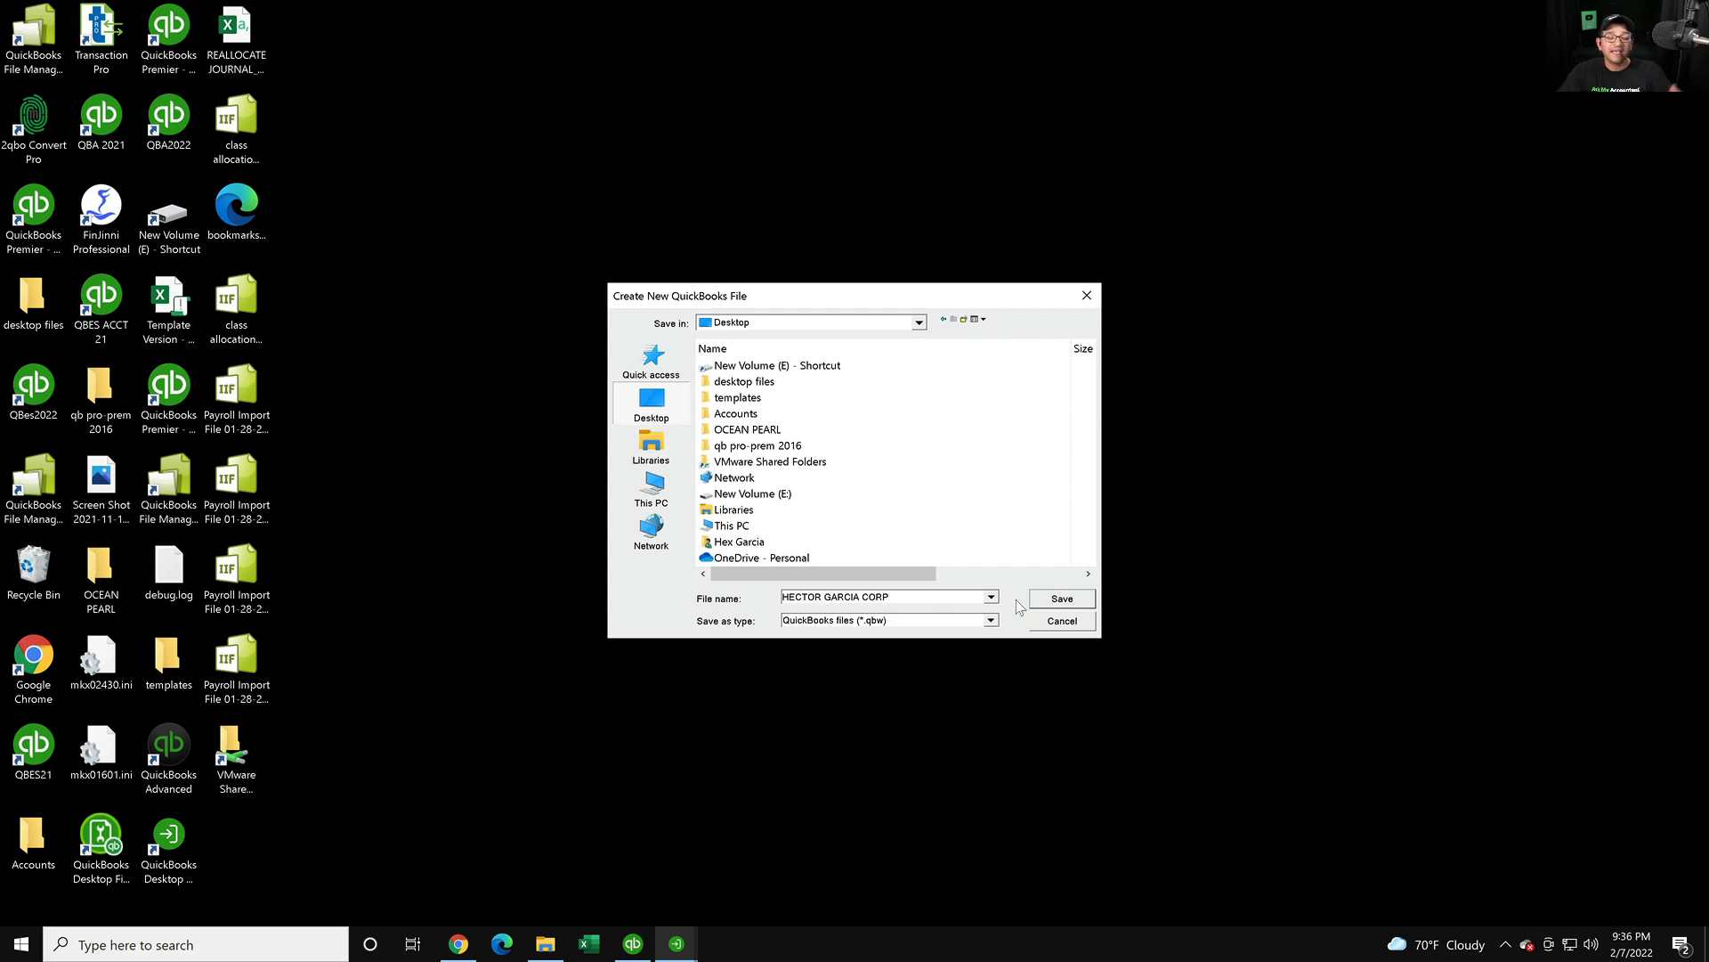
{"action": "left_click", "coordinate": [1076, 600]}
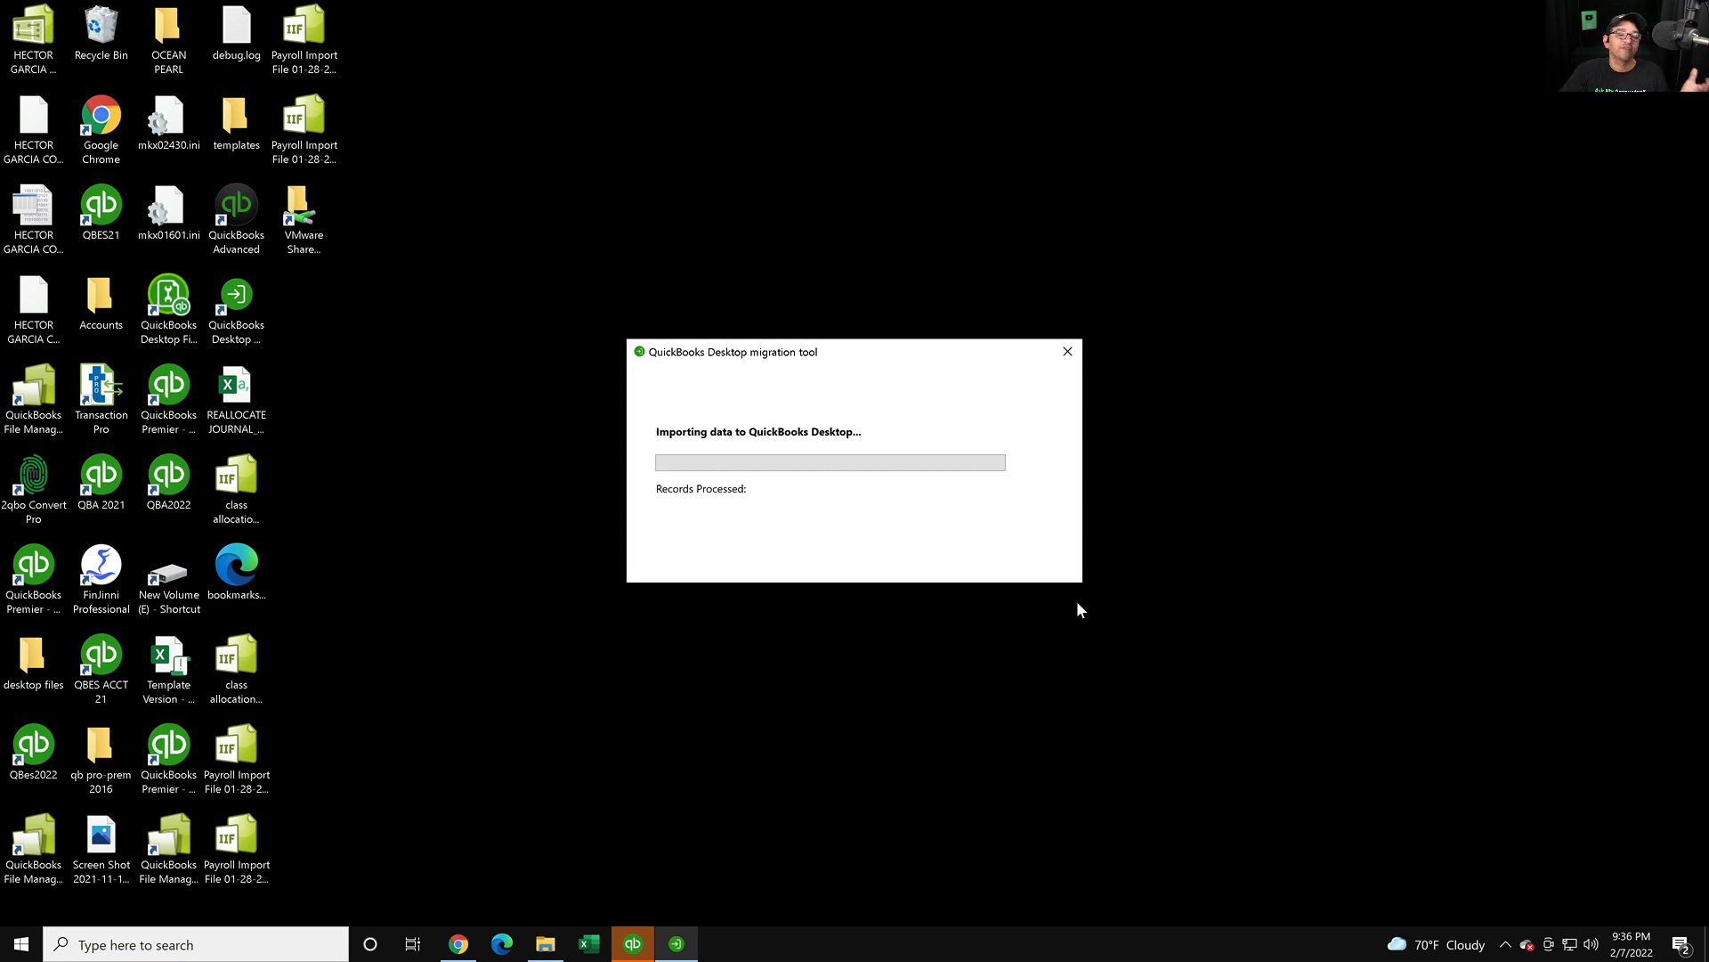
- Bring up QuickBooks Desktop's Application Certificate access request for the migration tool
{"action": "left_click", "coordinate": [631, 947]}
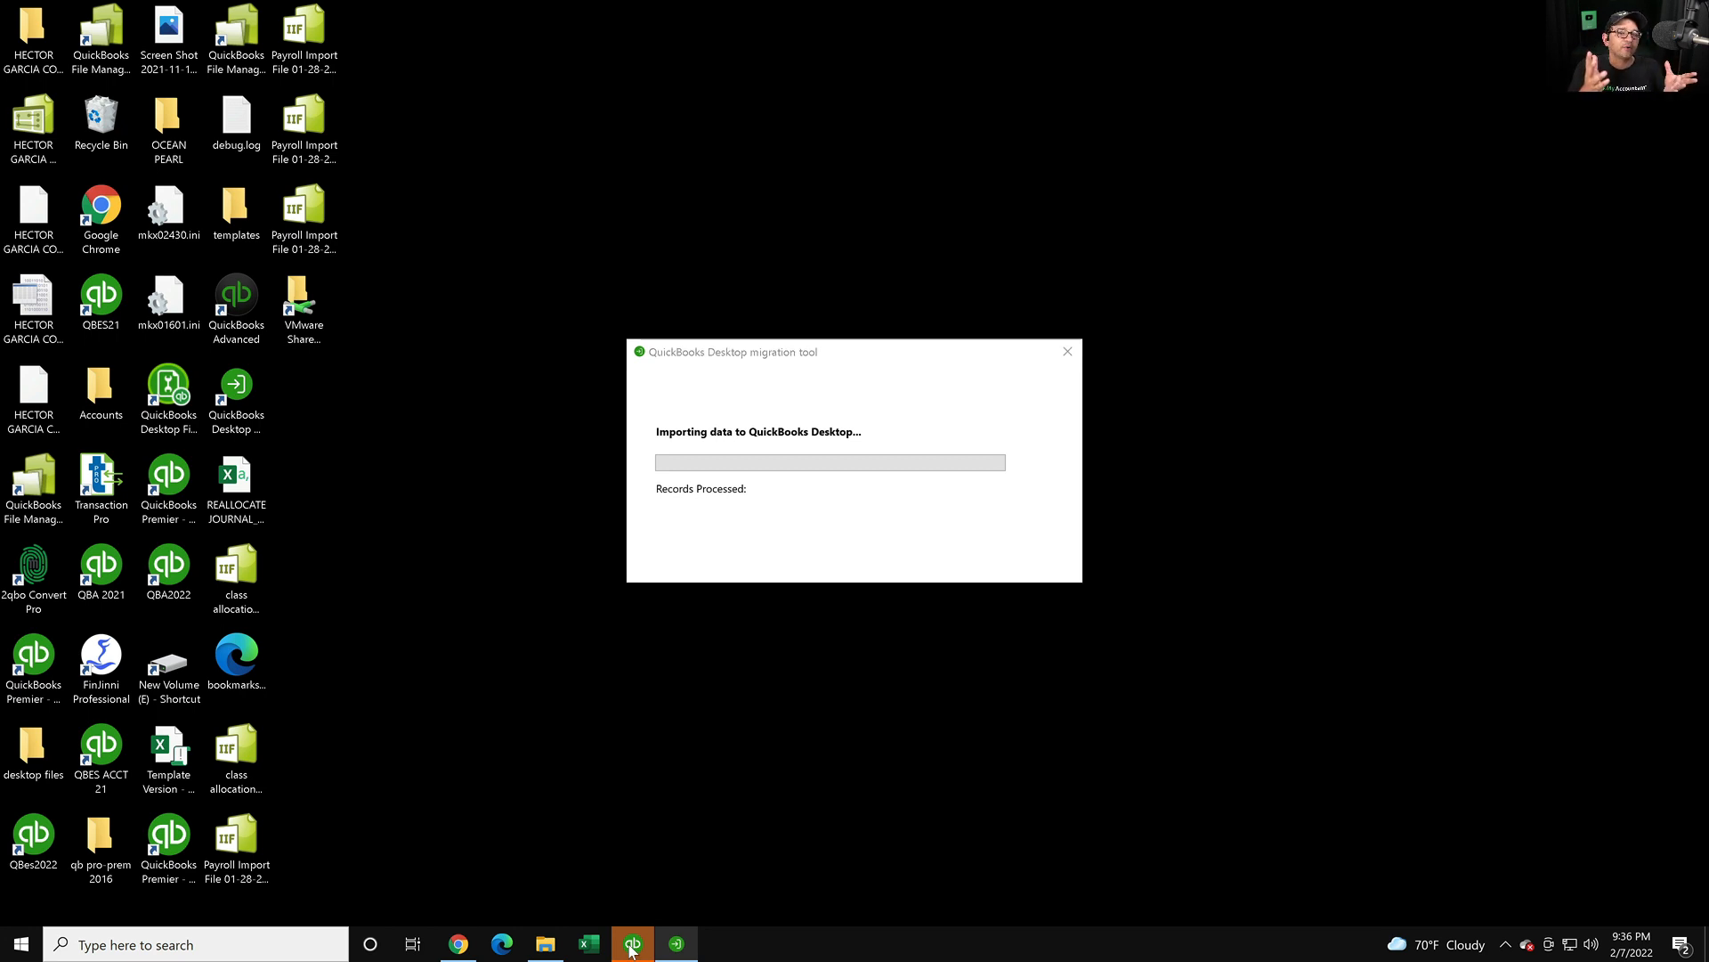
{"action": "left_click", "coordinate": [631, 947]}
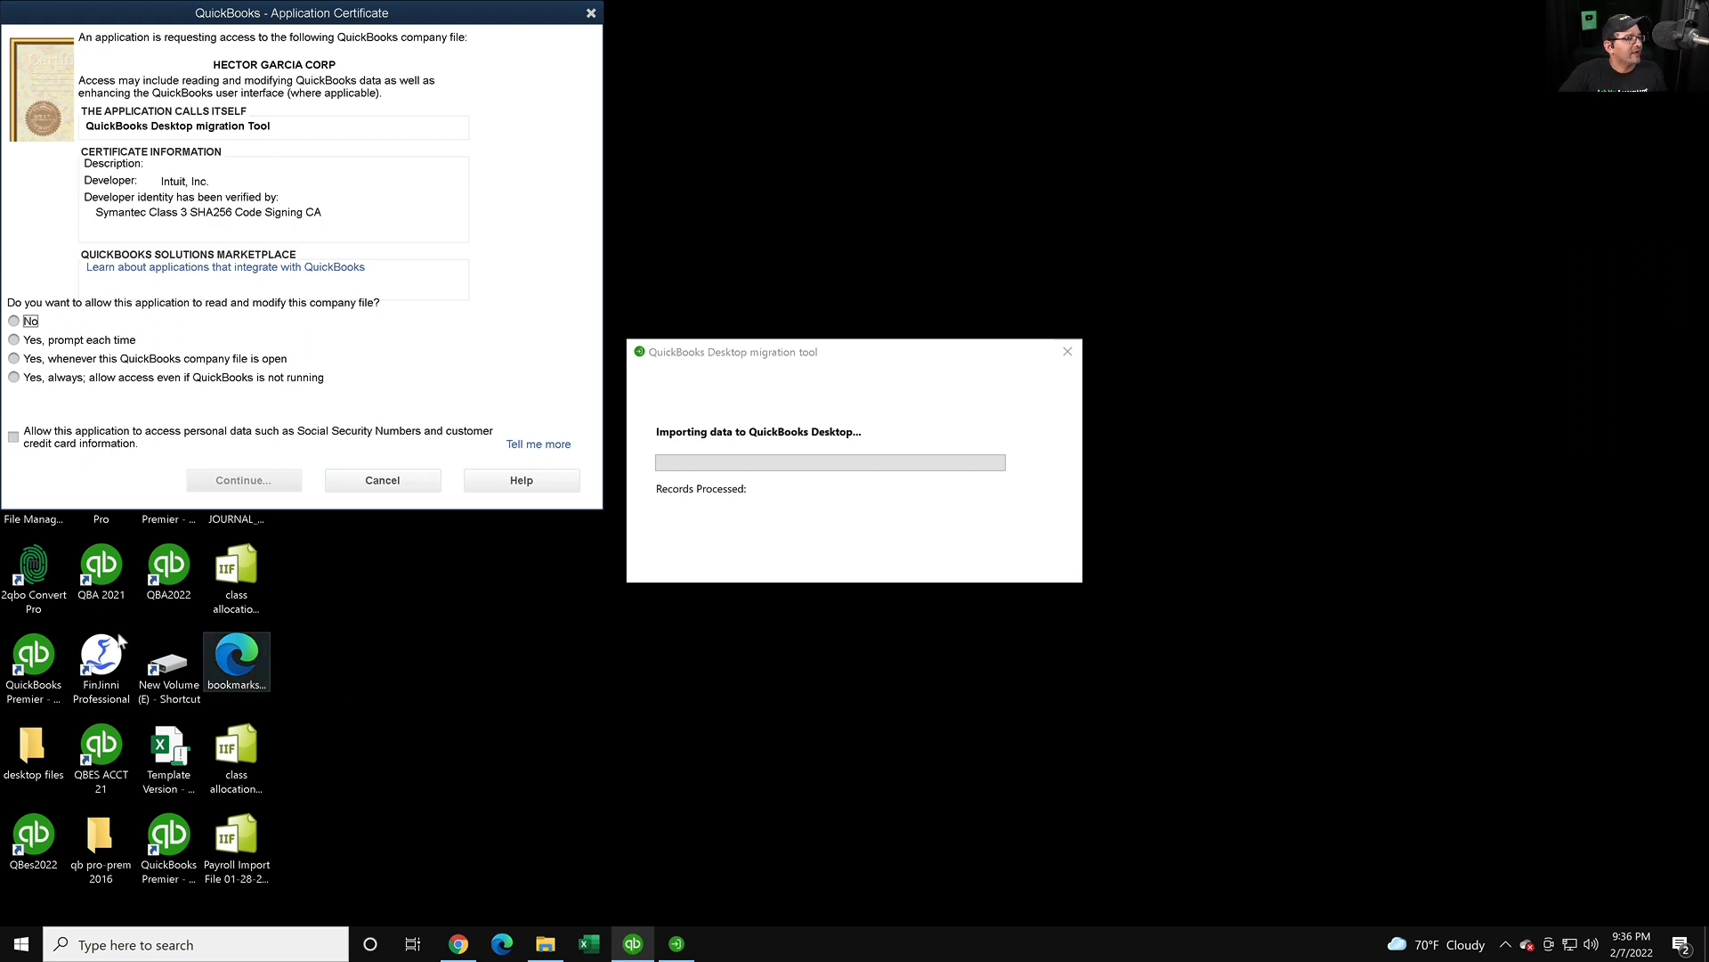
{"action": "left_click_drag", "start_coordinate": [251, 16], "coordinate": [323, 51]}
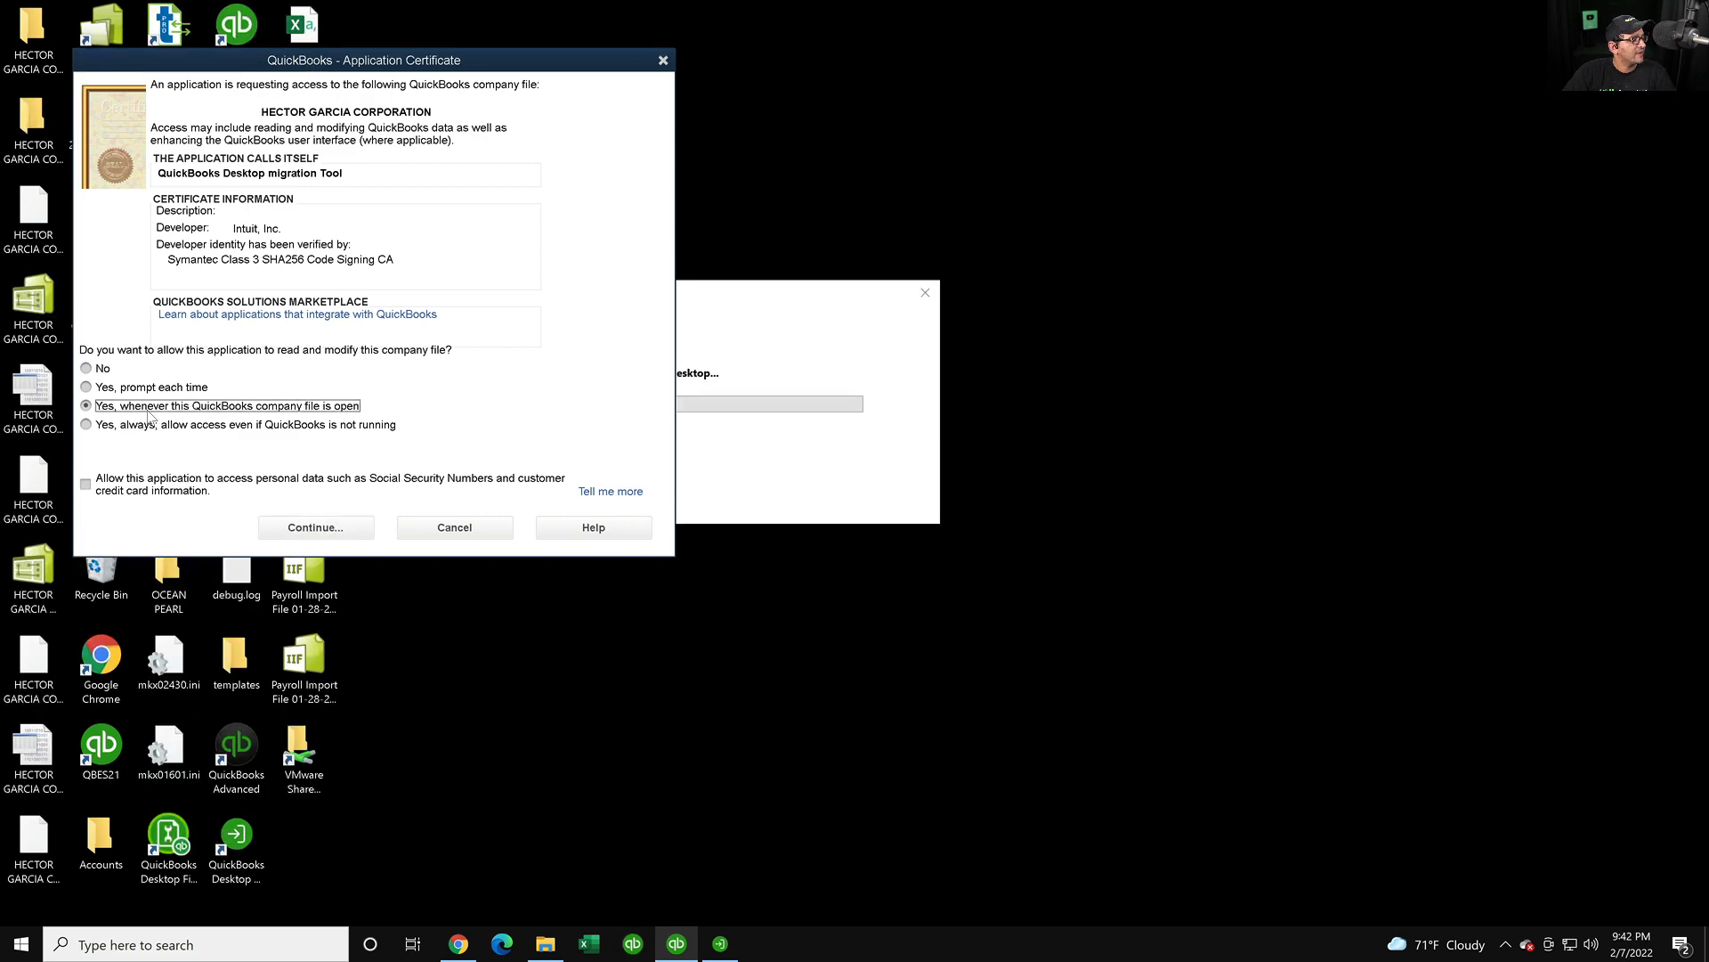
{"action": "key", "text": "super+plus"}
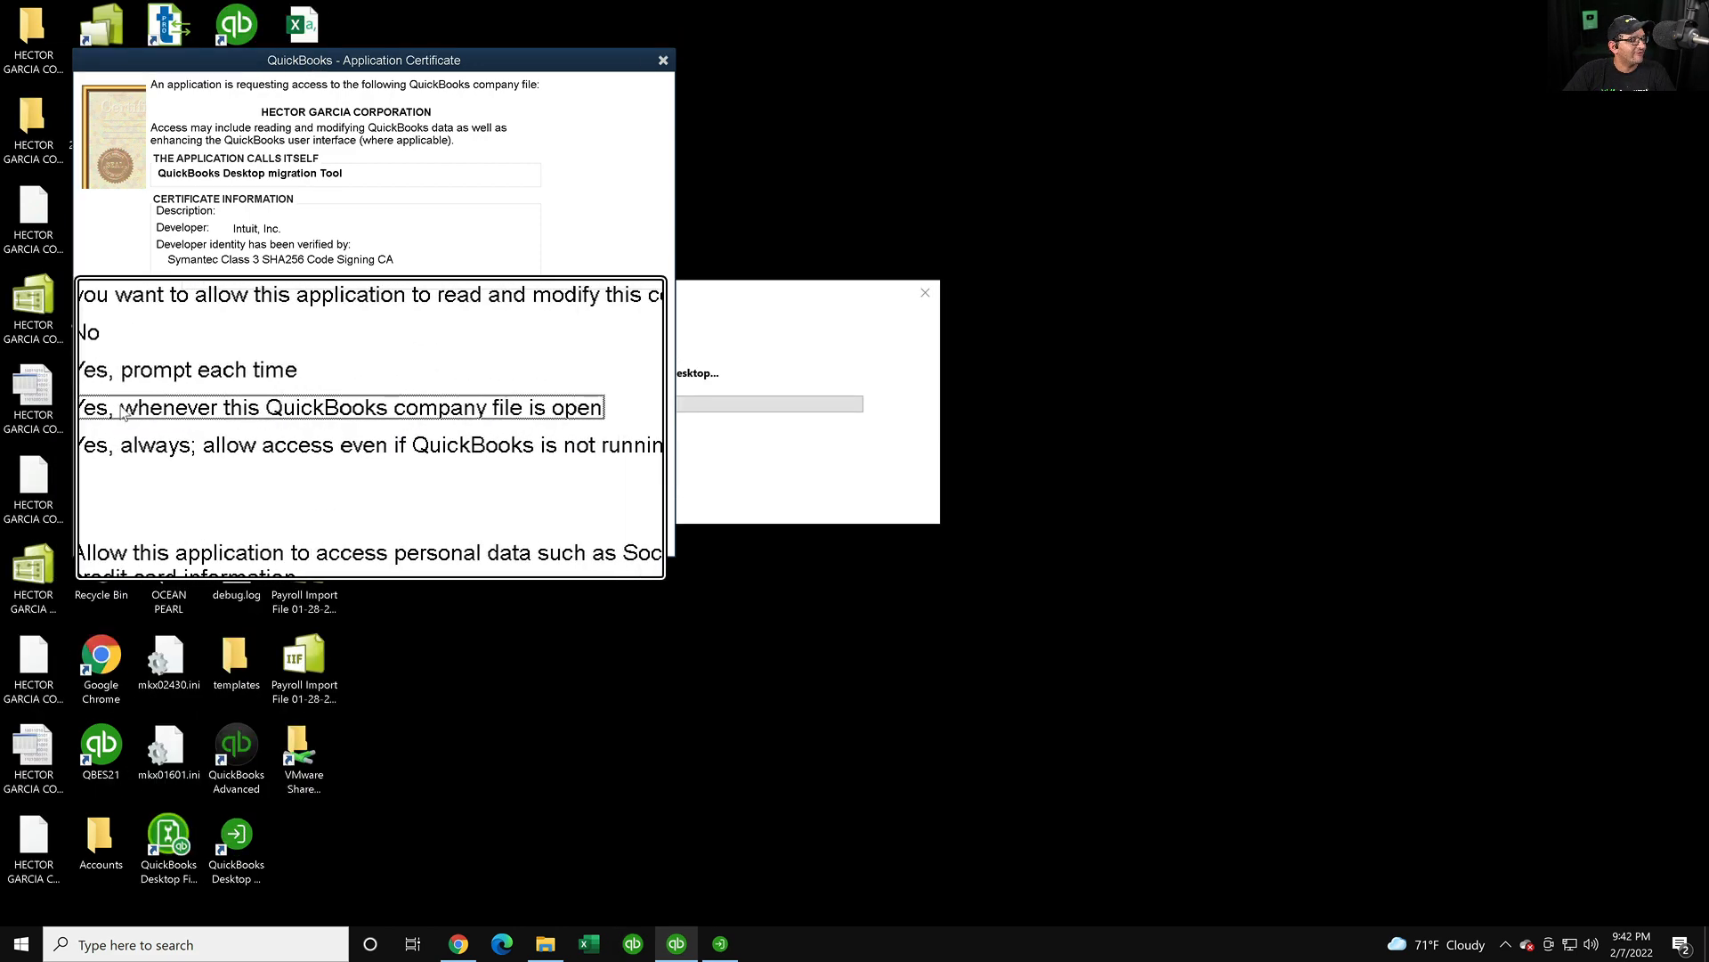
{"action": "key", "text": "super+minus"}
{"action": "key", "text": "super+Escape"}
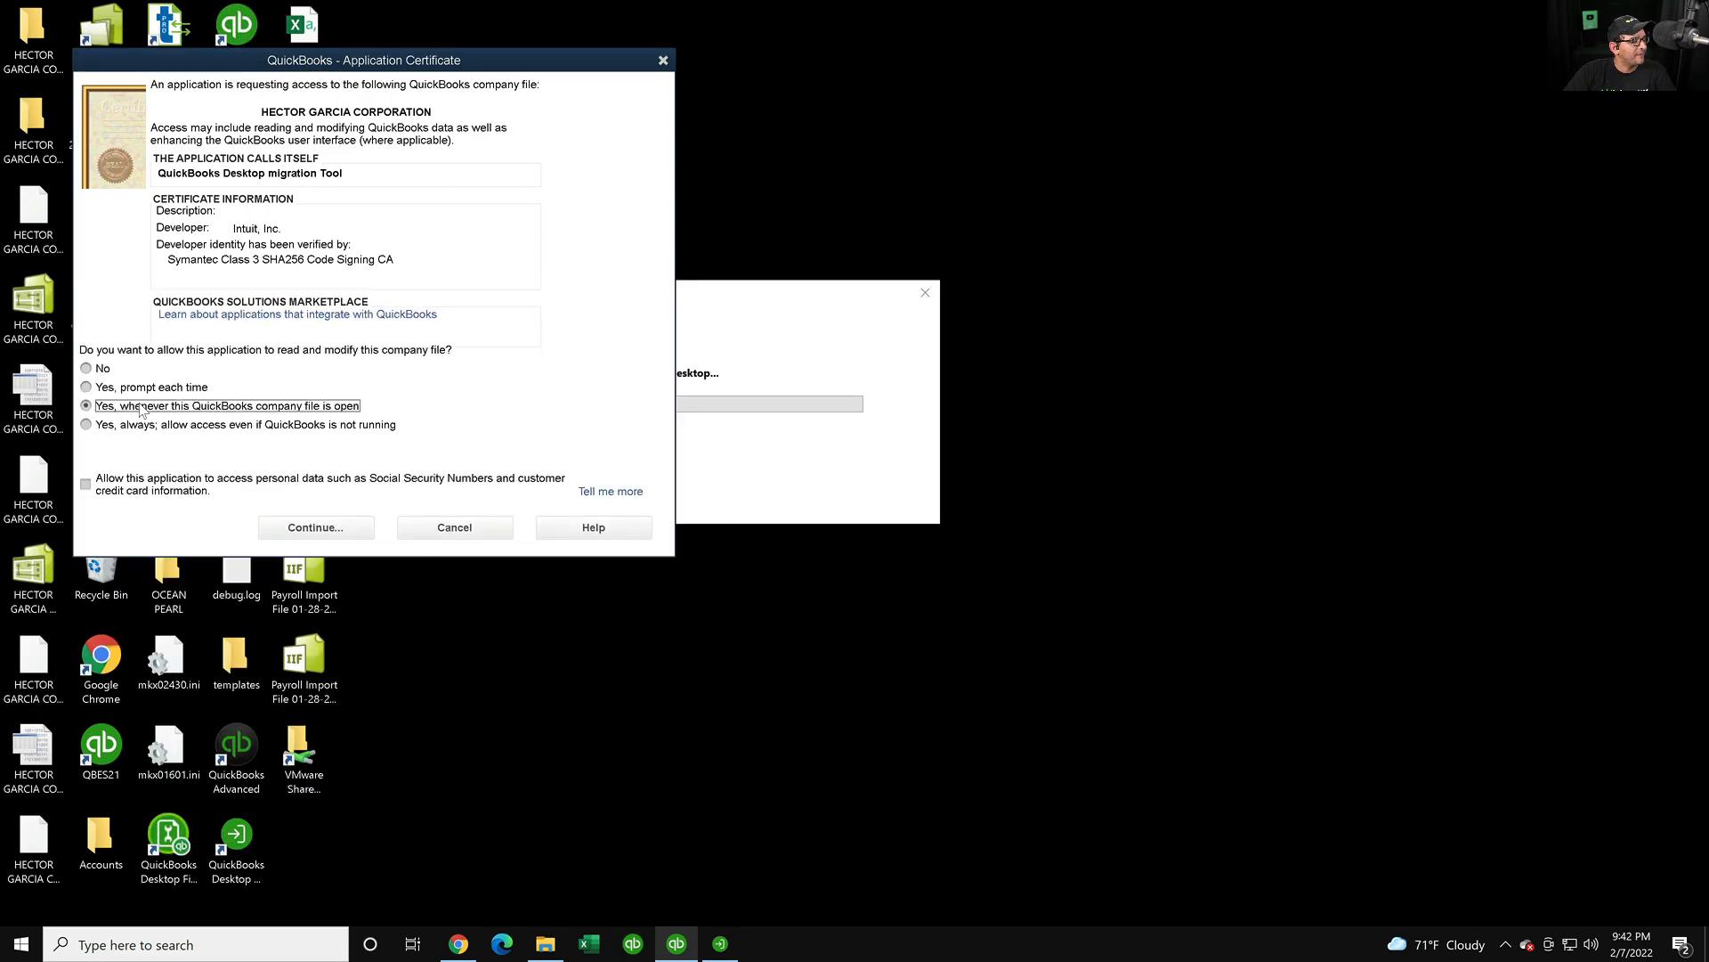
- Choose 'Yes, whenever this QuickBooks company file is open' and finish granting access
{"action": "left_click", "coordinate": [312, 529]}
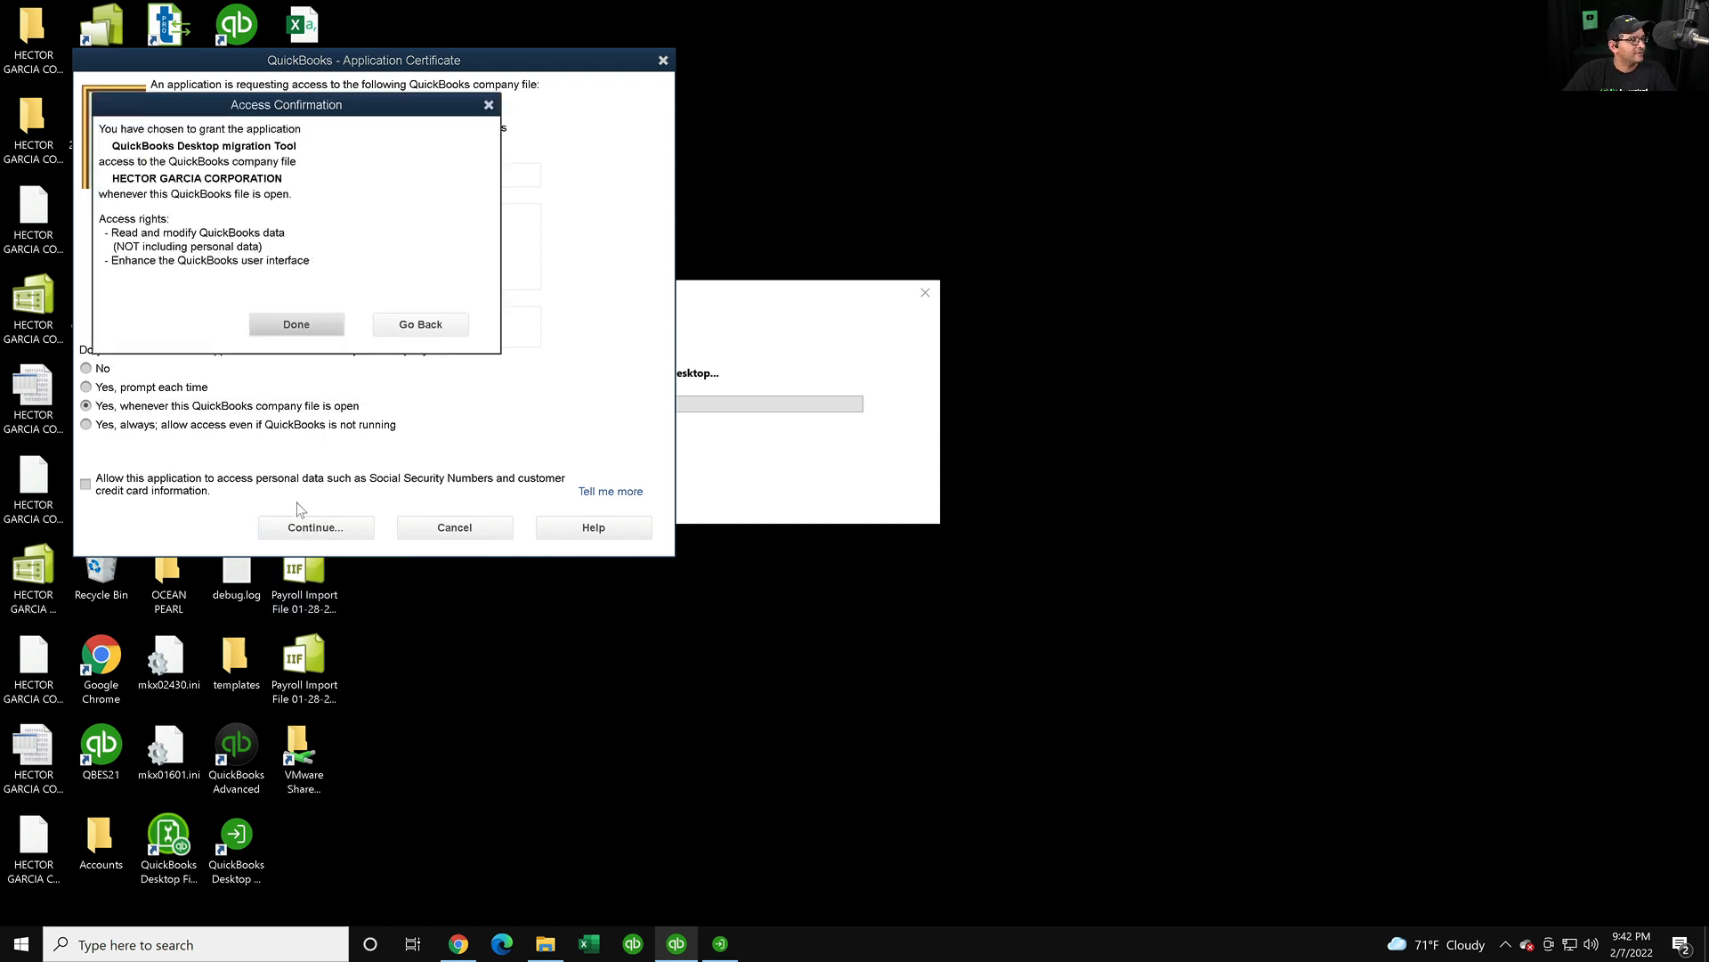
{"action": "key", "text": "super+plus"}
{"action": "key", "text": "super+minus"}
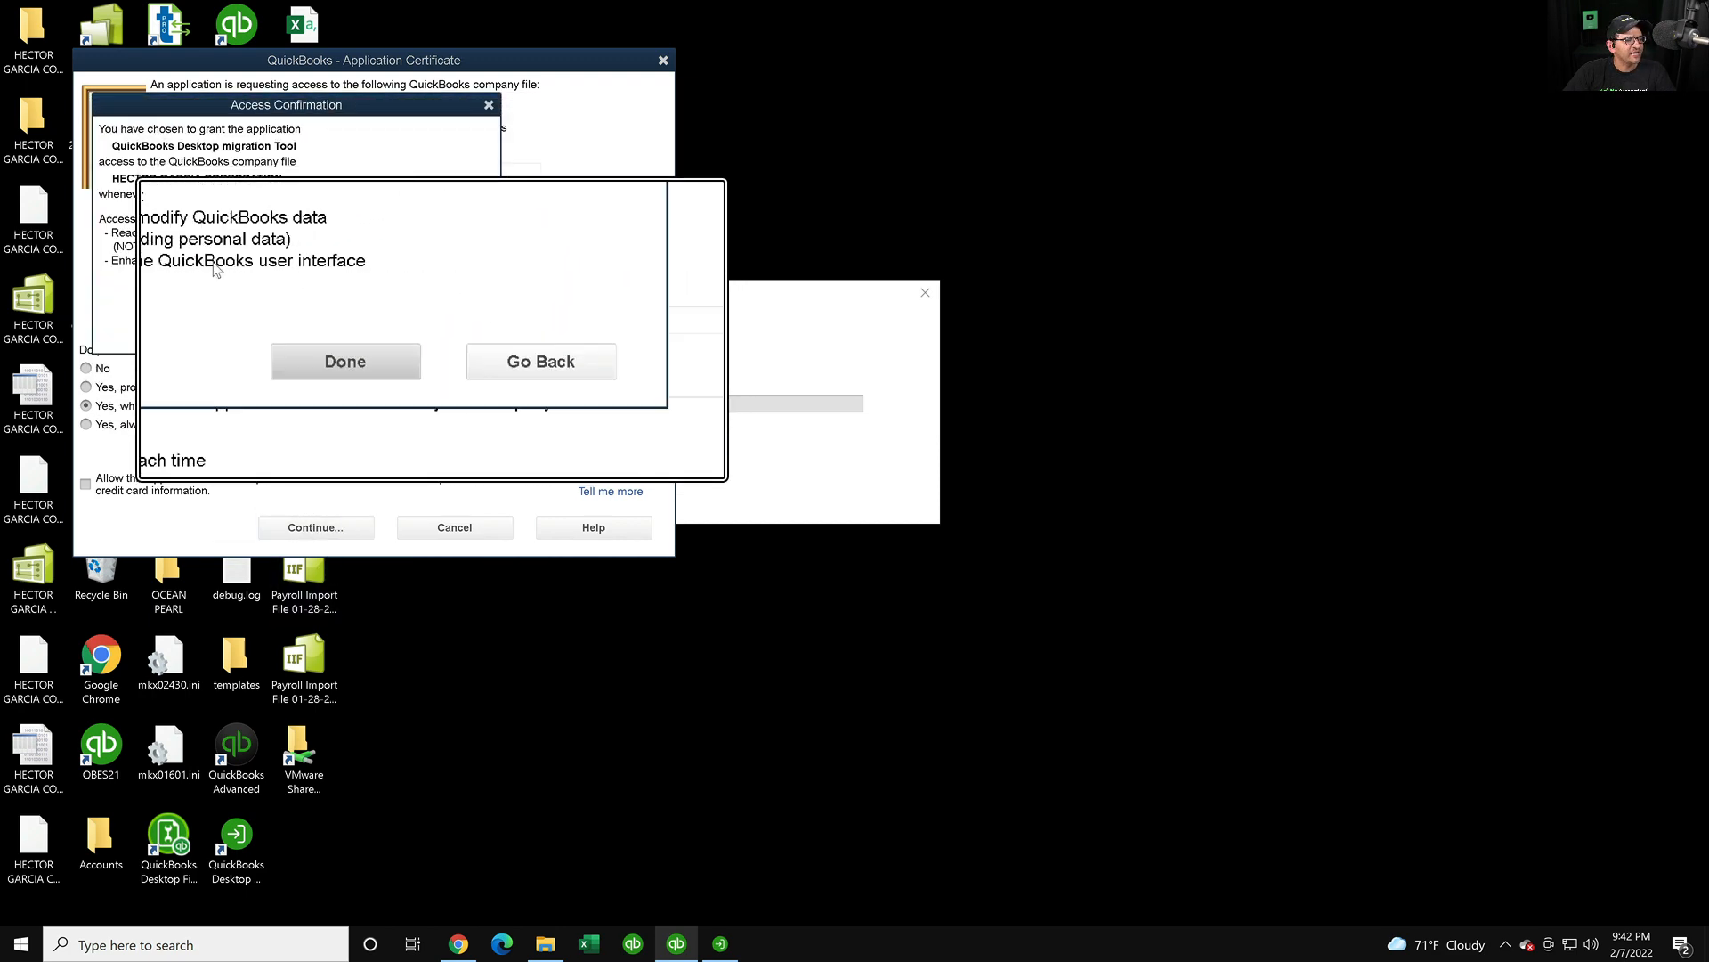
{"action": "key", "text": "super+Escape"}
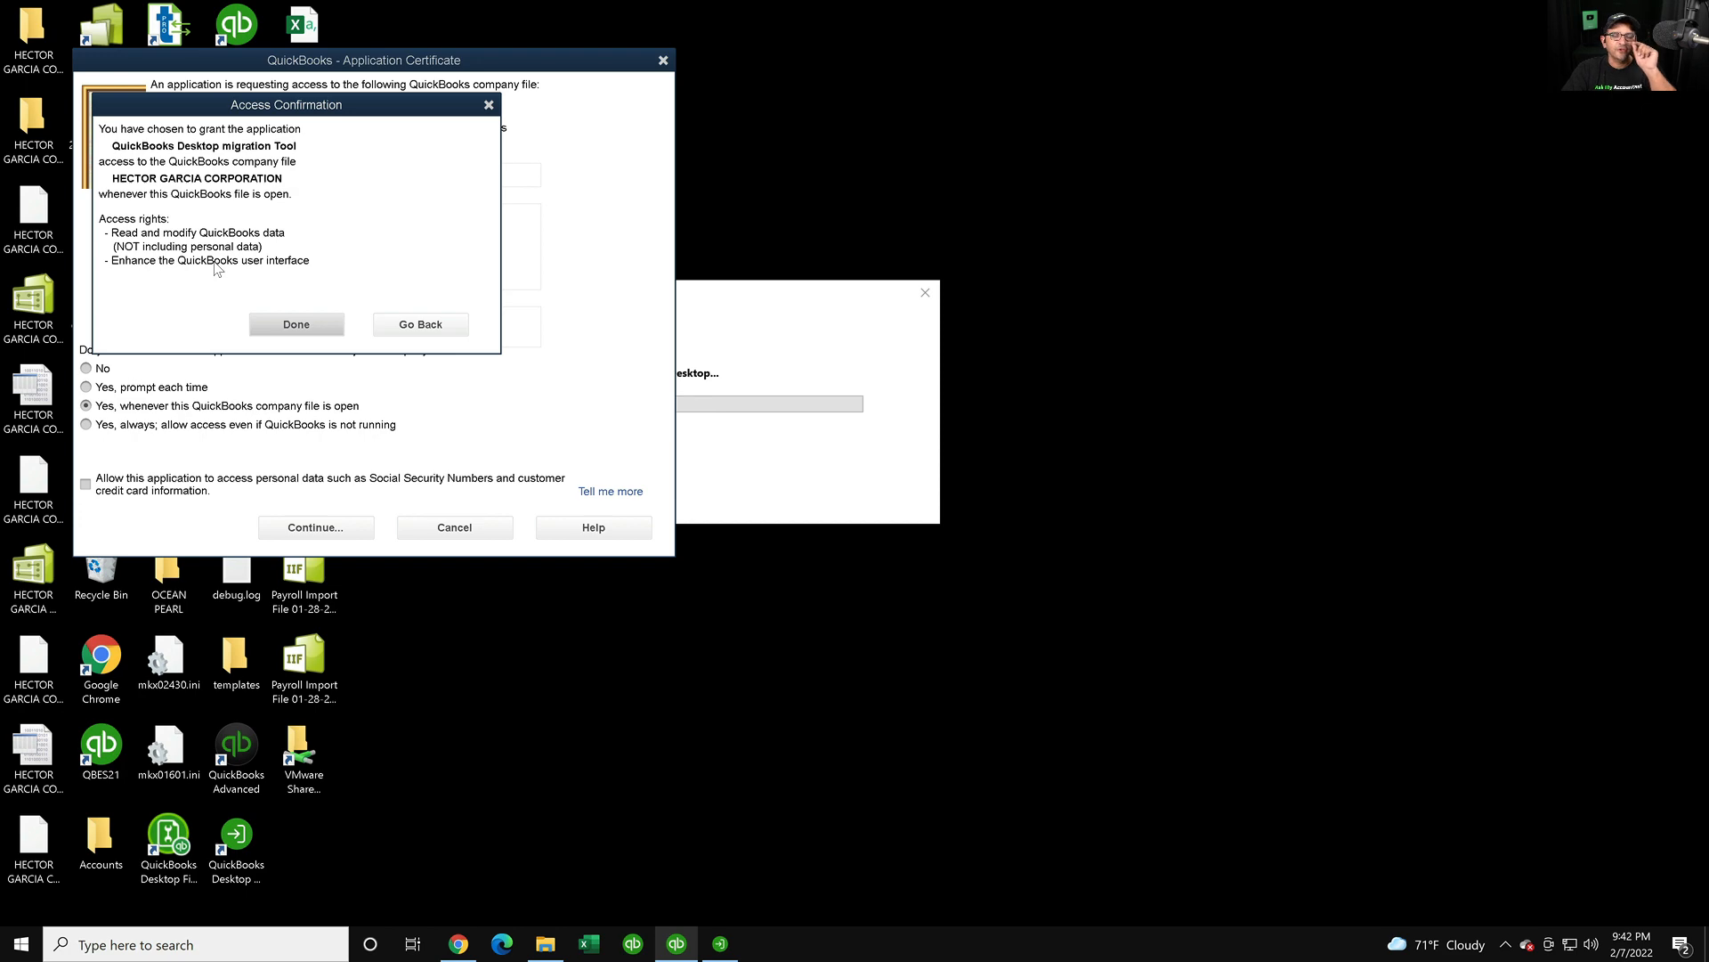
{"action": "key", "text": "super+plus"}
{"action": "key", "text": "super+Escape"}
{"action": "left_click", "coordinate": [278, 328]}
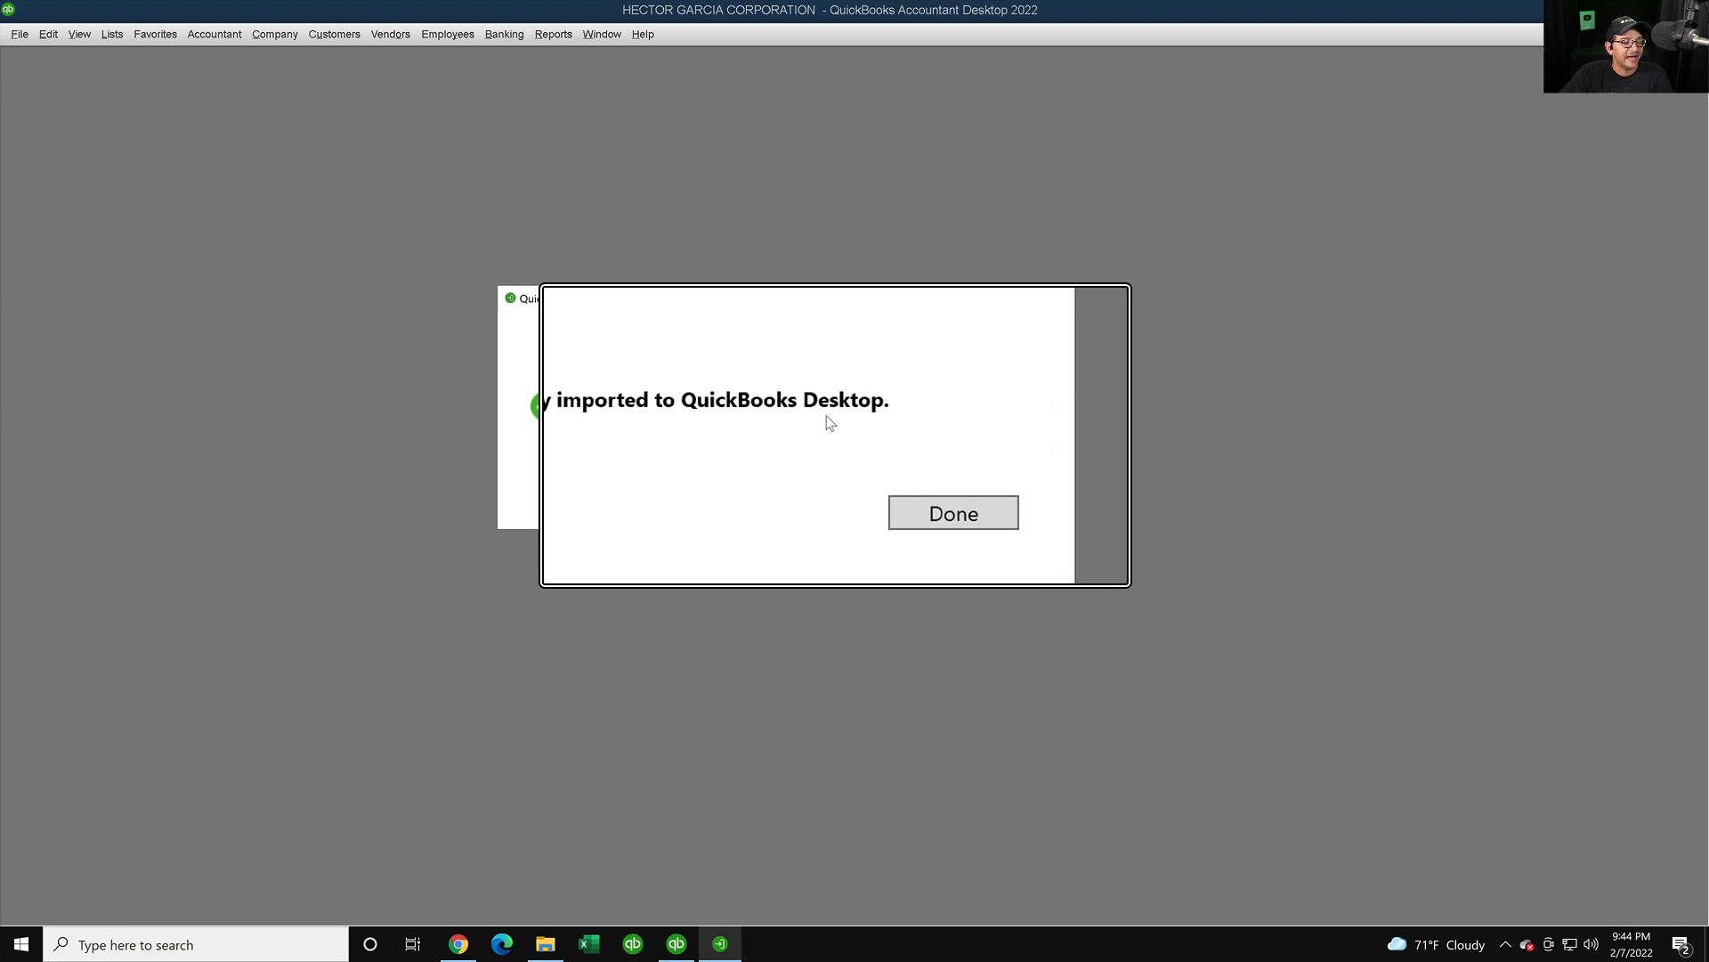
- Close the import-complete message, open Company > Home Page, and dismiss the tax software promo
{"action": "left_click", "coordinate": [883, 464]}
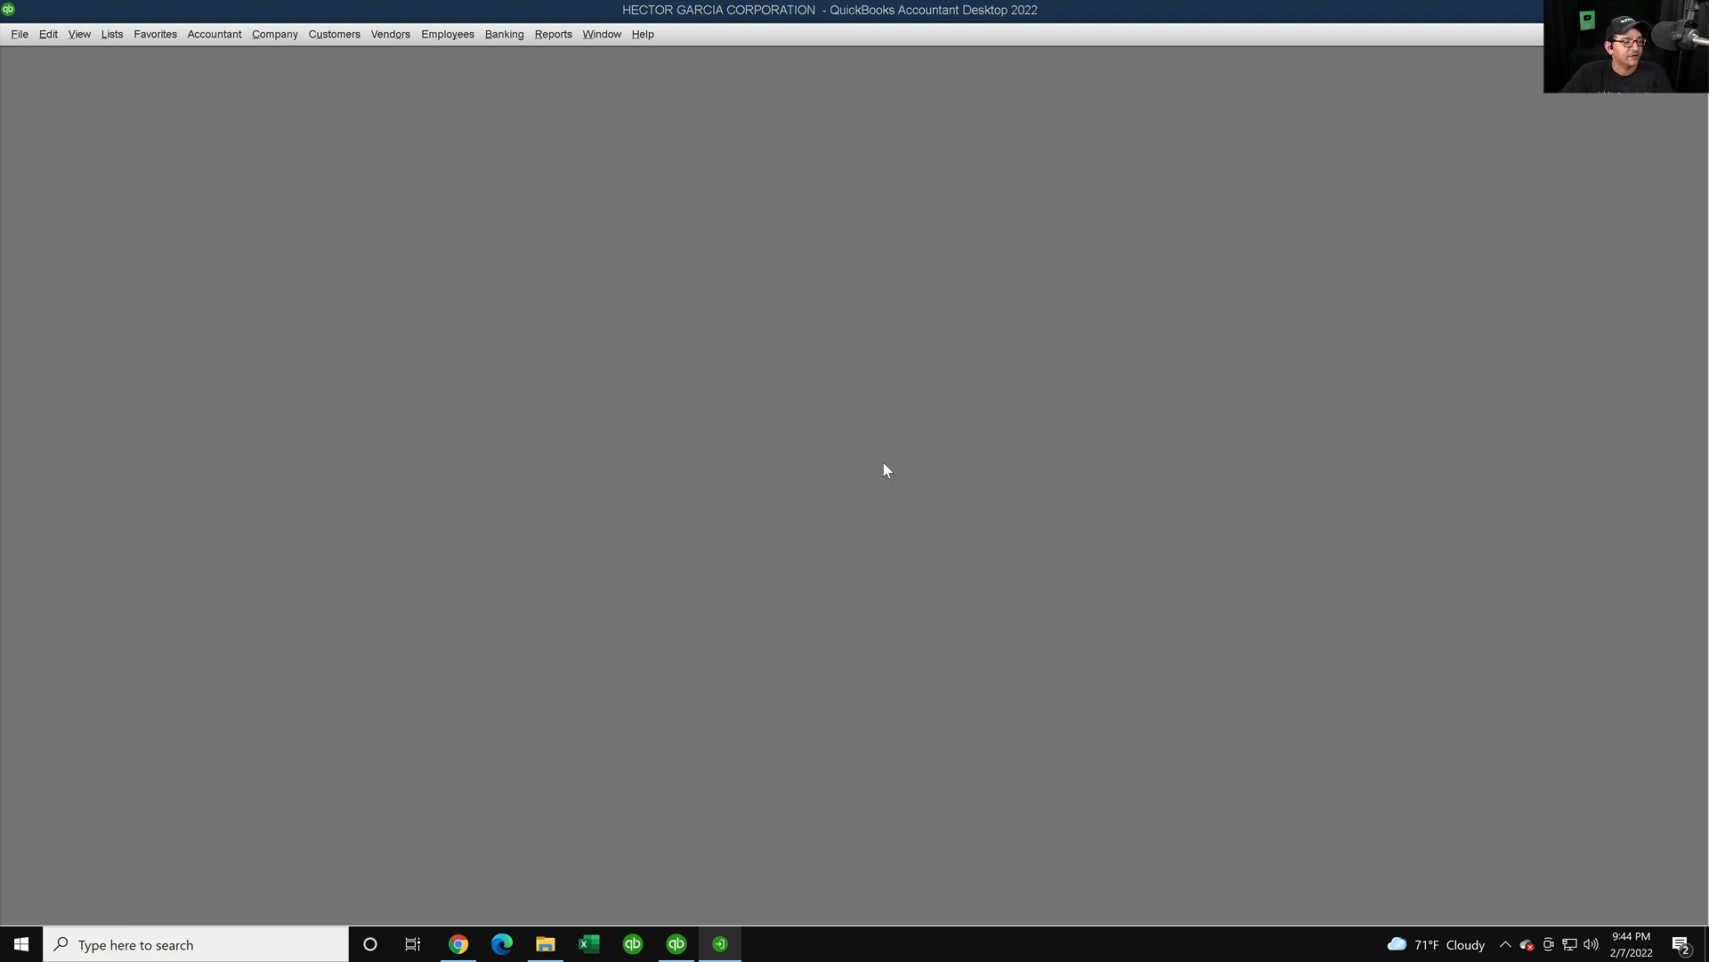
{"action": "left_click", "coordinate": [274, 34]}
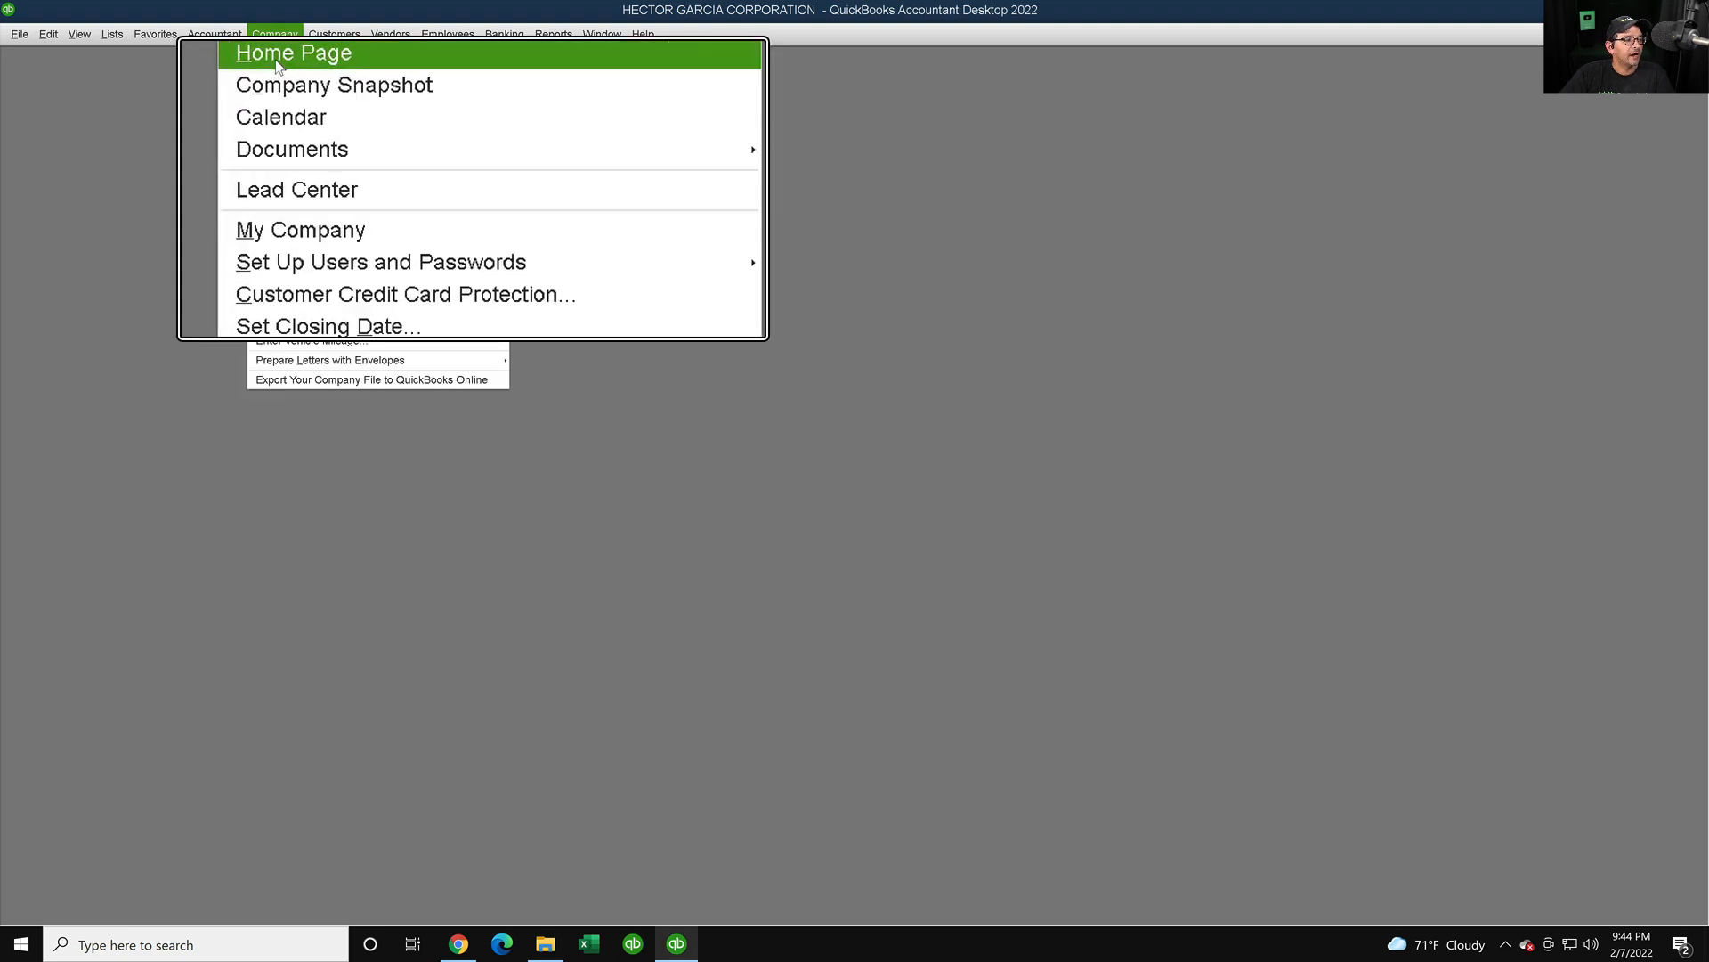
{"action": "left_click", "coordinate": [276, 59]}
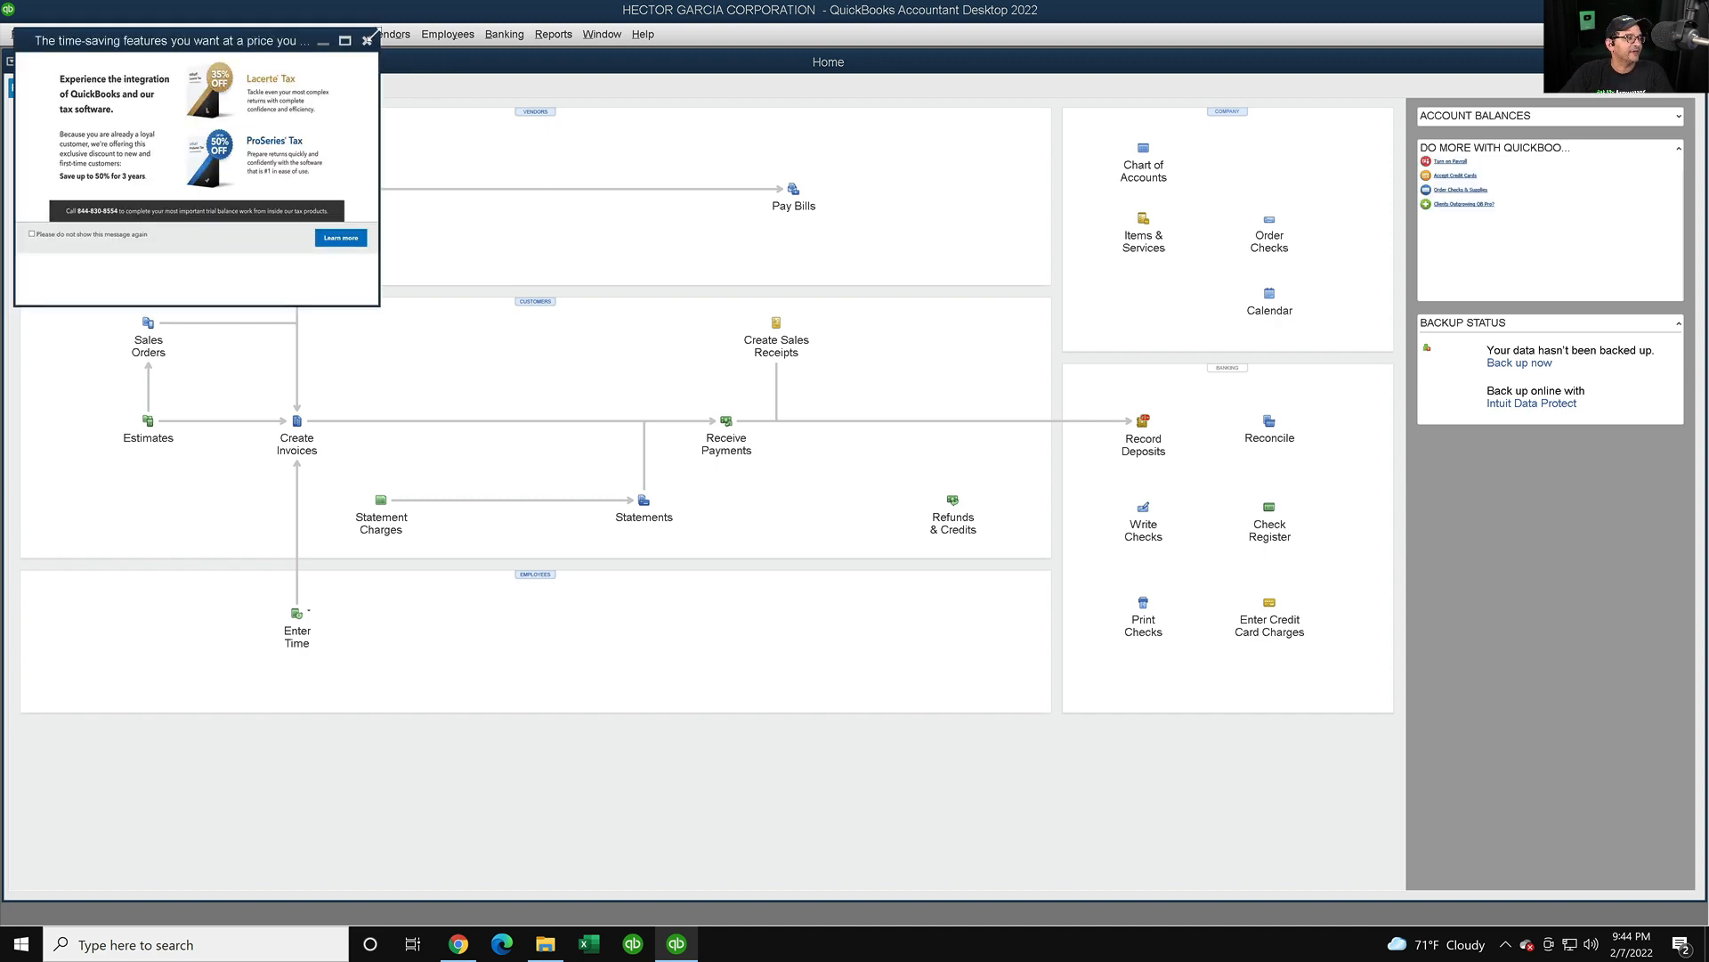
{"action": "left_click", "coordinate": [368, 42]}
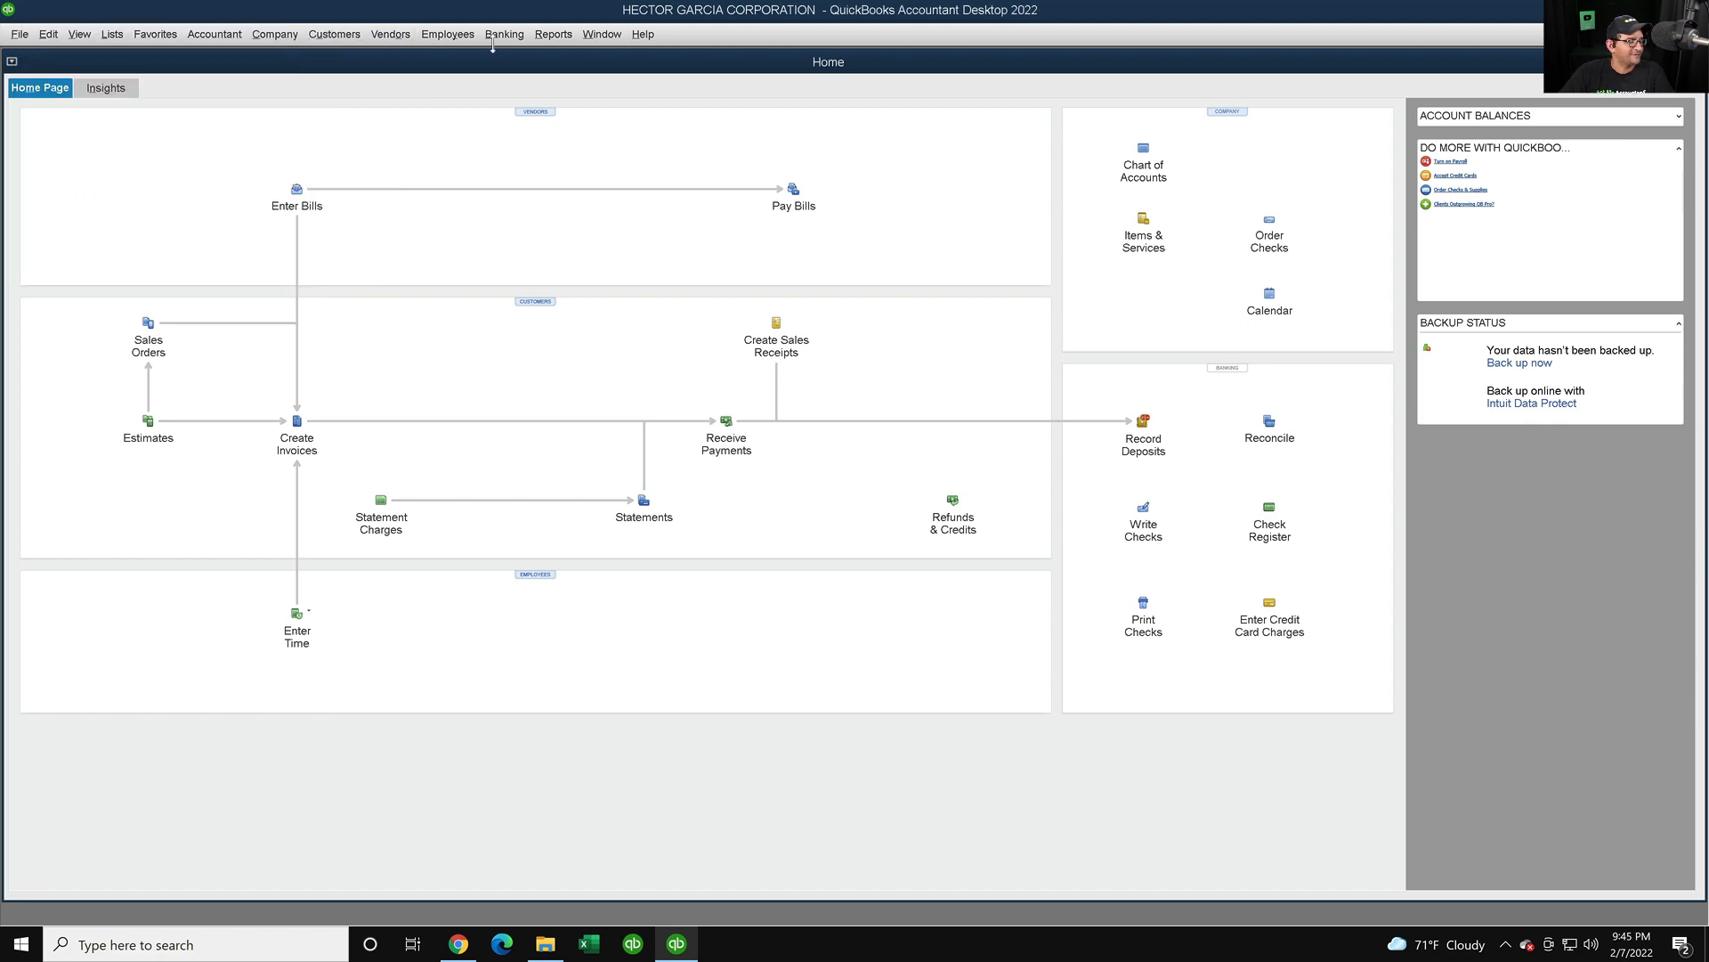
- Run the Profit & Loss Standard report for All dates and maximize it
{"action": "left_click", "coordinate": [561, 38]}
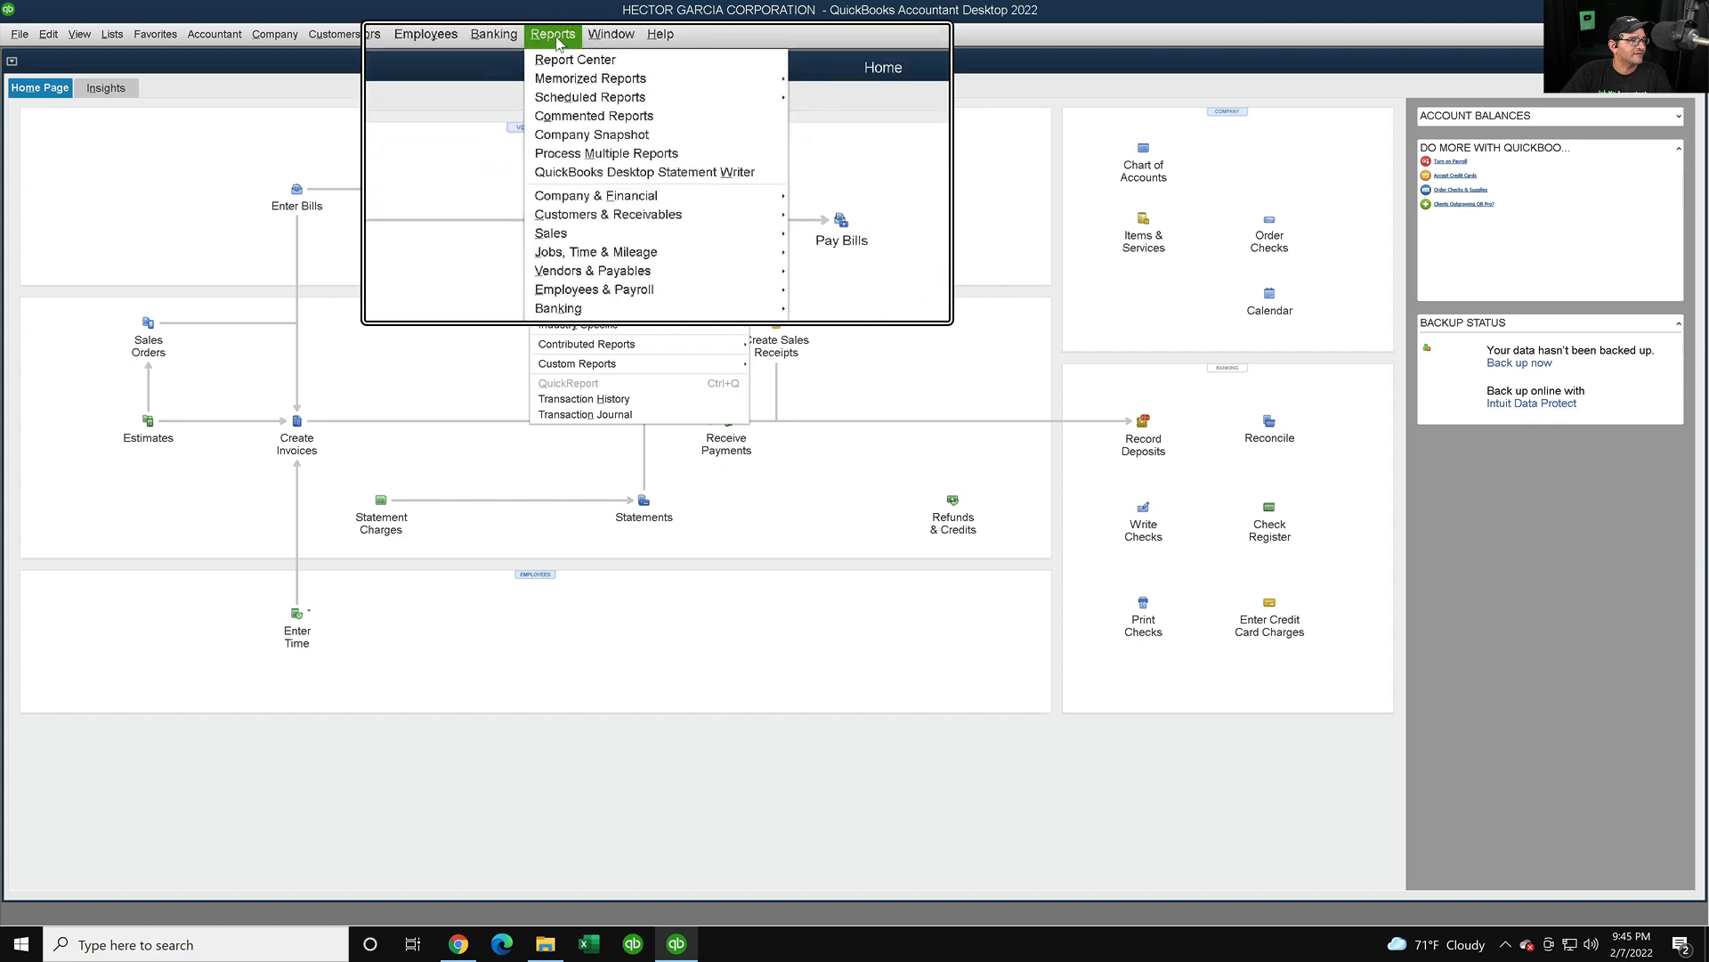
{"action": "mouse_move", "coordinate": [627, 171]}
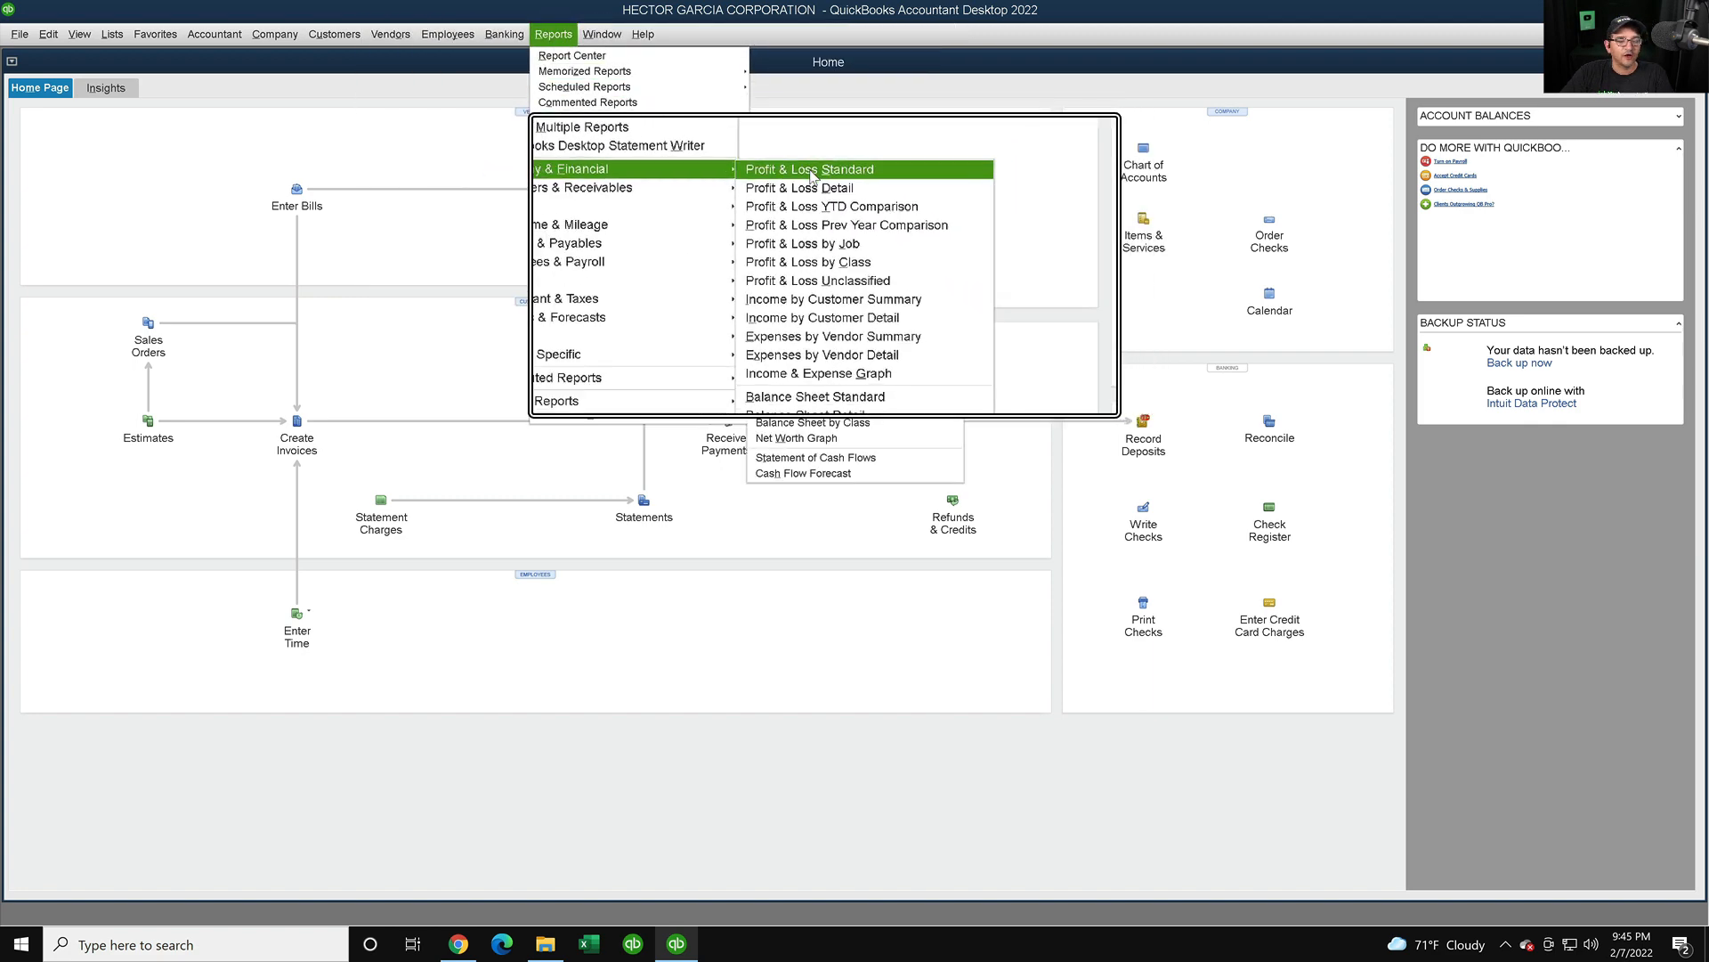
{"action": "left_click", "coordinate": [805, 169]}
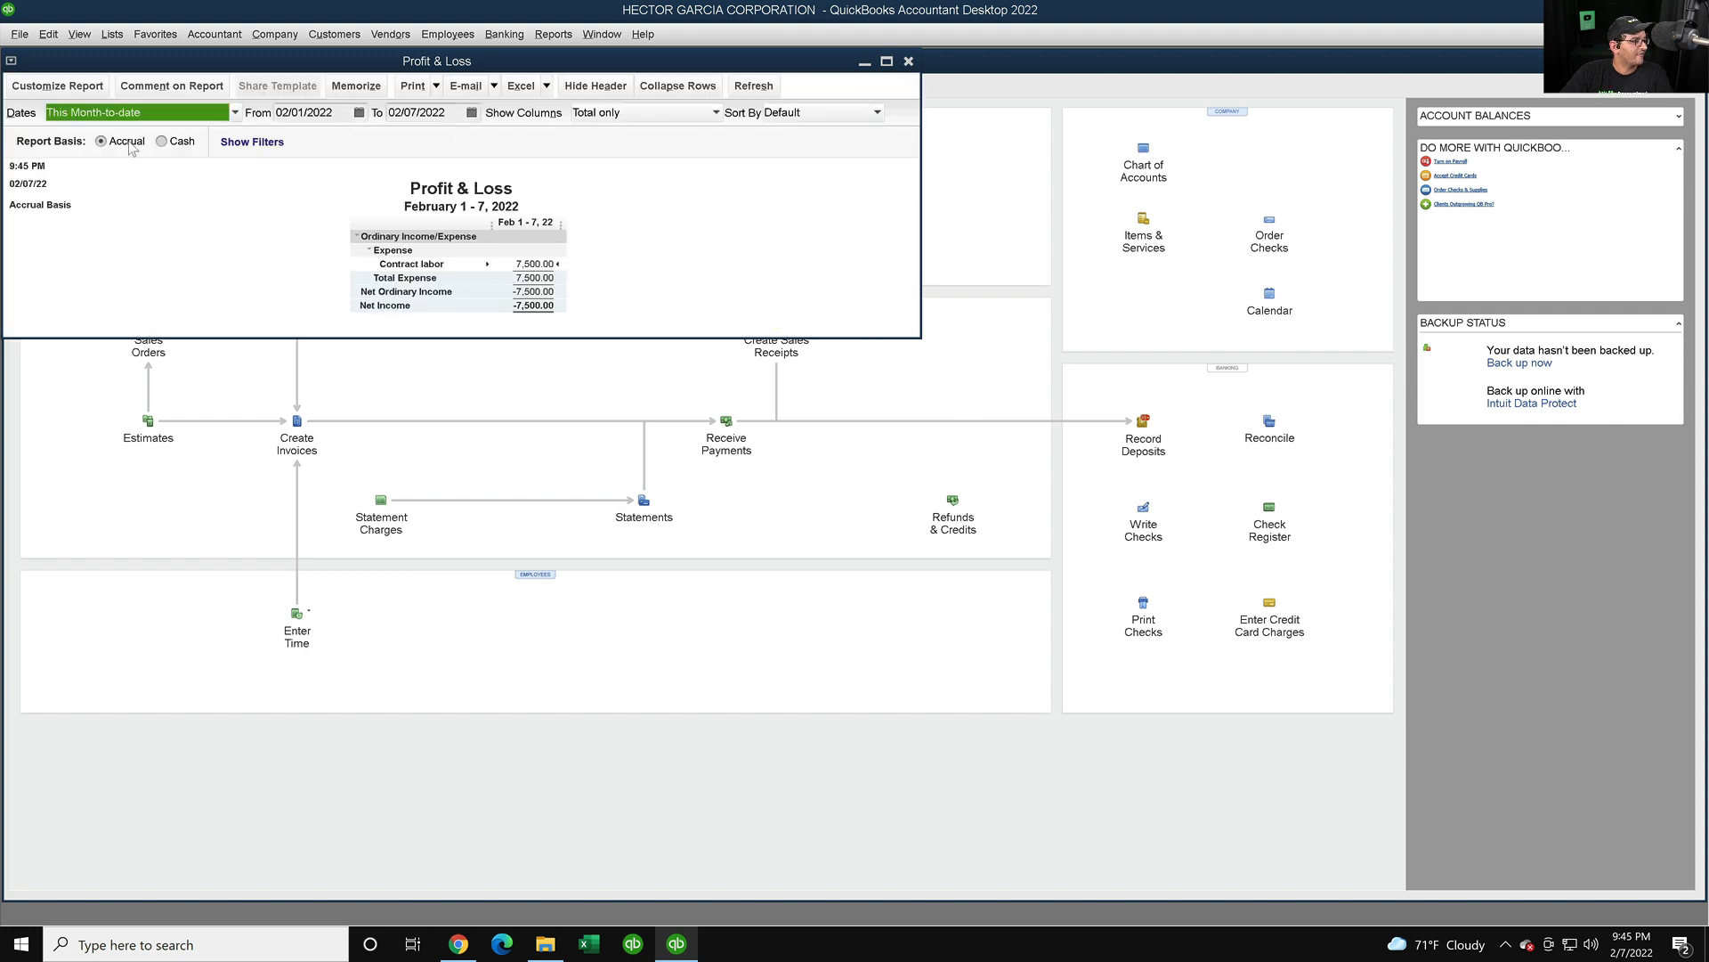
{"action": "left_click", "coordinate": [85, 114]}
{"action": "left_click", "coordinate": [59, 132]}
{"action": "left_click", "coordinate": [886, 63]}
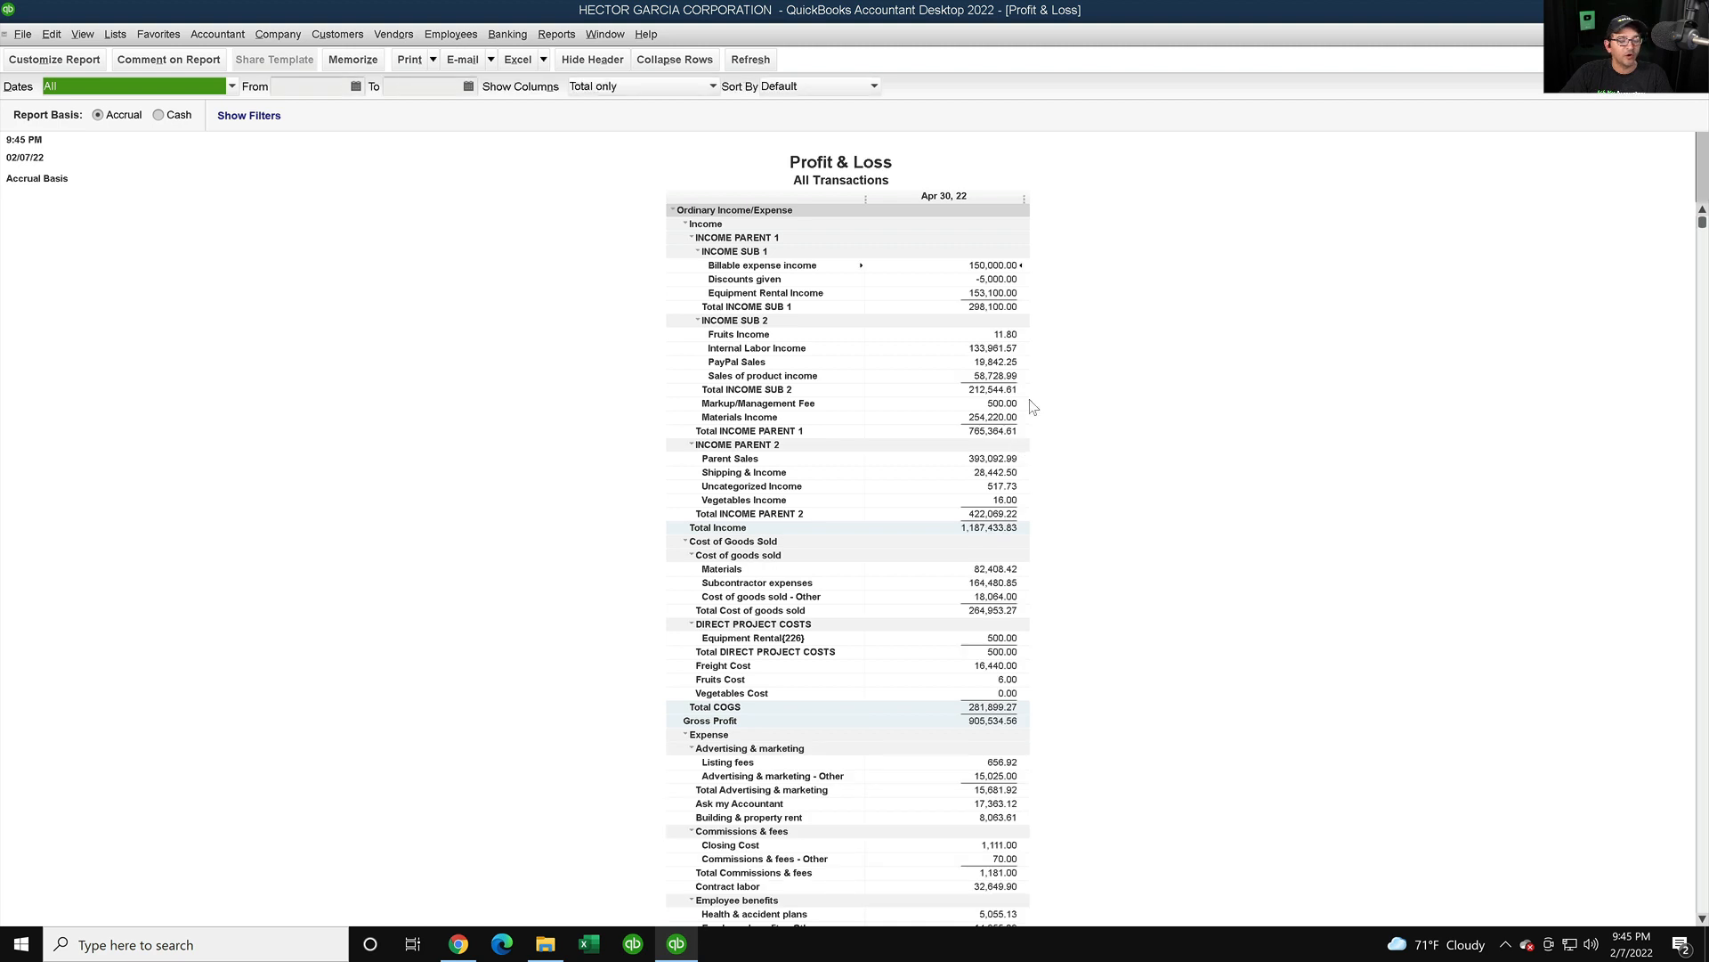
- Apply the largest font to the whole report and scroll down to Net Income of 239,324.34
{"action": "double_click", "coordinate": [966, 361]}
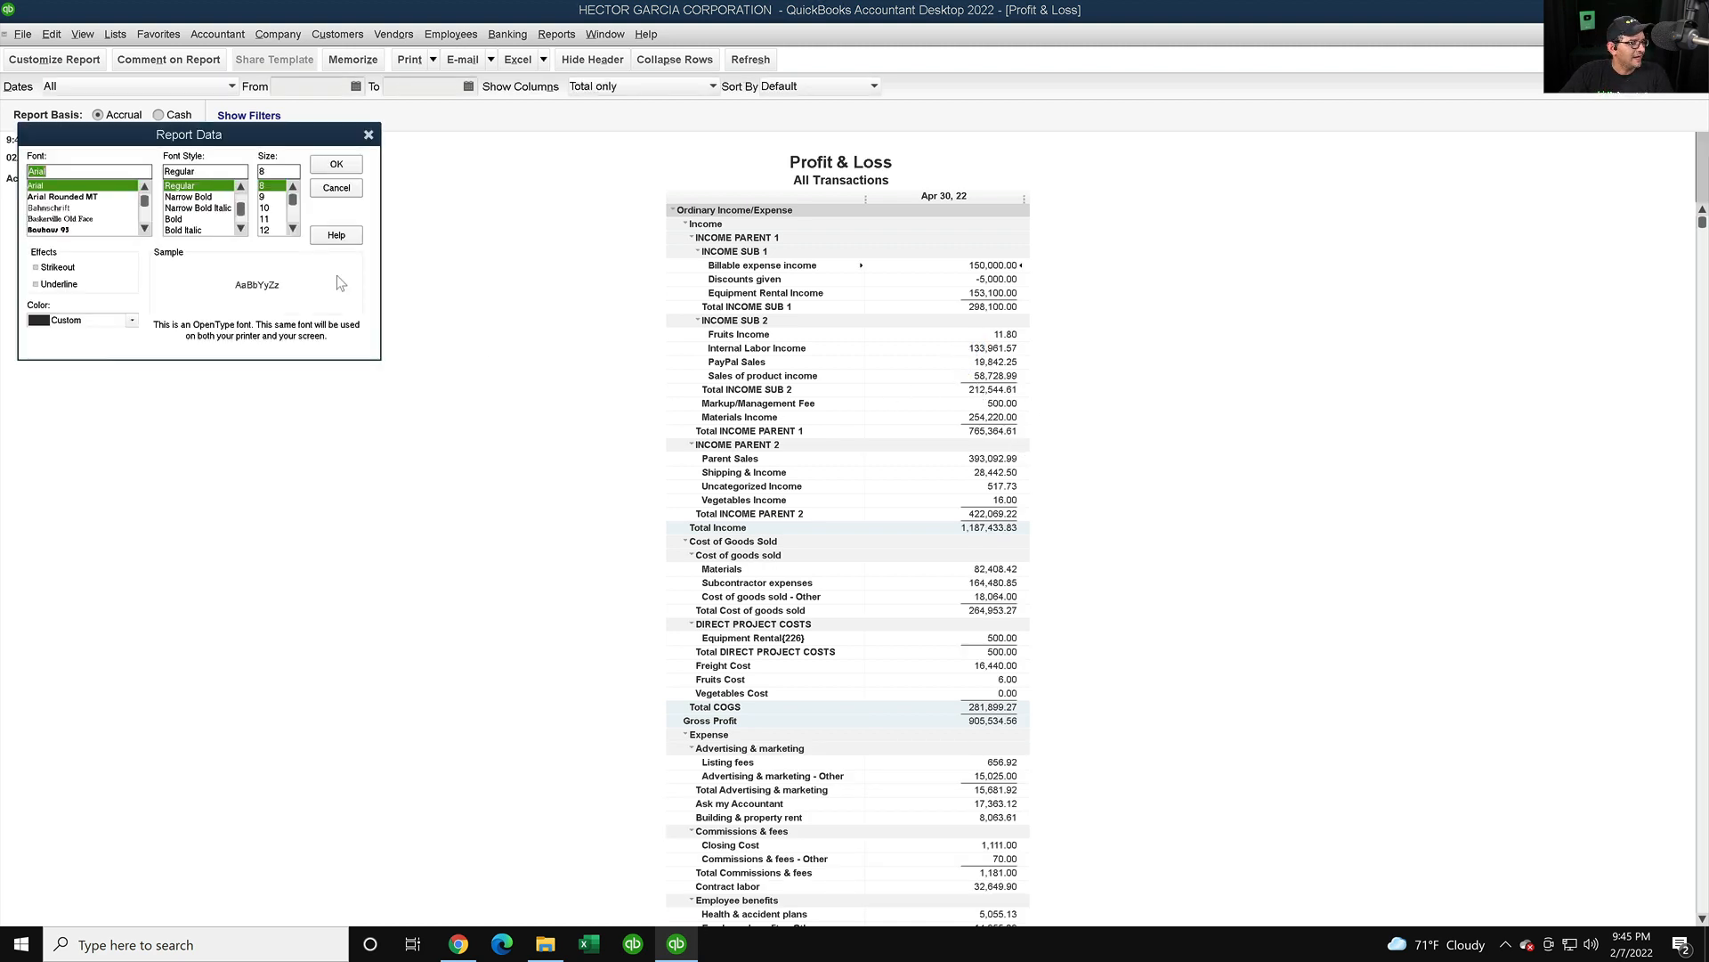
{"action": "left_click", "coordinate": [292, 230]}
{"action": "left_click", "coordinate": [267, 229]}
{"action": "left_click", "coordinate": [336, 165]}
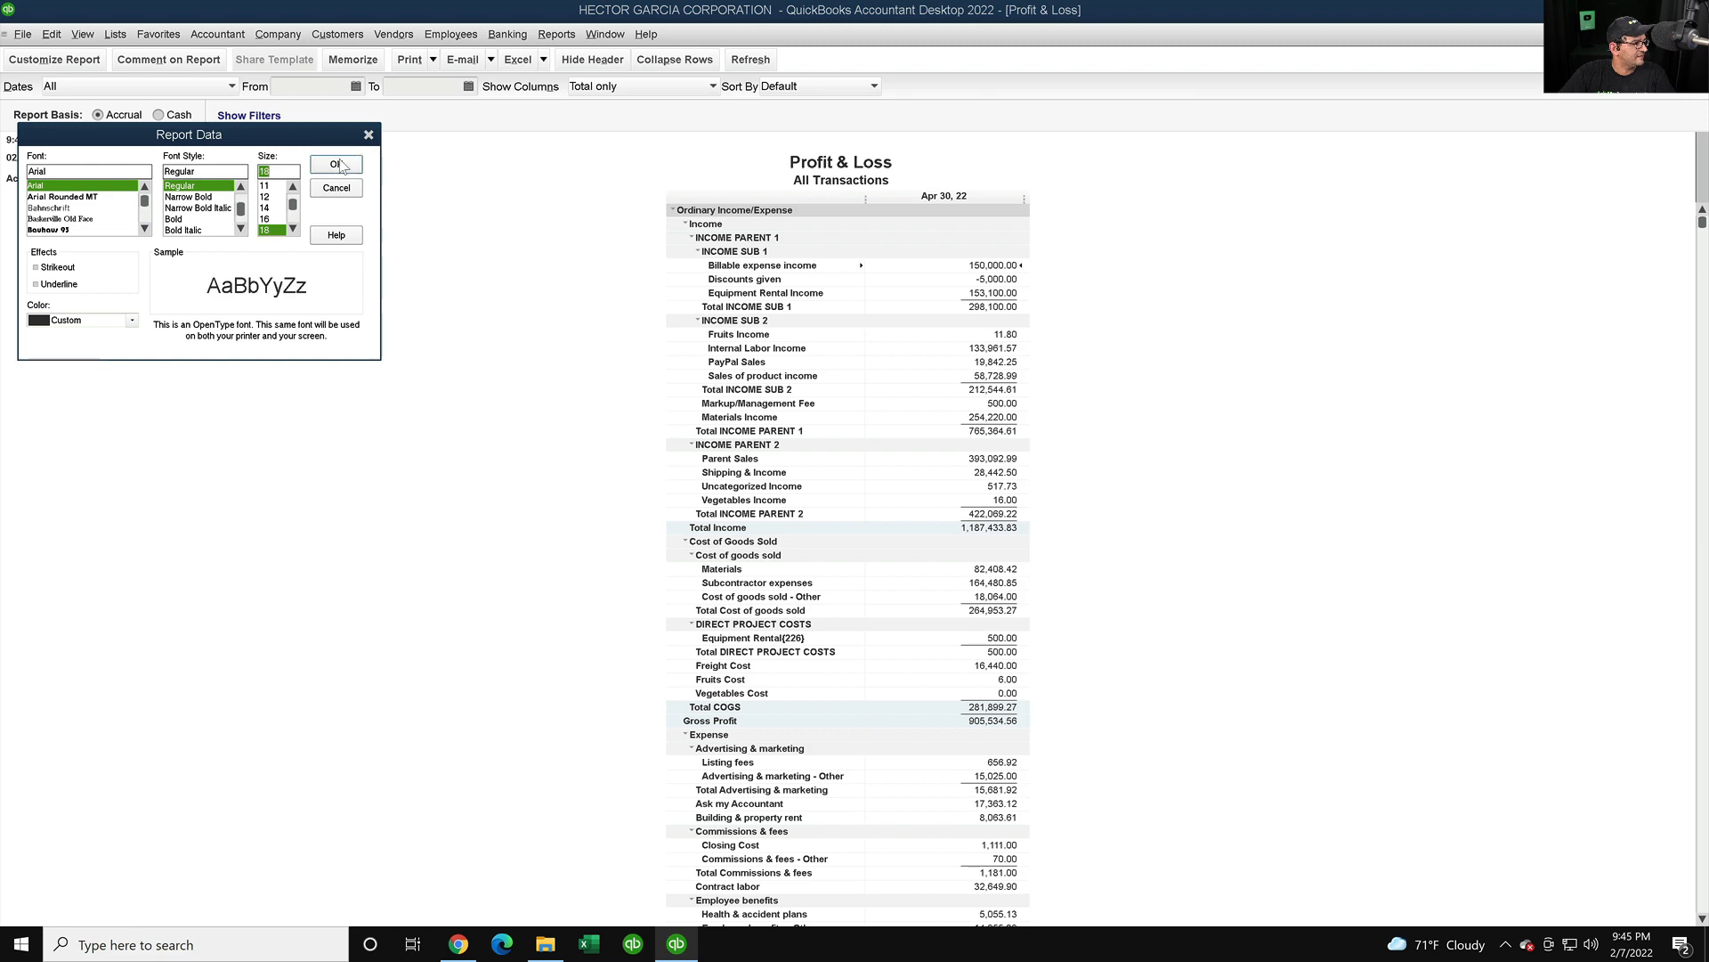
{"action": "left_click", "coordinate": [796, 269]}
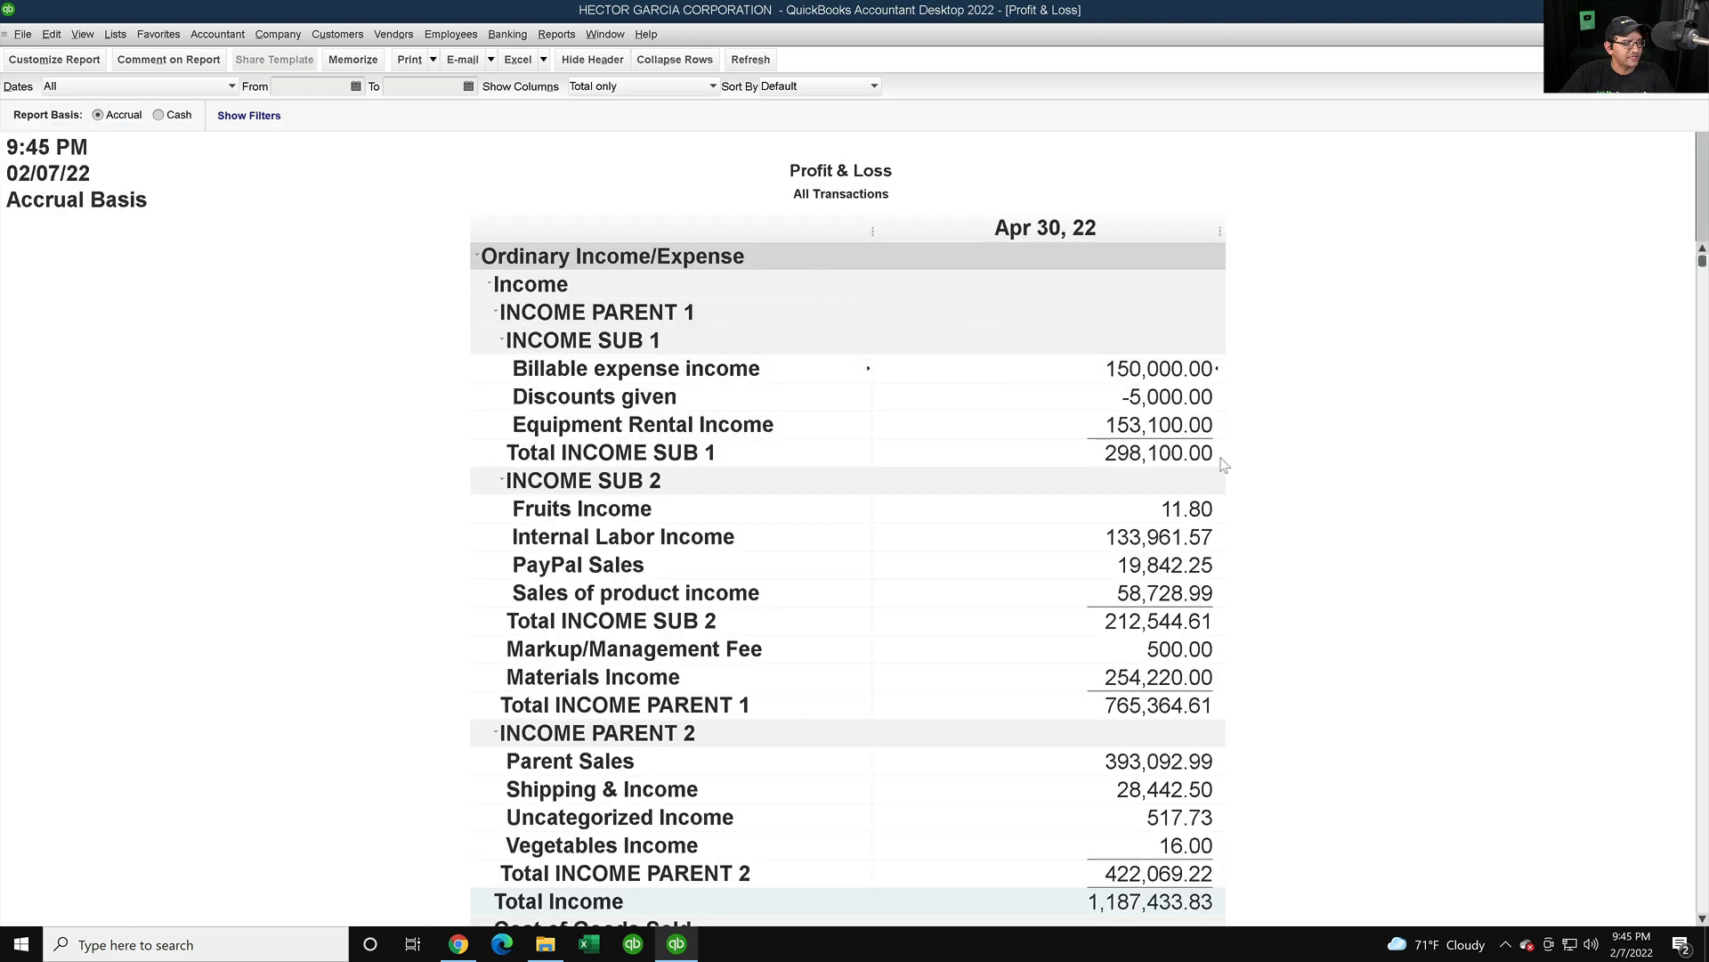
{"action": "scroll", "coordinate": [1095, 574], "scroll_direction": "down", "scroll_amount": 11}
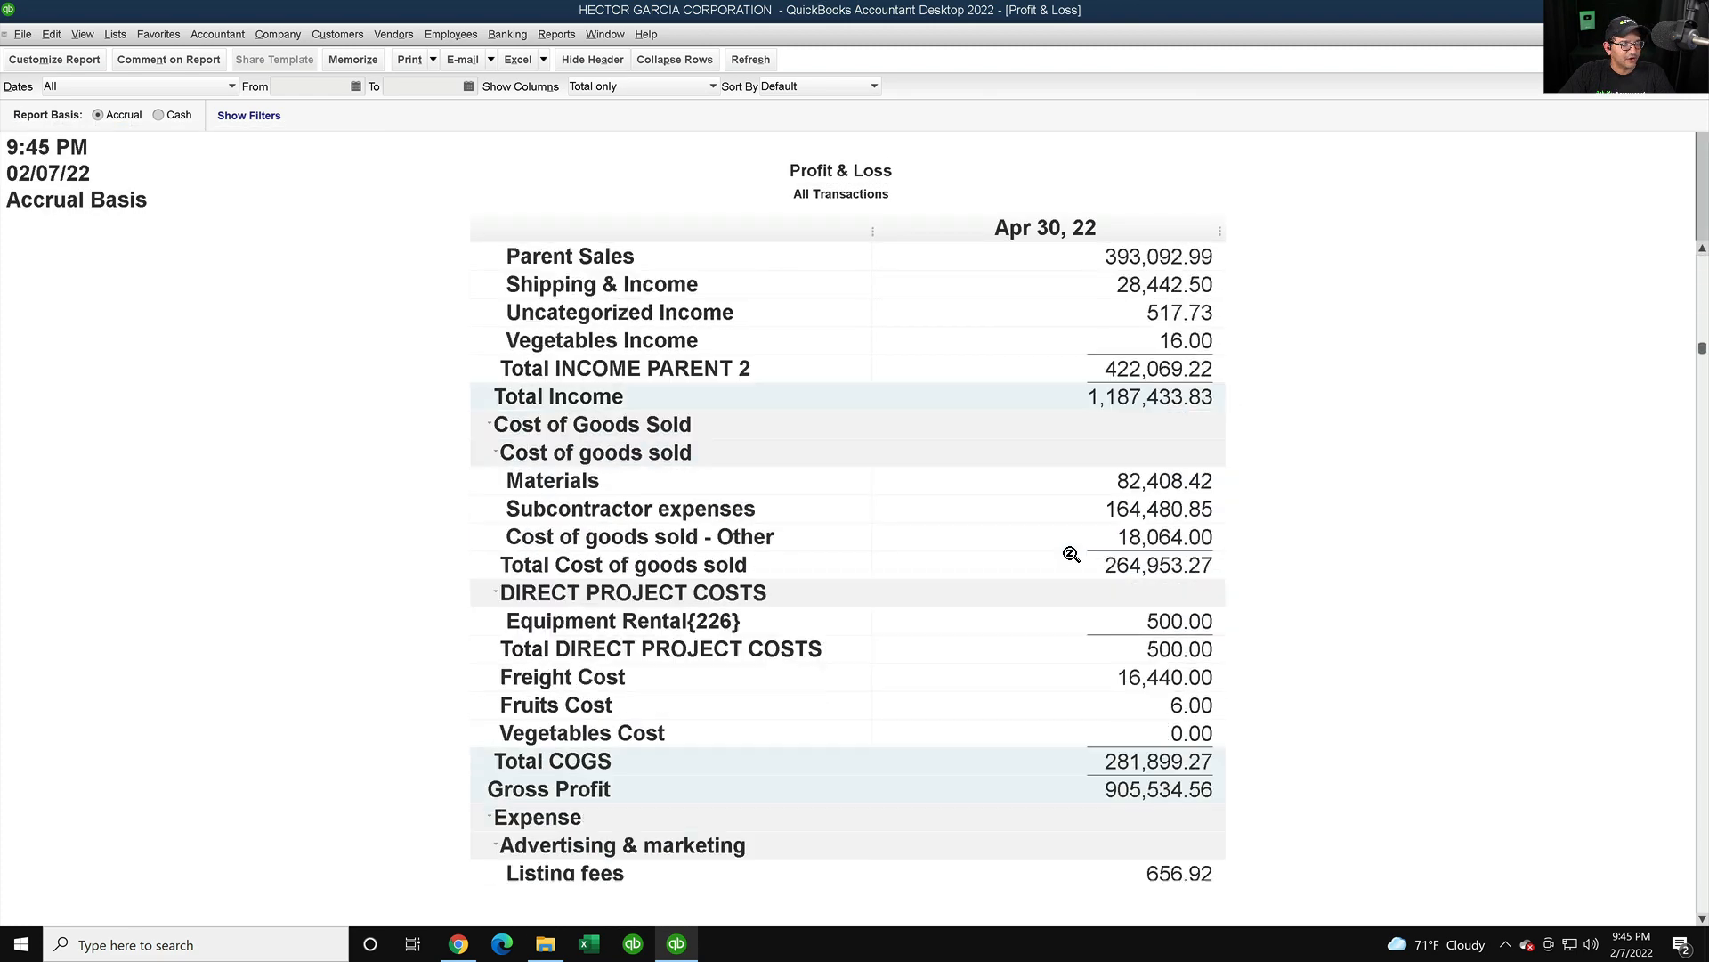
{"action": "scroll", "coordinate": [1075, 549], "scroll_direction": "down", "scroll_amount": 20}
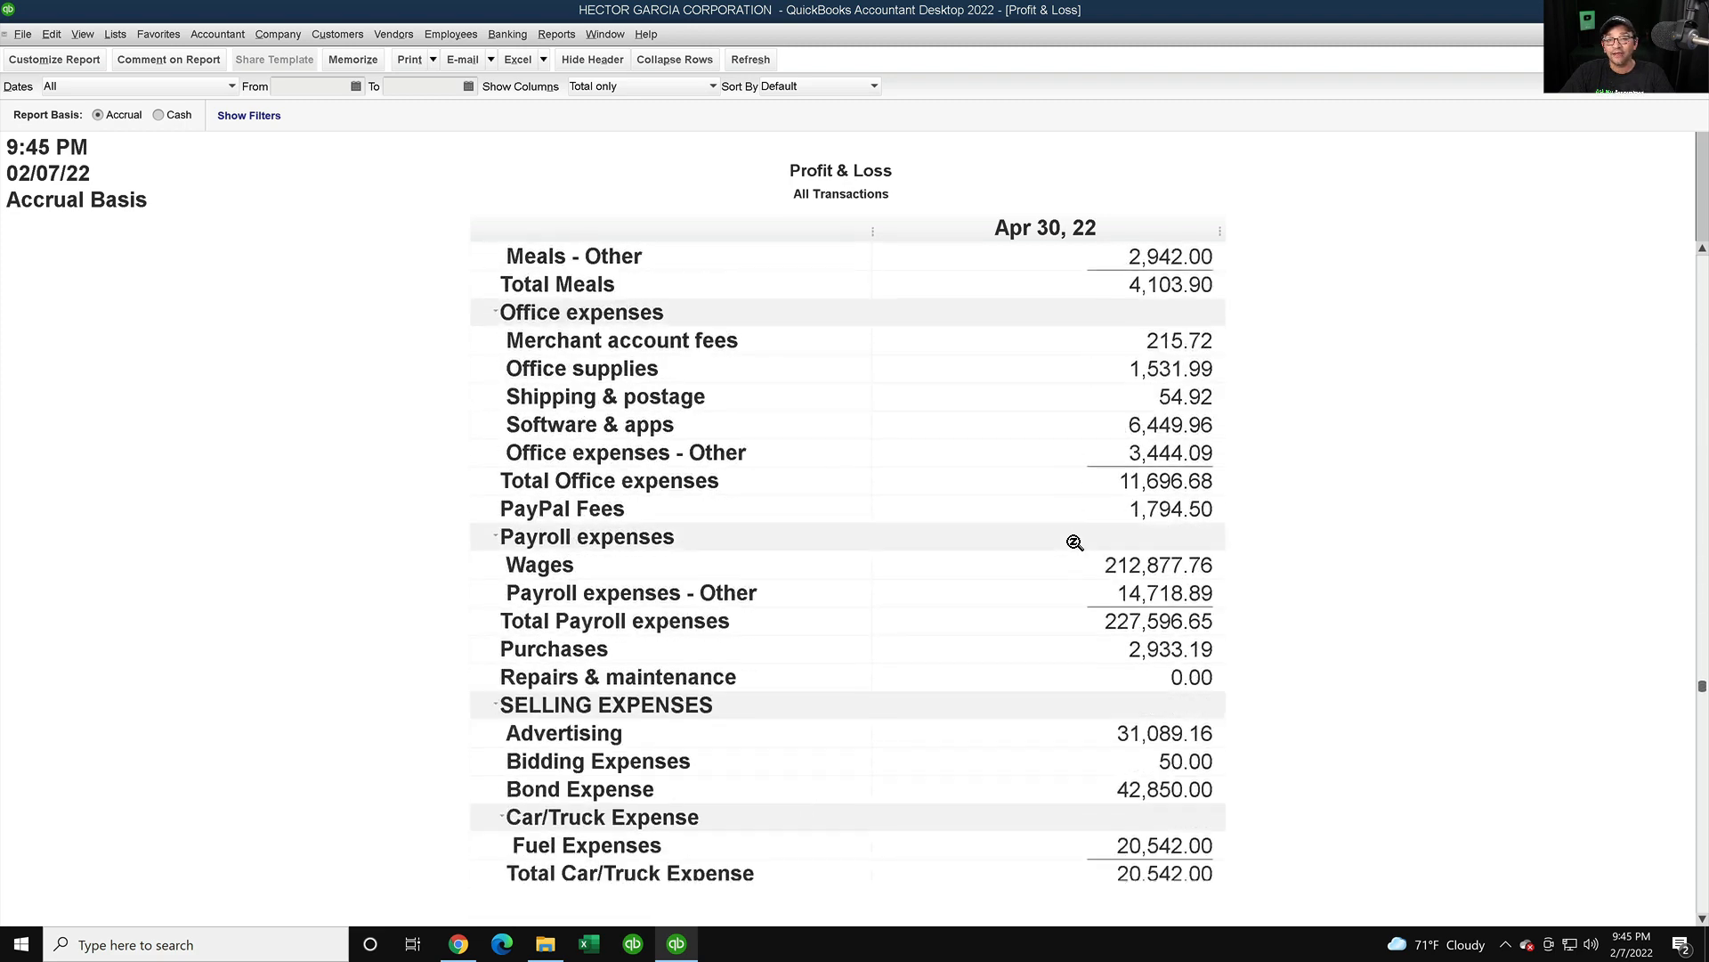
{"action": "scroll", "coordinate": [1076, 534], "scroll_direction": "down", "scroll_amount": 9}
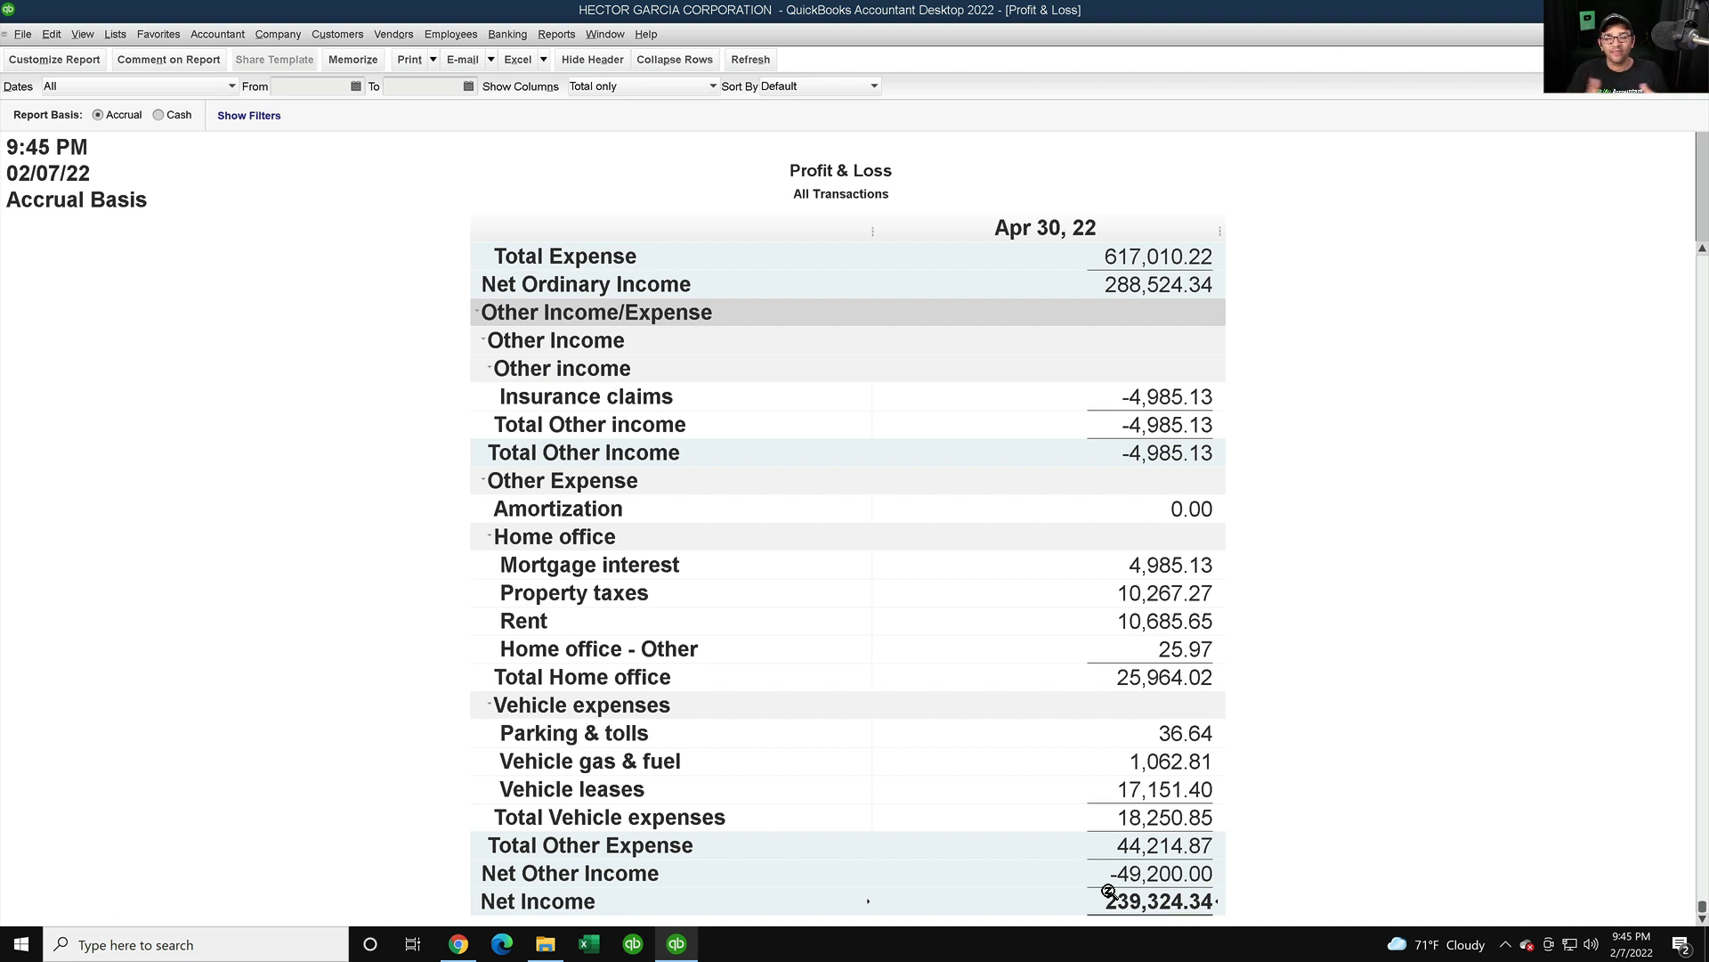
{"action": "left_click", "coordinate": [457, 945]}
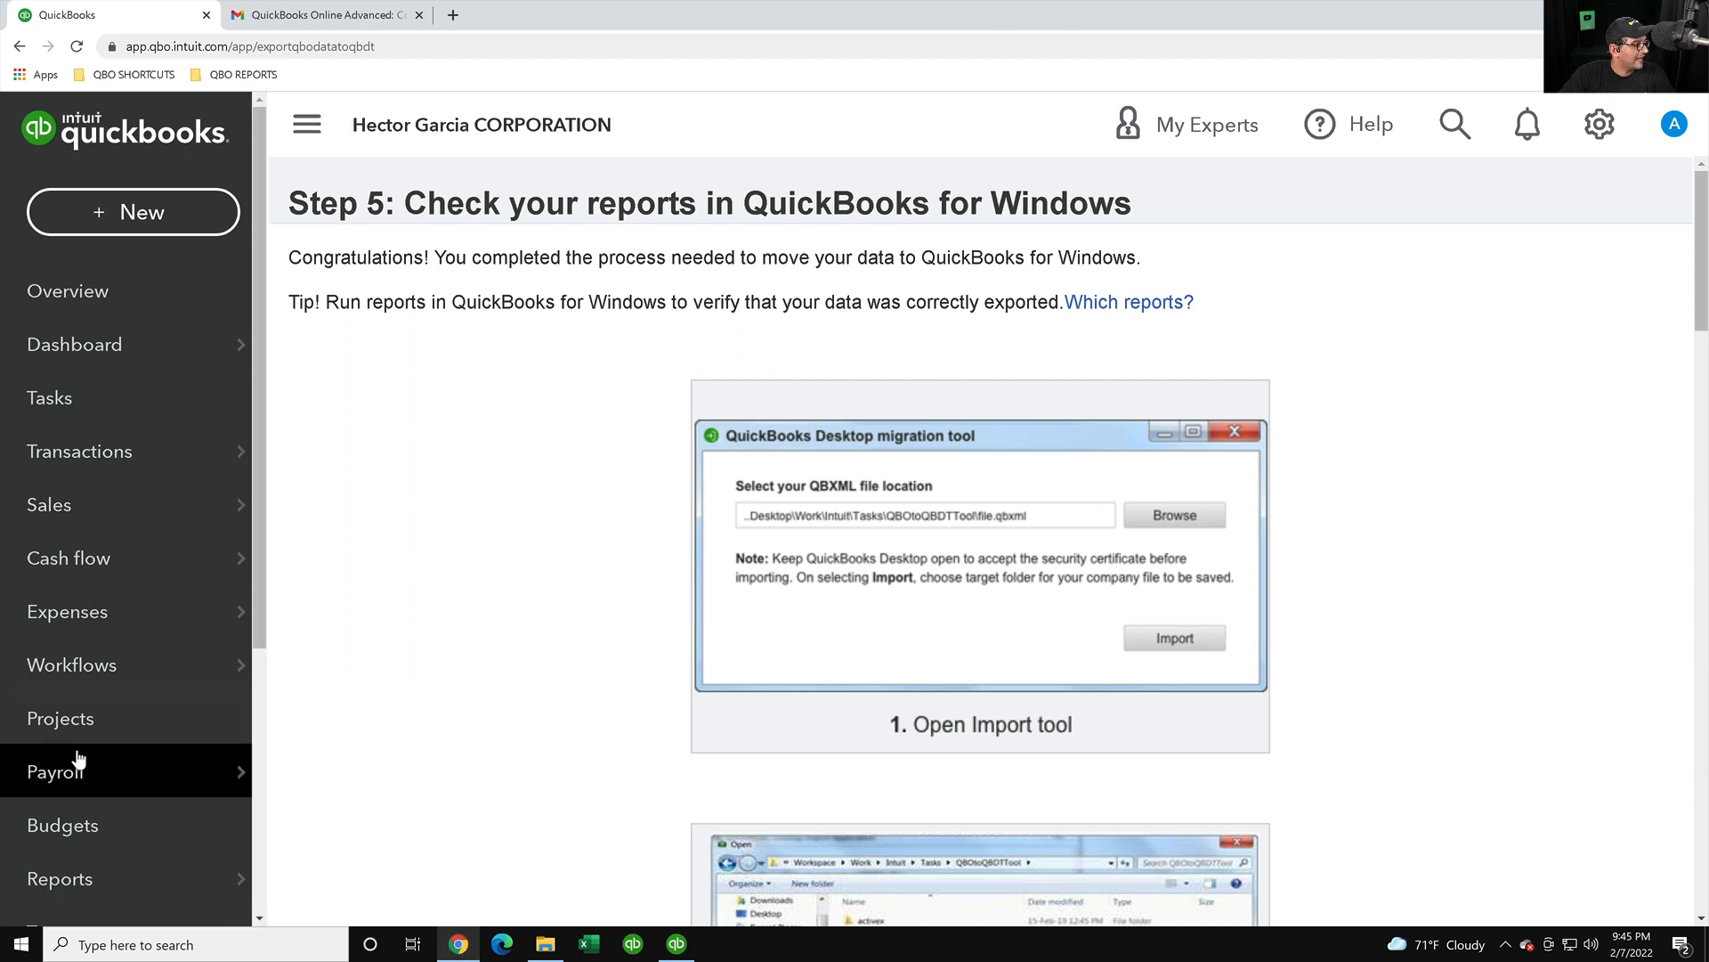
- Open the Profit and Loss report from the QuickBooks Online reports list
{"action": "scroll", "coordinate": [71, 819], "scroll_direction": "down", "scroll_amount": 2}
{"action": "scroll", "coordinate": [74, 818], "scroll_direction": "down", "scroll_amount": 2}
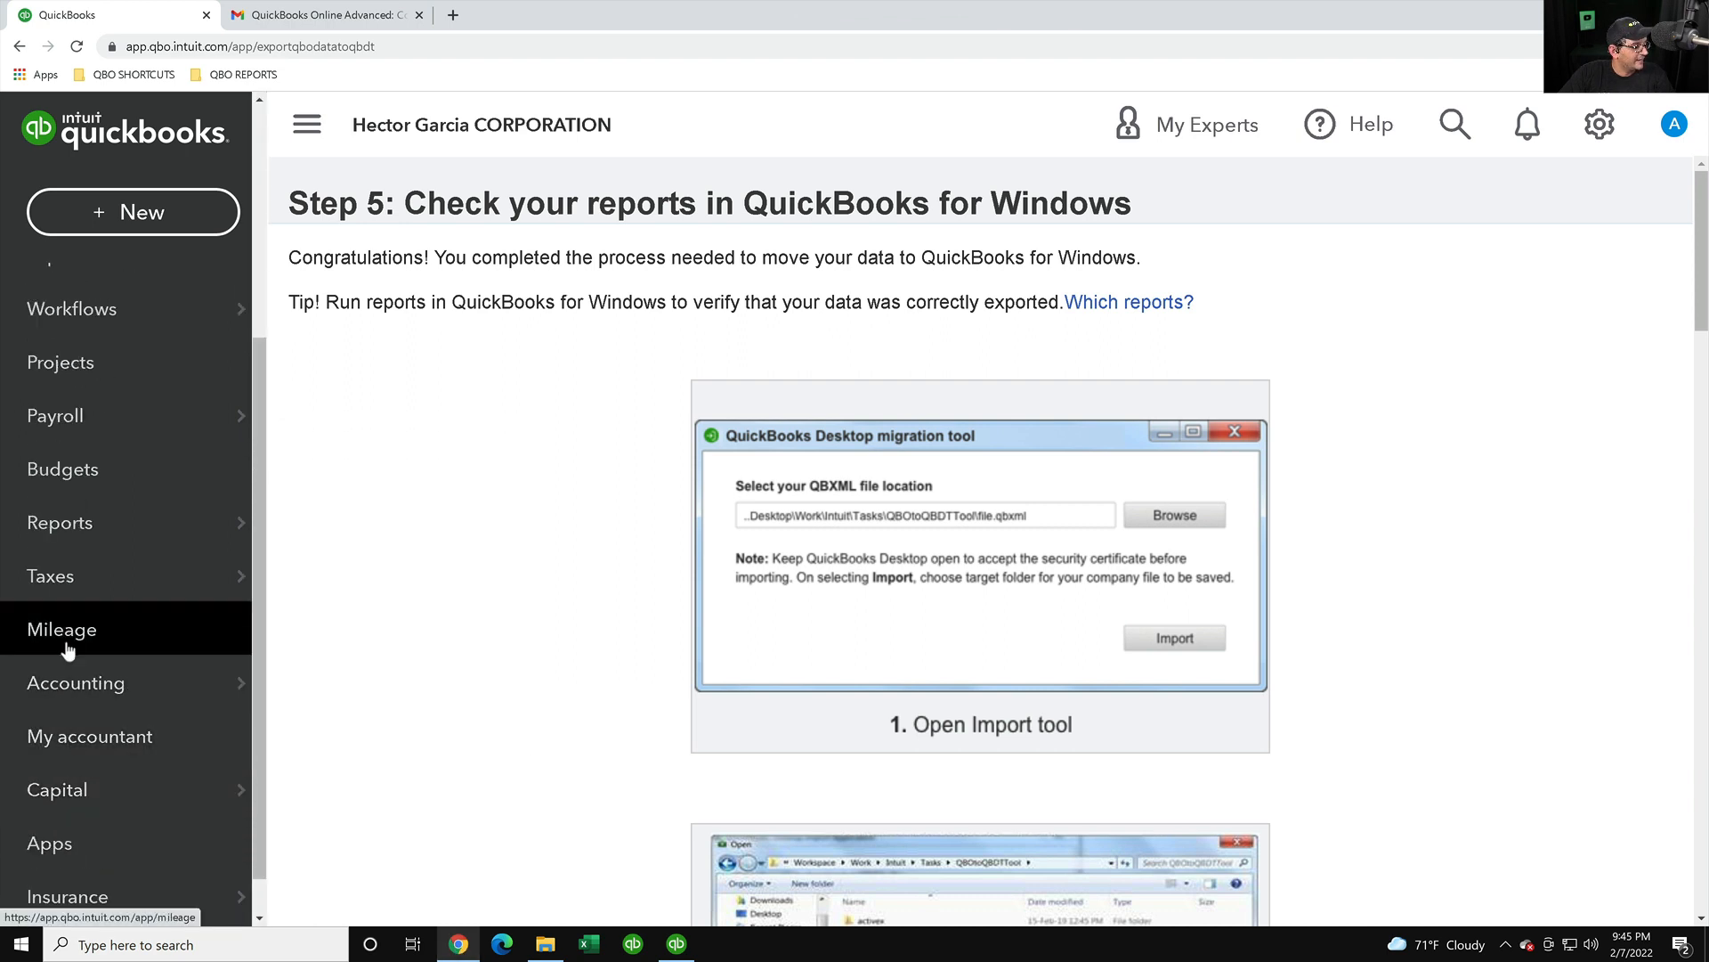
{"action": "mouse_move", "coordinate": [69, 523]}
{"action": "left_click", "coordinate": [307, 525]}
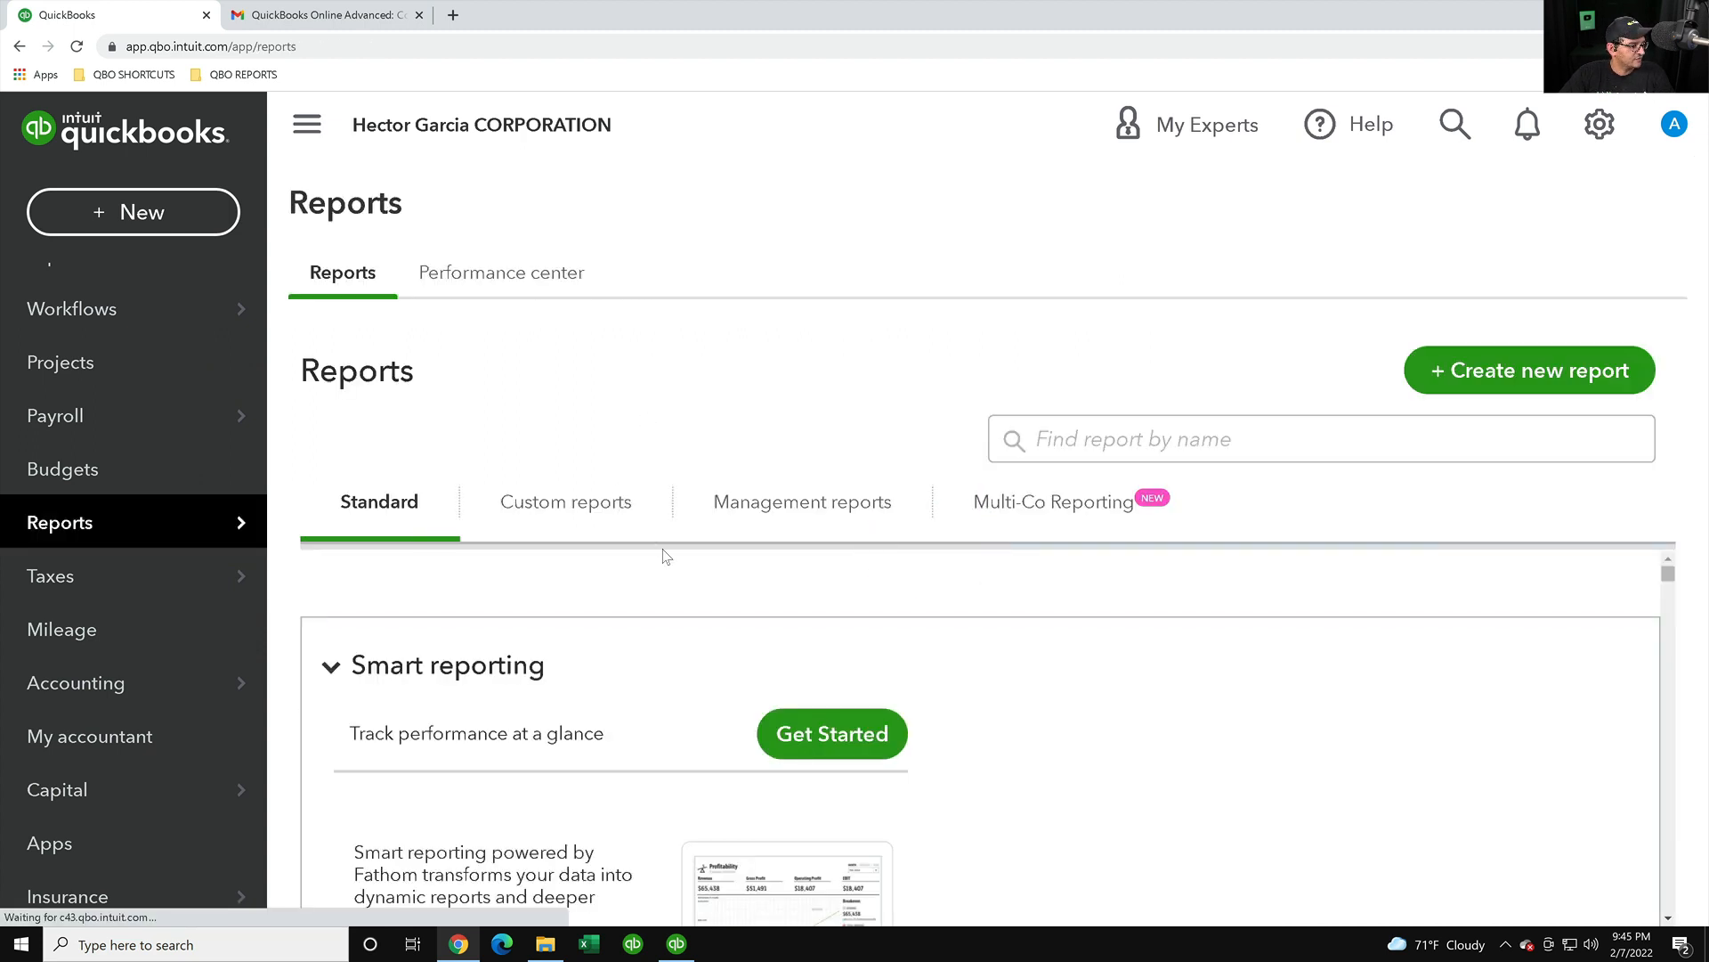
{"action": "scroll", "coordinate": [788, 587], "scroll_direction": "down", "scroll_amount": 5}
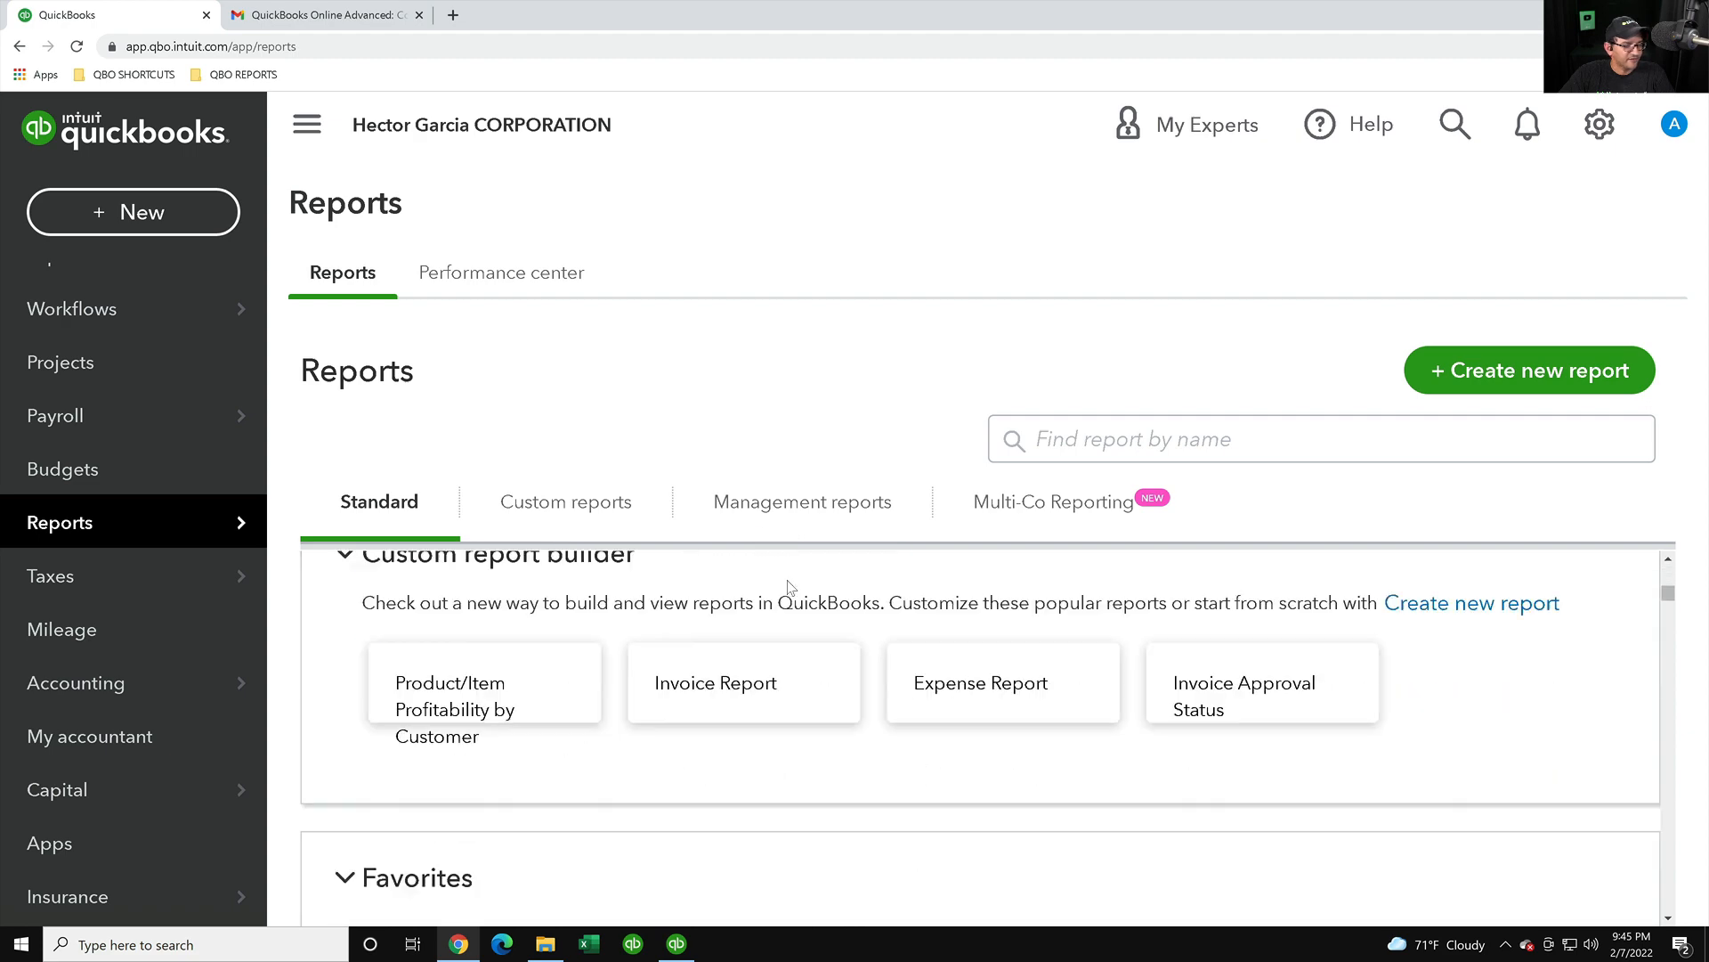
{"action": "scroll", "coordinate": [712, 550], "scroll_direction": "down", "scroll_amount": 4}
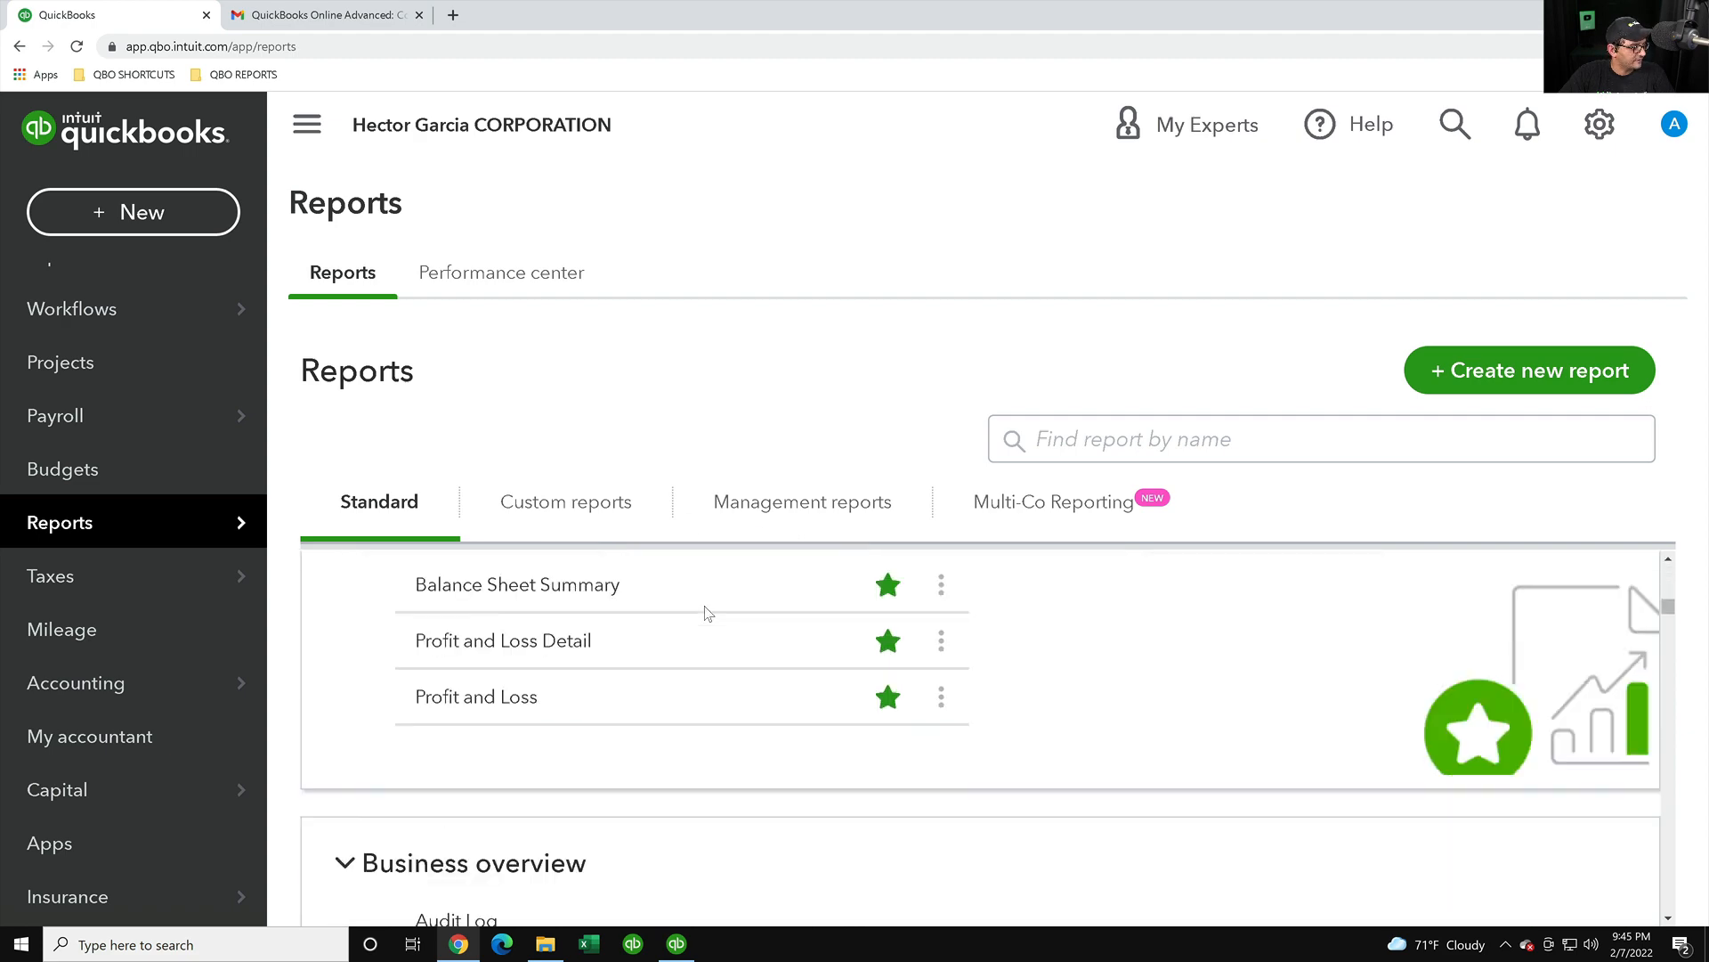
{"action": "left_click", "coordinate": [452, 699]}
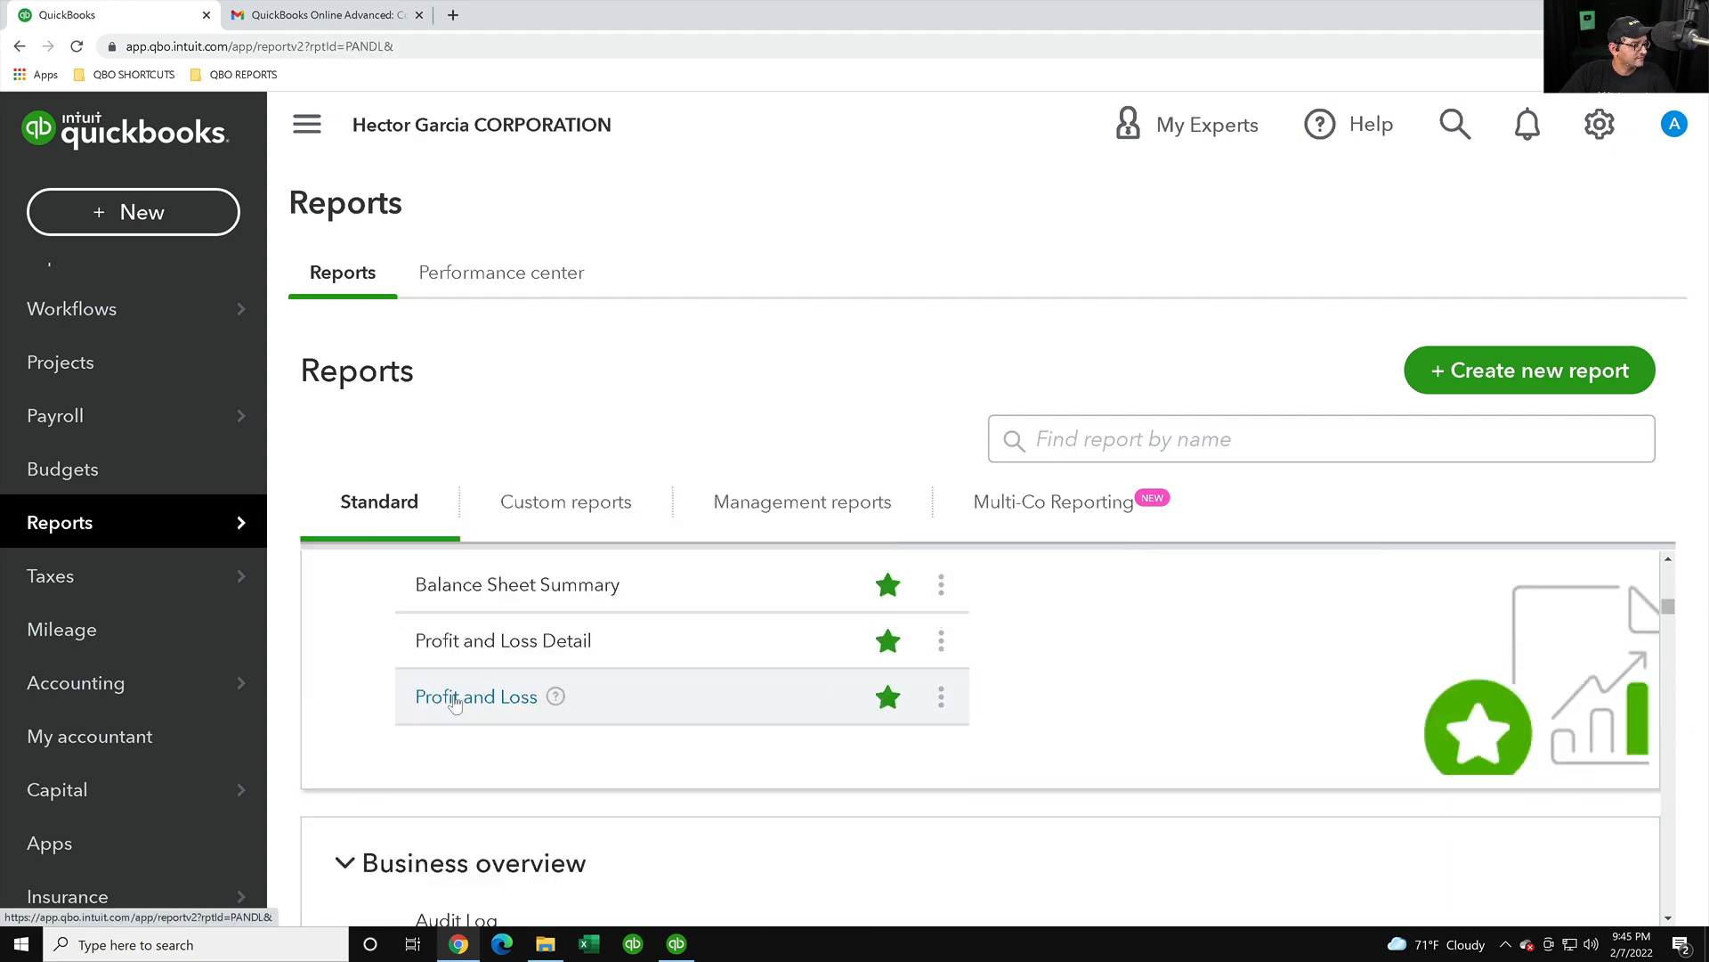
- Rerun it for All Dates and compare its $210,959.34 net income with Desktop's 239,324.34
{"action": "scroll", "coordinate": [704, 354], "scroll_direction": "down", "scroll_amount": 3}
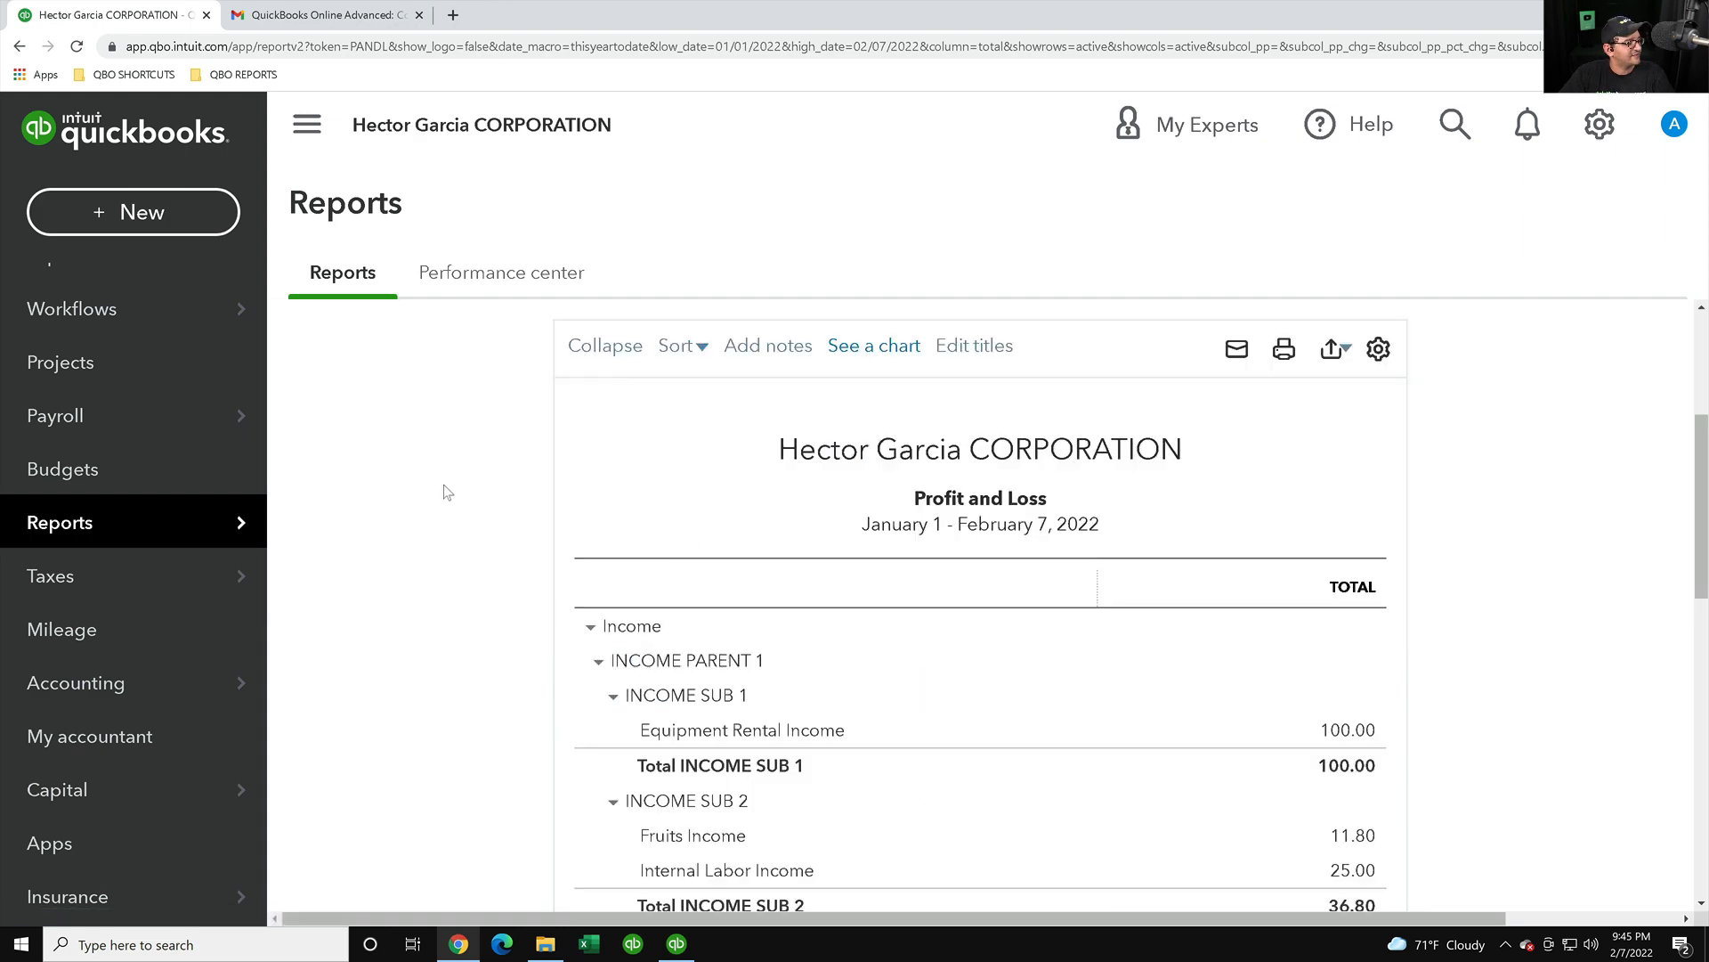
{"action": "scroll", "coordinate": [446, 492], "scroll_direction": "up", "scroll_amount": 4}
{"action": "left_click", "coordinate": [396, 467]}
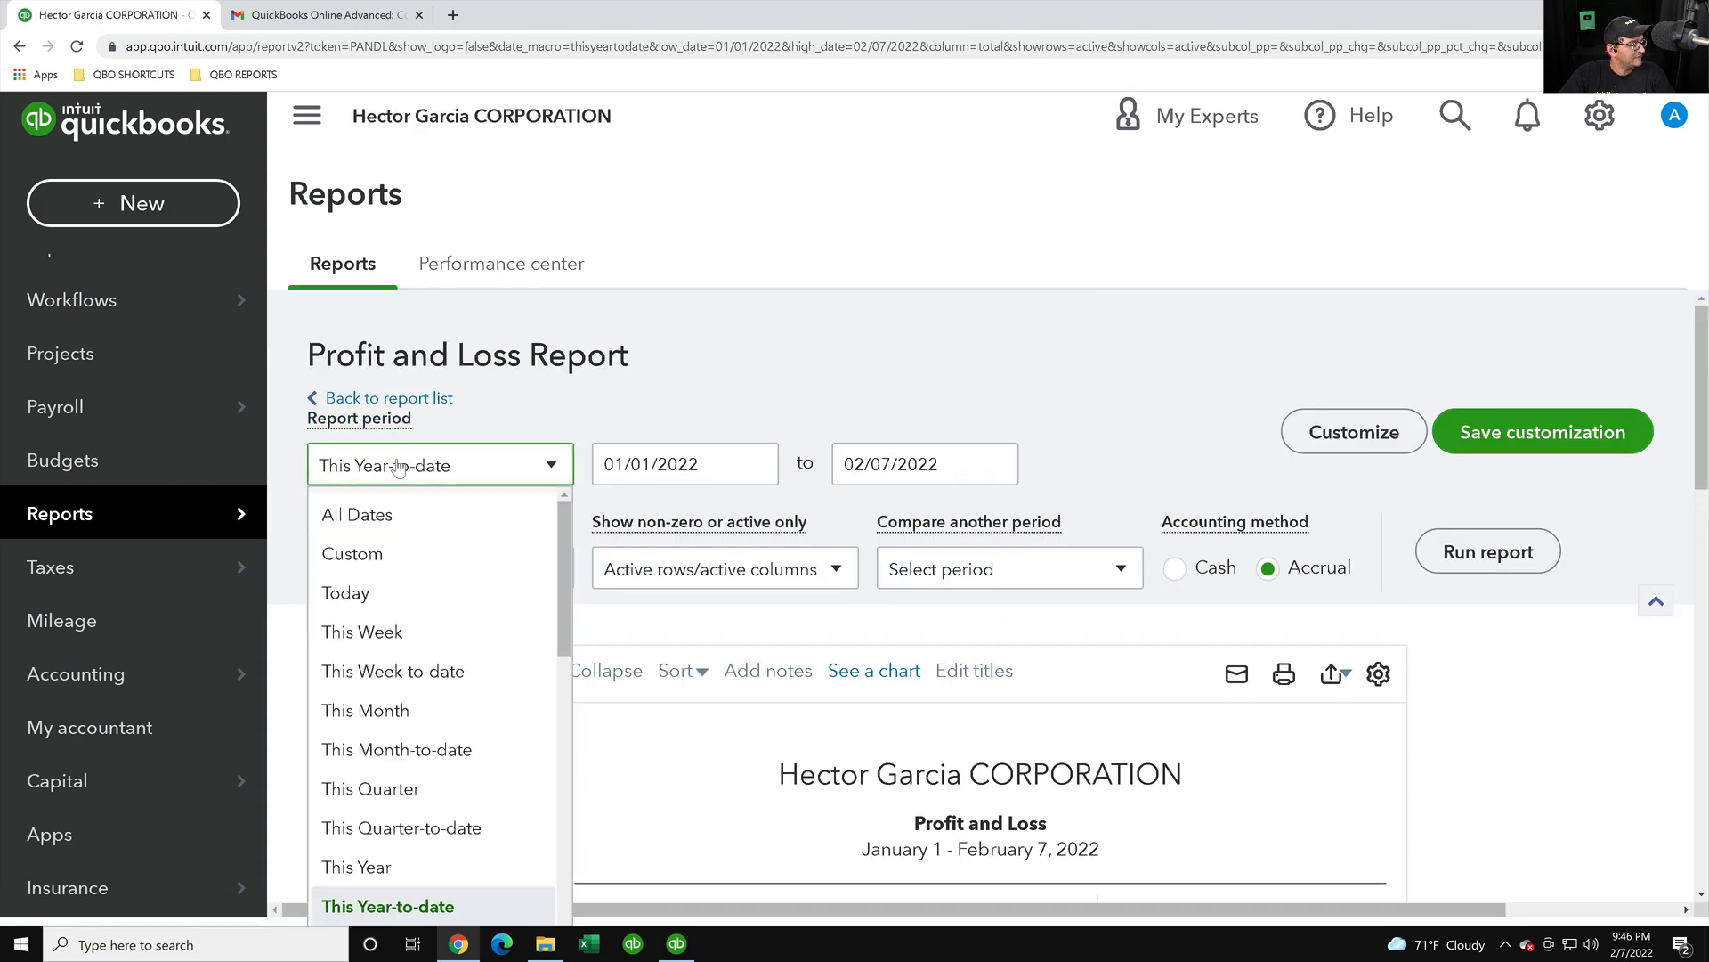
{"action": "left_click", "coordinate": [360, 514]}
{"action": "left_click", "coordinate": [1524, 570]}
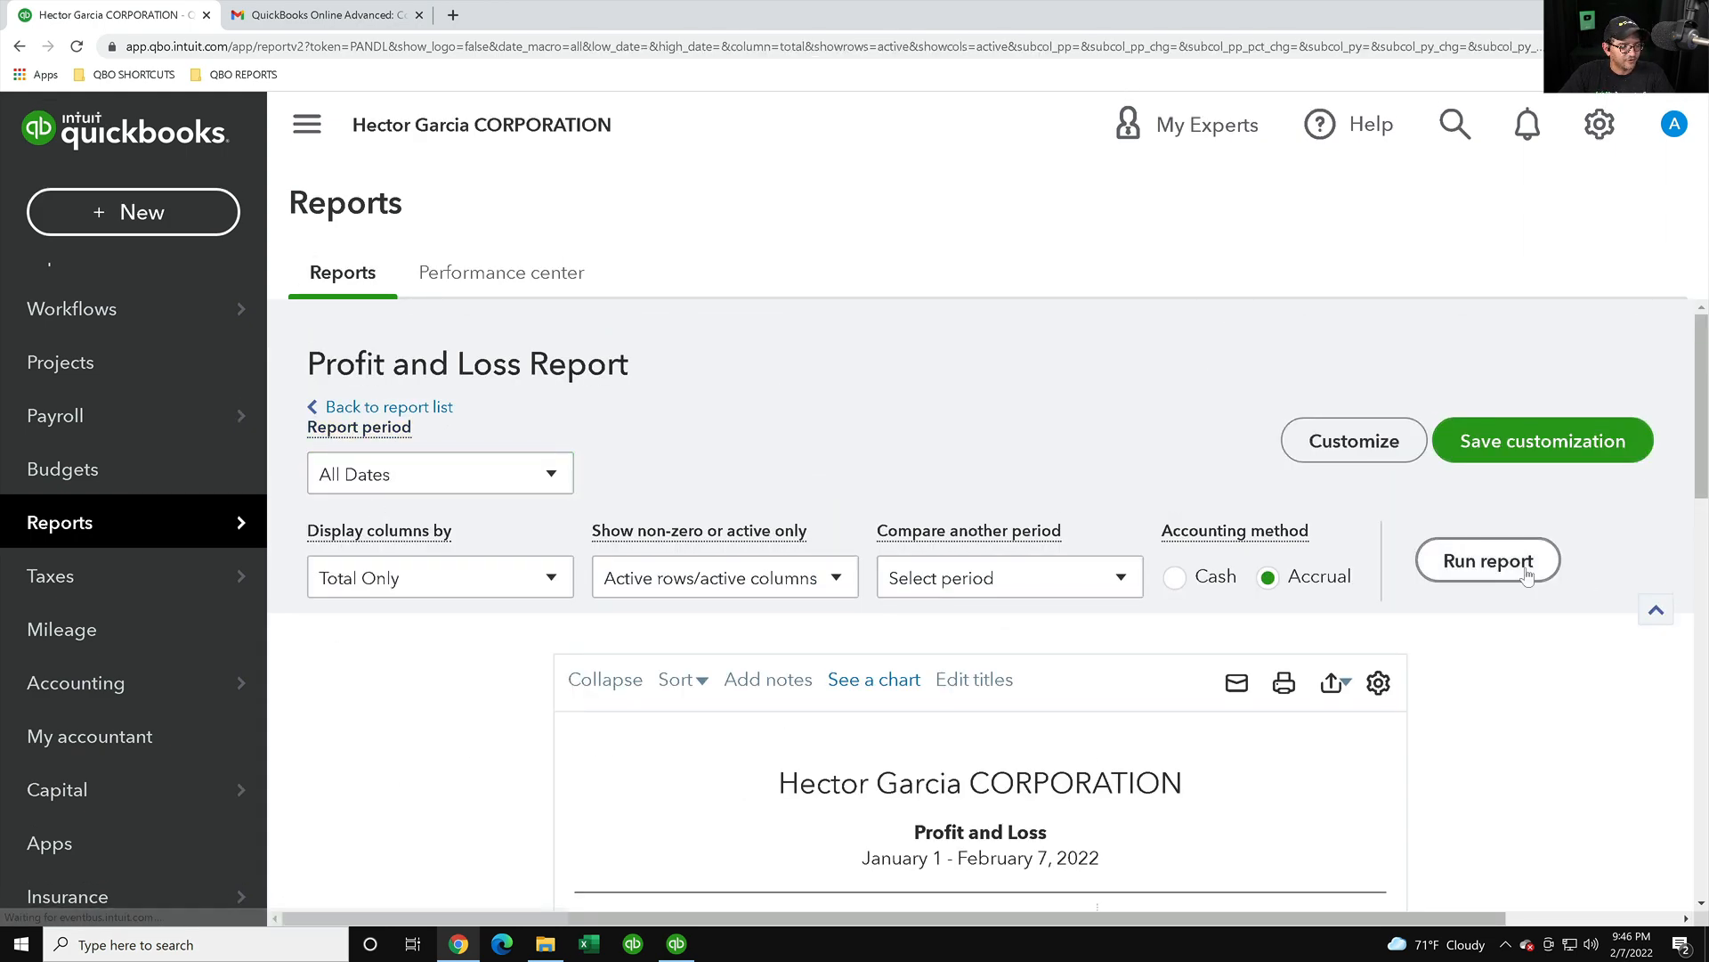
{"action": "scroll", "coordinate": [1309, 671], "scroll_direction": "down", "scroll_amount": 15}
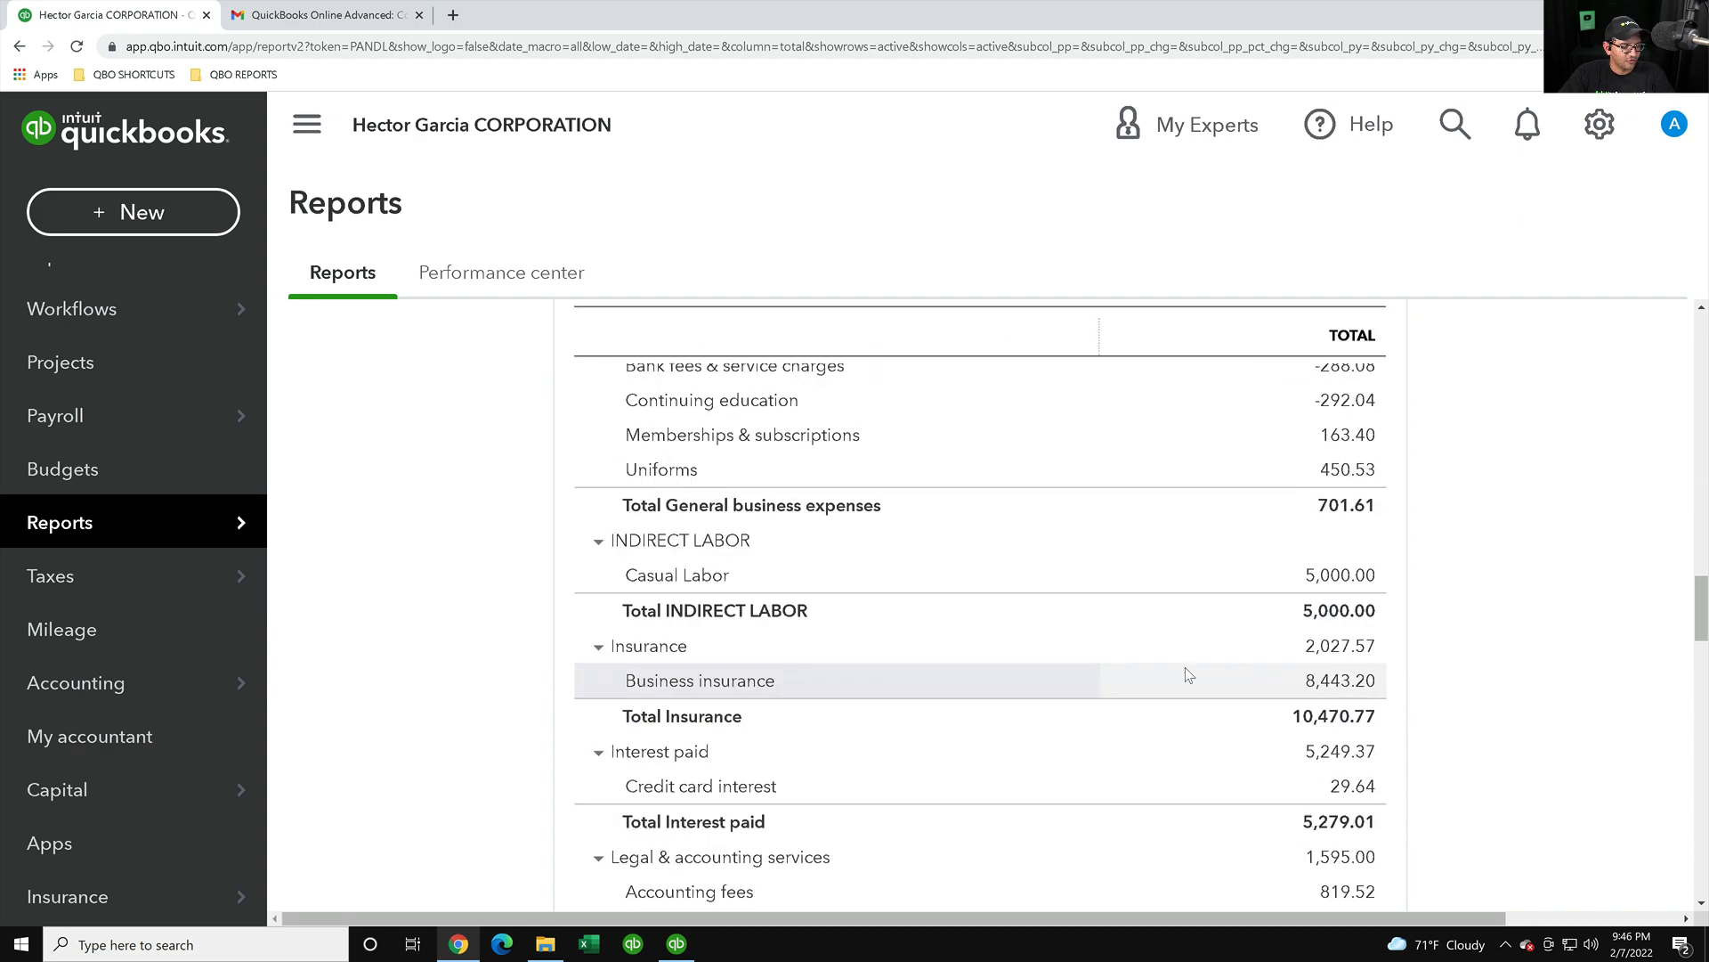
{"action": "scroll", "coordinate": [1189, 675], "scroll_direction": "down", "scroll_amount": 12}
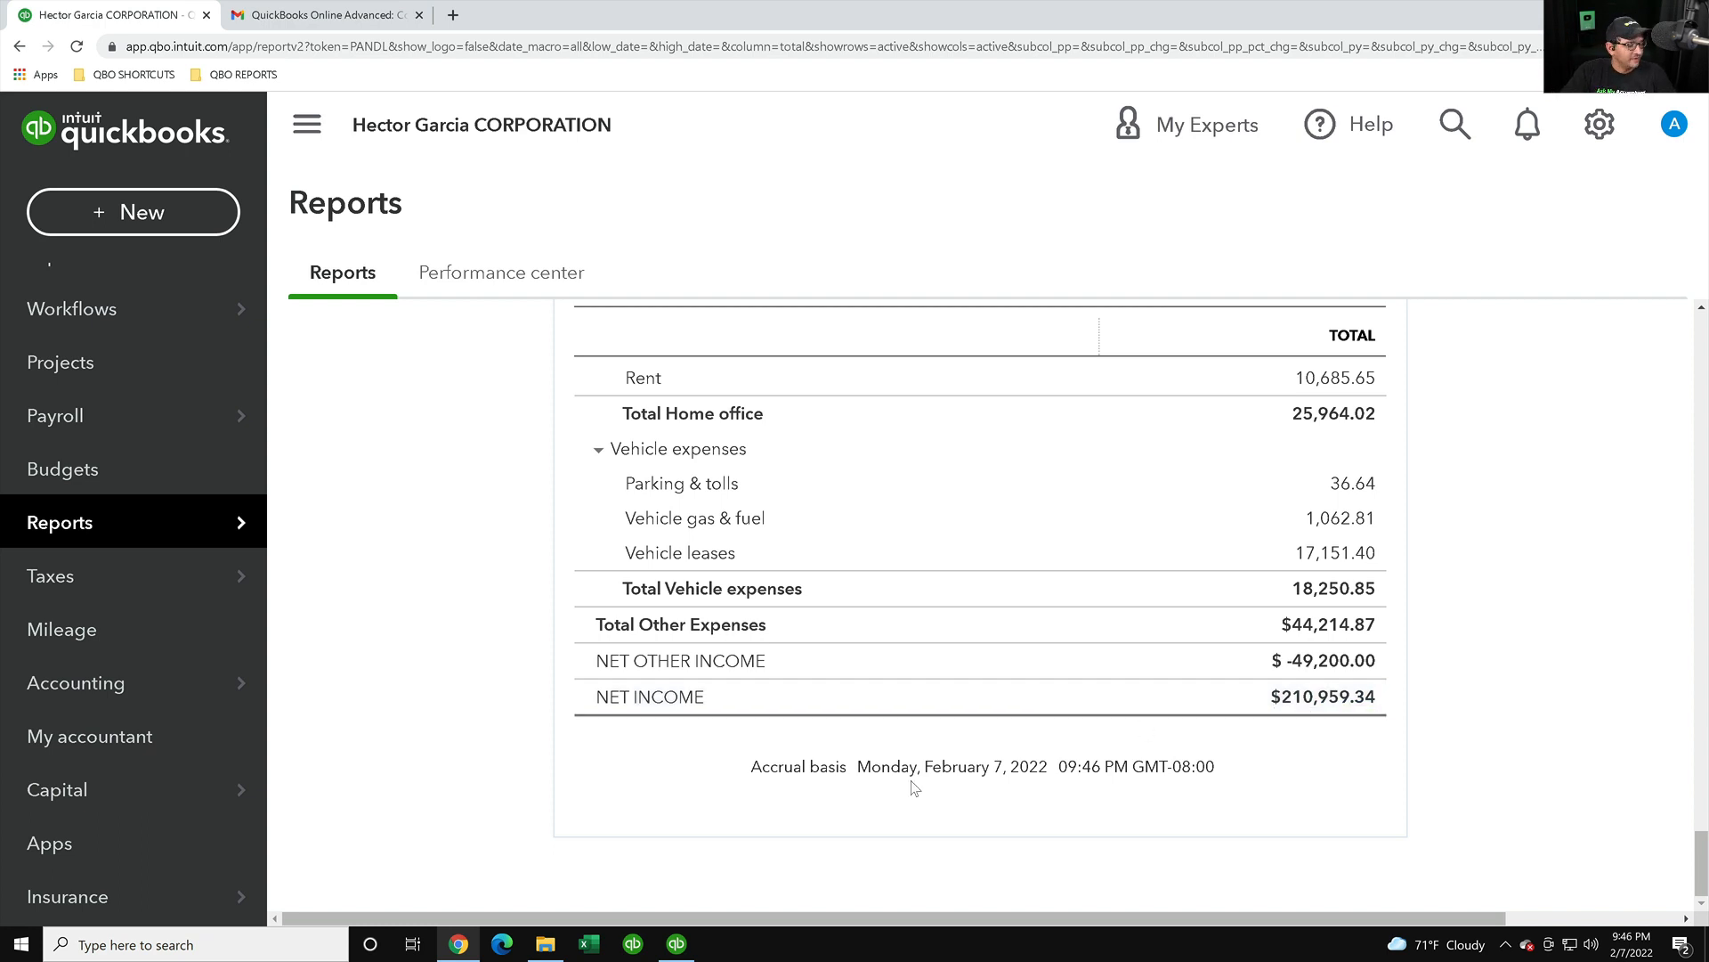
{"action": "left_click", "coordinate": [693, 942]}
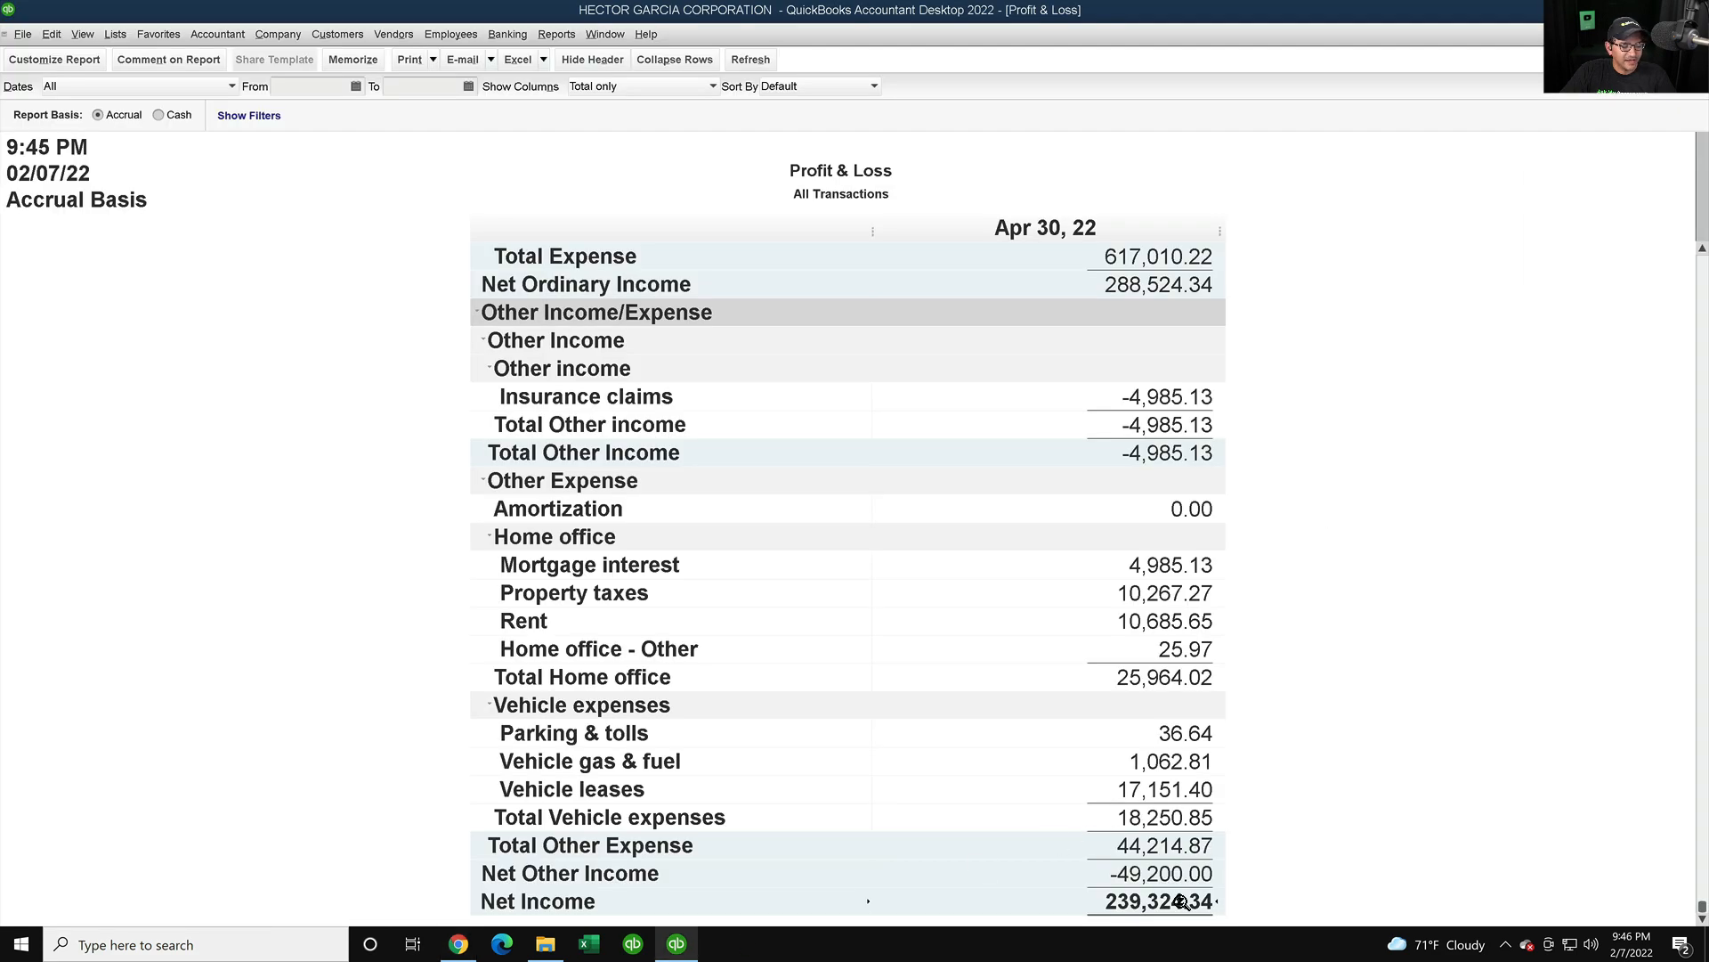
{"action": "left_click", "coordinate": [458, 944]}
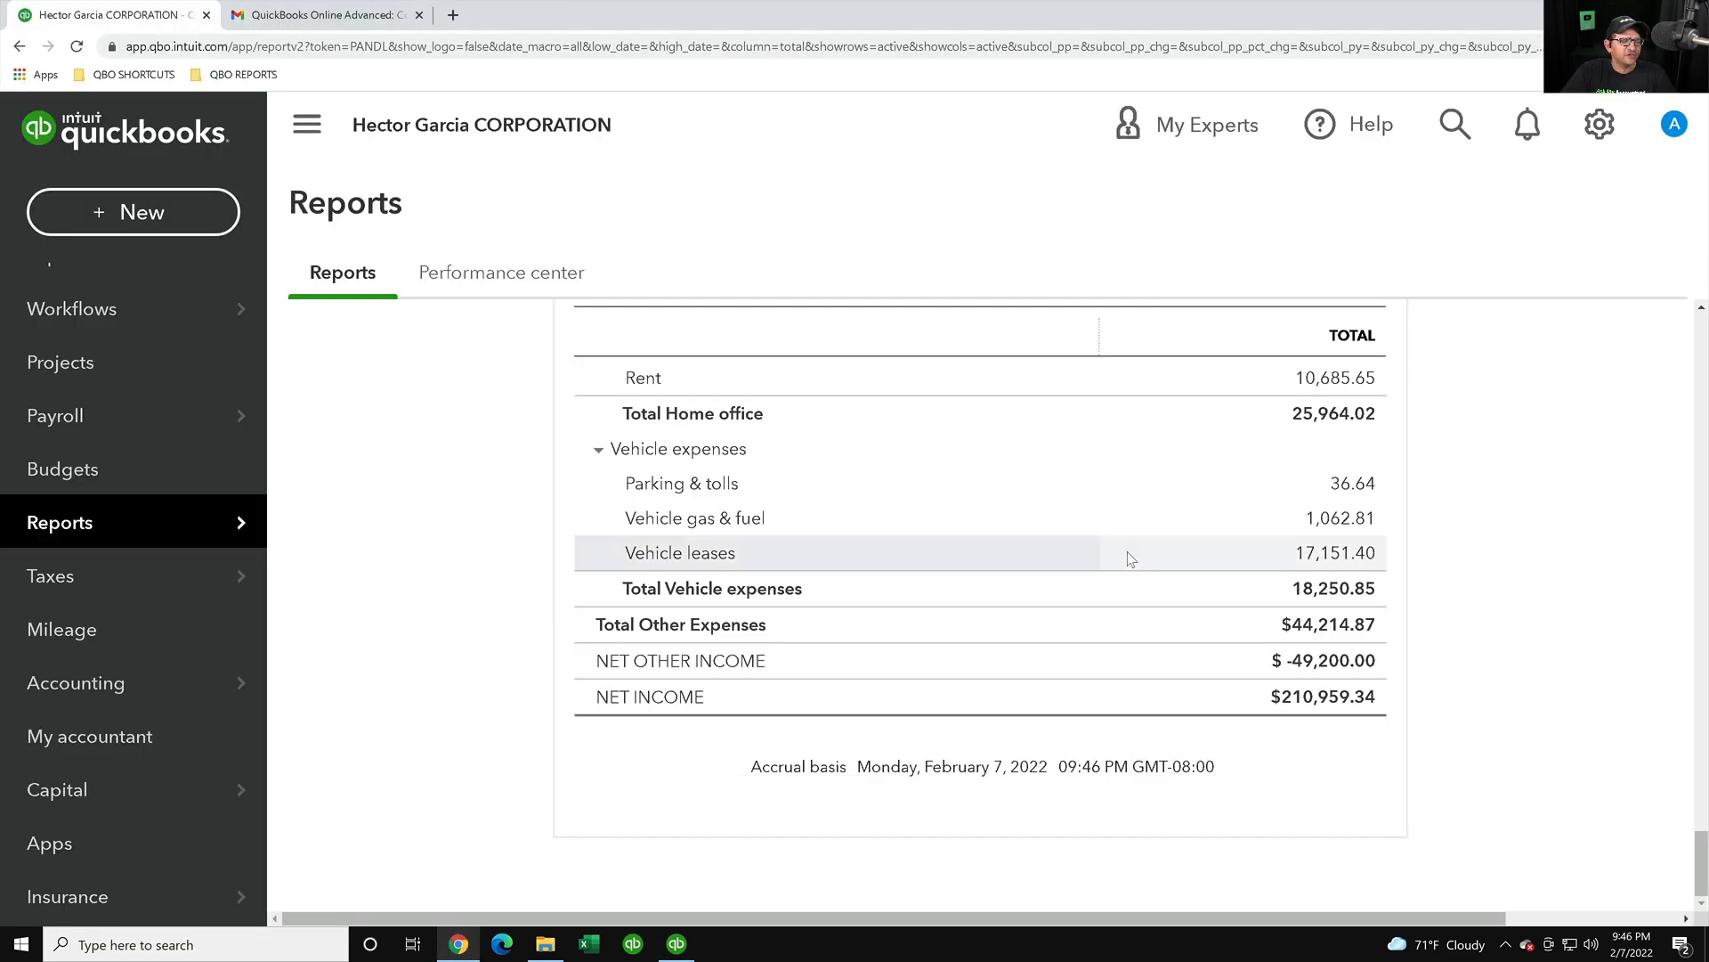
{"action": "scroll", "coordinate": [1130, 558], "scroll_direction": "up", "scroll_amount": 20}
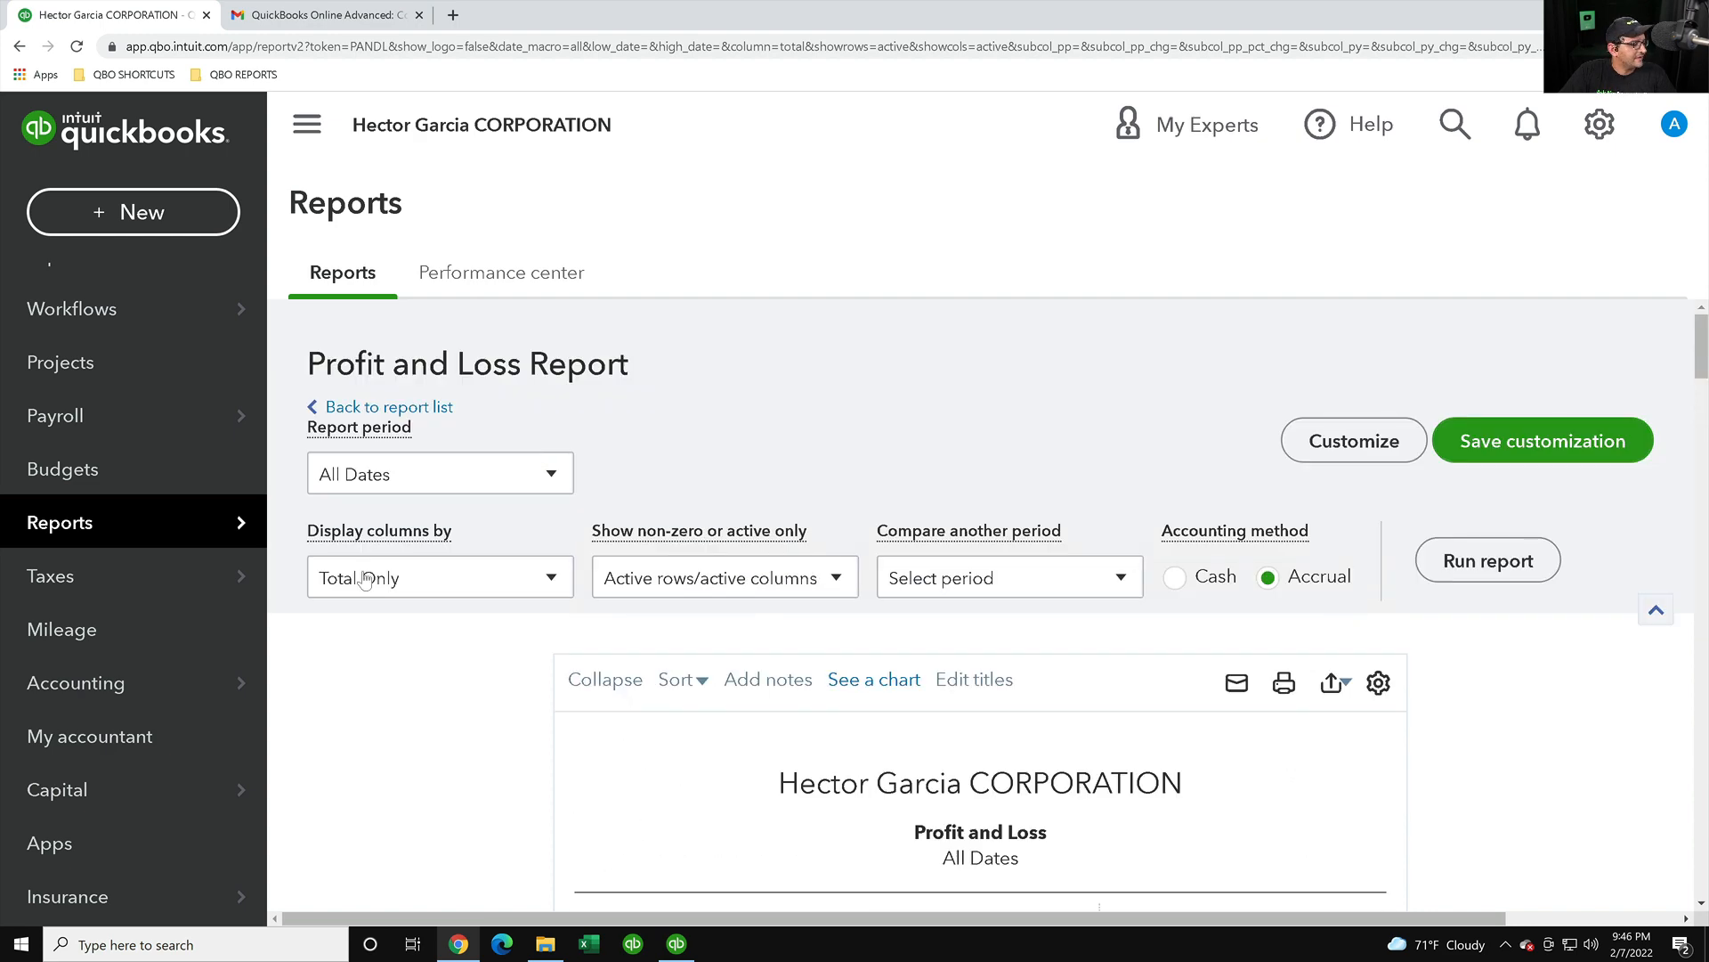
- Rerun the Online Profit and Loss with columns by Years and collapse the side navigation
{"action": "left_click", "coordinate": [364, 579]}
{"action": "left_click", "coordinate": [348, 328]}
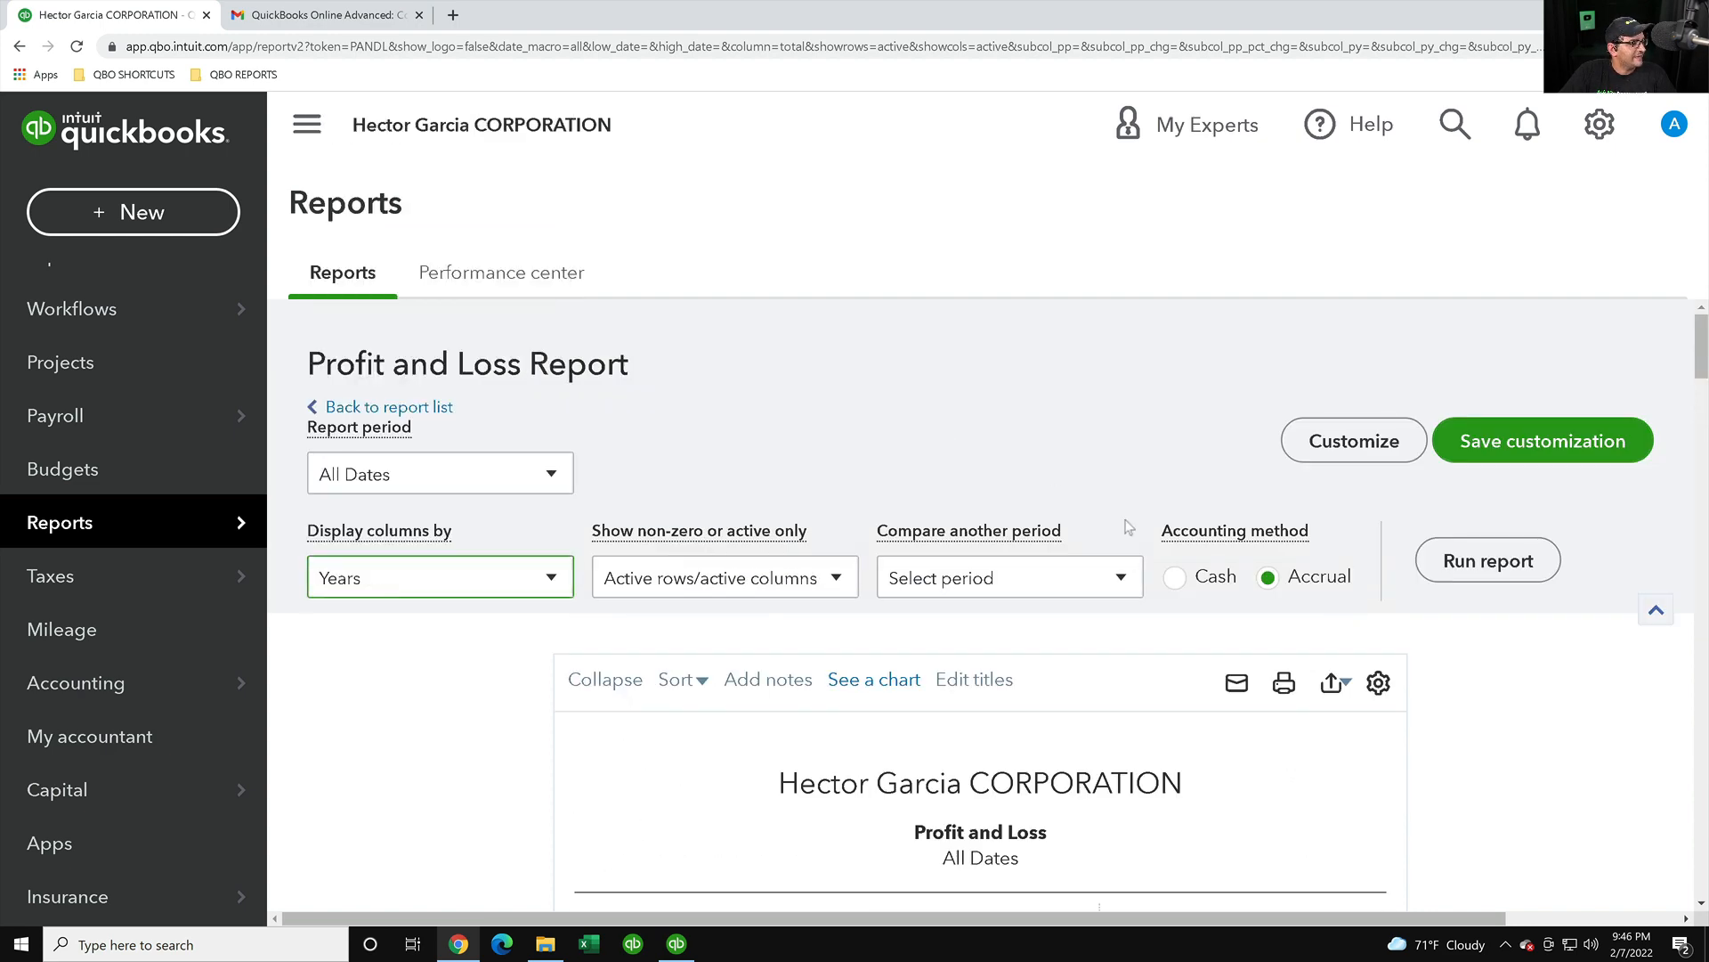
{"action": "left_click", "coordinate": [1478, 563]}
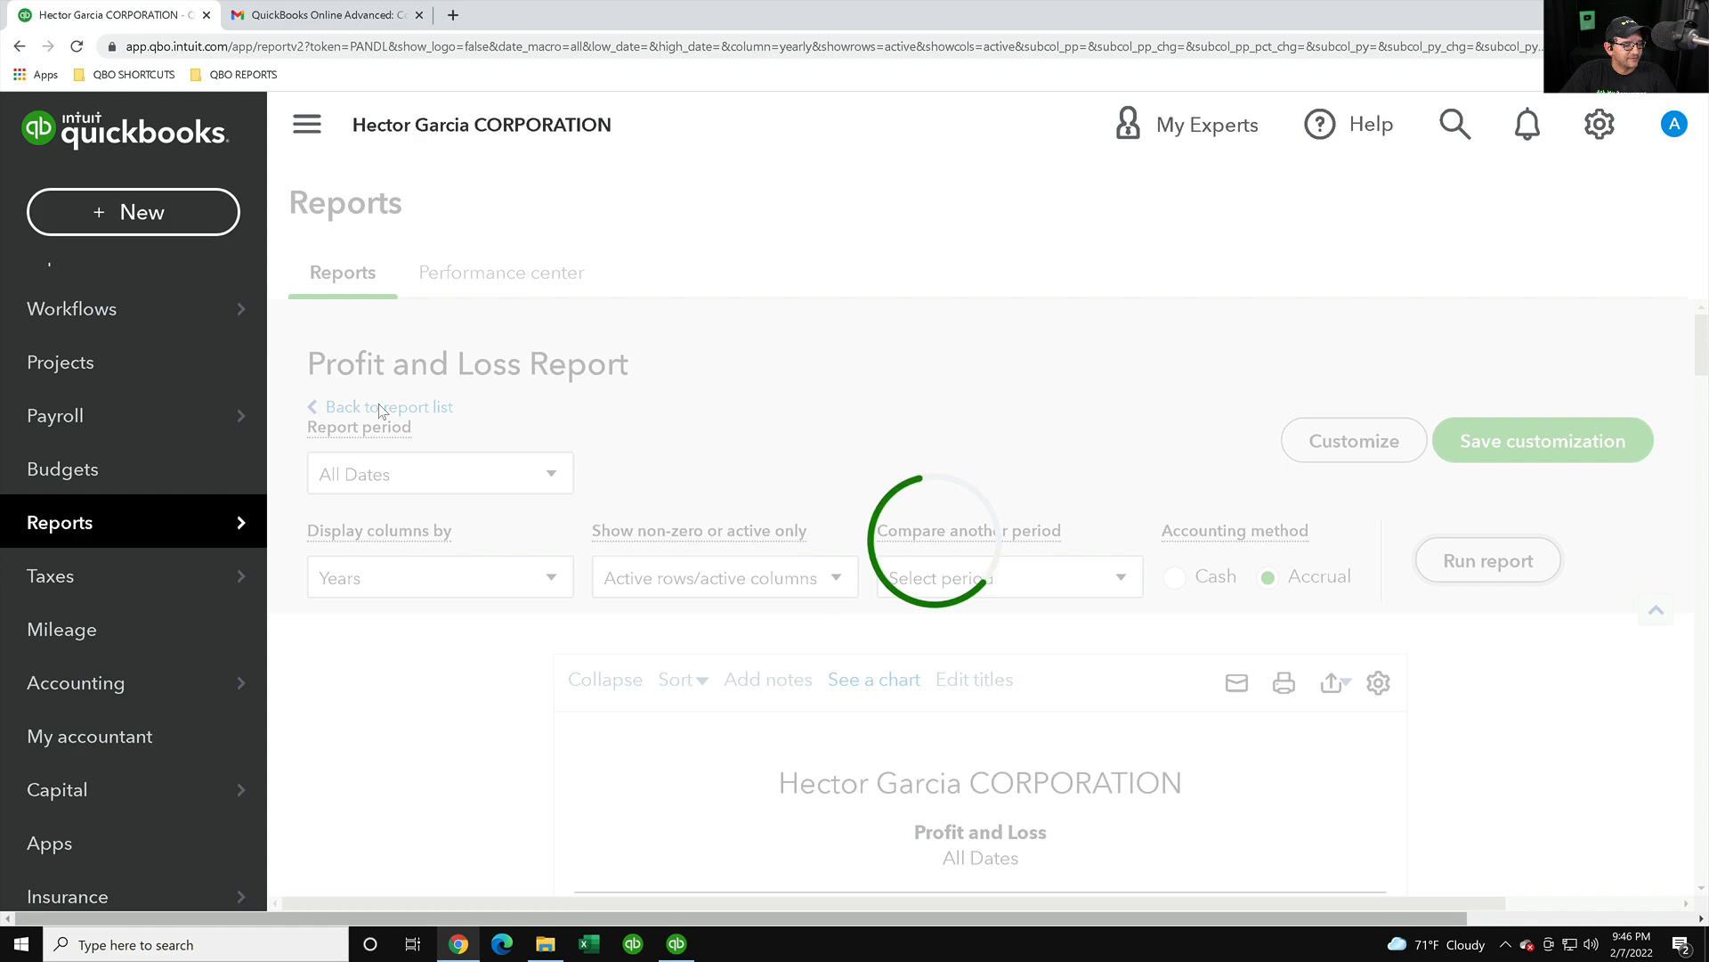
{"action": "left_click", "coordinate": [309, 126]}
{"action": "scroll", "coordinate": [1028, 775], "scroll_direction": "down", "scroll_amount": 1}
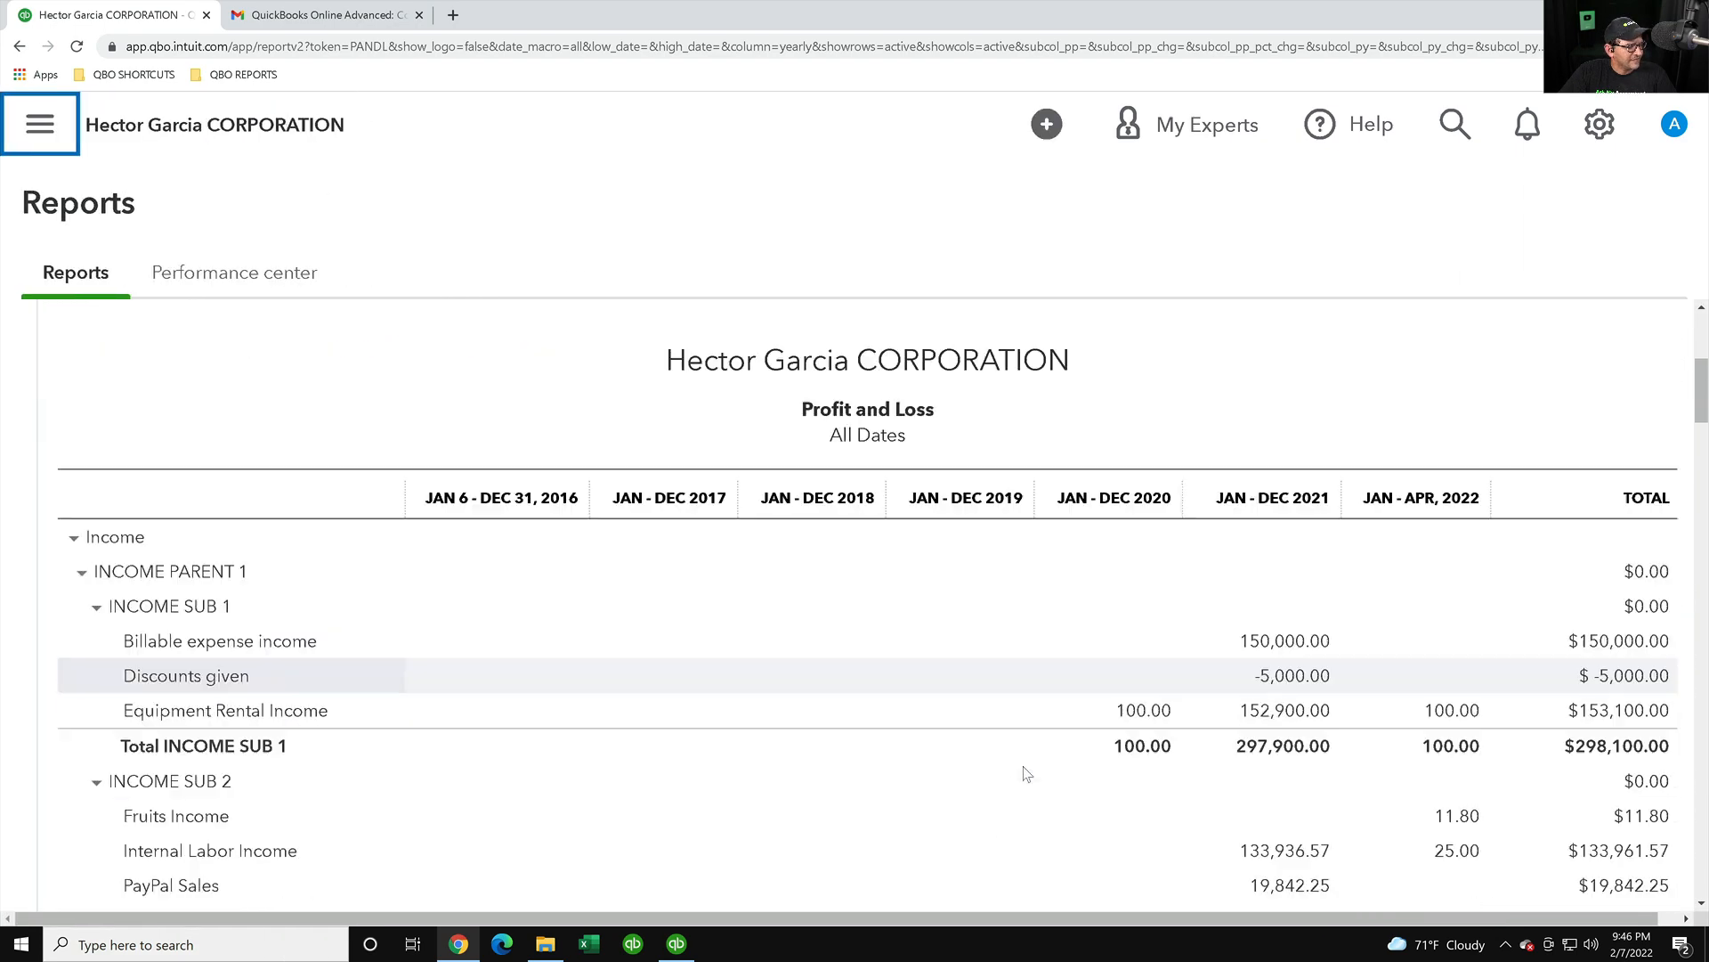
{"action": "scroll", "coordinate": [1028, 774], "scroll_direction": "down", "scroll_amount": 15}
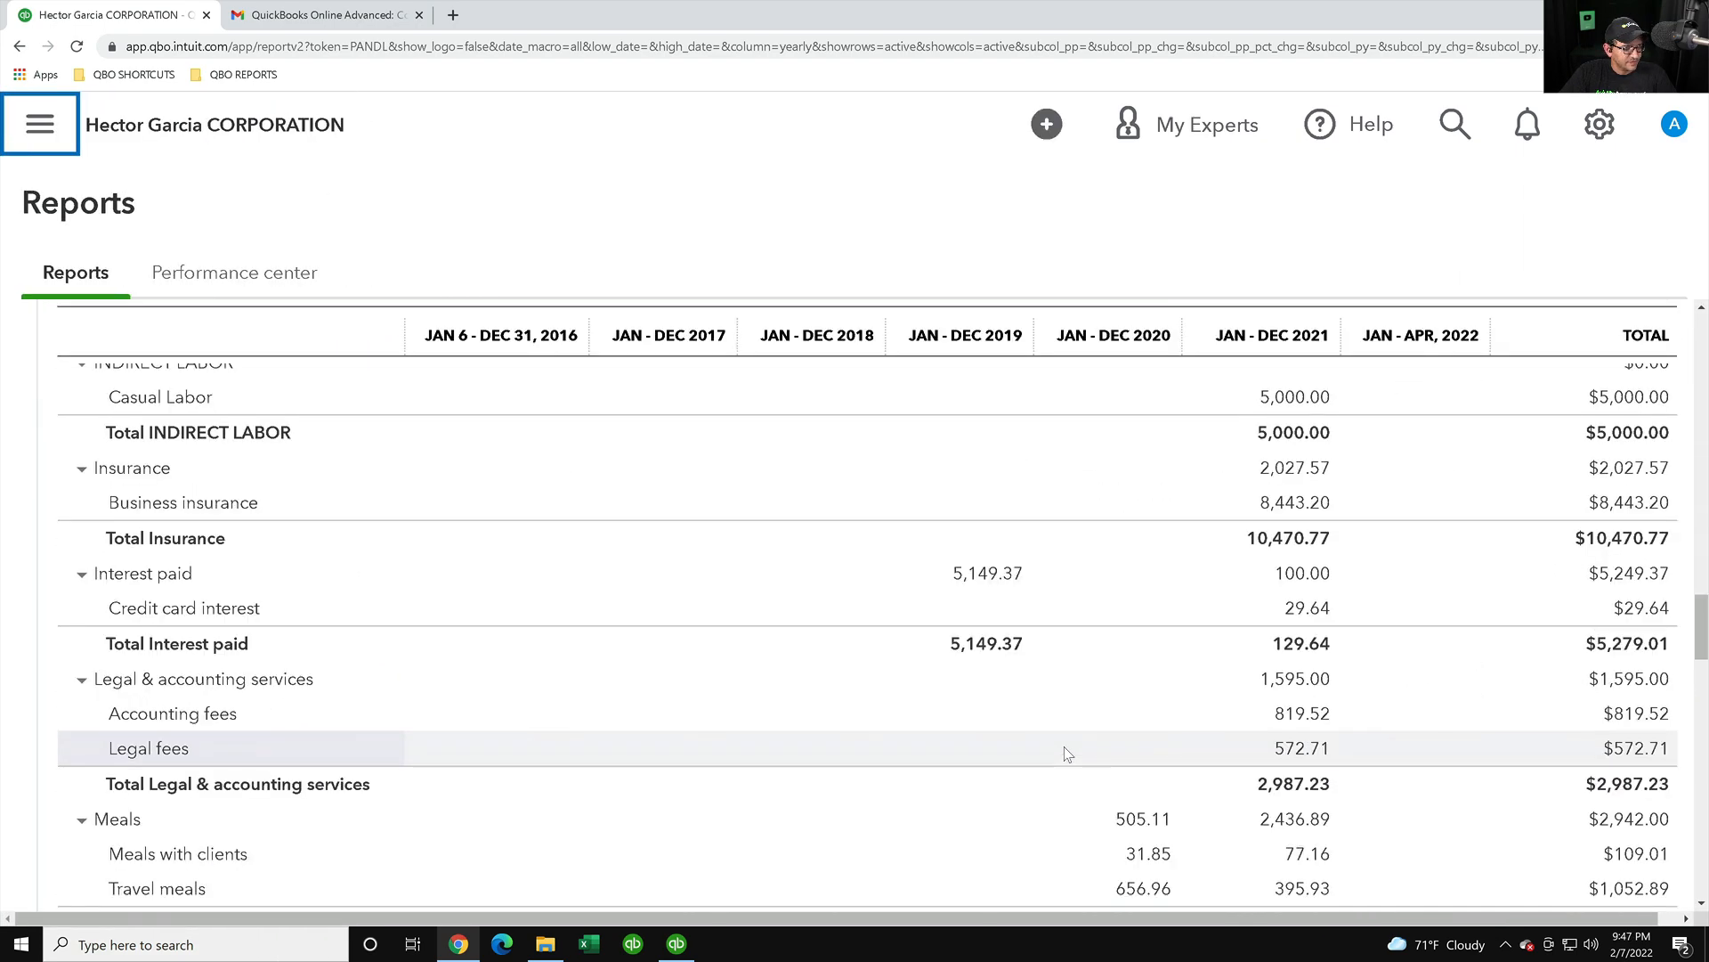
{"action": "scroll", "coordinate": [1067, 754], "scroll_direction": "down", "scroll_amount": 15}
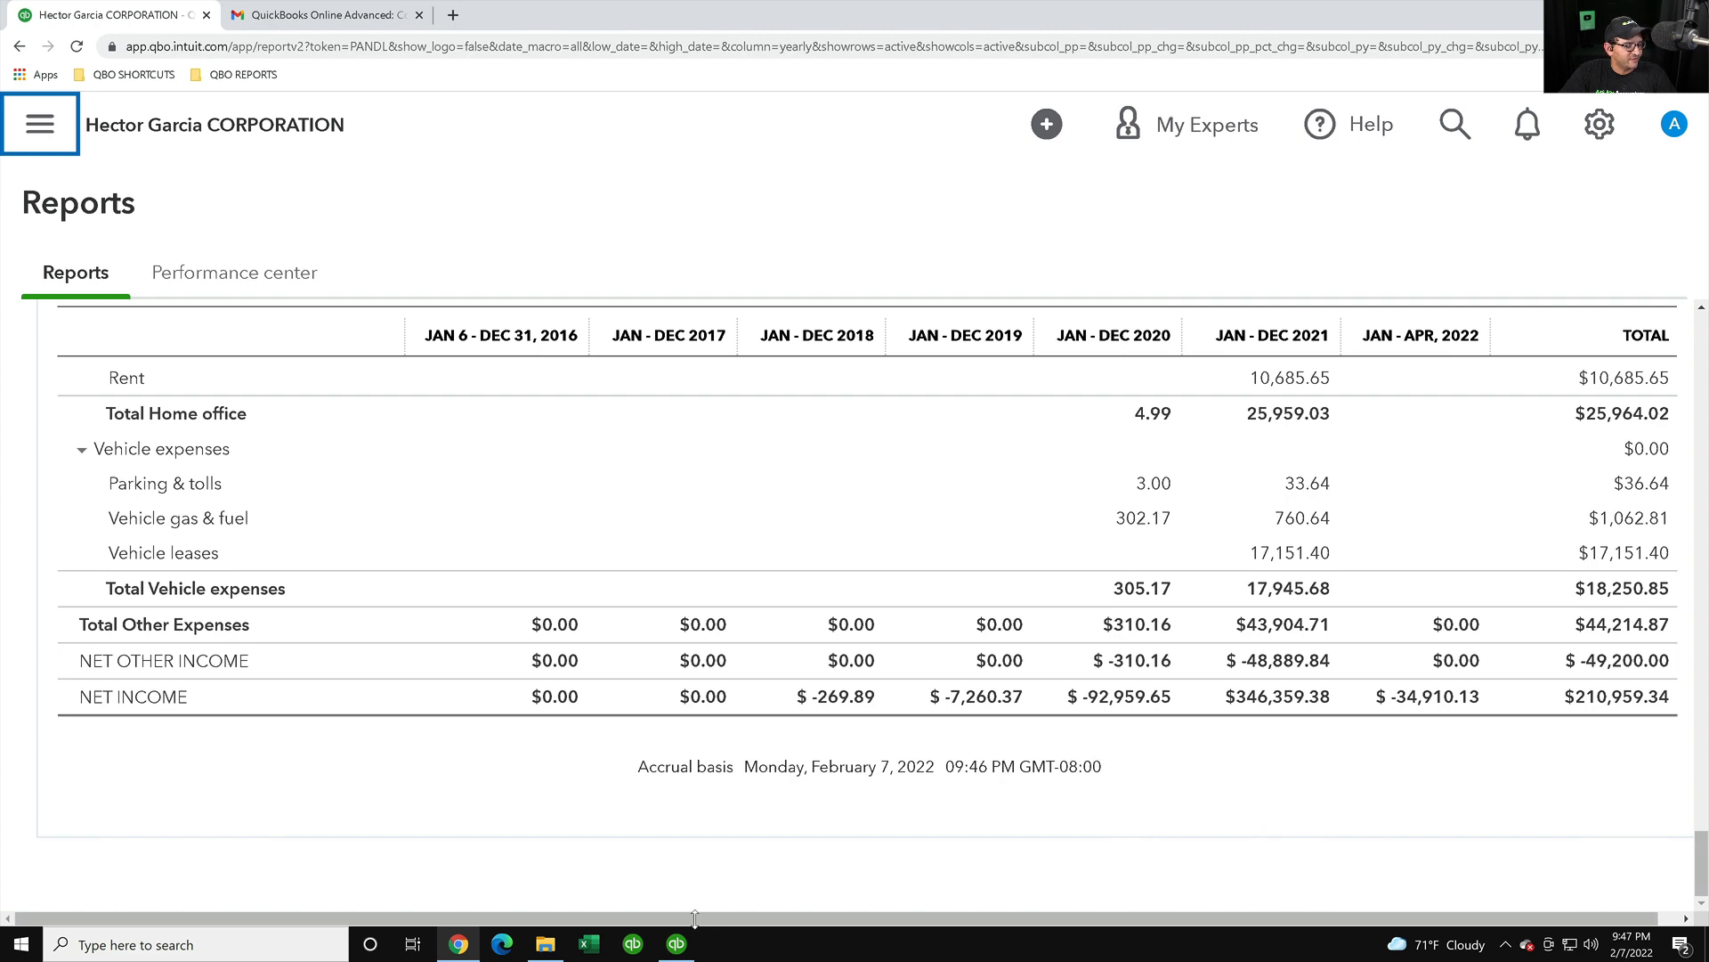
- Set the Desktop Profit & Loss to show columns by Year
{"action": "left_click", "coordinate": [677, 943]}
{"action": "scroll", "coordinate": [600, 373], "scroll_direction": "up", "scroll_amount": 1}
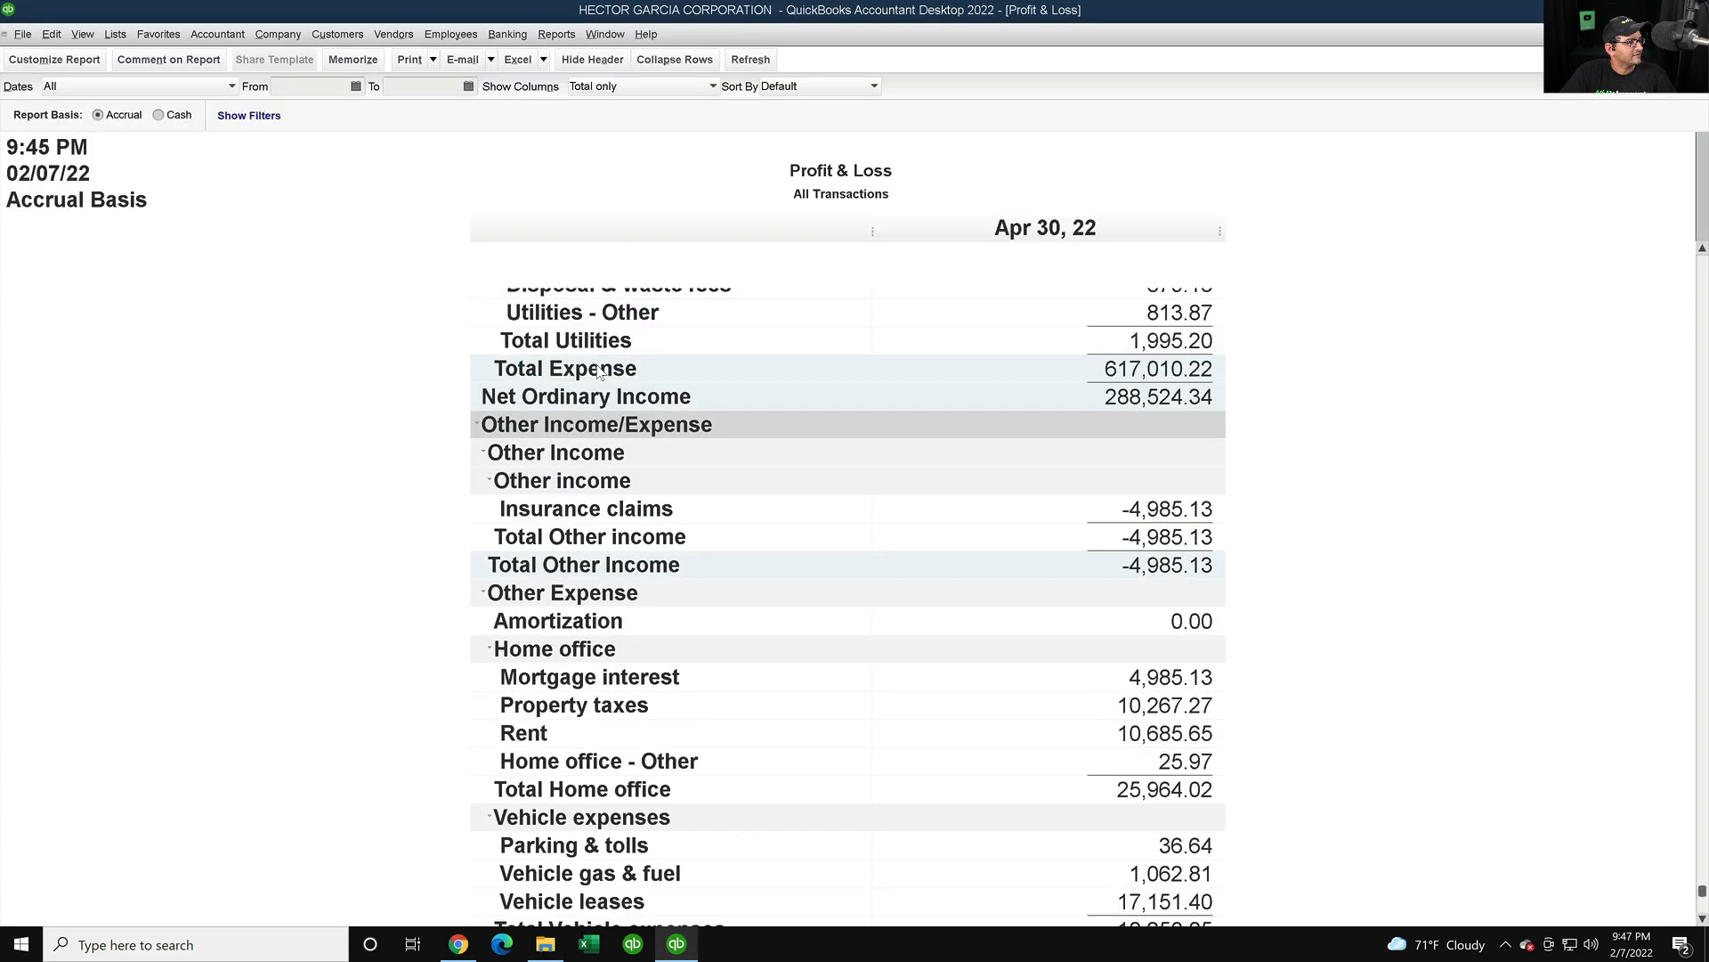
{"action": "scroll", "coordinate": [599, 372], "scroll_direction": "up", "scroll_amount": 20}
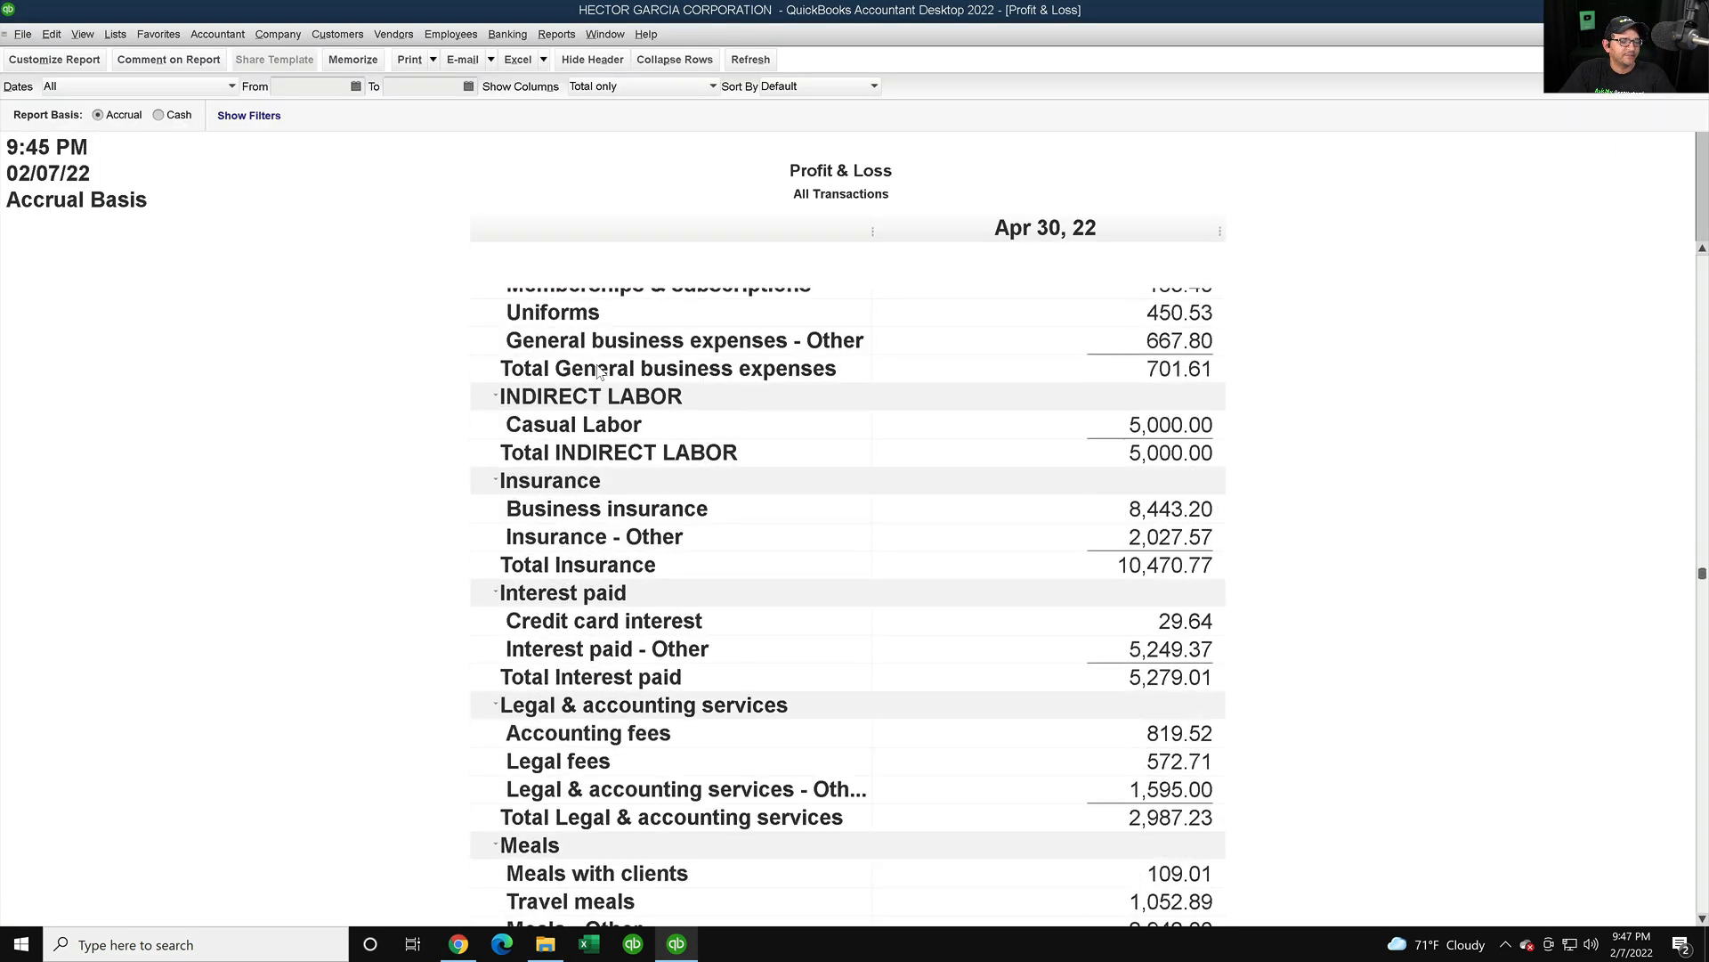
{"action": "scroll", "coordinate": [600, 372], "scroll_direction": "up", "scroll_amount": 20}
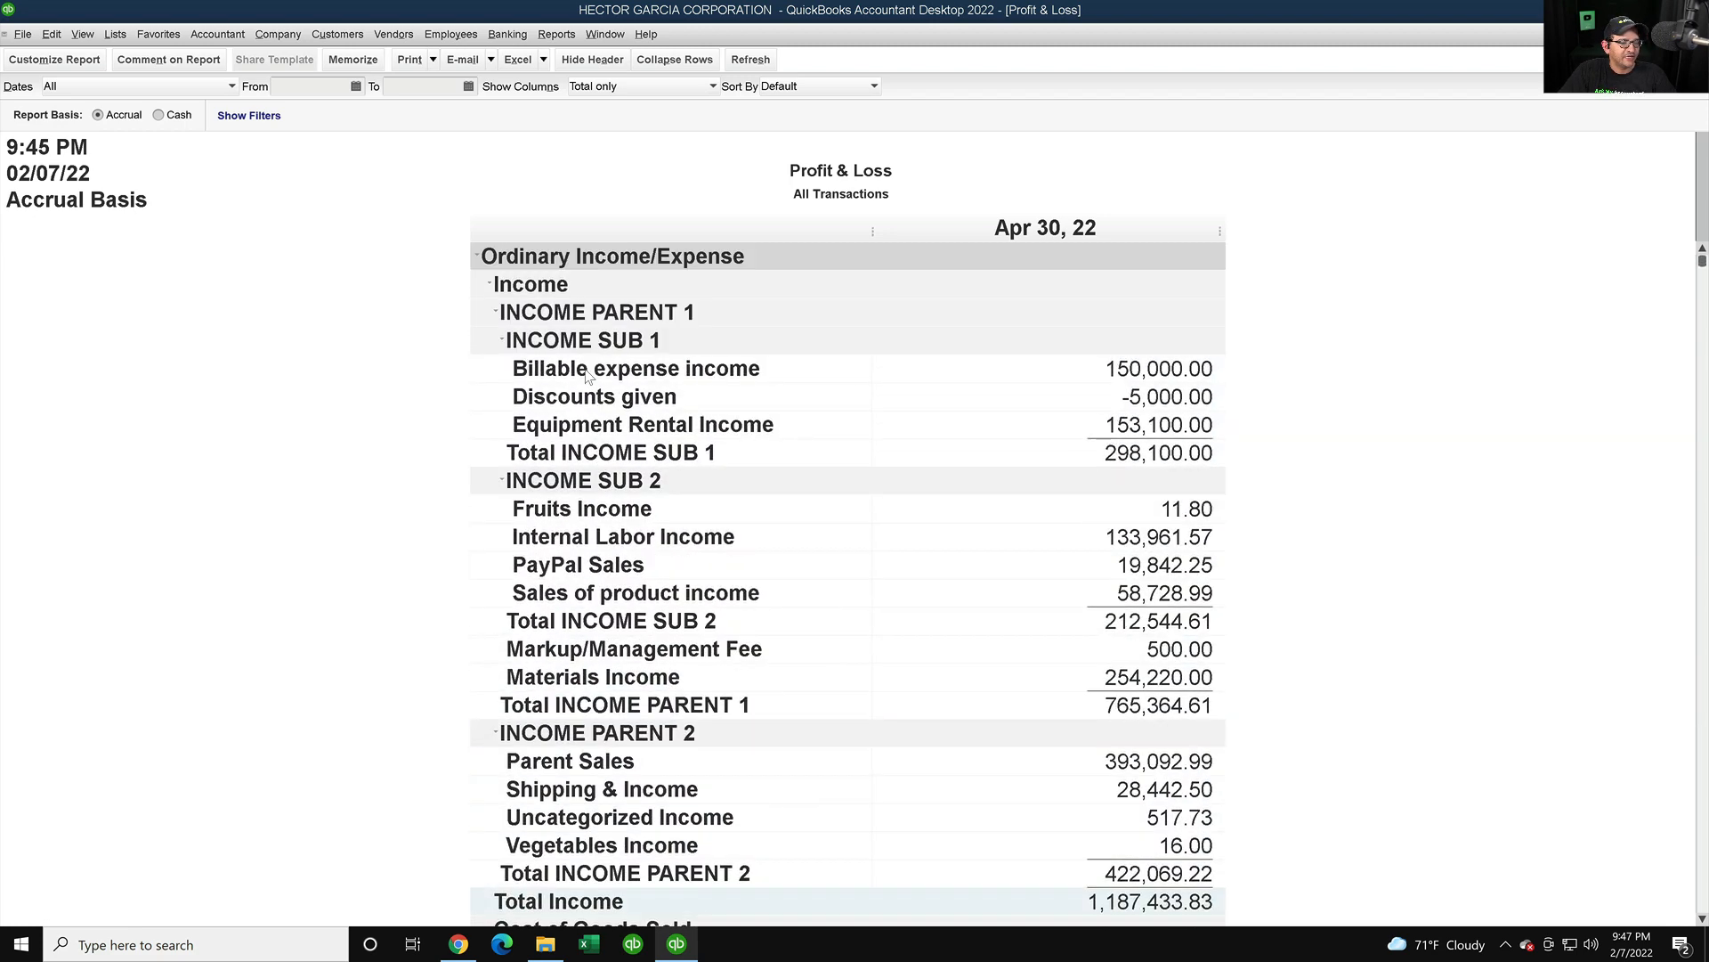
{"action": "left_click", "coordinate": [629, 86]}
{"action": "left_click", "coordinate": [602, 239]}
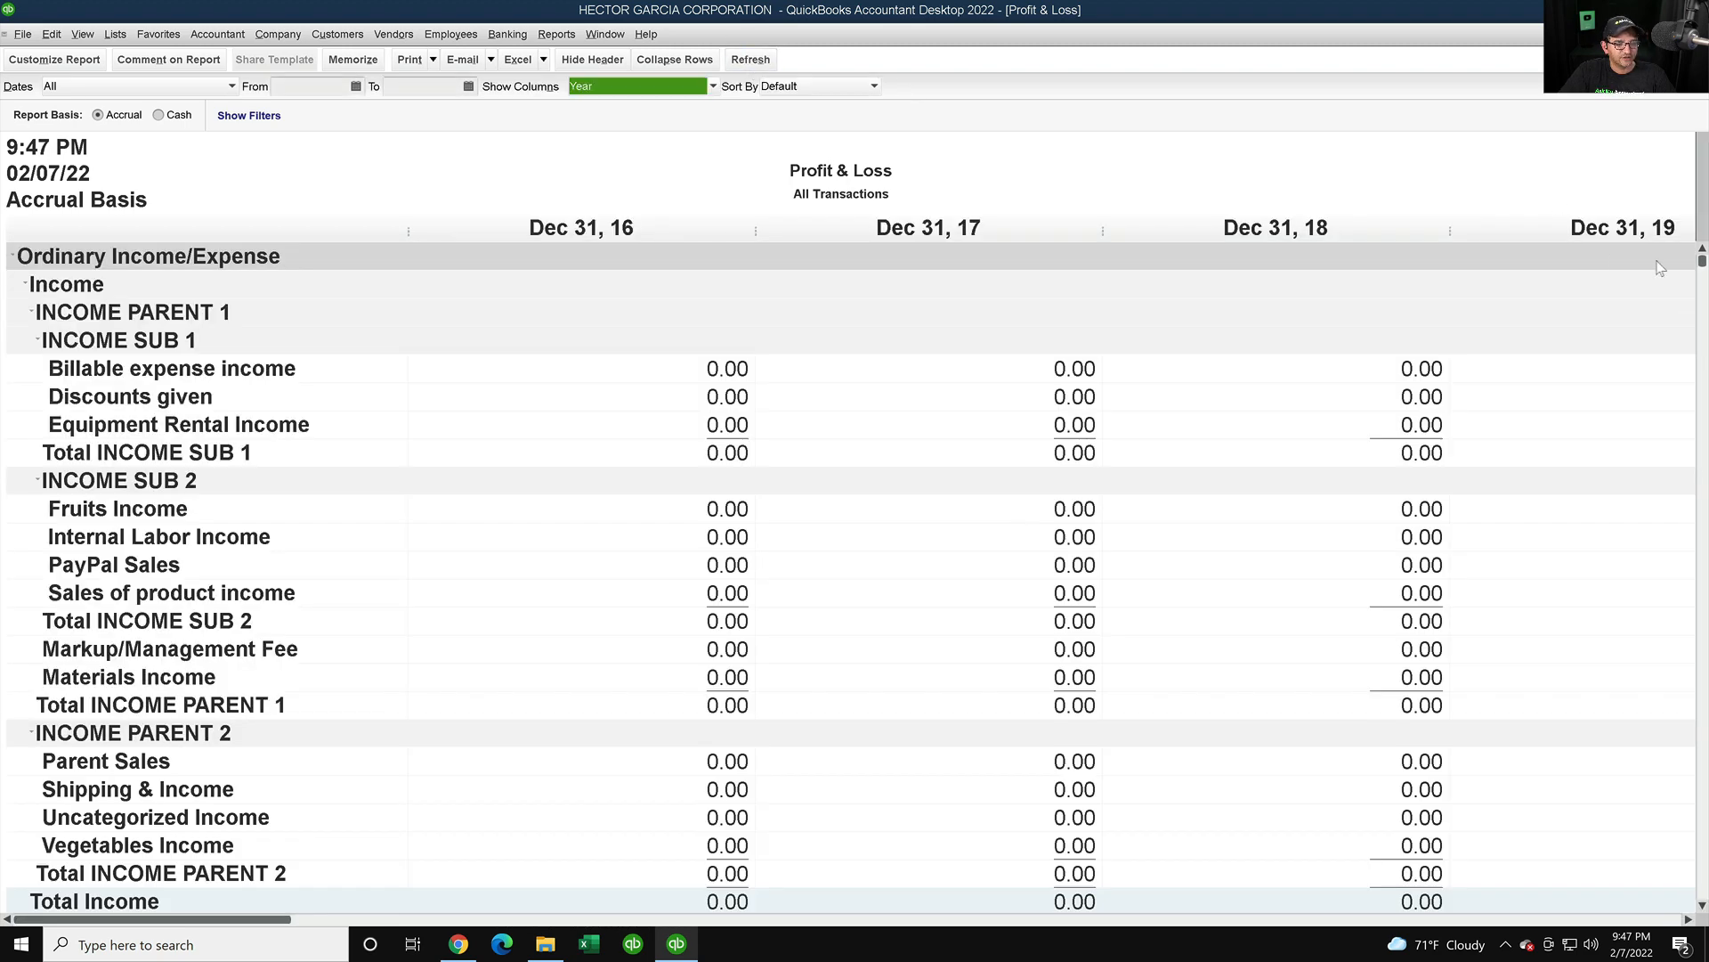
{"action": "left_click_drag", "start_coordinate": [1700, 262], "coordinate": [1698, 890]}
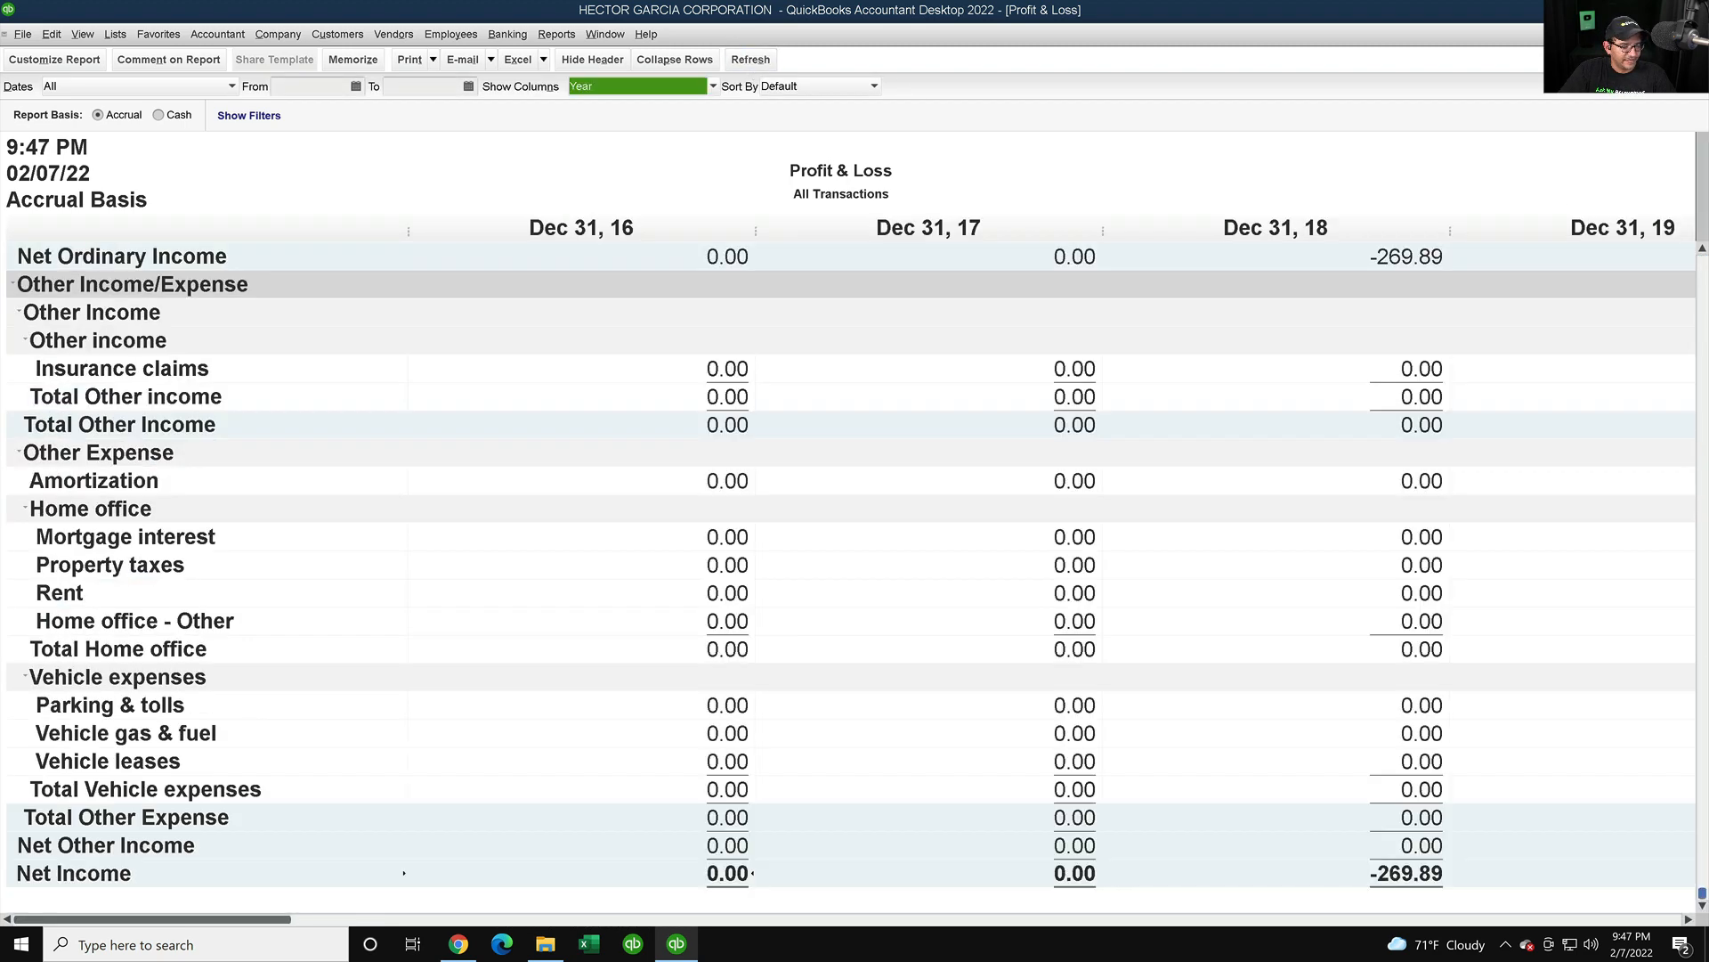
- Compare 2018 net income of -269.89 between Desktop and Online, then bring the 2021, 2022 and TOTAL columns into view
{"action": "left_click", "coordinate": [1390, 872]}
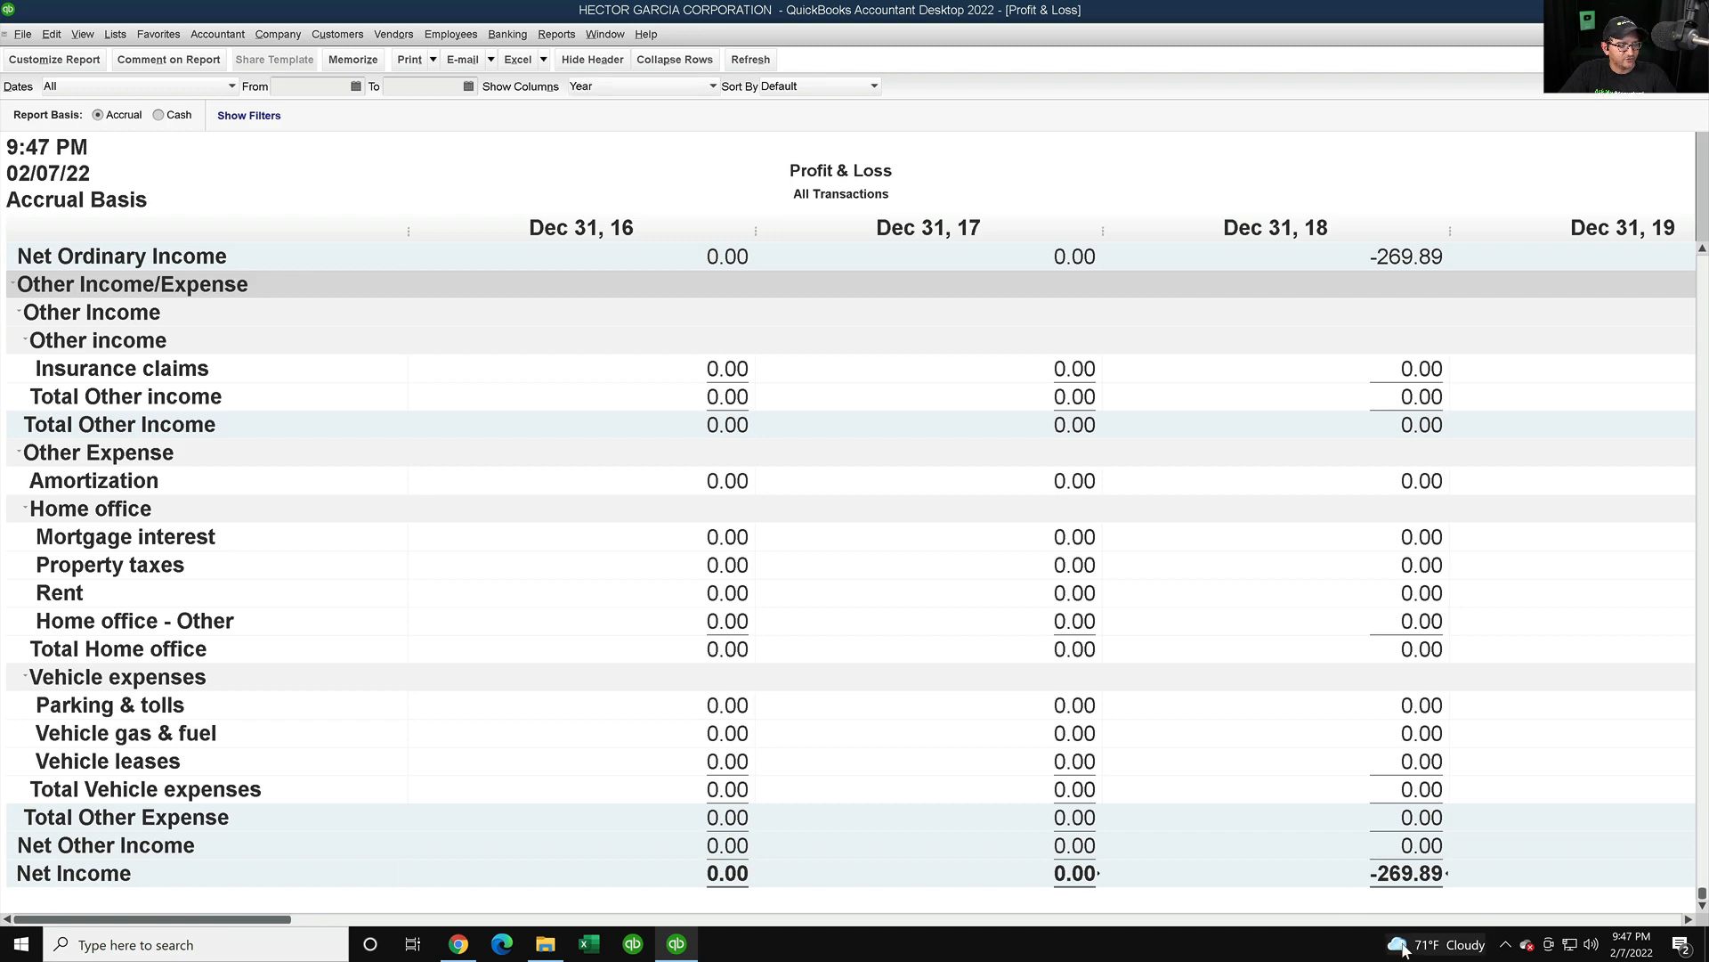
{"action": "left_click", "coordinate": [458, 943]}
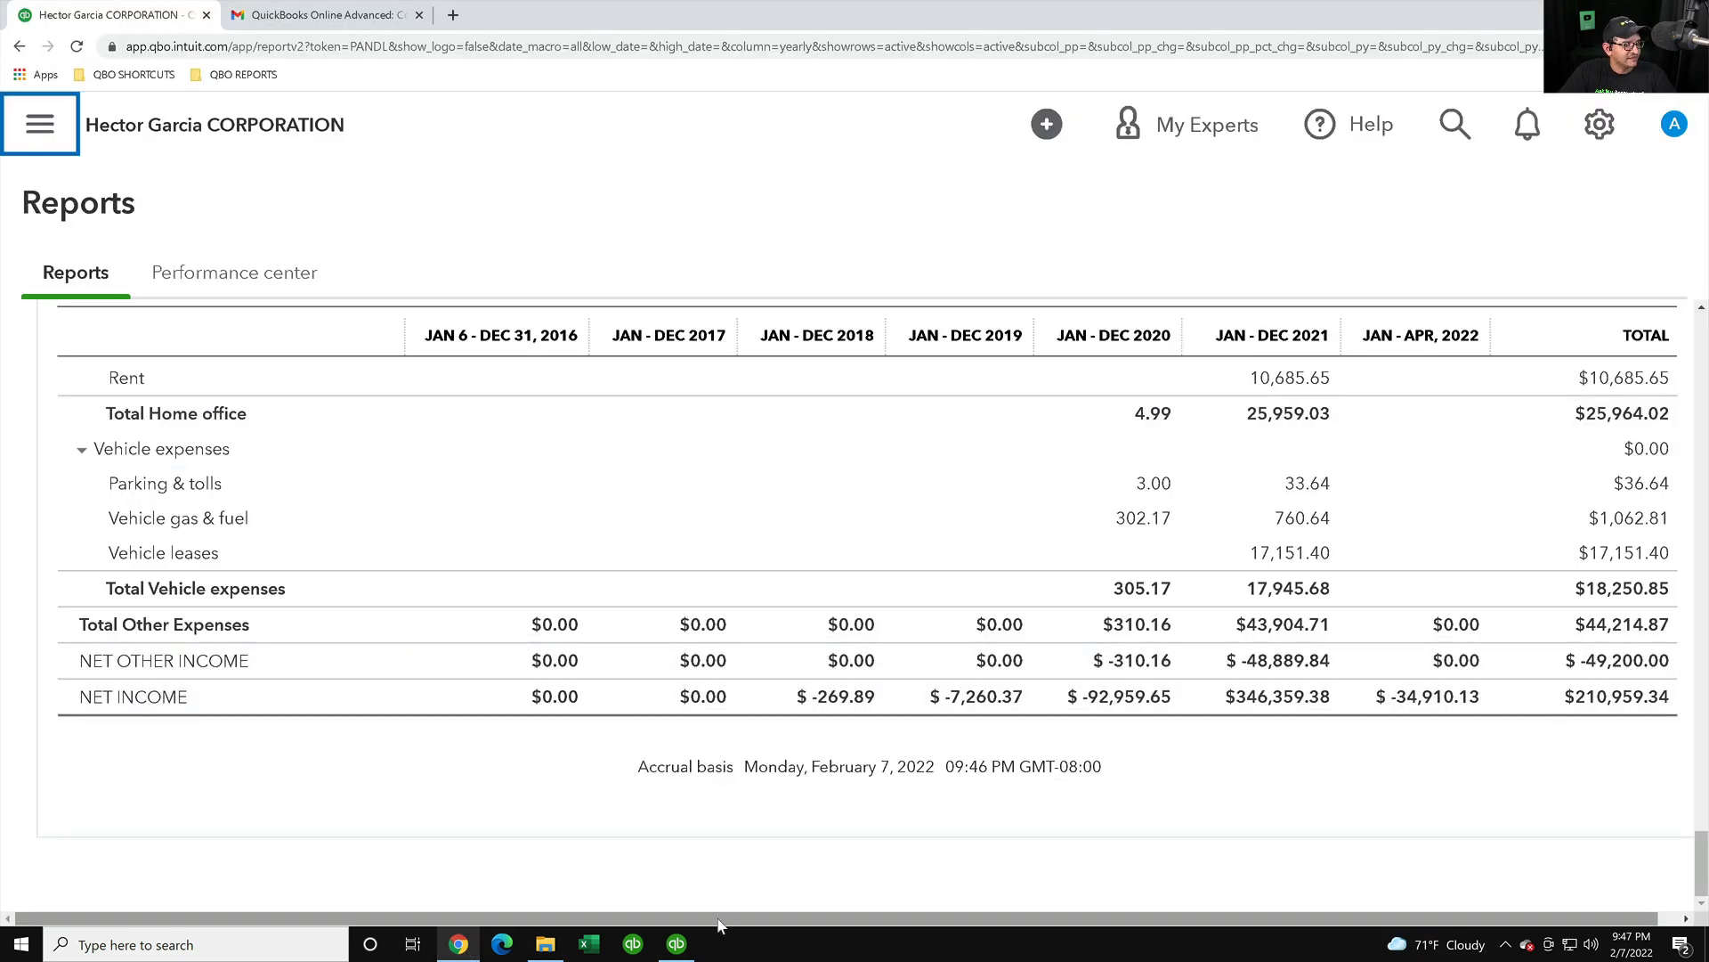
{"action": "left_click", "coordinate": [677, 944]}
{"action": "left_click_drag", "start_coordinate": [144, 919], "coordinate": [700, 920]}
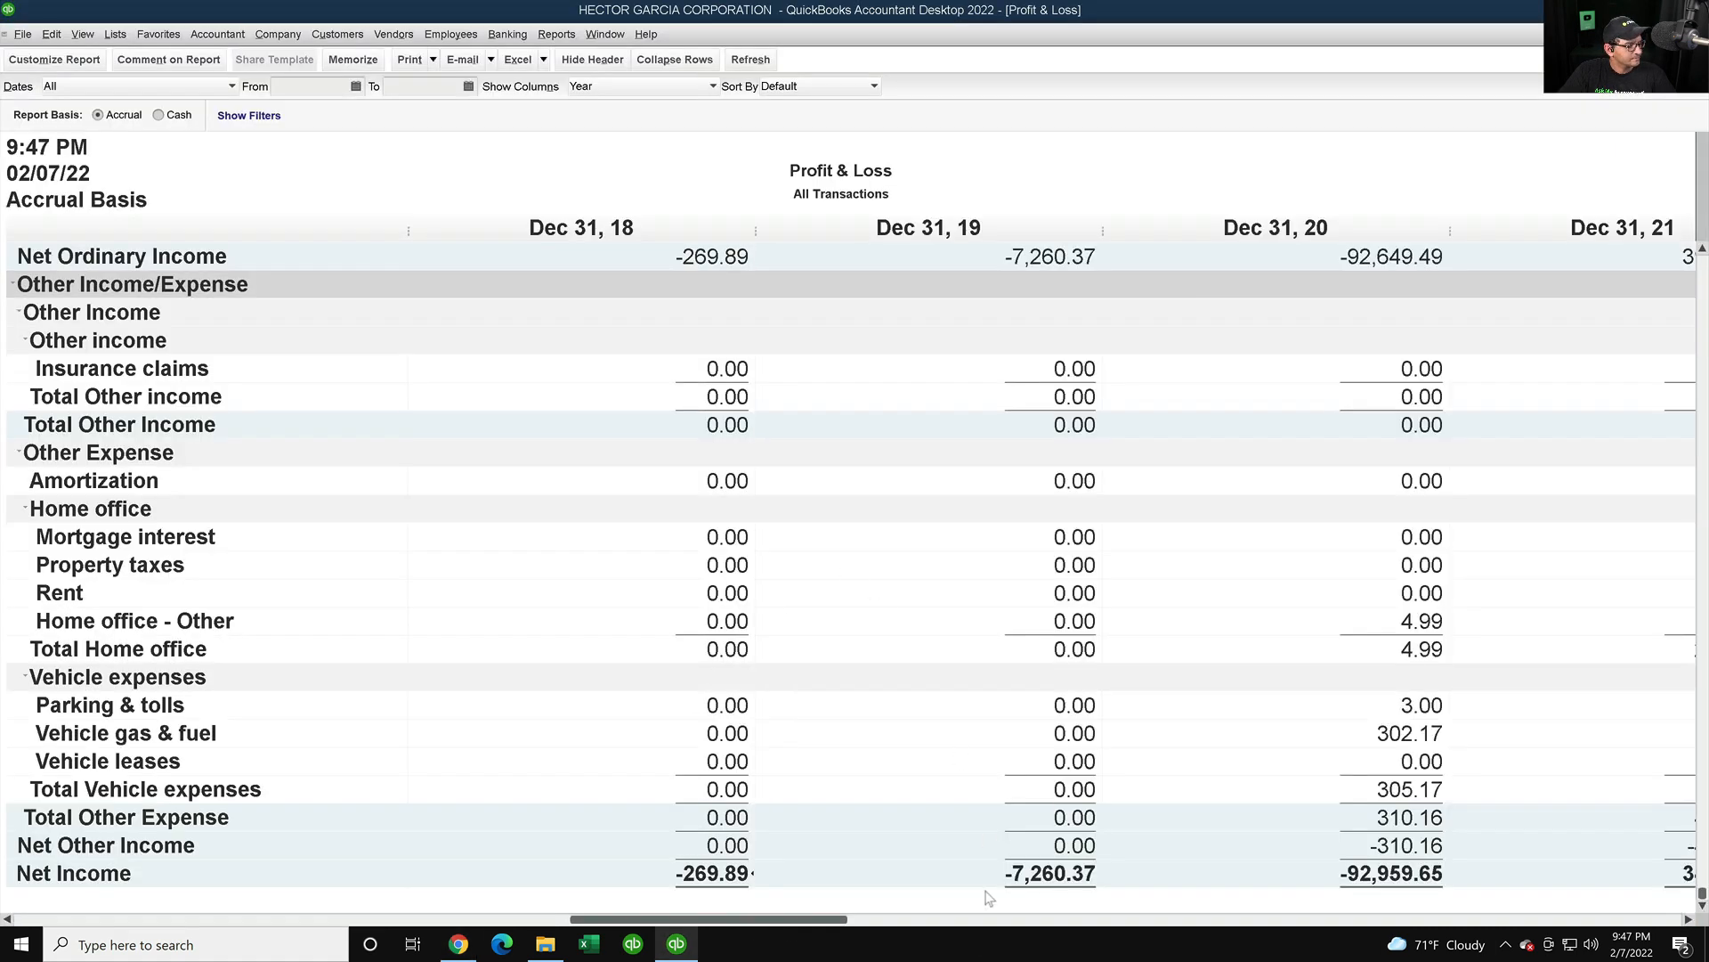
{"action": "left_click", "coordinate": [471, 949]}
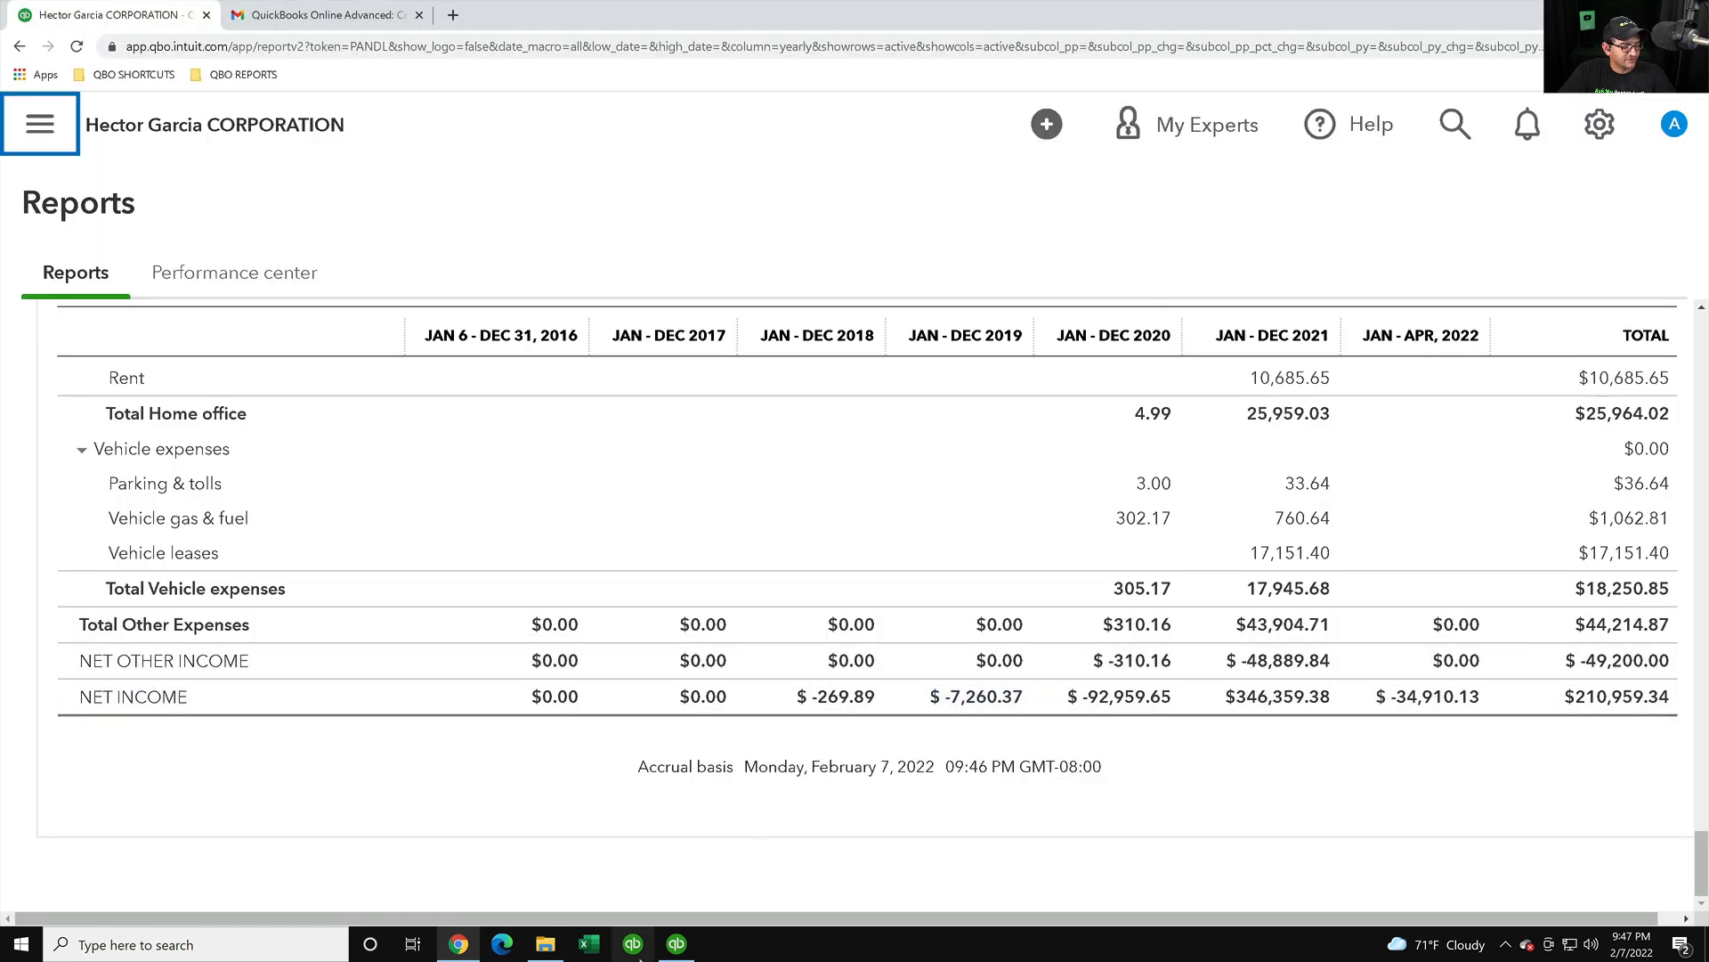
{"action": "left_click", "coordinate": [678, 948]}
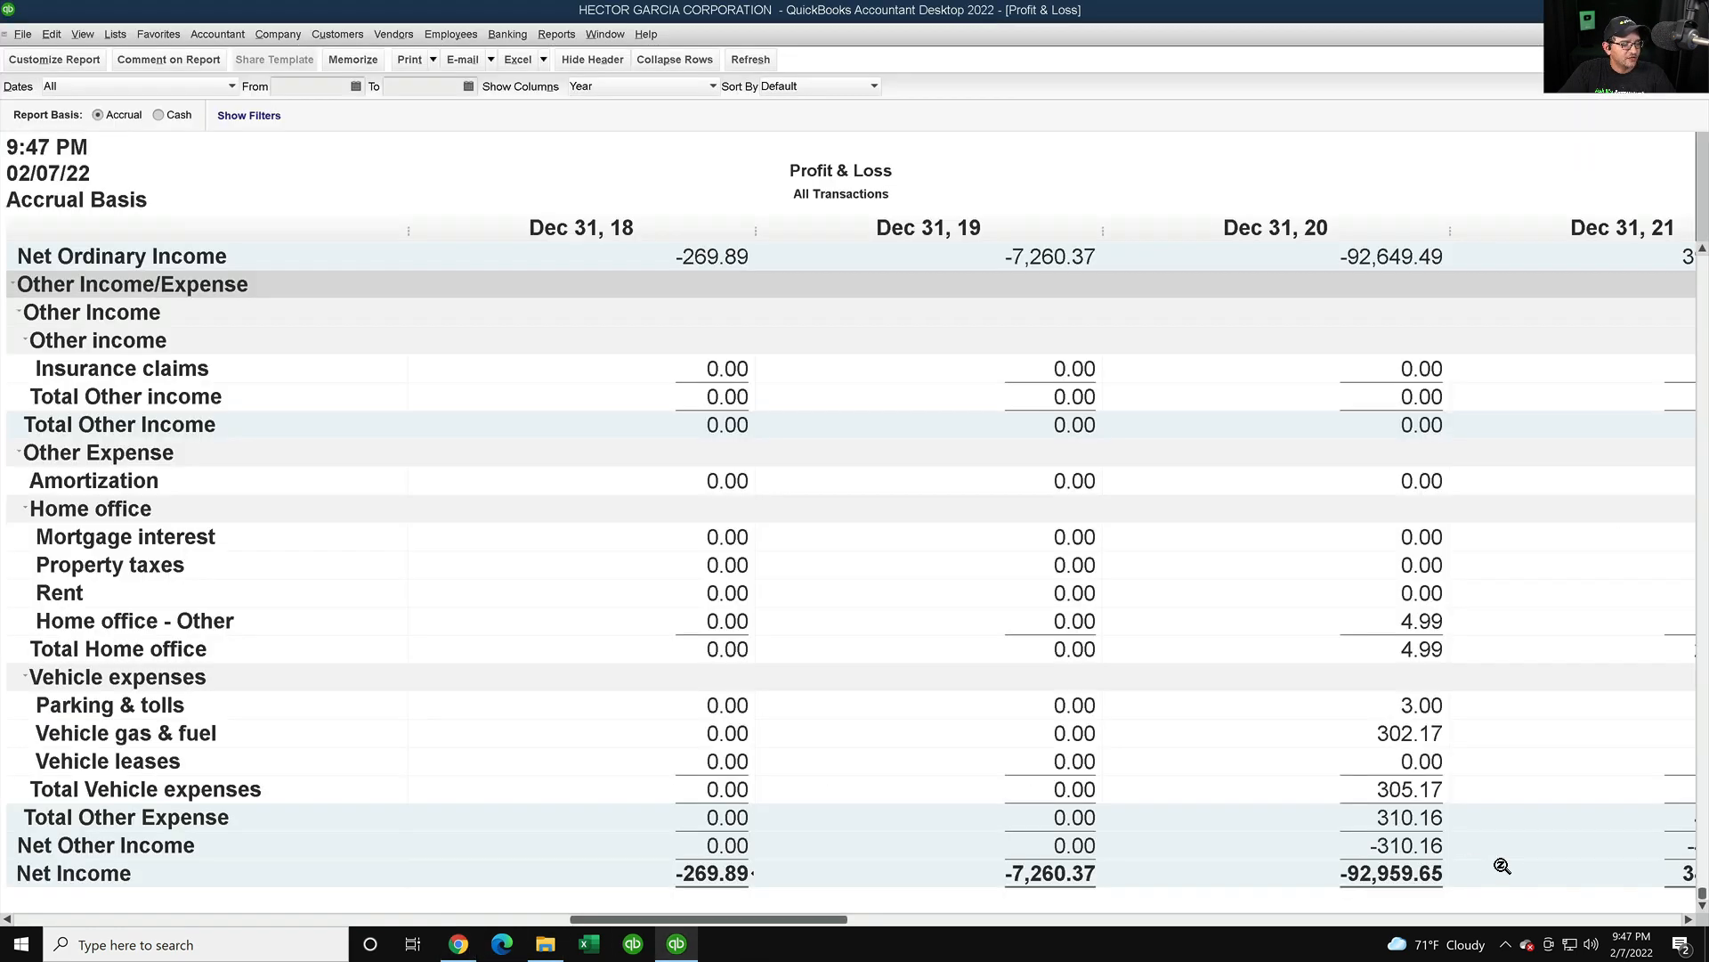
{"action": "left_click", "coordinate": [1689, 920]}
{"action": "left_click", "coordinate": [1689, 921]}
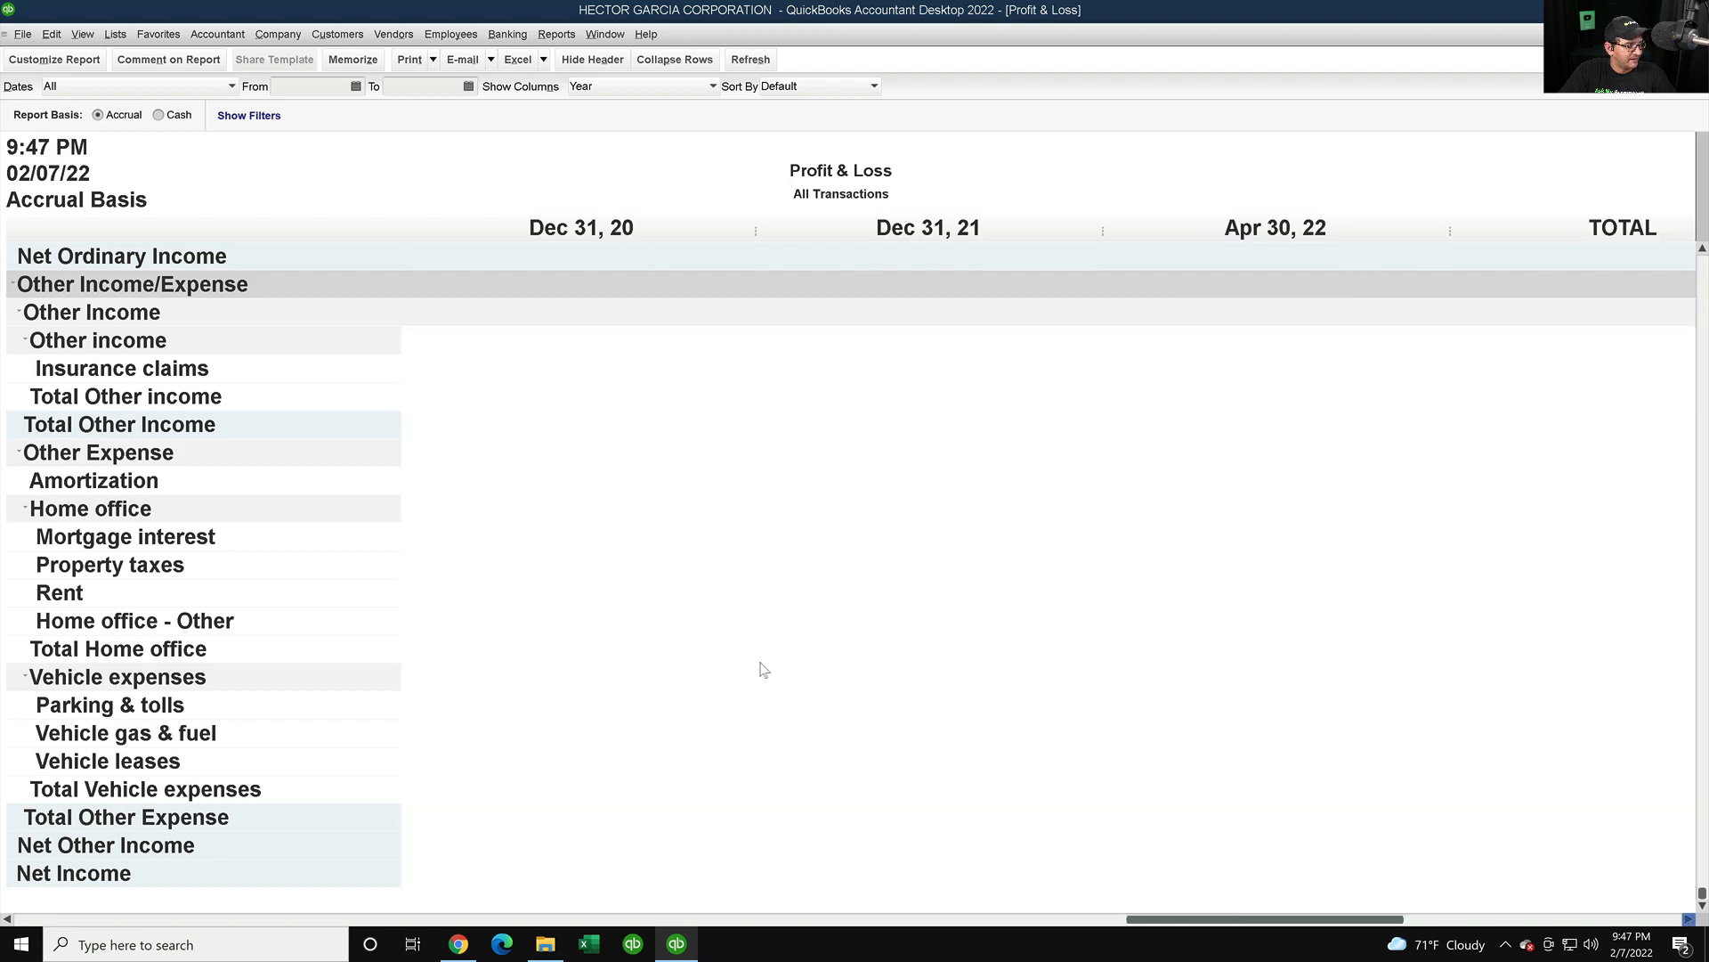
- Compare 2021 net income: Desktop 347,762.38 versus Online $346,359.38
{"action": "left_click", "coordinate": [459, 944]}
{"action": "key", "text": "Tab"}
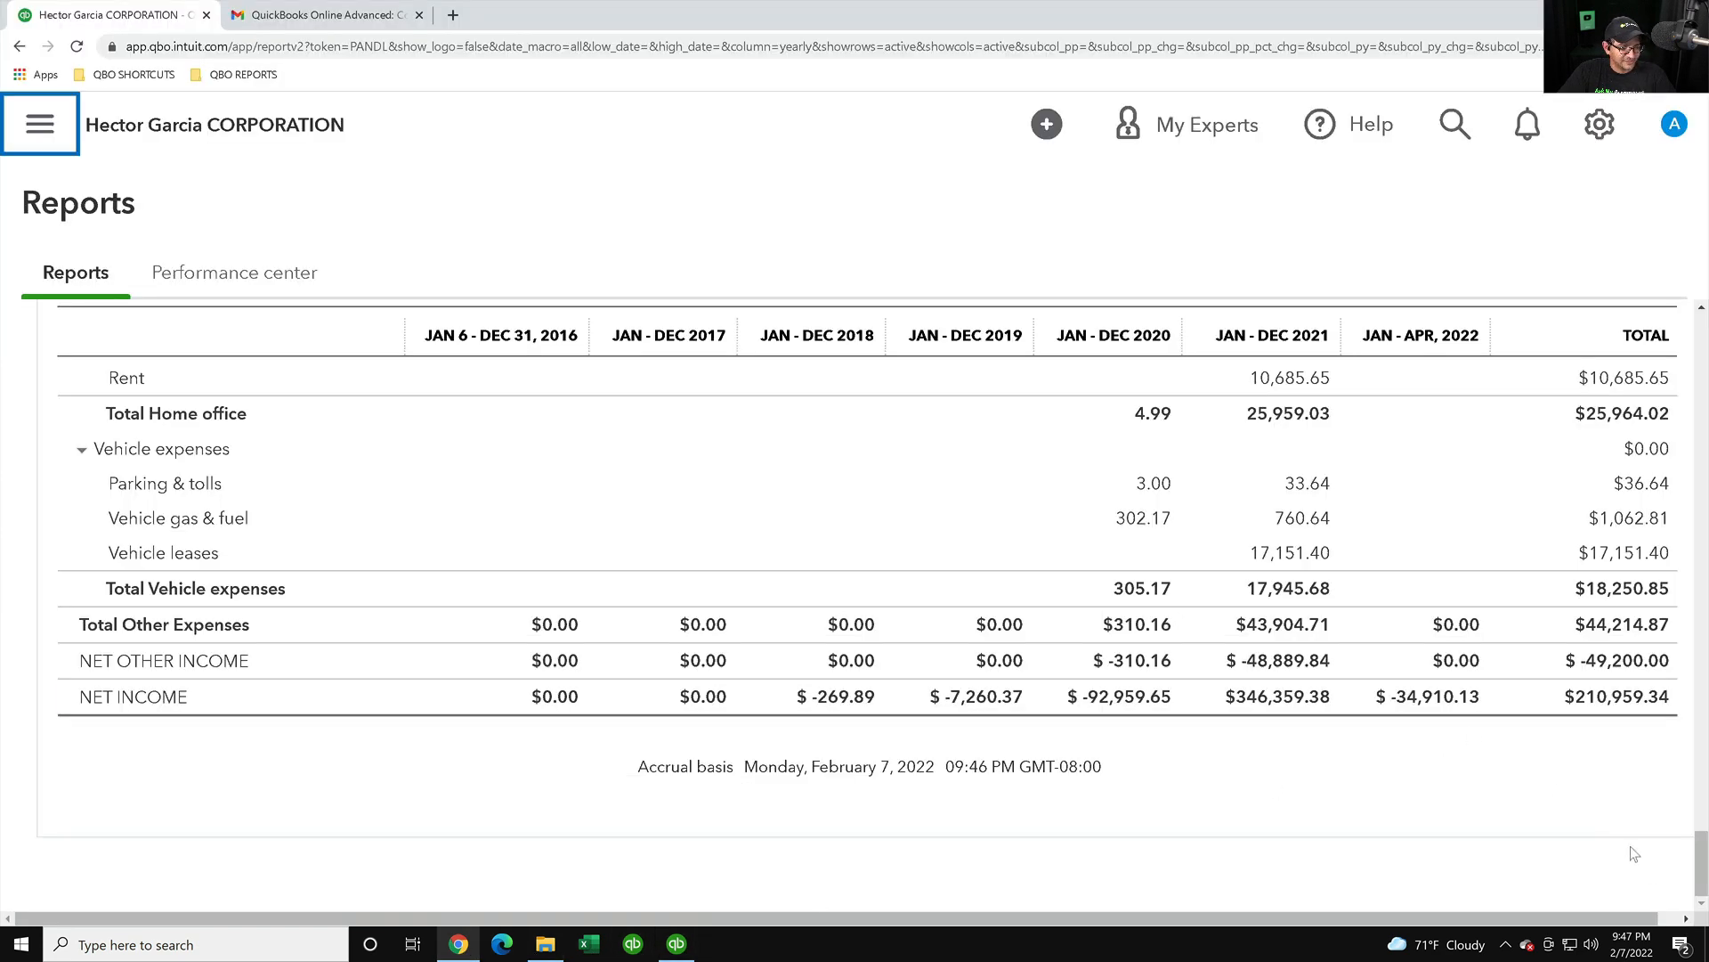
{"action": "left_click", "coordinate": [1684, 920]}
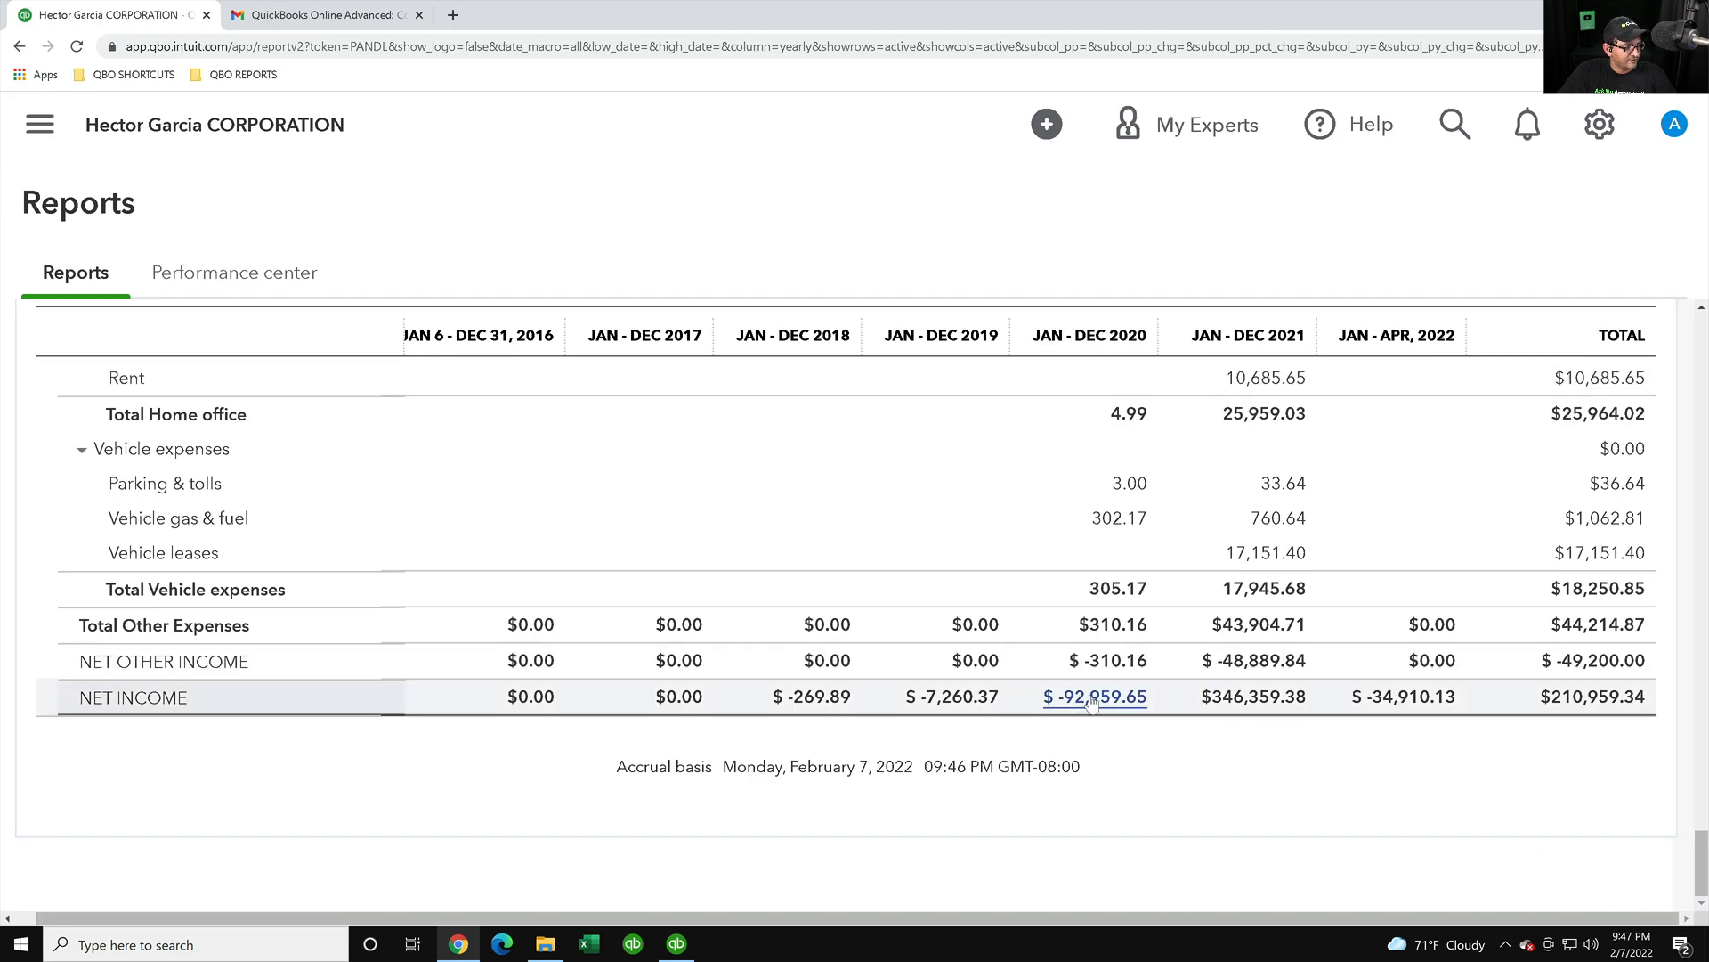
{"action": "left_click", "coordinate": [677, 943]}
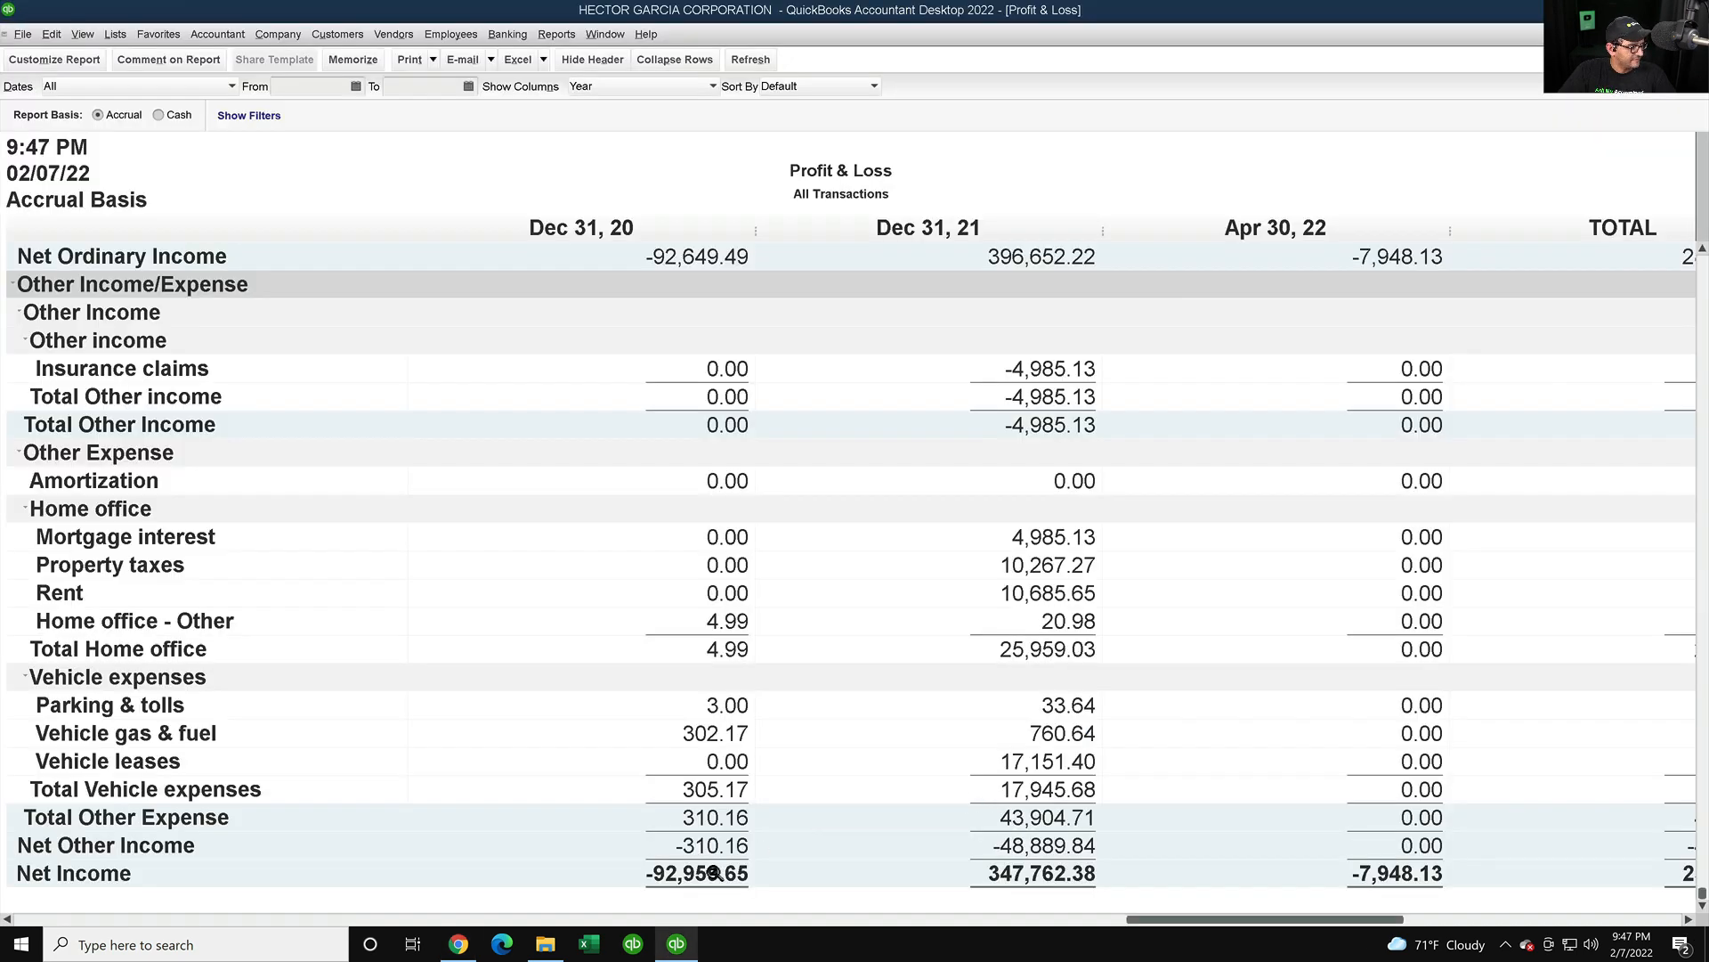
{"action": "left_click", "coordinate": [458, 944]}
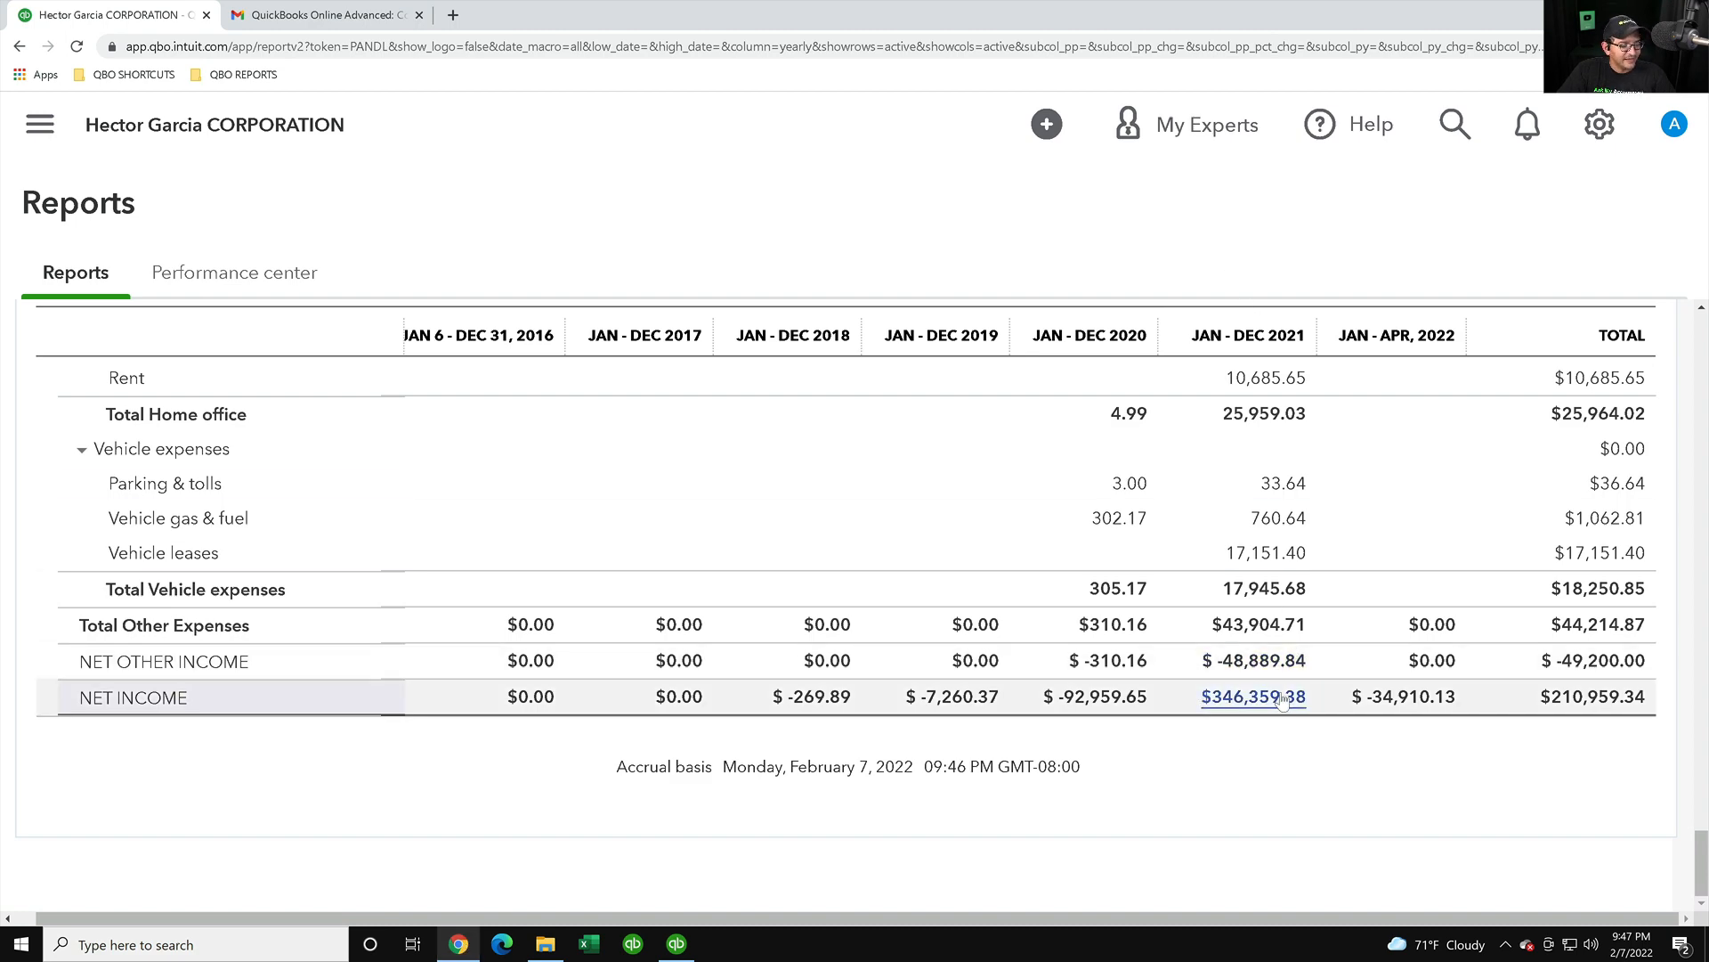
{"action": "left_click", "coordinate": [678, 946]}
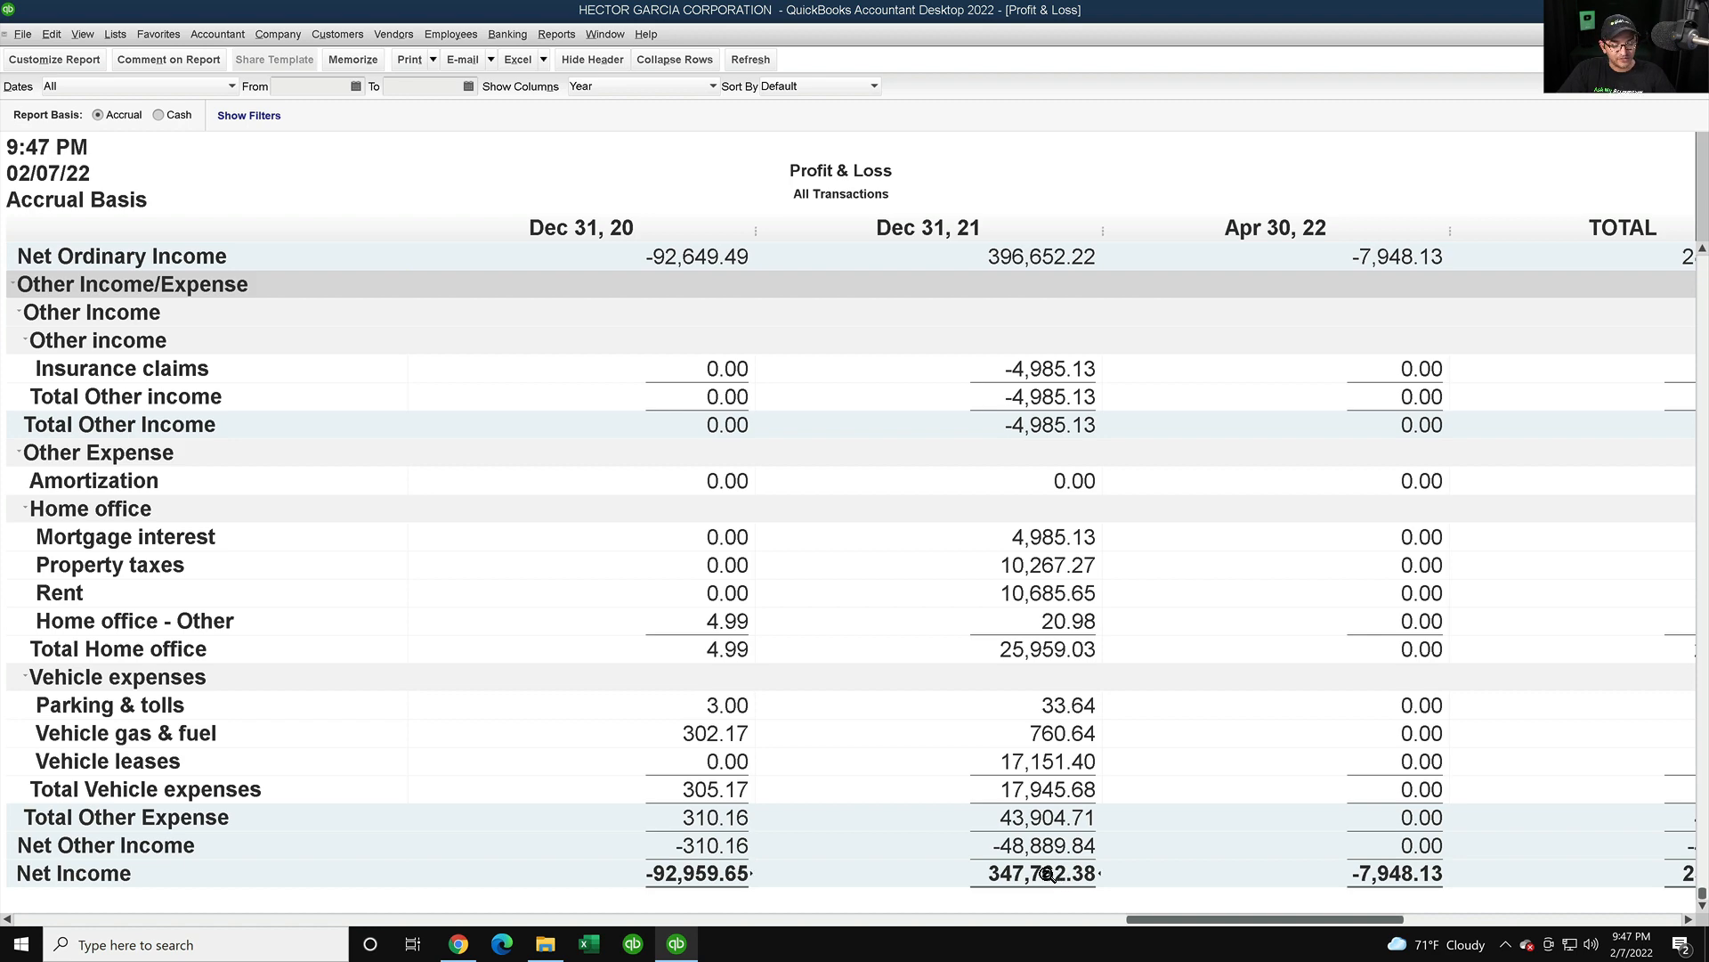
{"action": "left_click", "coordinate": [459, 944]}
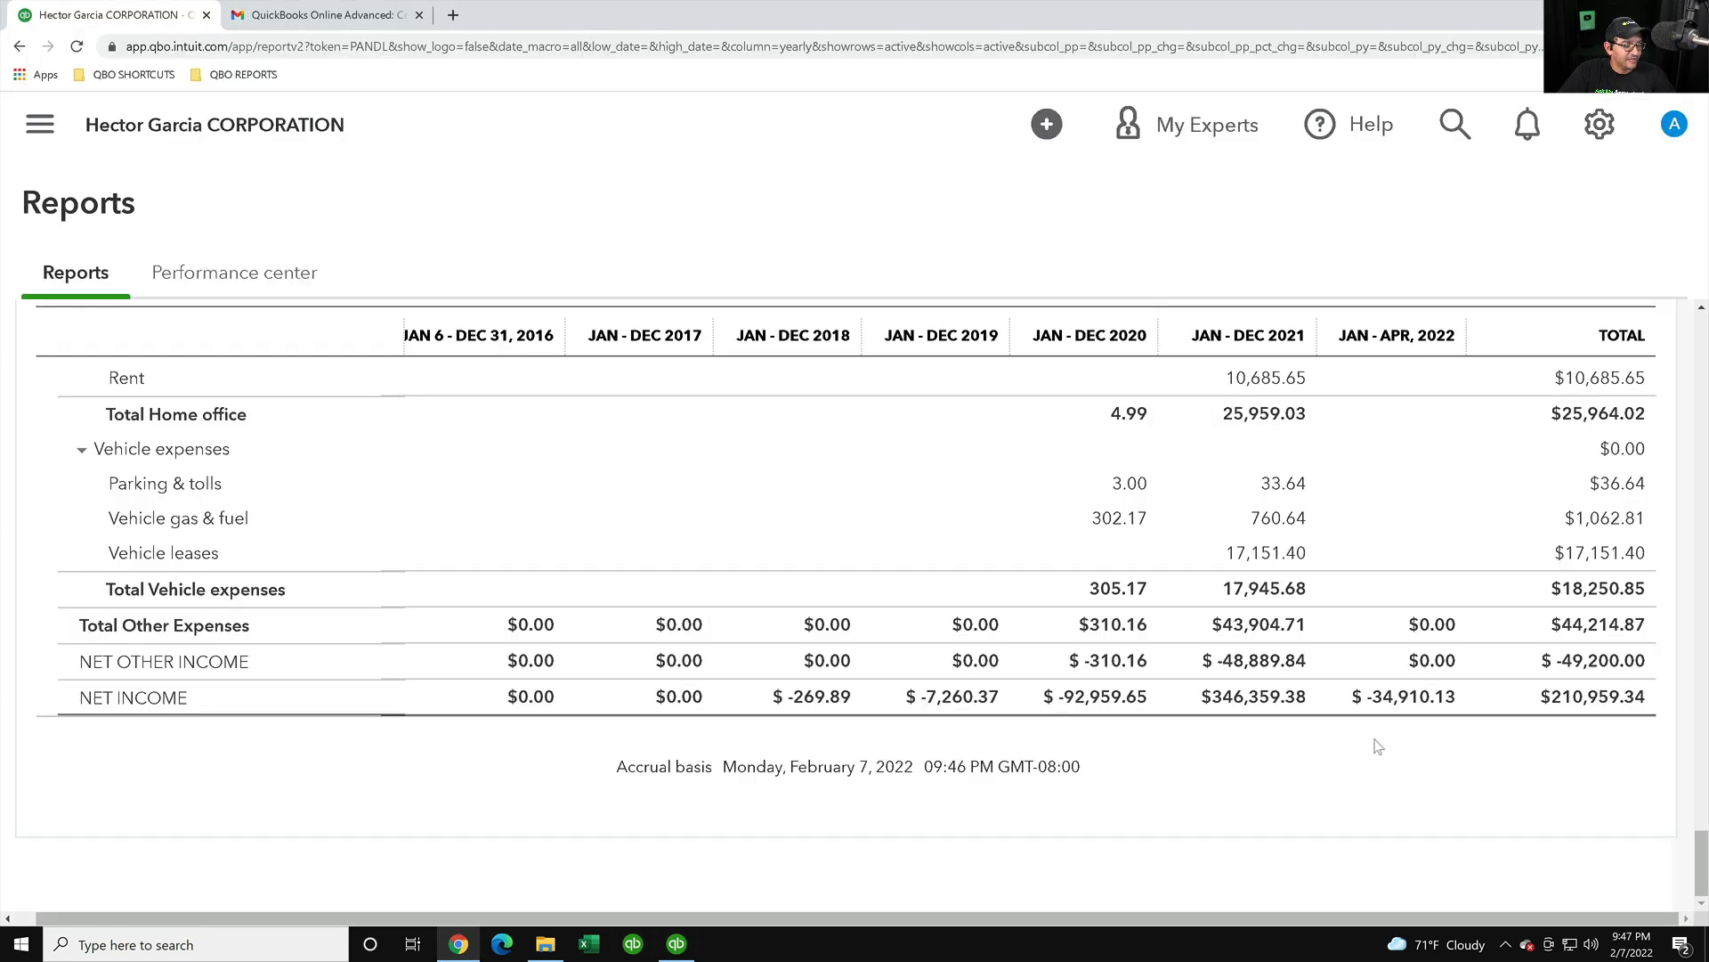
{"action": "left_click", "coordinate": [678, 945]}
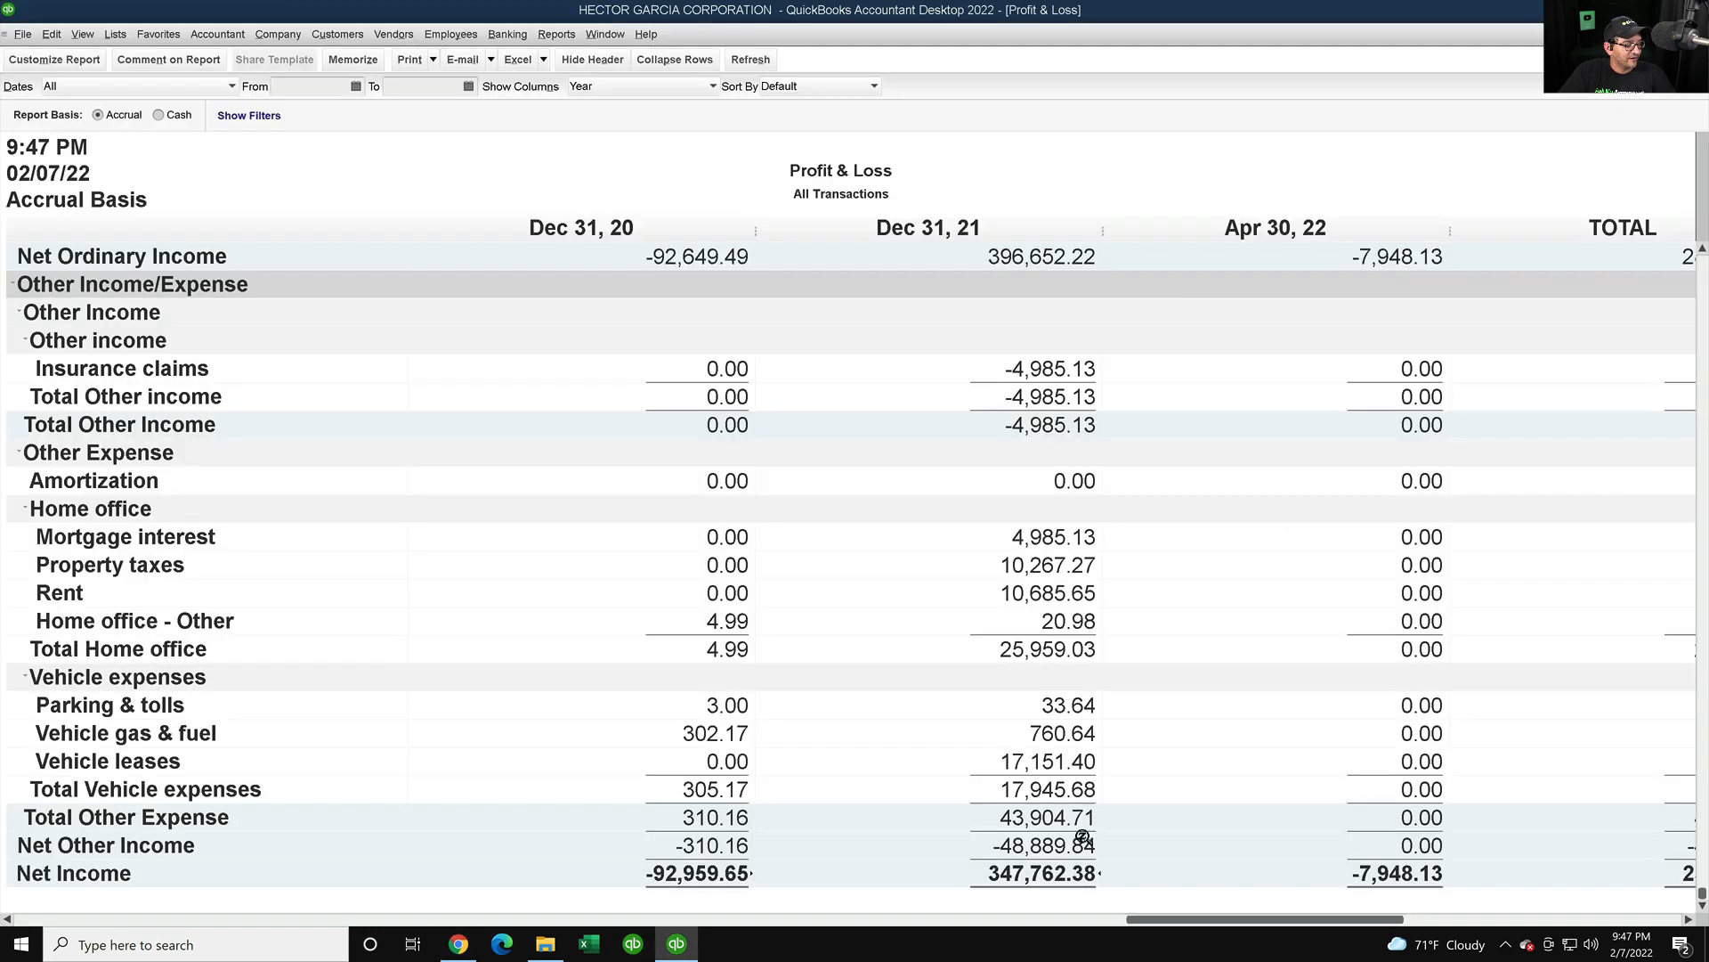
{"action": "scroll", "coordinate": [1387, 597], "scroll_direction": "up", "scroll_amount": 20}
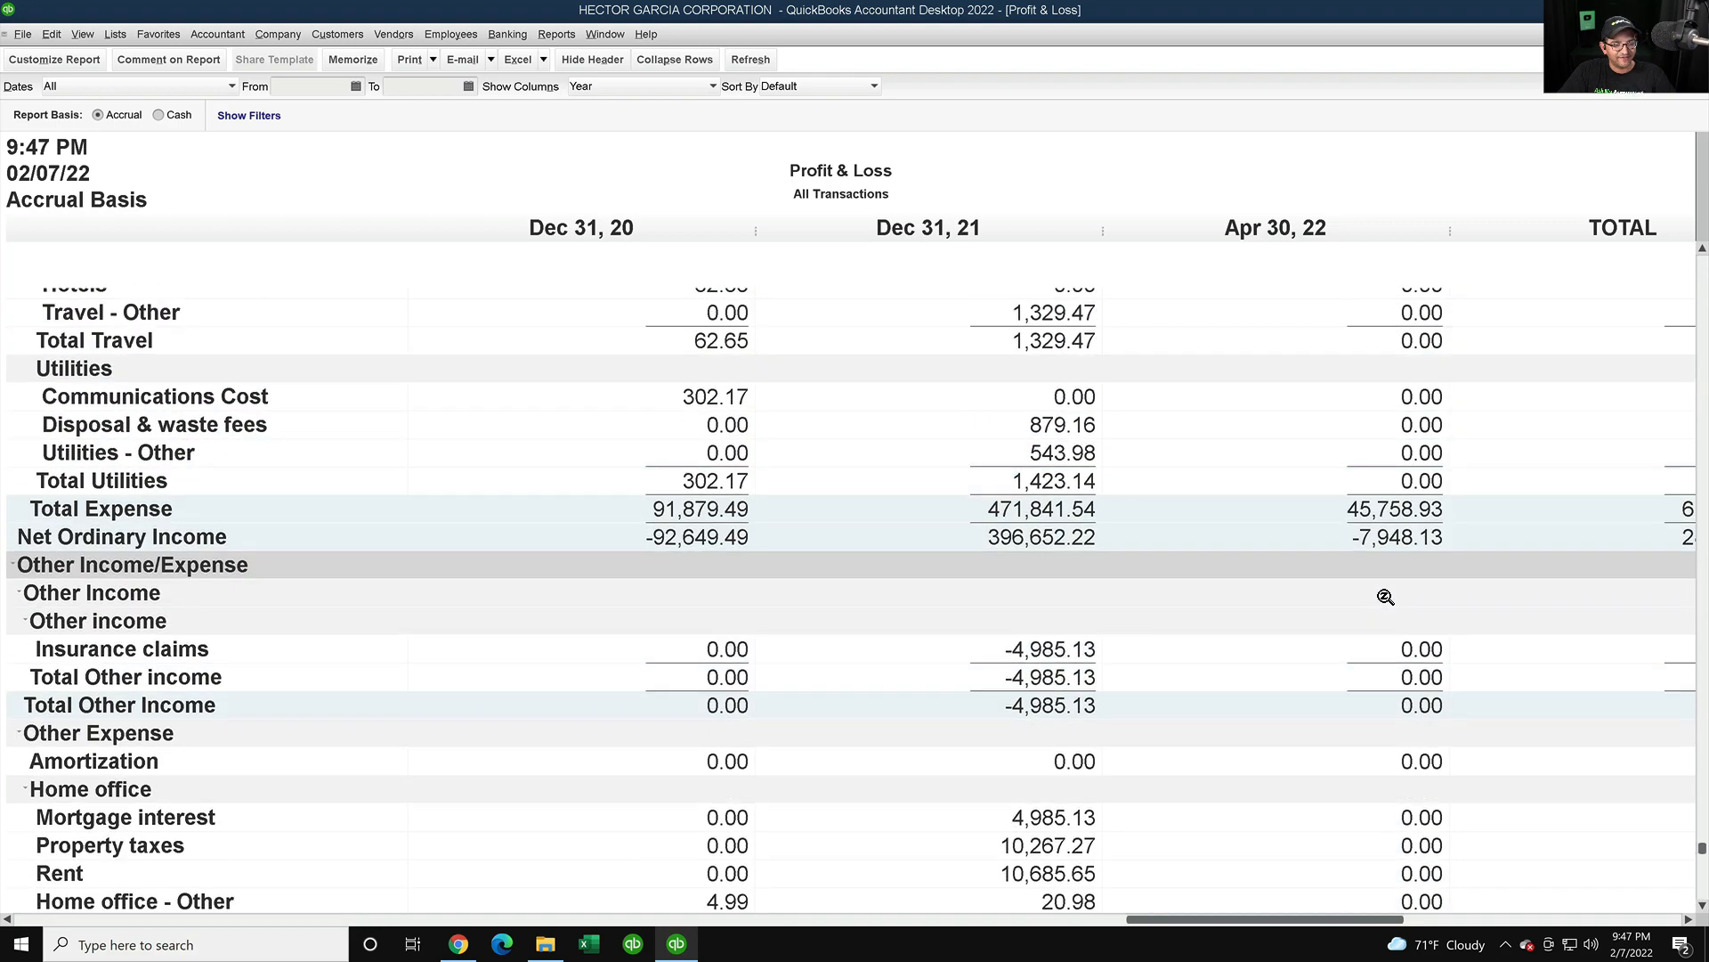
{"action": "scroll", "coordinate": [1387, 596], "scroll_direction": "up", "scroll_amount": 20}
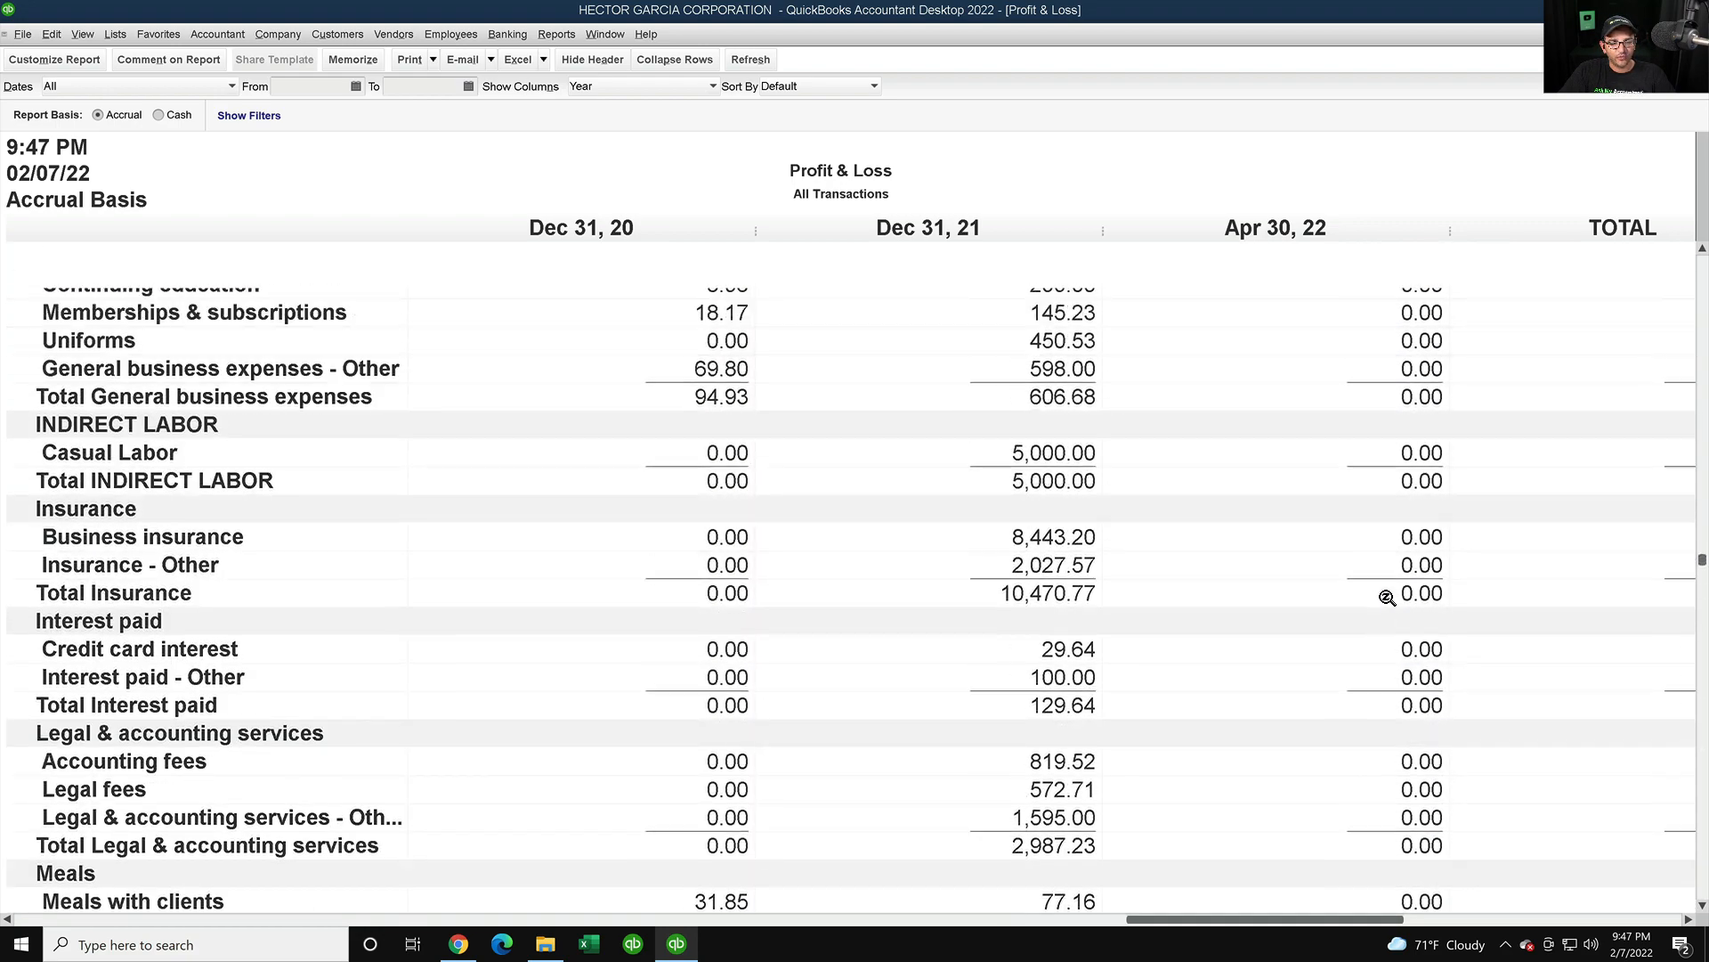
{"action": "scroll", "coordinate": [1394, 589], "scroll_direction": "up", "scroll_amount": 10}
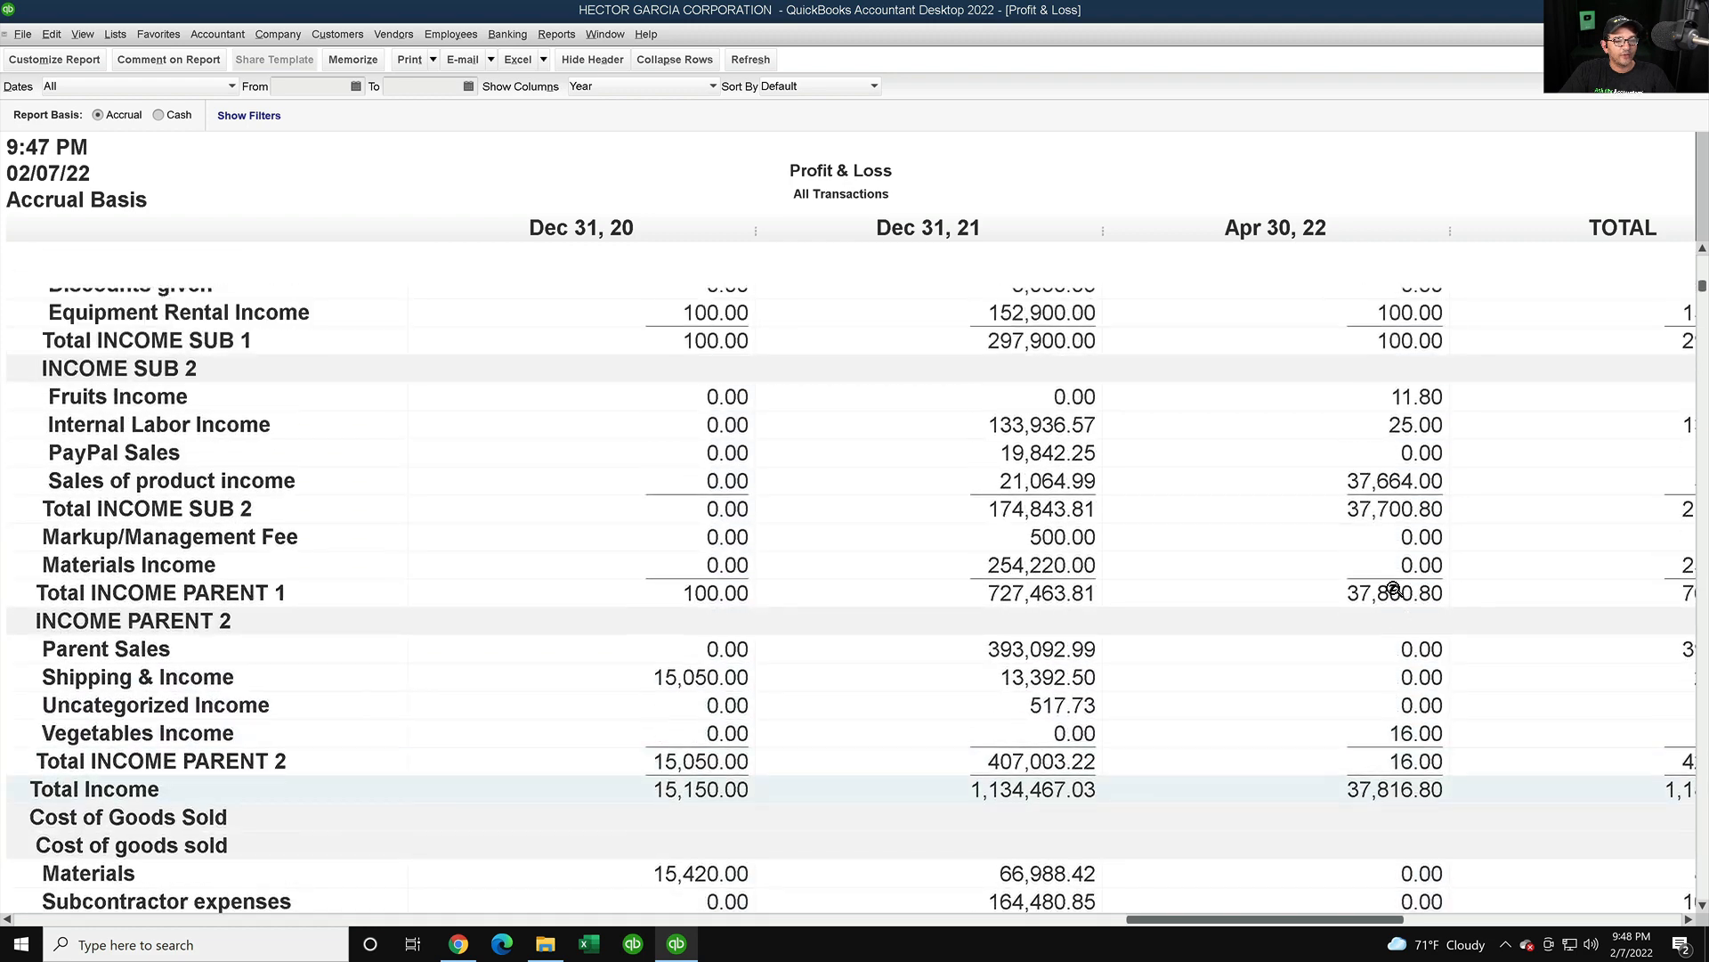
- Narrow the Desktop Profit & Loss to 01/01/2022 through 12/31/2022
{"action": "left_click", "coordinate": [305, 87]}
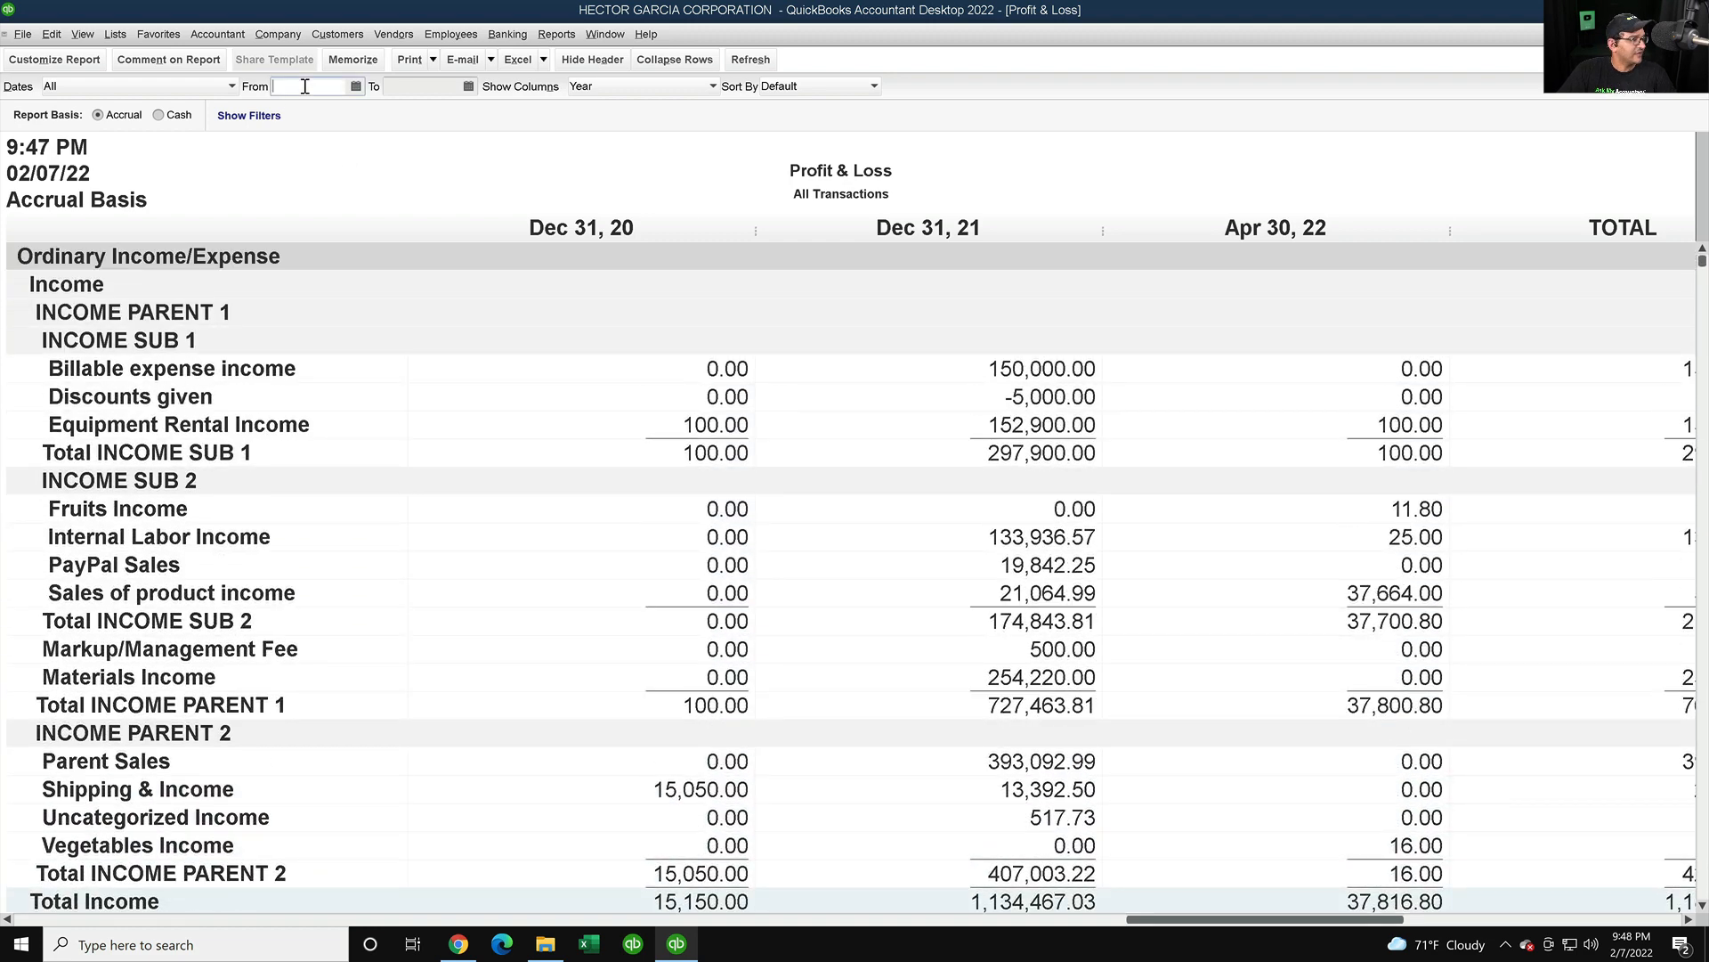
{"action": "type", "text": "01/01/202"}
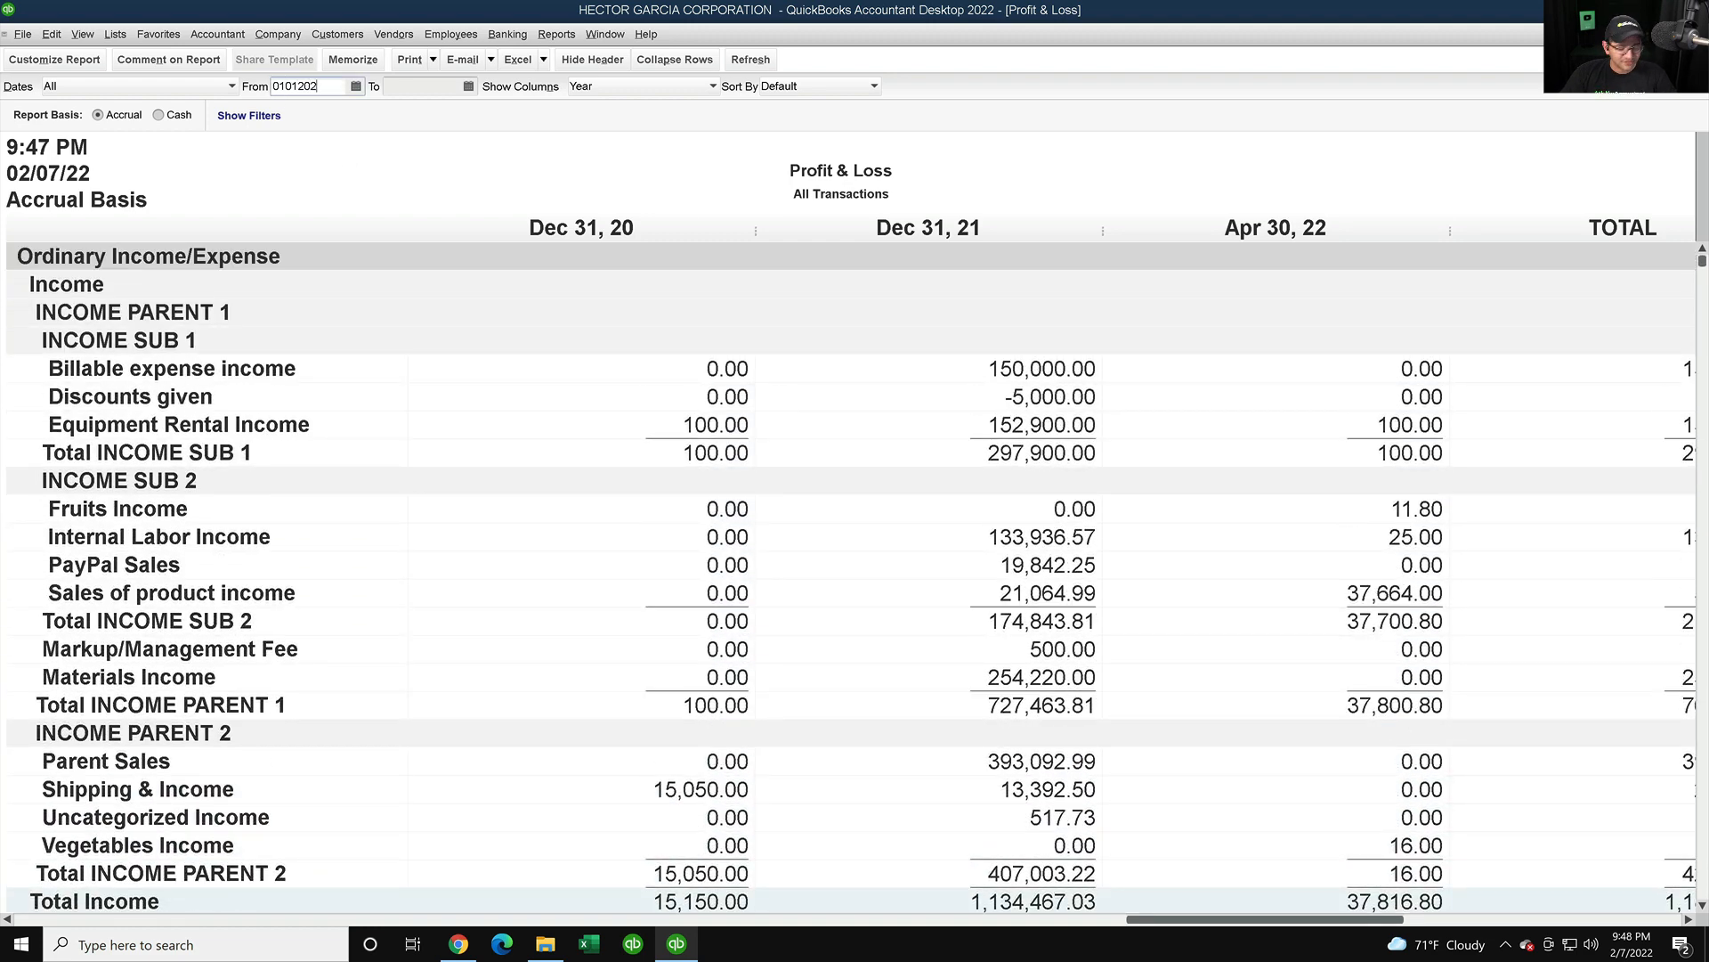
{"action": "type", "text": "2"}
{"action": "key", "text": "Tab"}
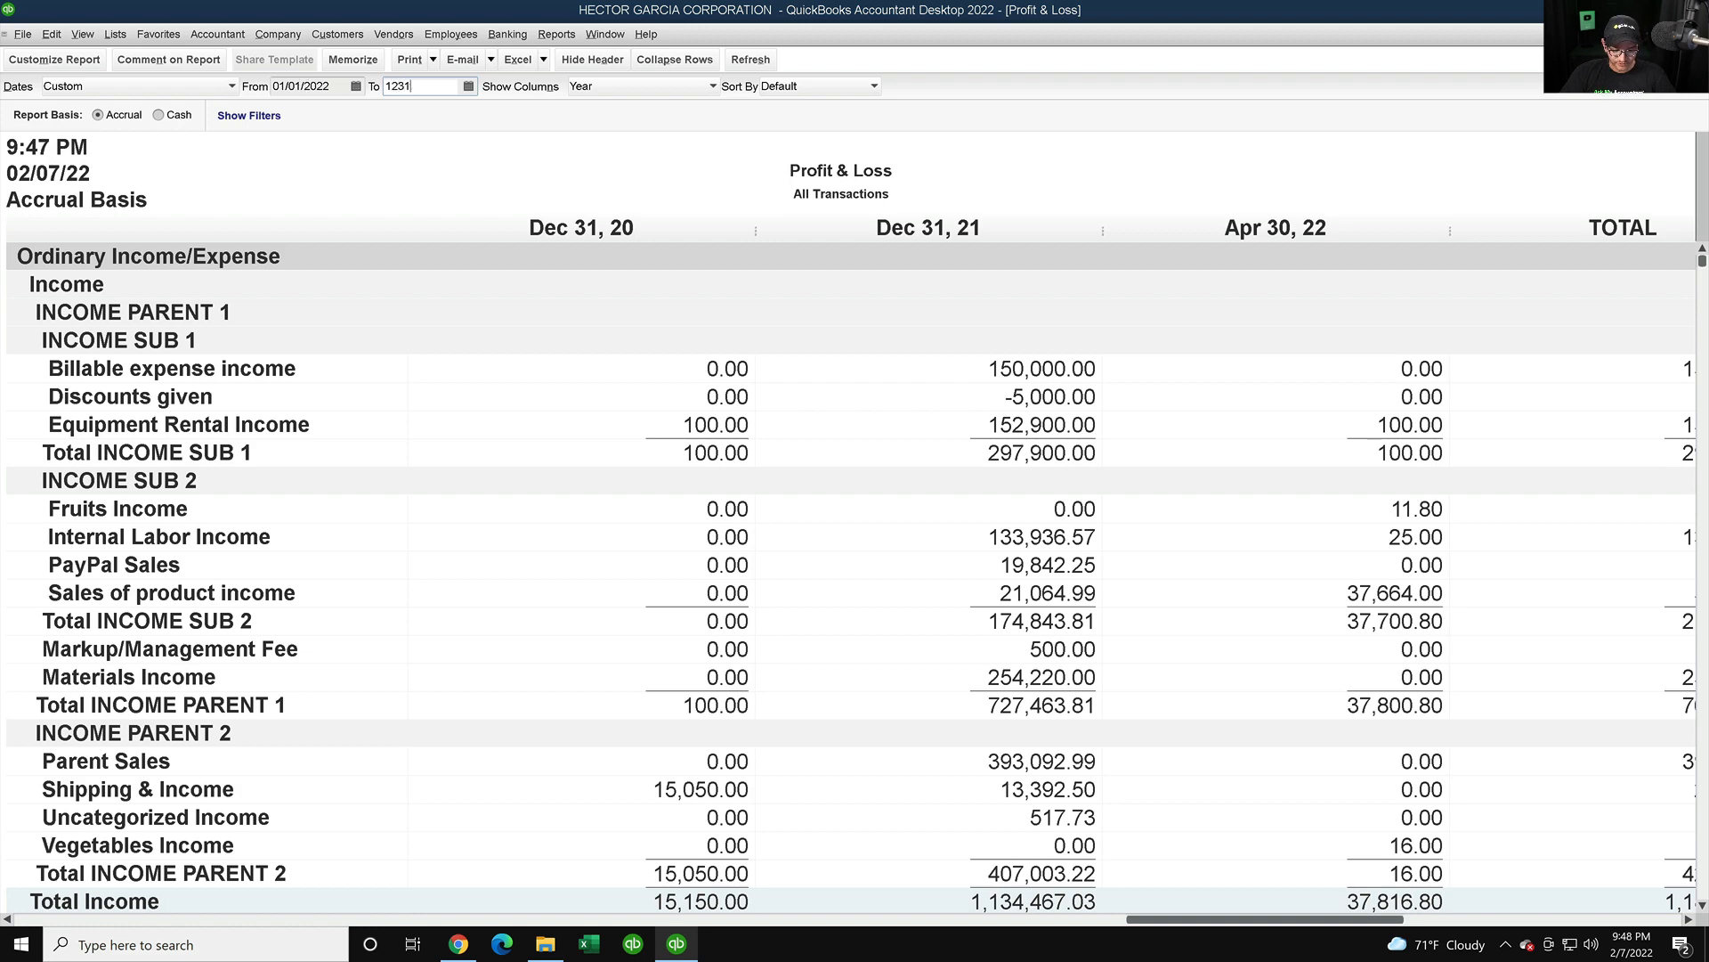
{"action": "type", "text": "12/31/2022"}
{"action": "key", "text": "Tab"}
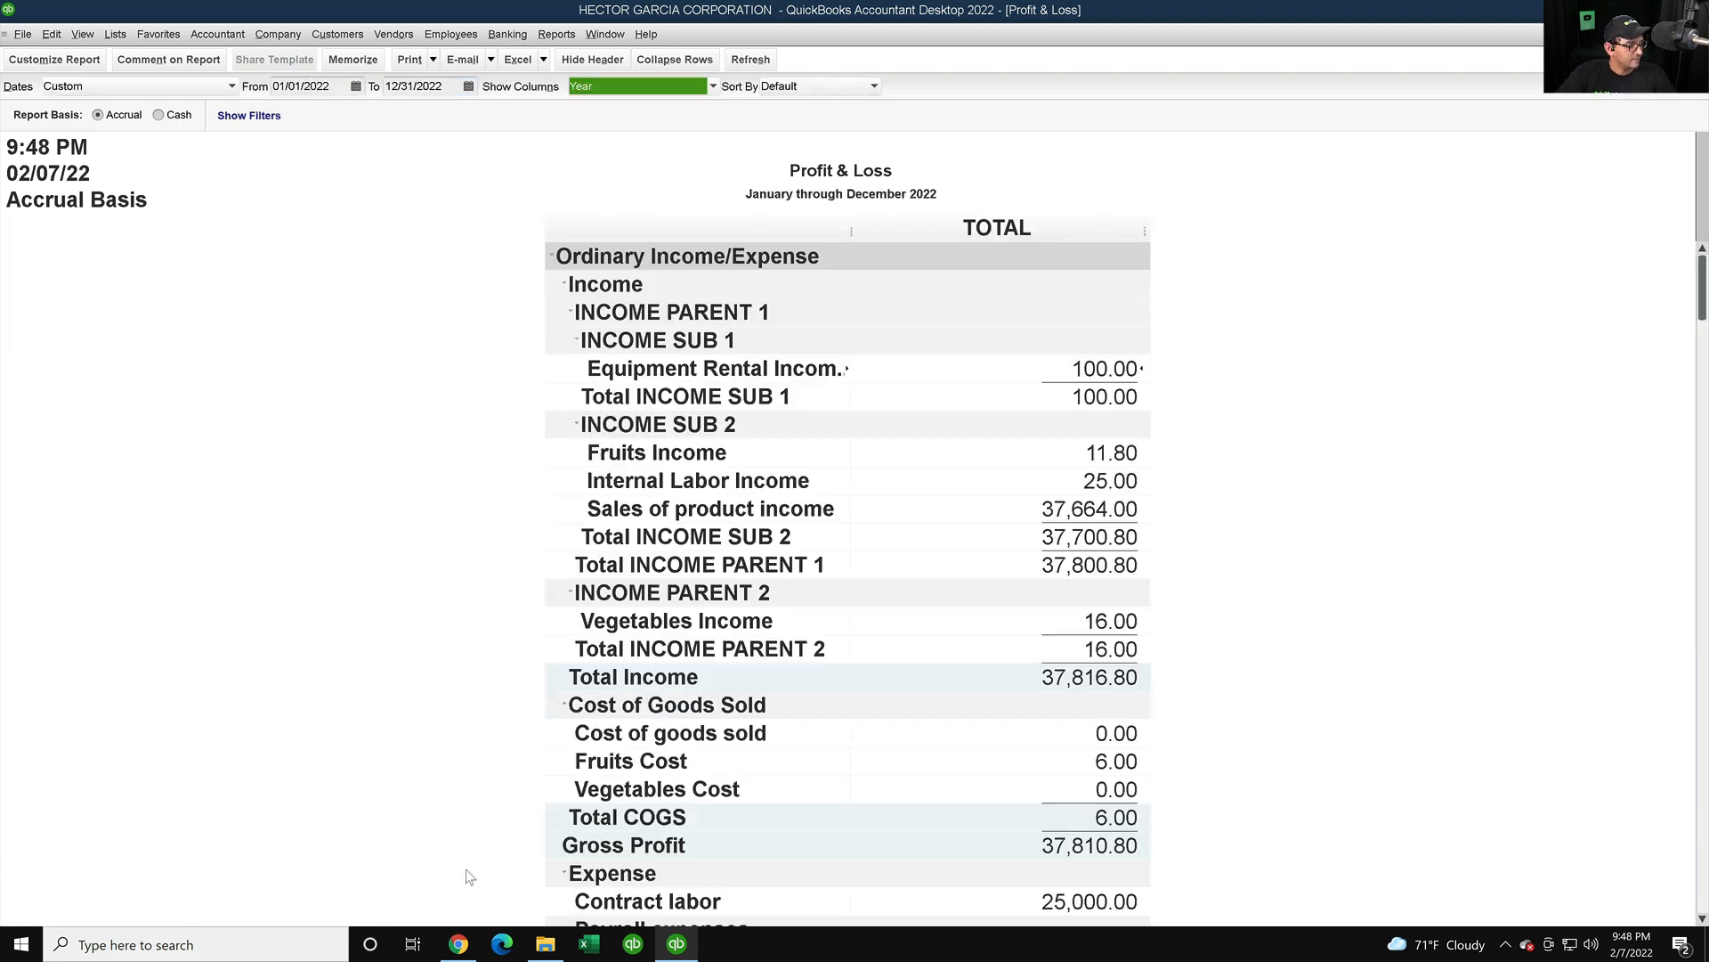
- Bring back the QuickBooks Online Profit and Loss and scroll up to its filter header
{"action": "left_click", "coordinate": [458, 943]}
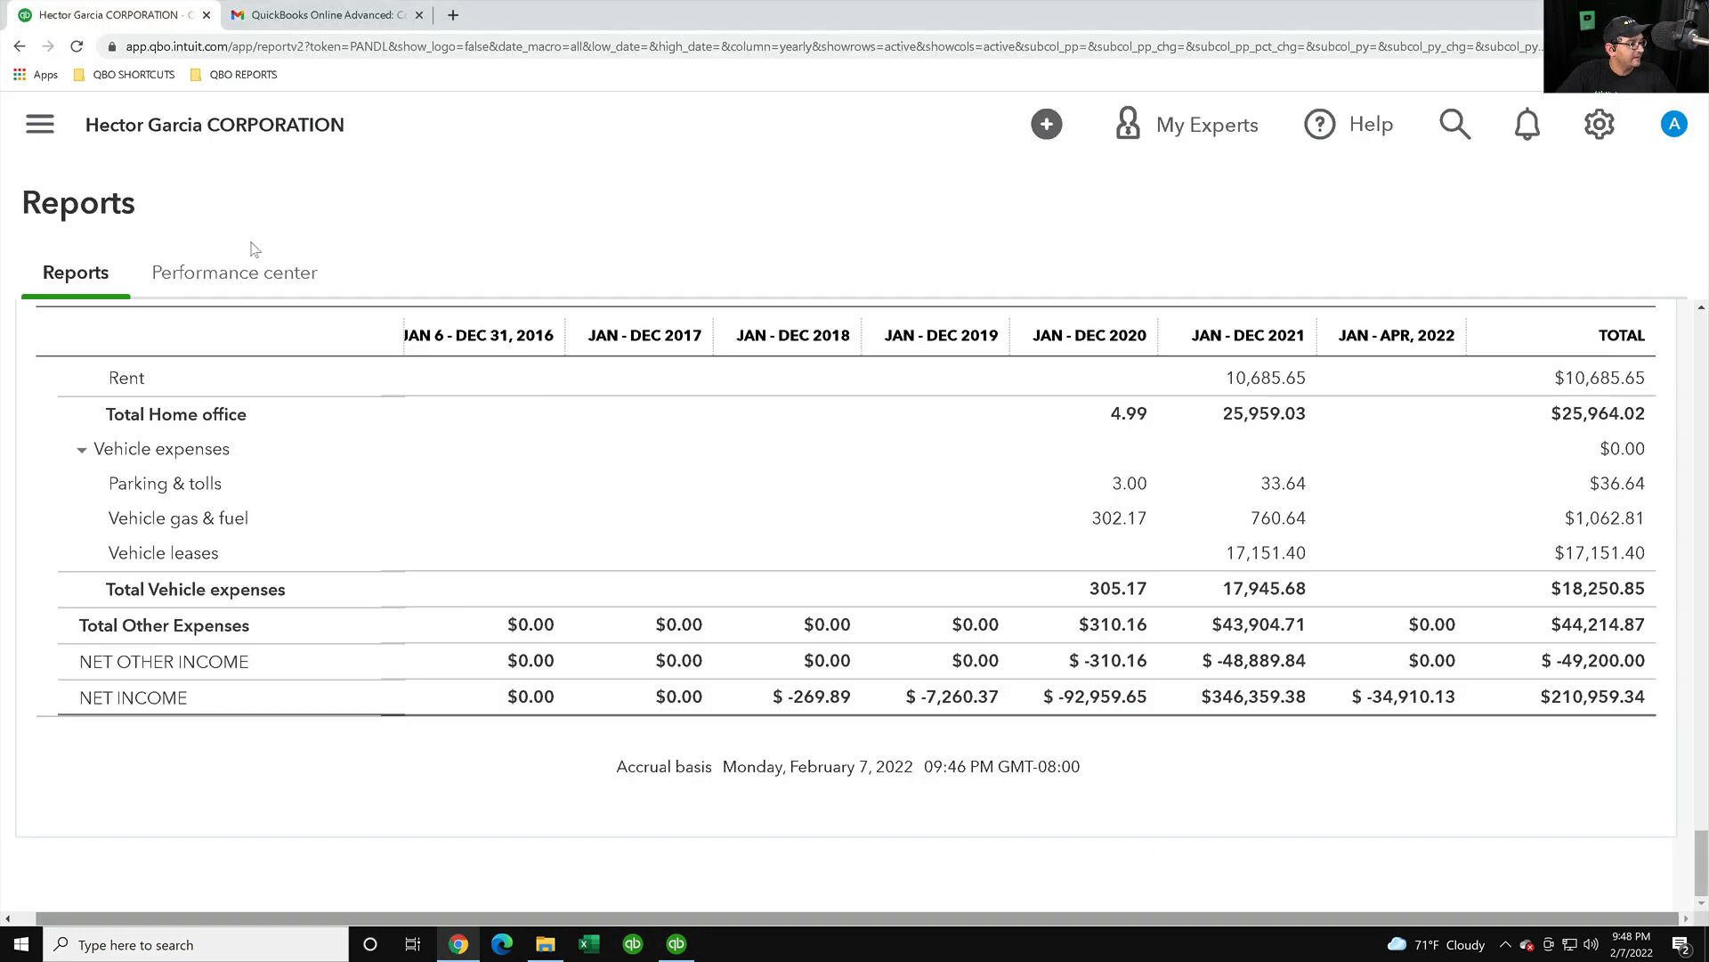
{"action": "scroll", "coordinate": [339, 402], "scroll_direction": "up", "scroll_amount": 15}
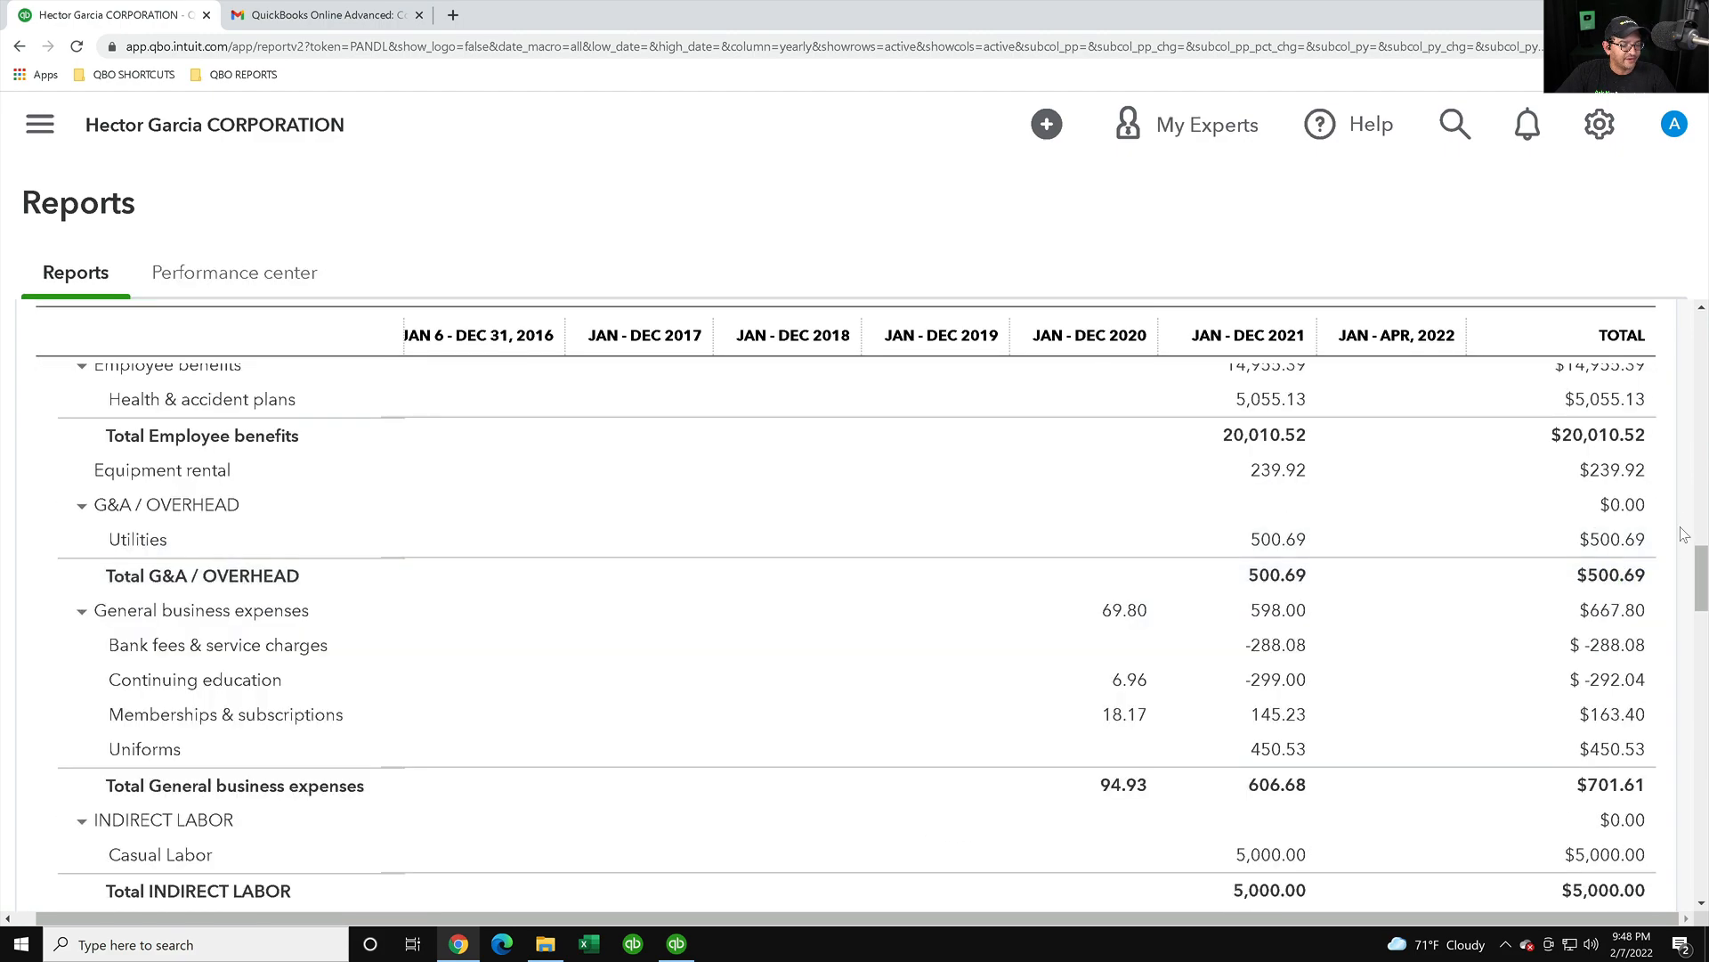
{"action": "scroll", "coordinate": [1684, 534], "scroll_direction": "up", "scroll_amount": 15}
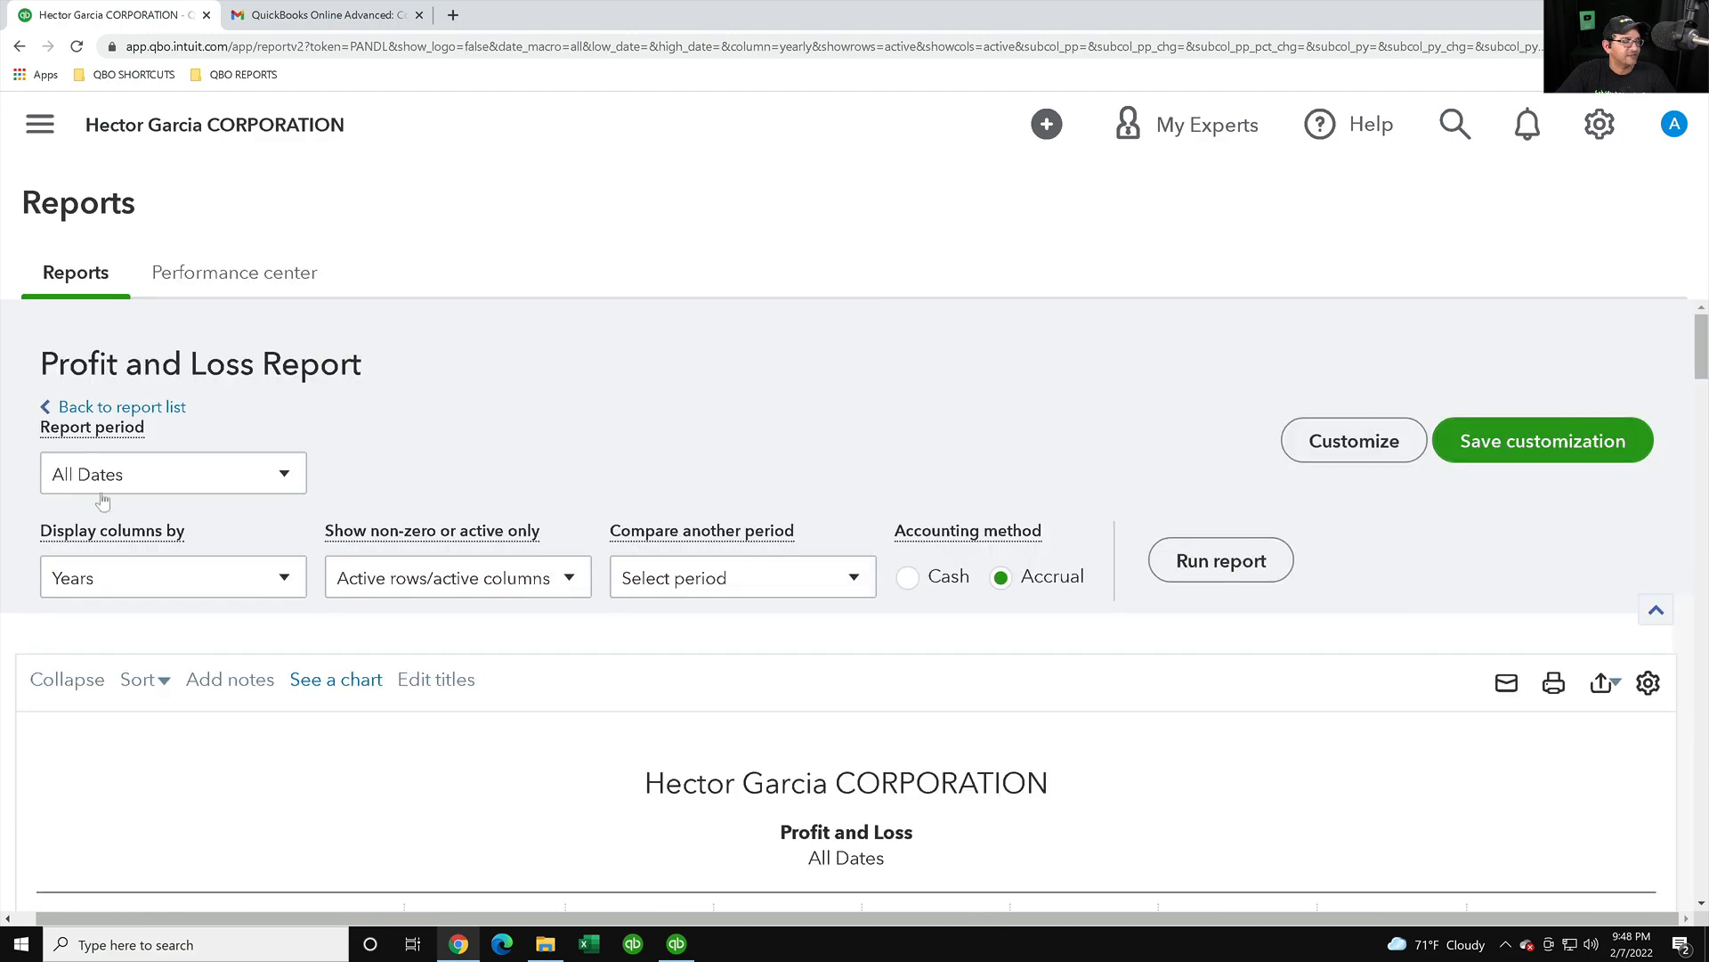
- Run the Online Profit and Loss for a custom period, 01/01/2022 to 12/31/2022
{"action": "left_click", "coordinate": [142, 485]}
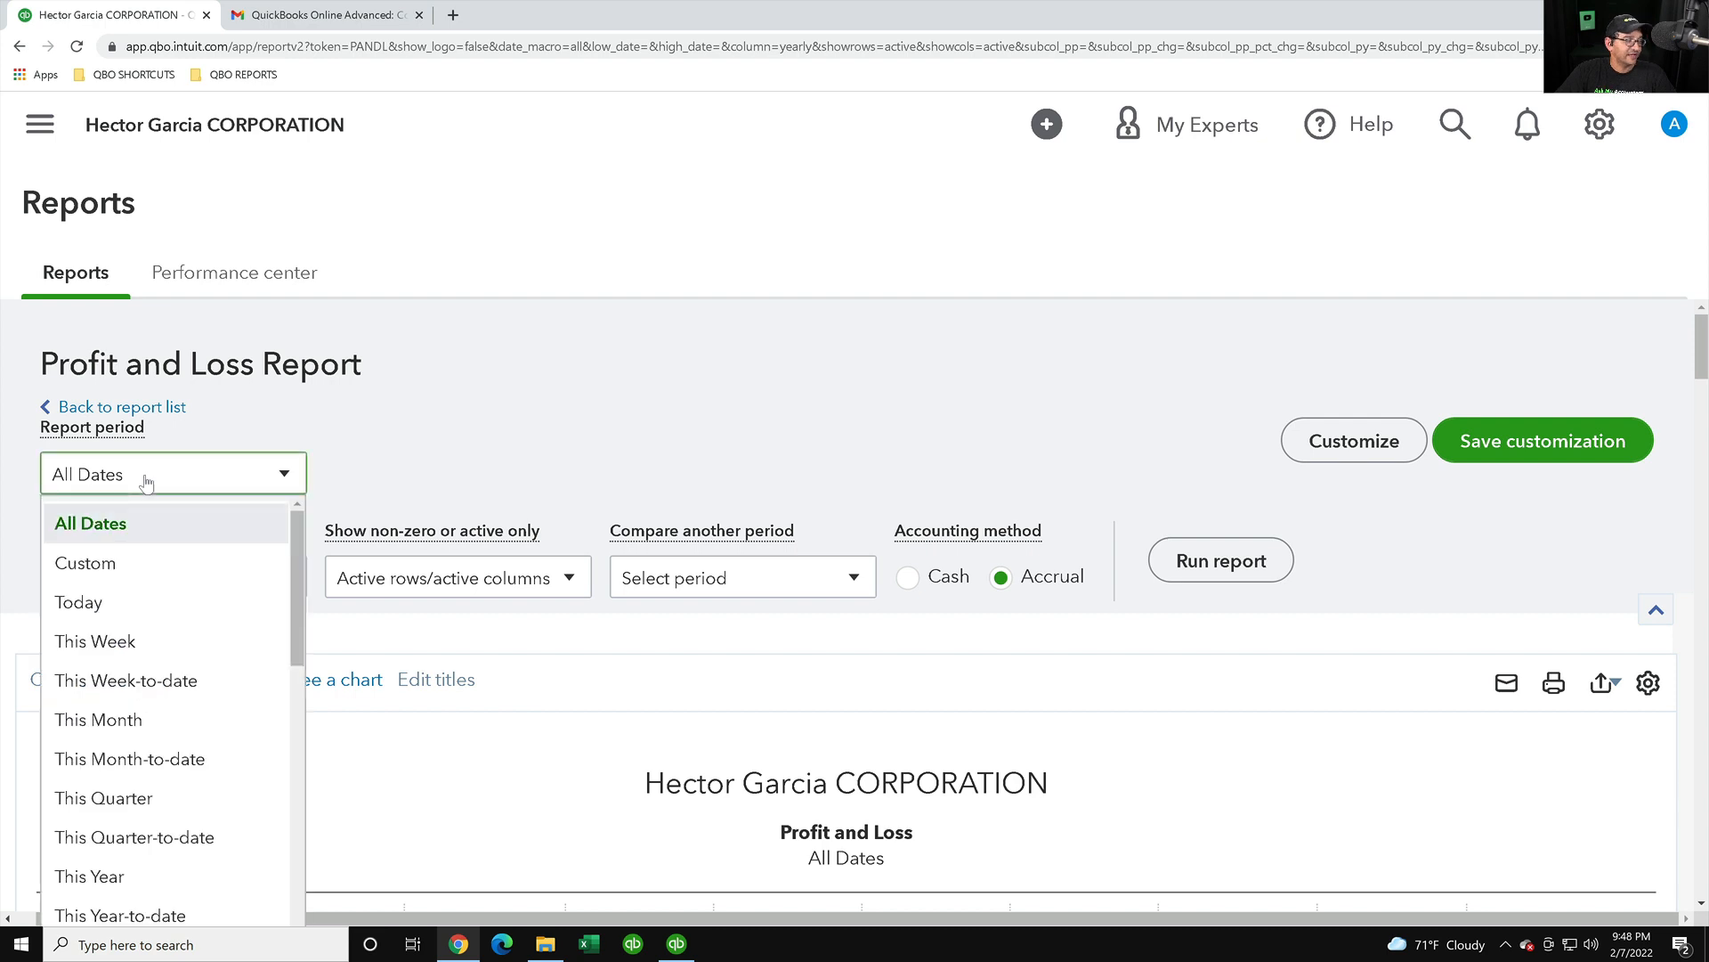
{"action": "left_click", "coordinate": [103, 561]}
{"action": "left_click", "coordinate": [377, 477]}
{"action": "type", "text": "01012022"}
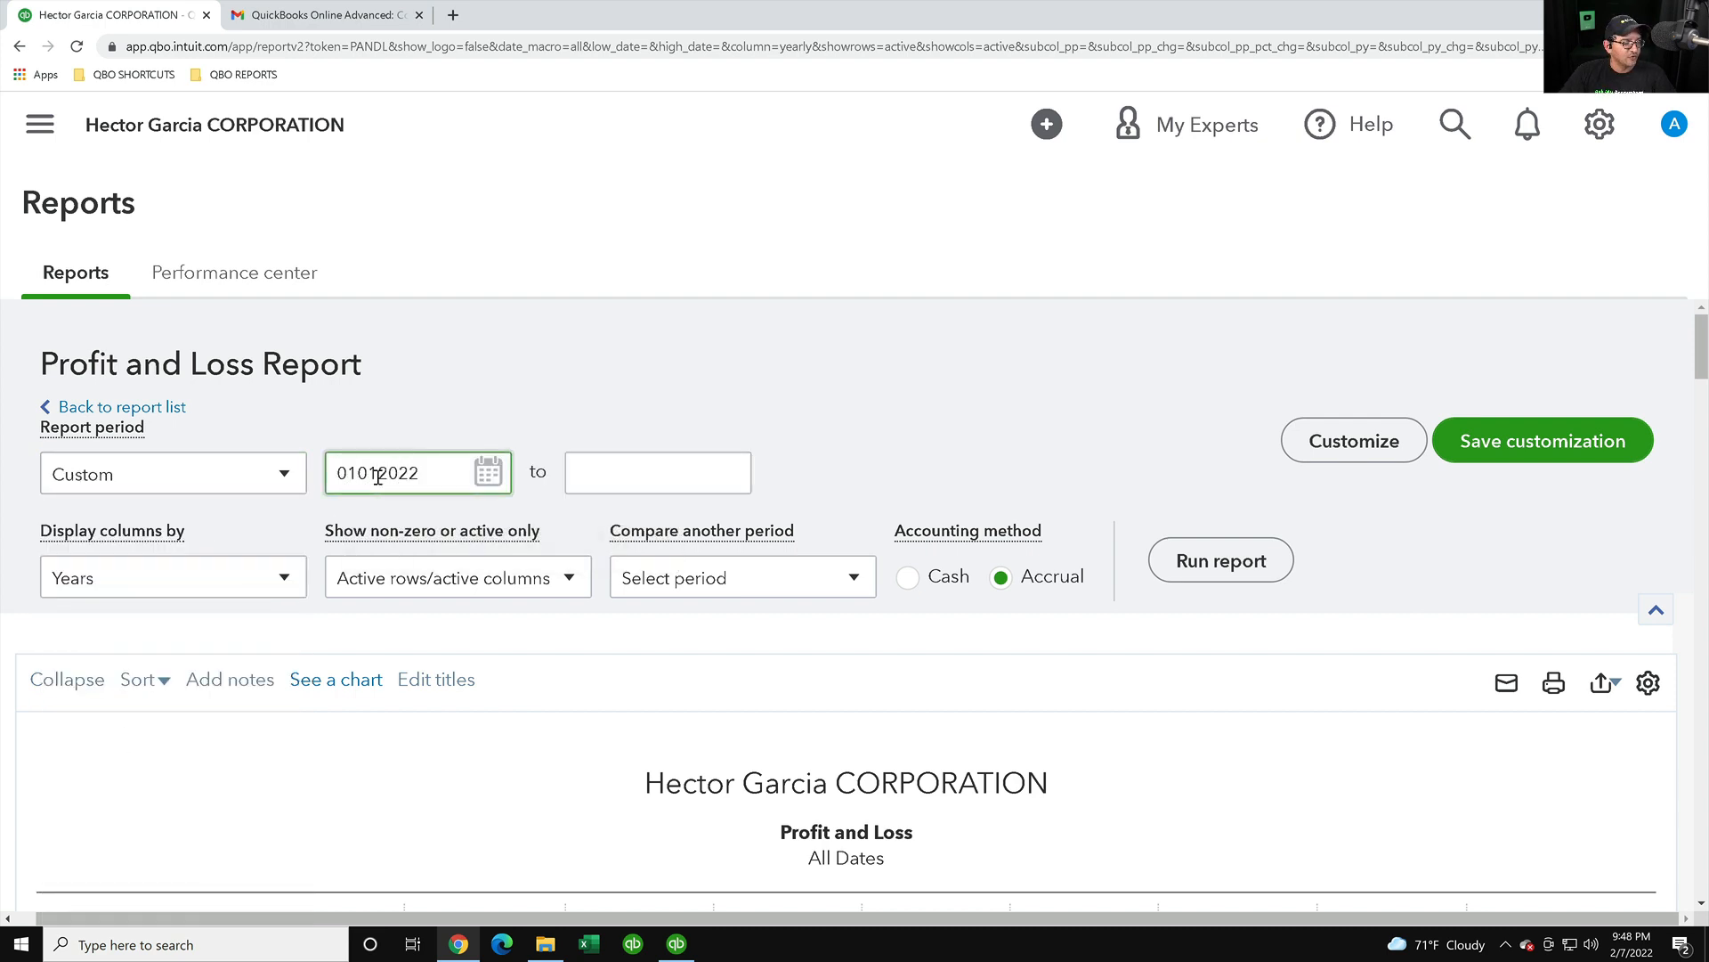
{"action": "key", "text": "Tab"}
{"action": "type", "text": "12/31/20"}
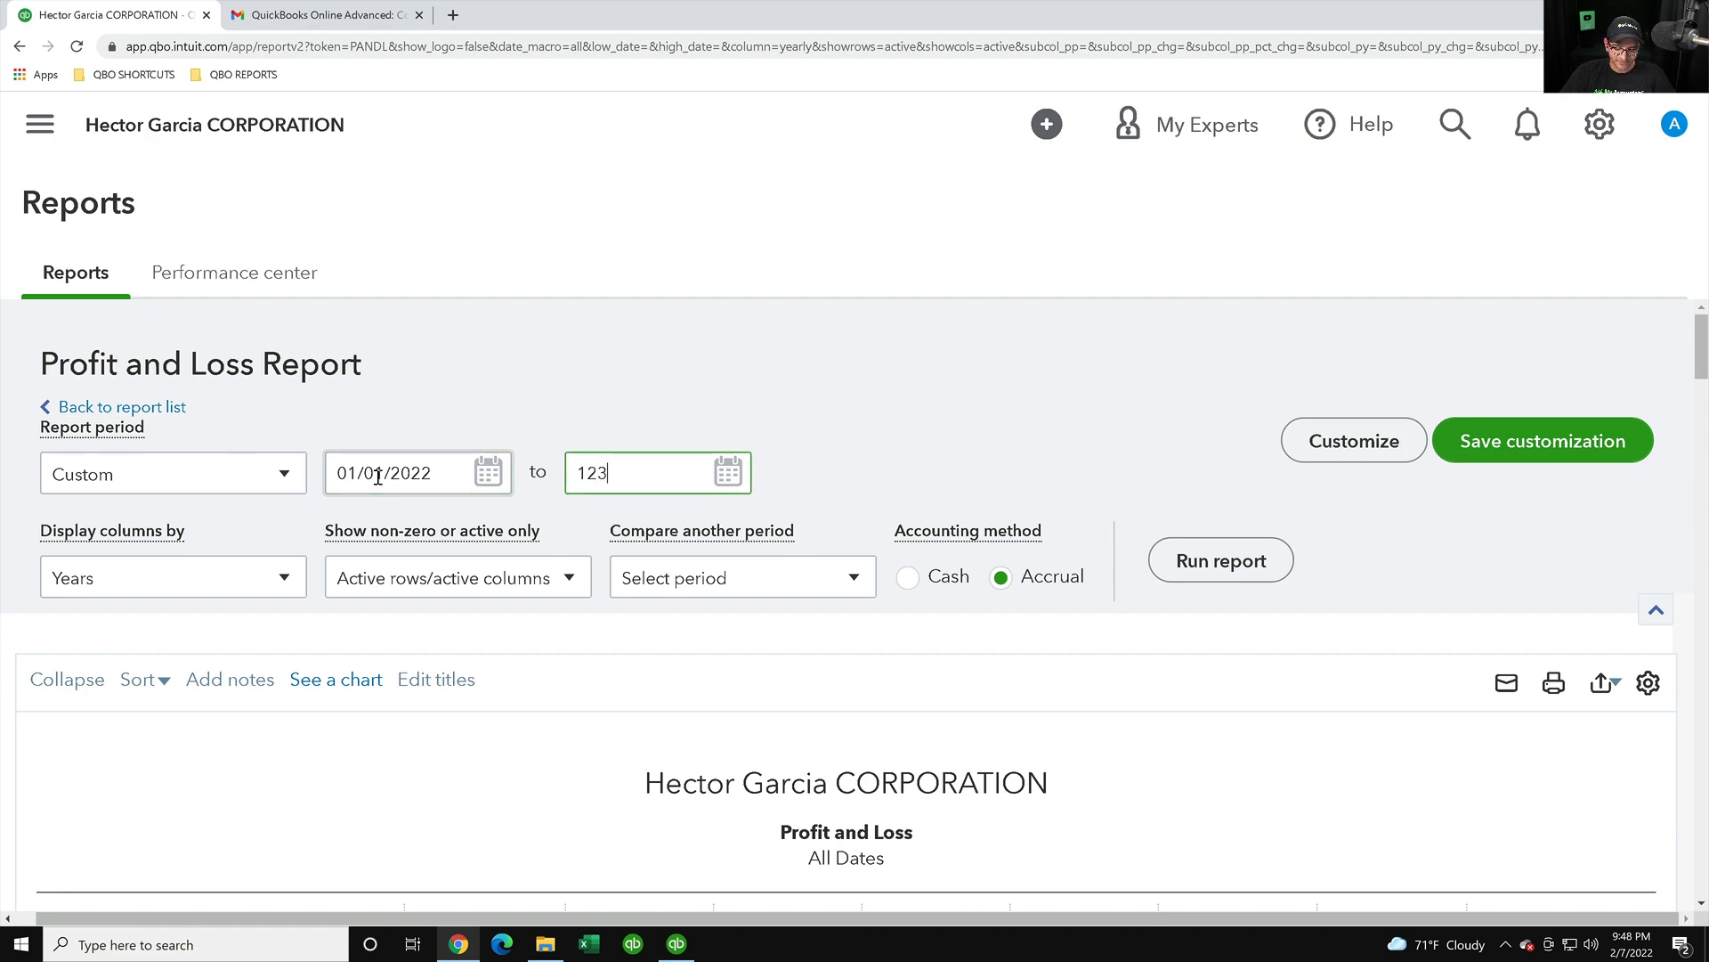
{"action": "type", "text": "22"}
{"action": "key", "text": "Tab"}
{"action": "left_click", "coordinate": [1183, 567]}
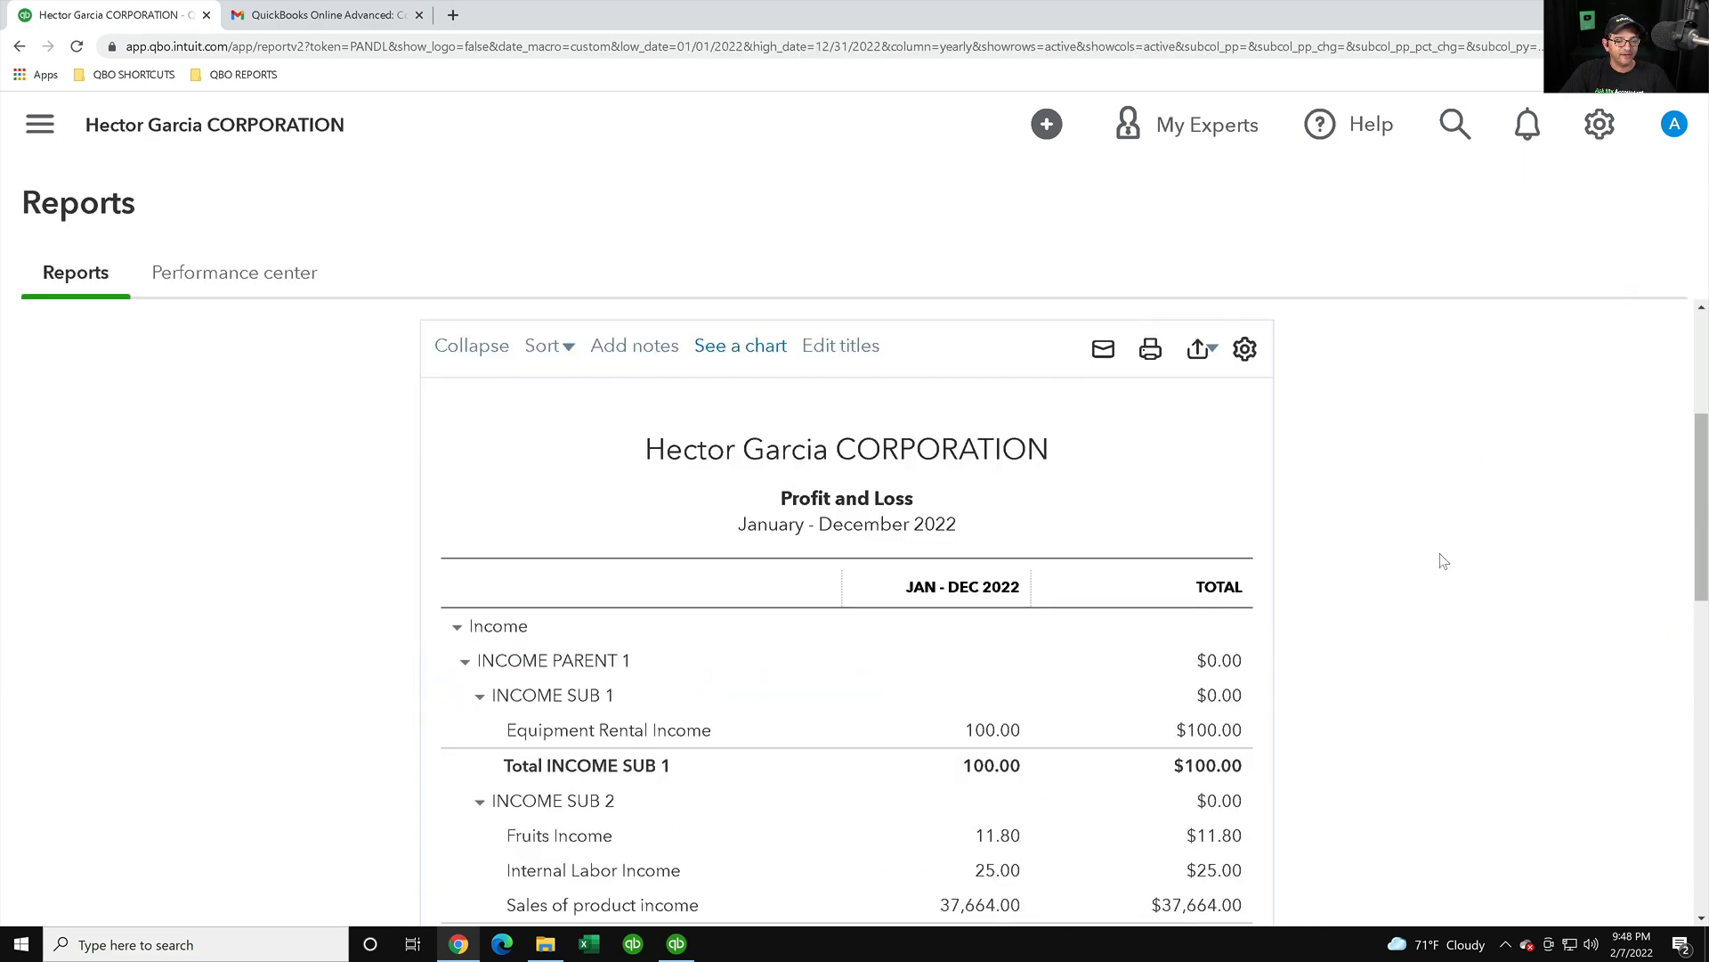
- Scroll the Online report down to cost of goods sold and check it against the Desktop Profit & Loss
{"action": "scroll", "coordinate": [1439, 570], "scroll_direction": "down", "scroll_amount": 3}
{"action": "scroll", "coordinate": [1438, 574], "scroll_direction": "down", "scroll_amount": 3}
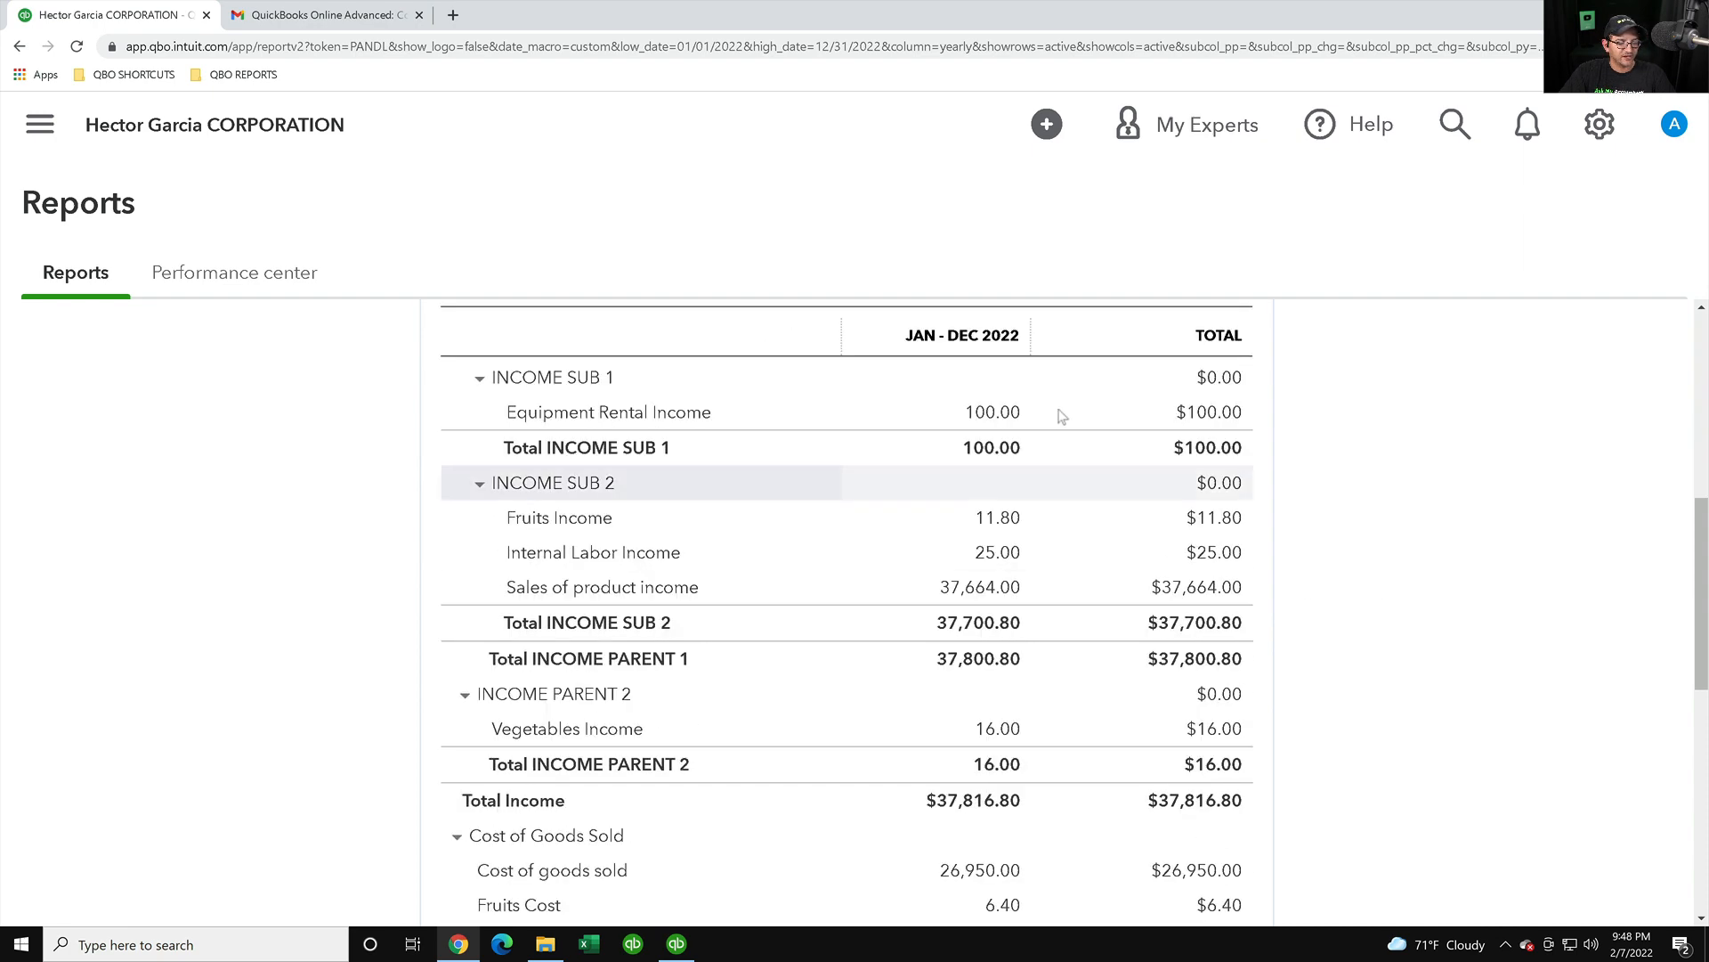
{"action": "scroll", "coordinate": [1024, 654], "scroll_direction": "down", "scroll_amount": 4}
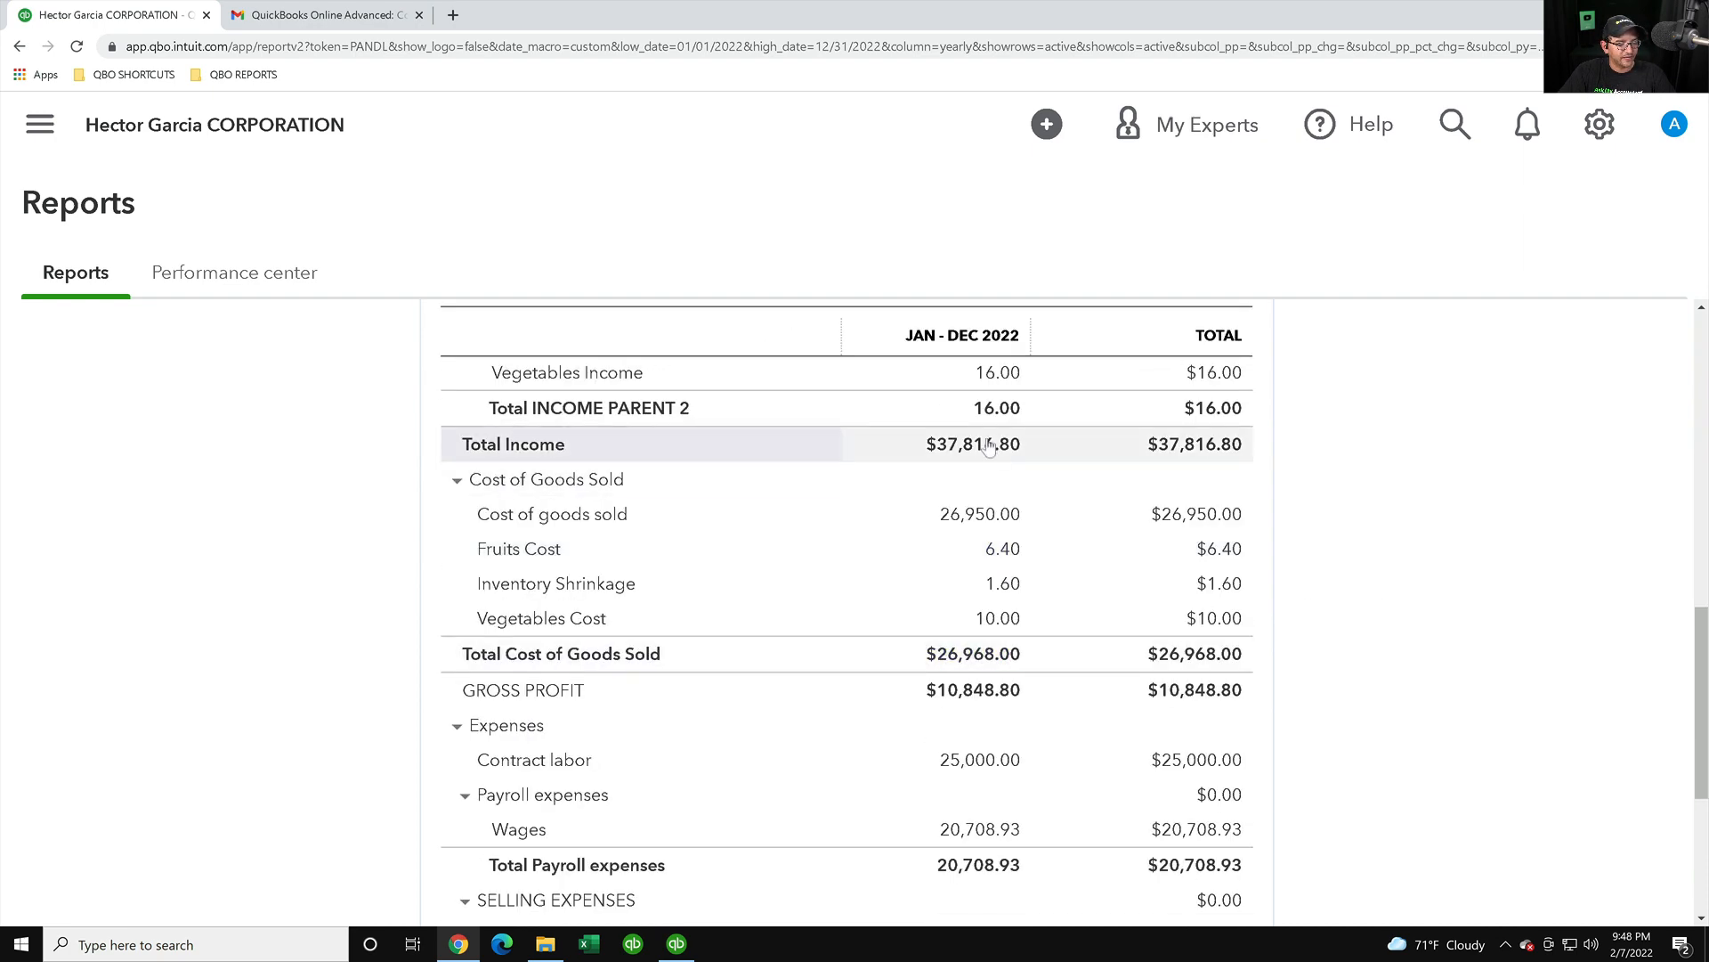
{"action": "scroll", "coordinate": [1030, 650], "scroll_direction": "down", "scroll_amount": 2}
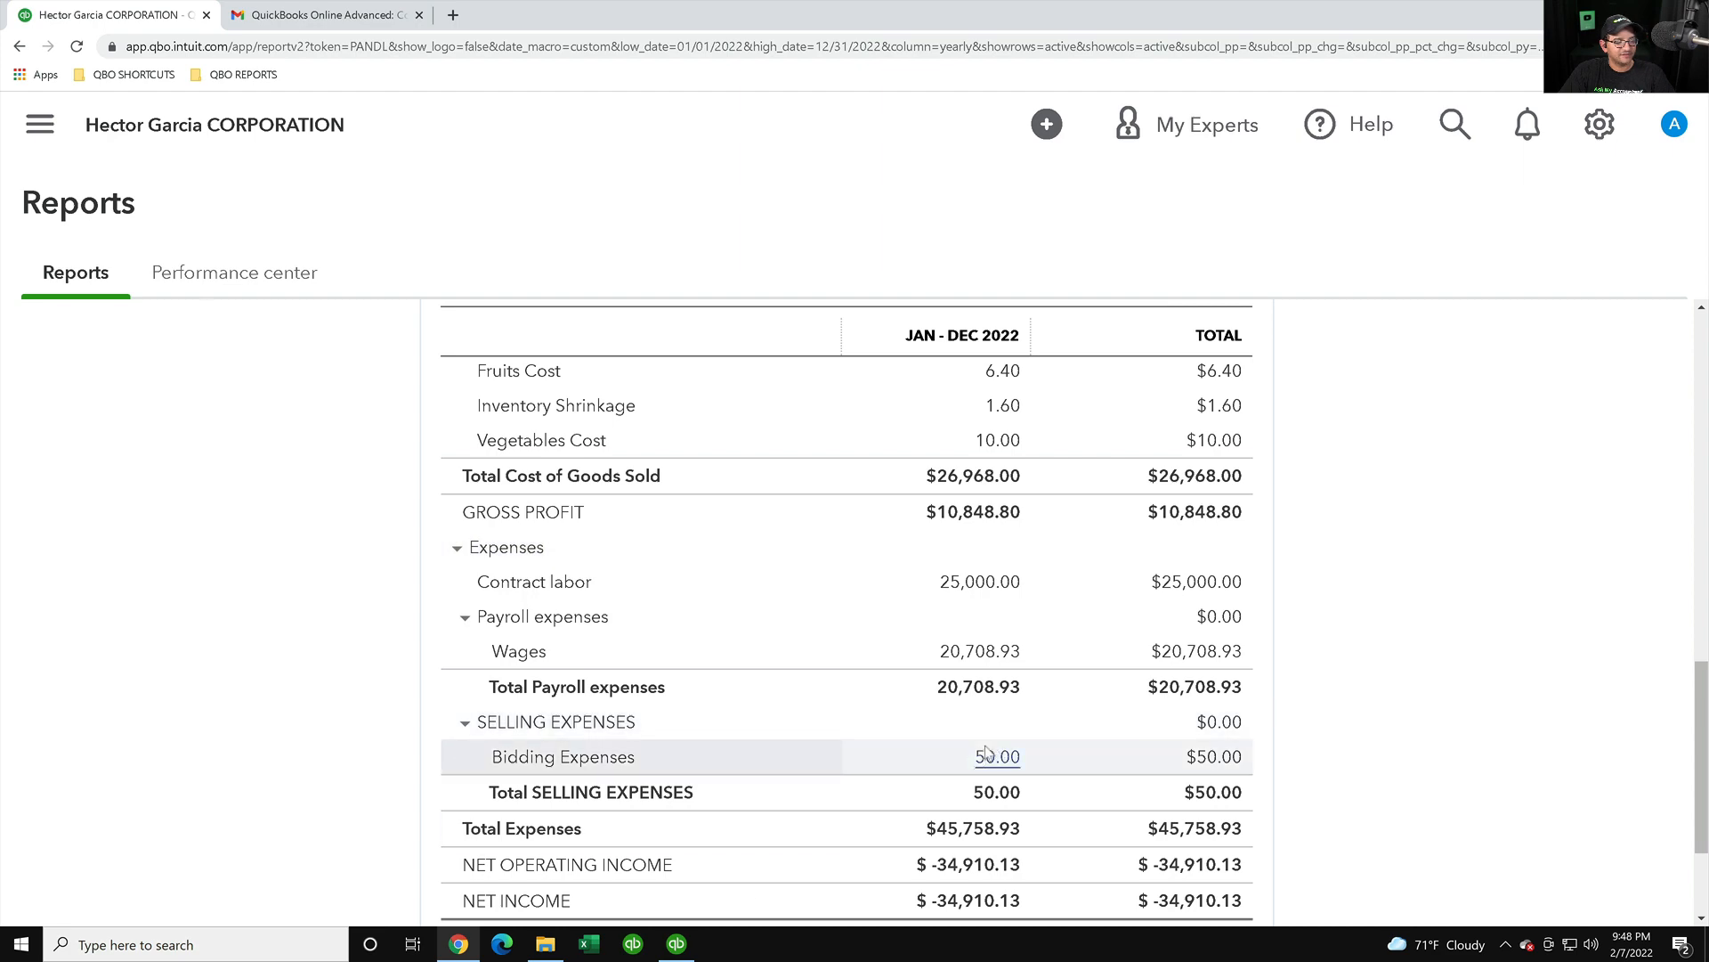
{"action": "left_click", "coordinate": [459, 943]}
{"action": "scroll", "coordinate": [1167, 570], "scroll_direction": "down", "scroll_amount": 3}
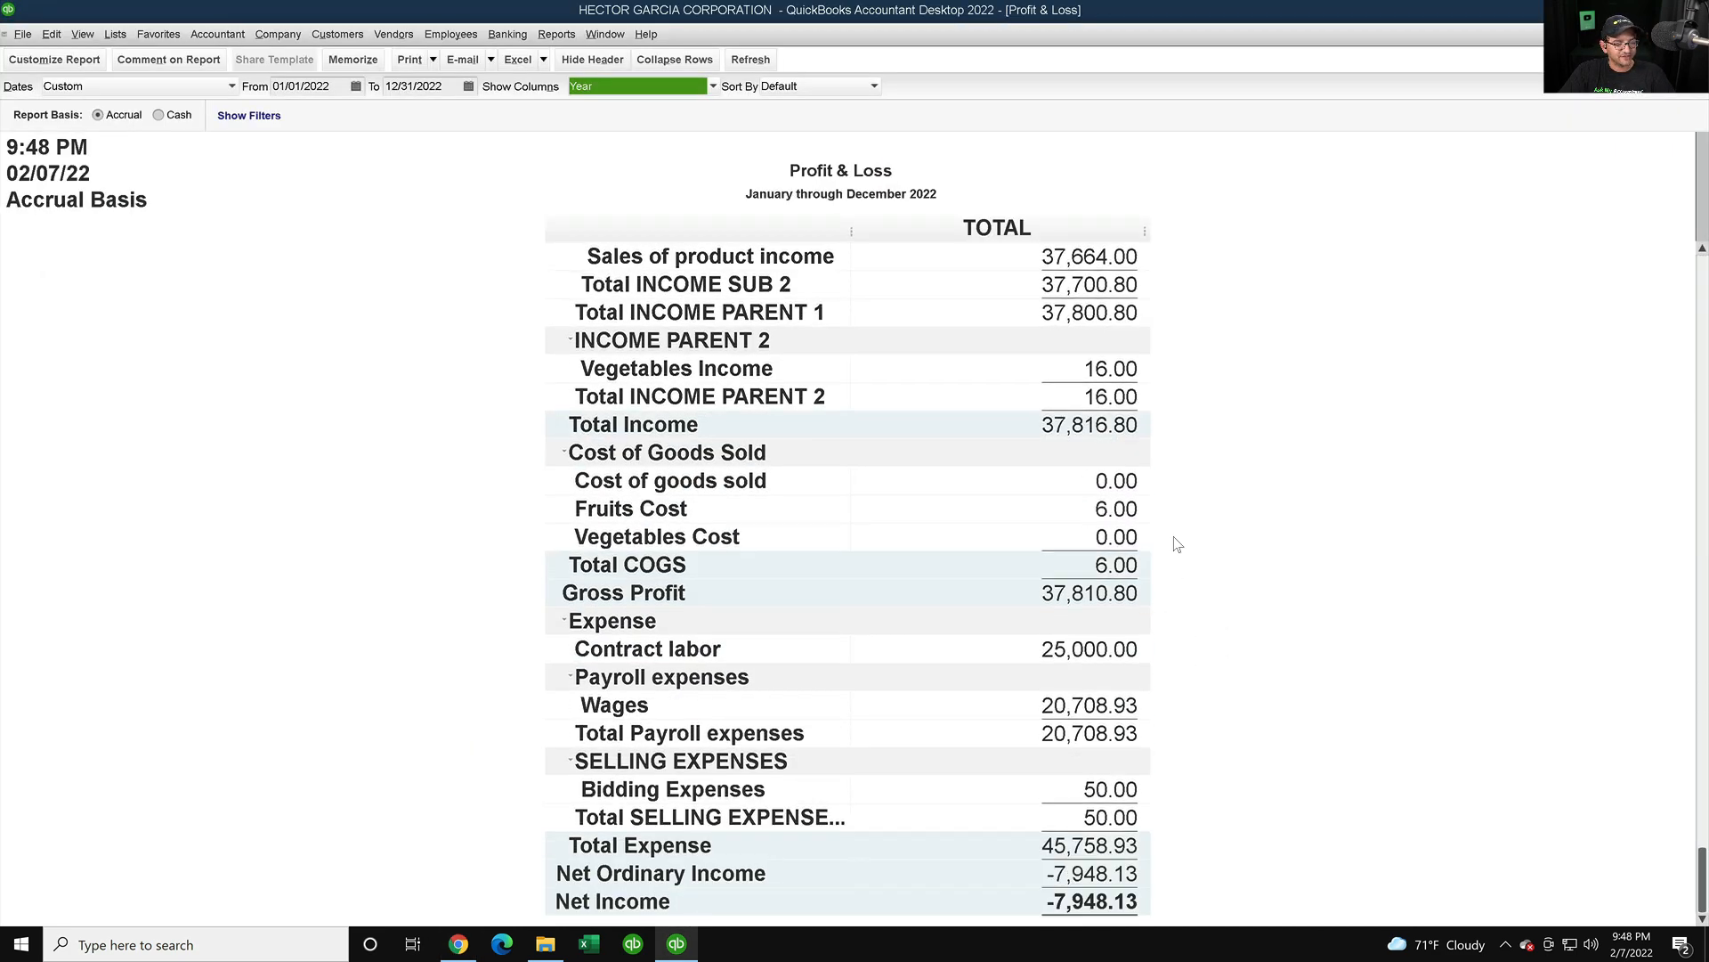
{"action": "scroll", "coordinate": [1157, 543], "scroll_direction": "up", "scroll_amount": 1}
- Alternate between both reports, ending on Desktop's Total COGS 6.00 and Gross Profit 37,810.80
{"action": "left_click", "coordinate": [677, 944]}
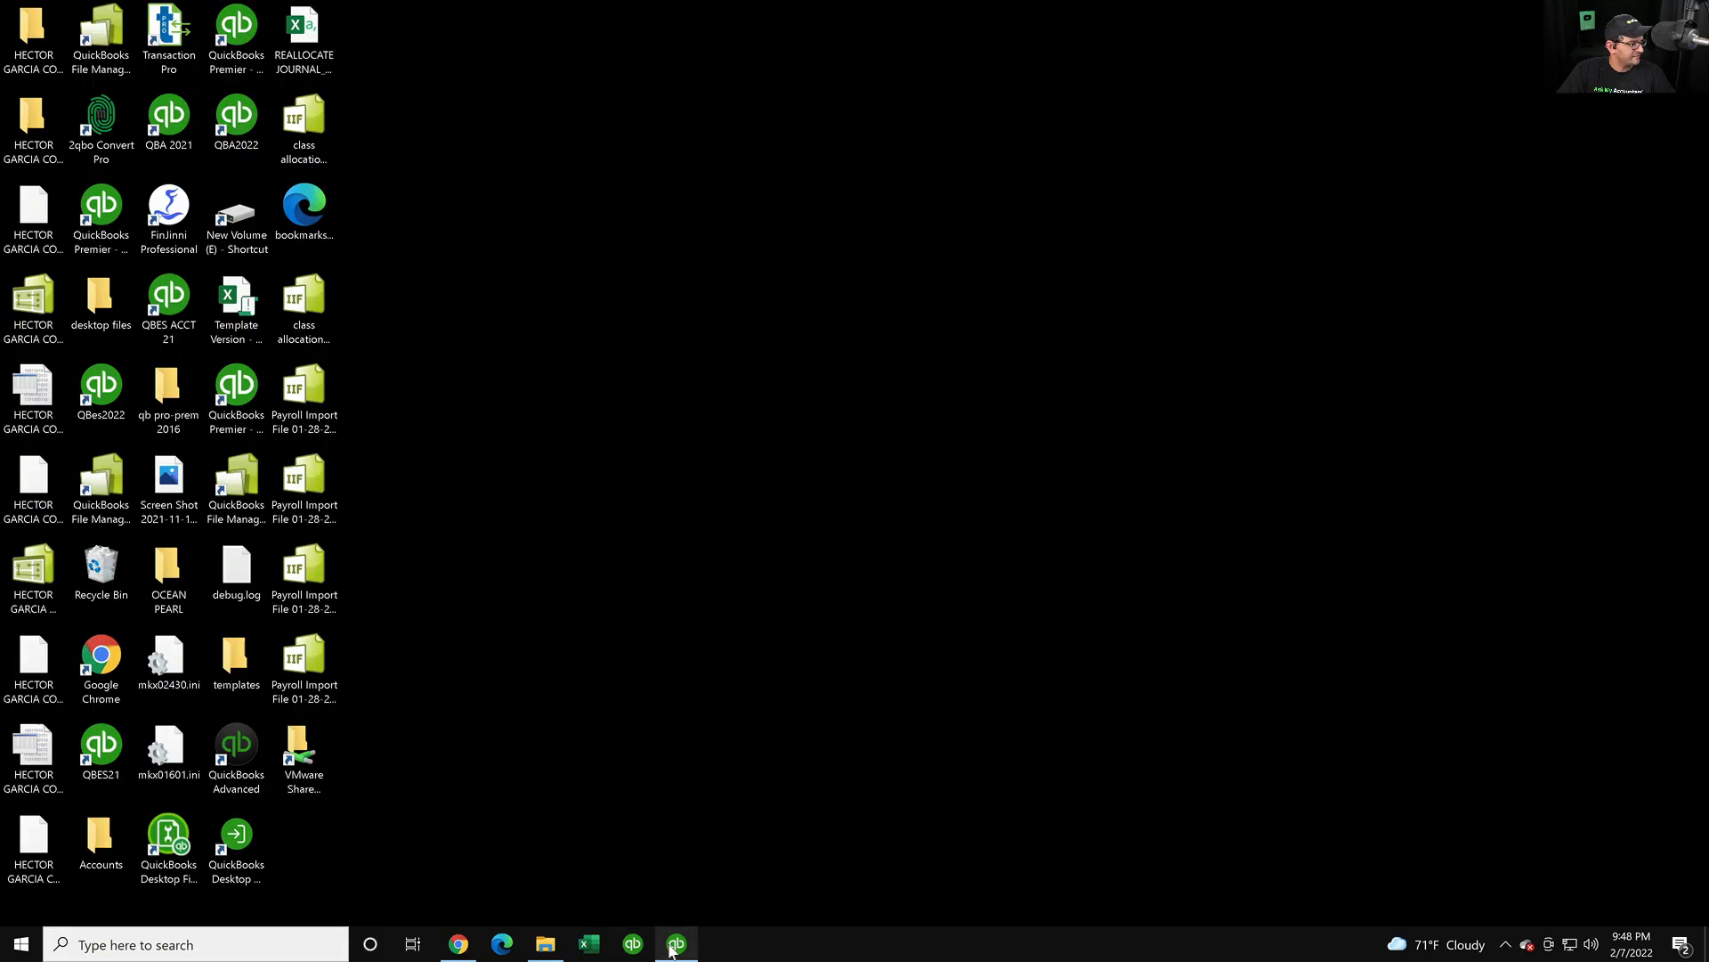
{"action": "left_click", "coordinate": [458, 946]}
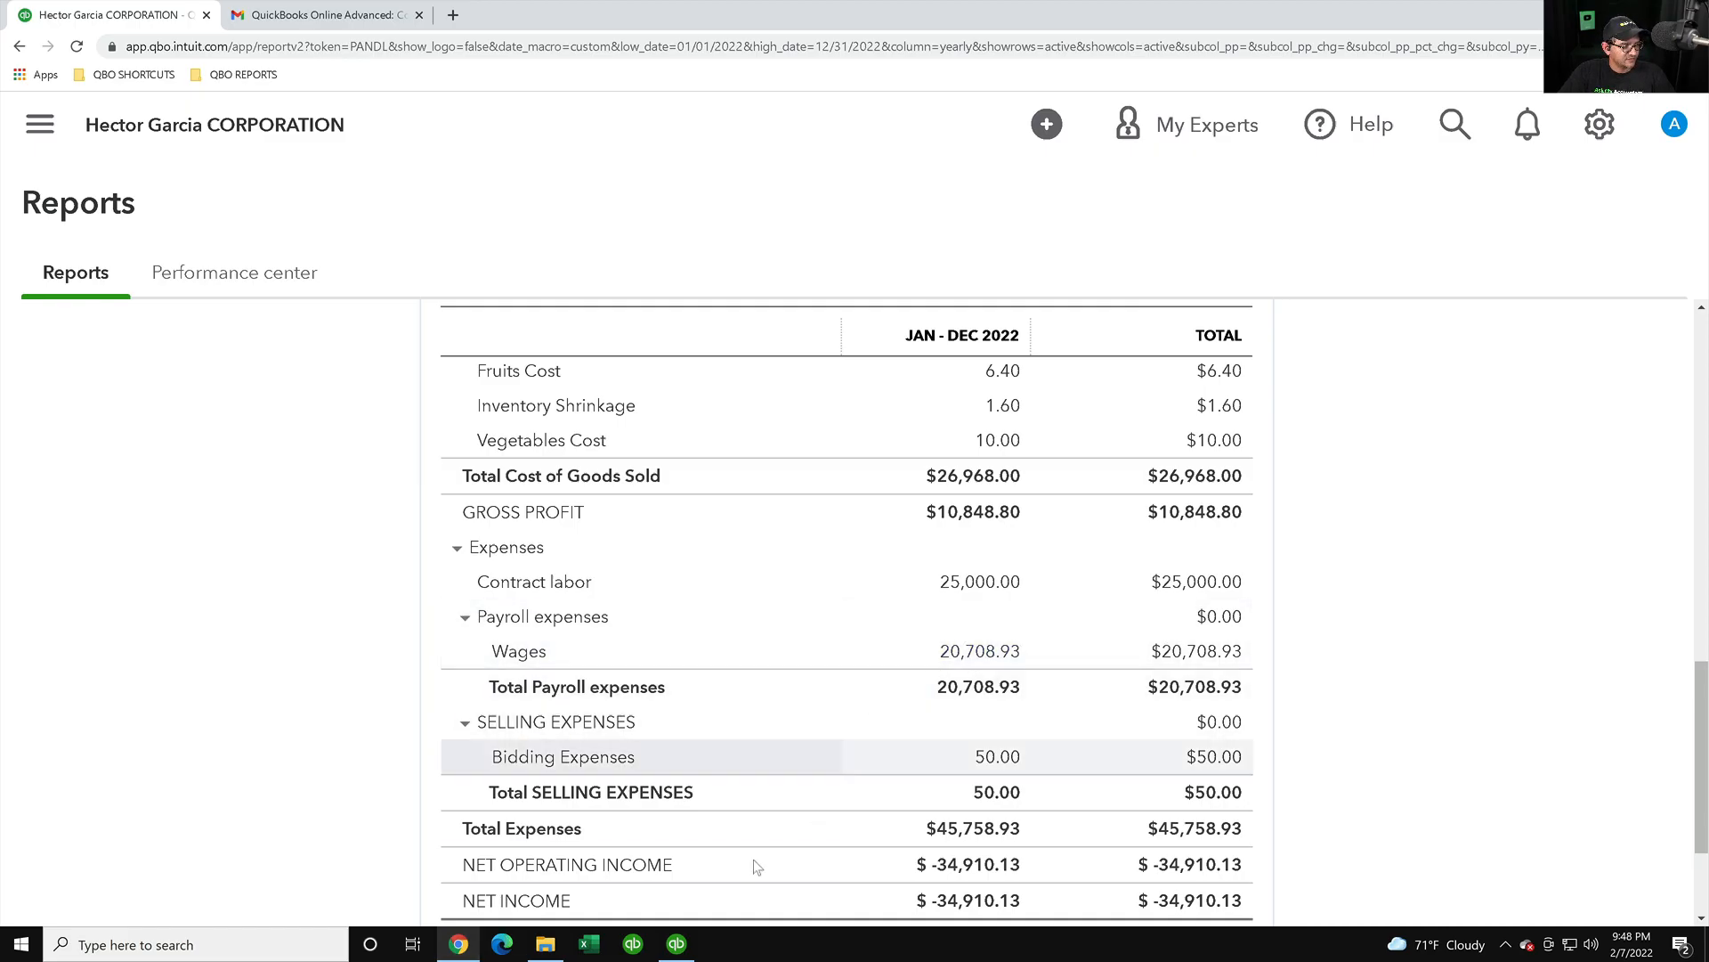
{"action": "left_click", "coordinate": [677, 944]}
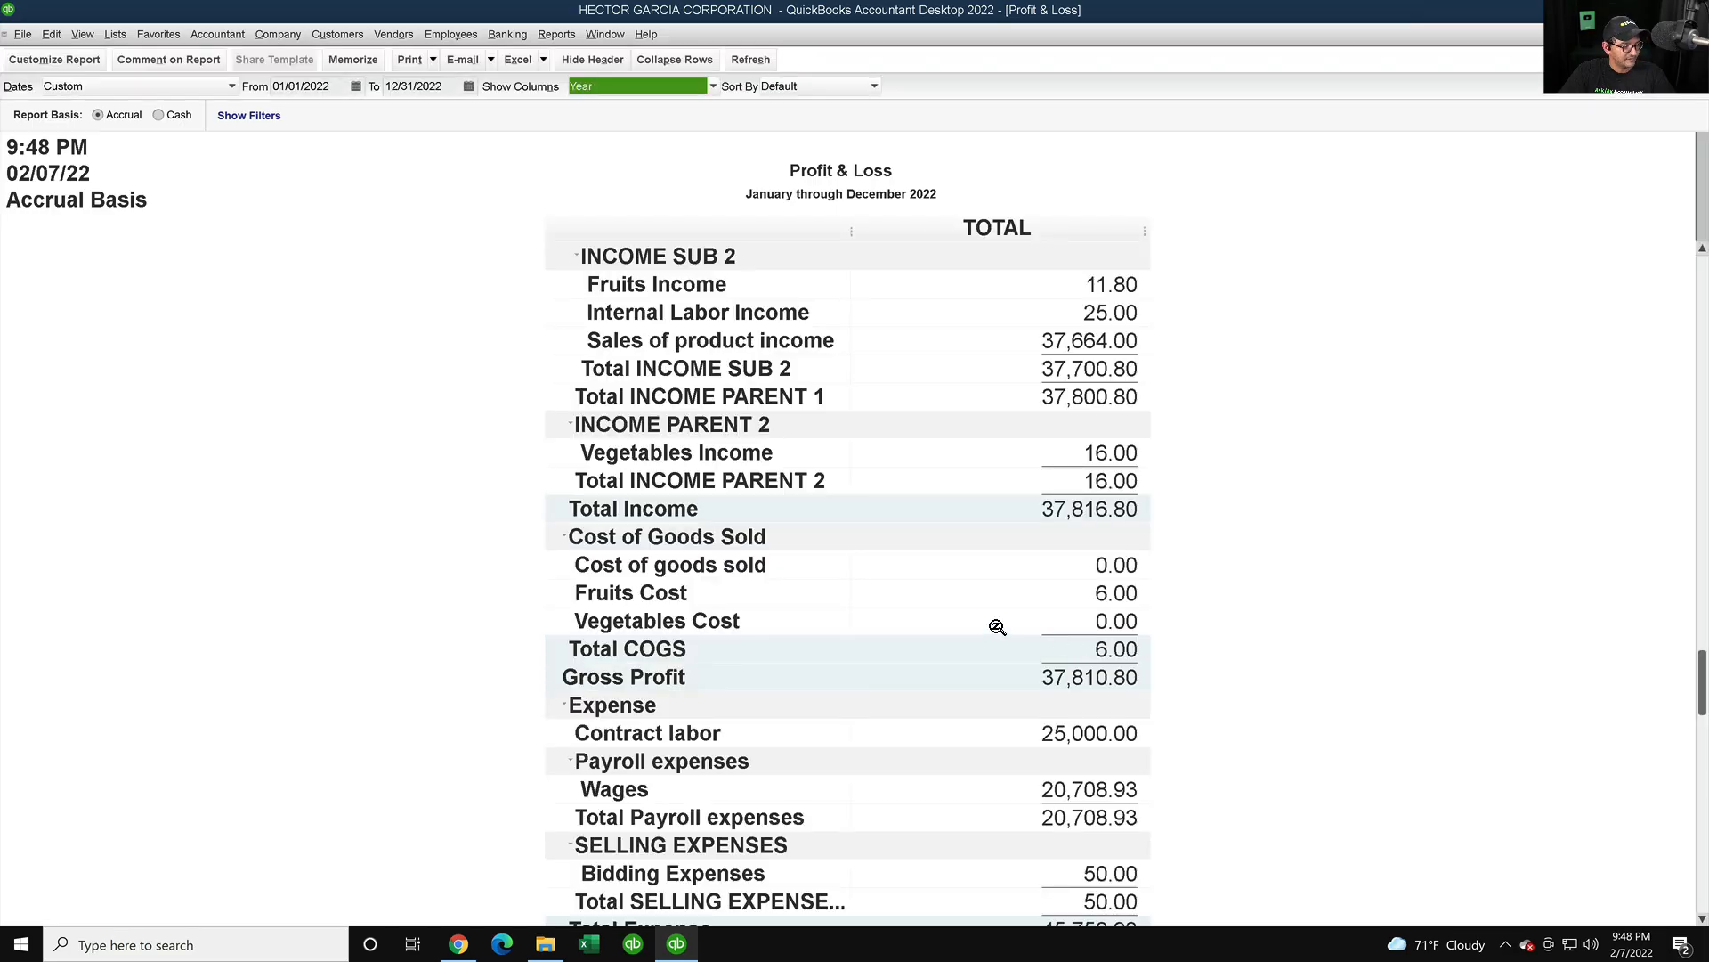
{"action": "scroll", "coordinate": [994, 632], "scroll_direction": "down", "scroll_amount": 2}
{"action": "left_click", "coordinate": [458, 944]}
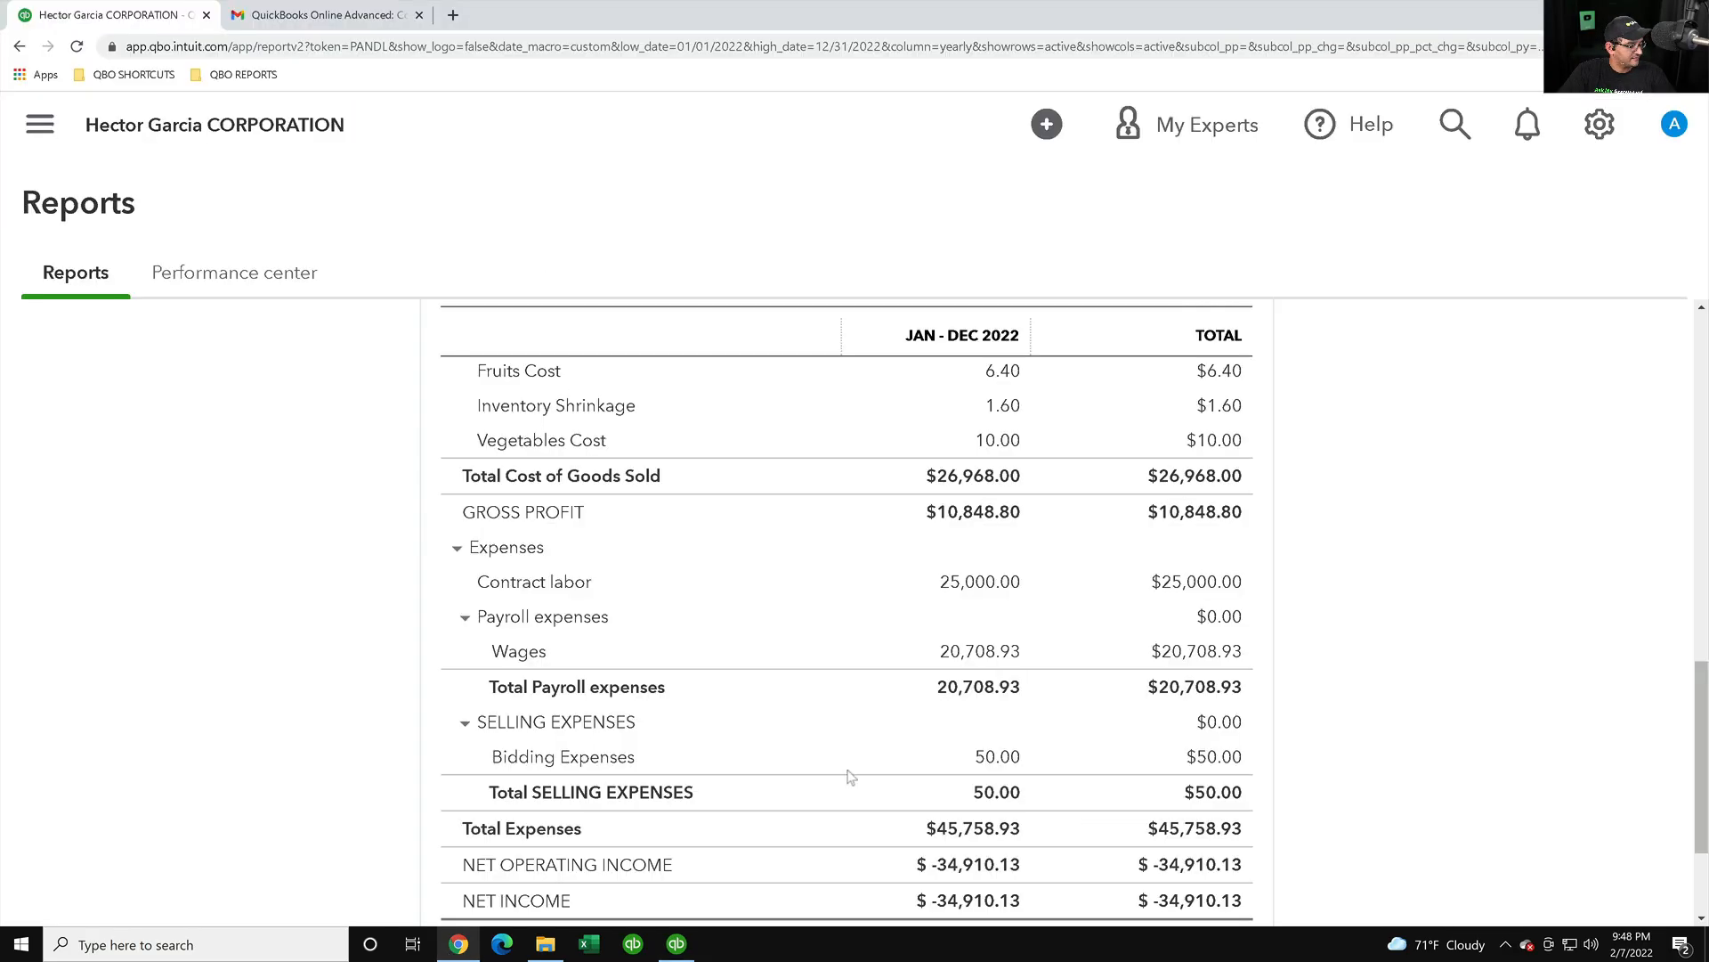
{"action": "scroll", "coordinate": [1009, 675], "scroll_direction": "down", "scroll_amount": 2}
{"action": "scroll", "coordinate": [1001, 677], "scroll_direction": "up", "scroll_amount": 4}
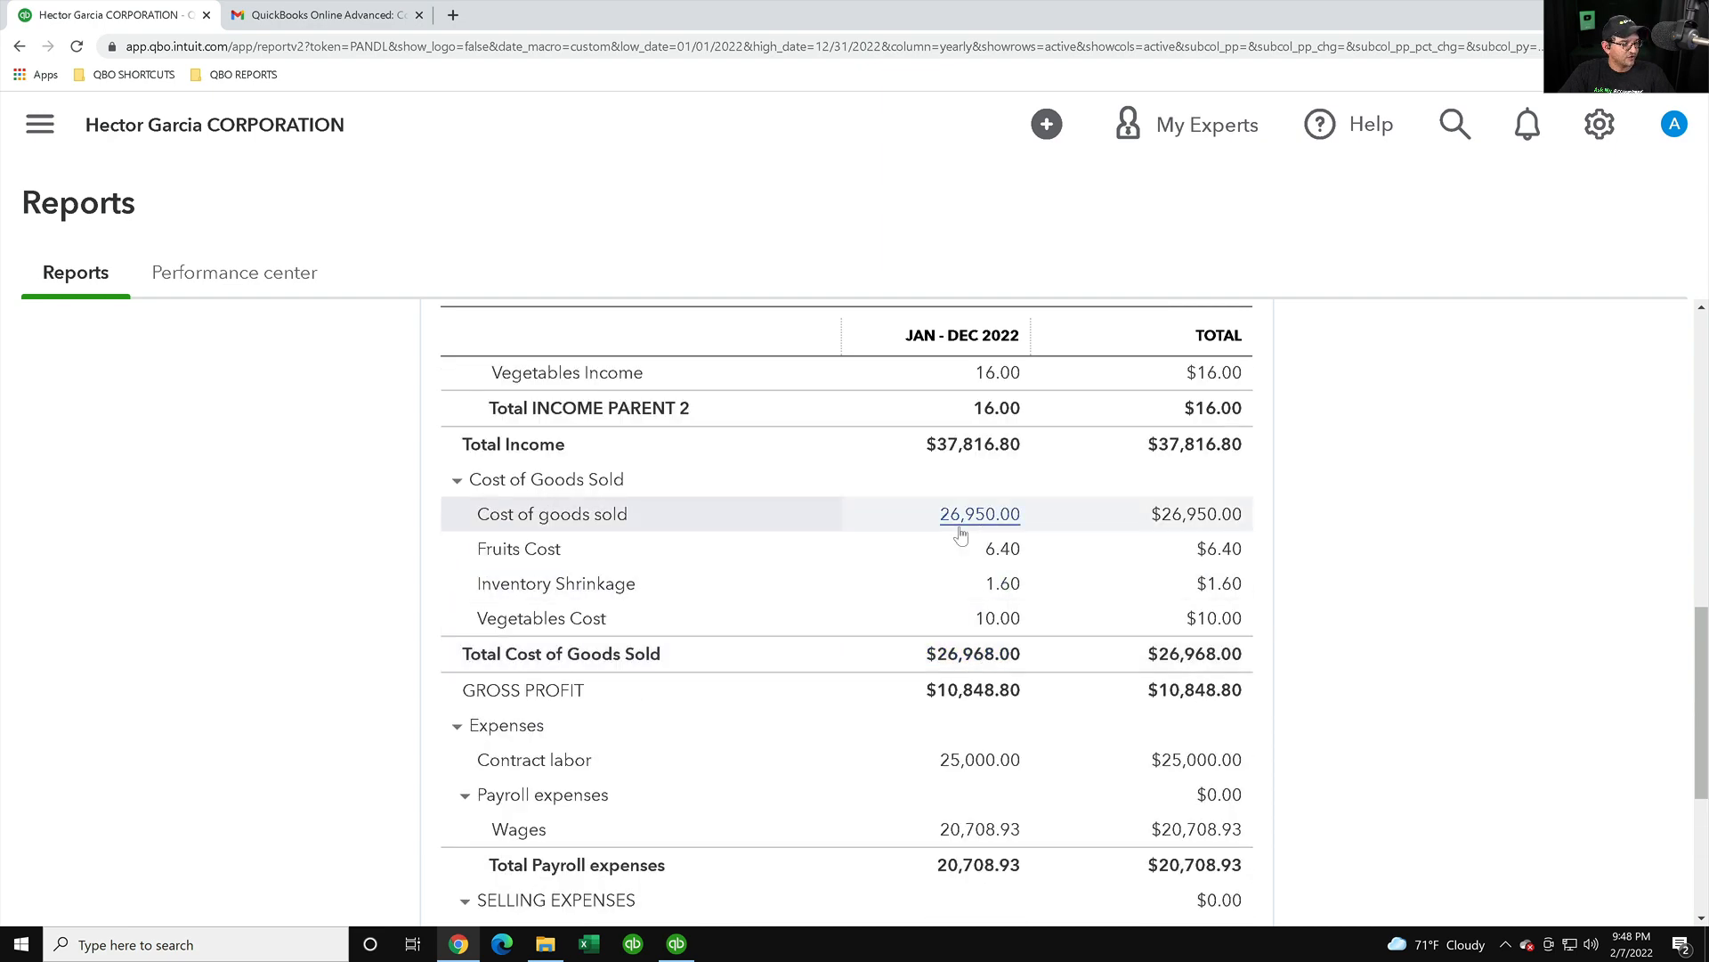
{"action": "left_click", "coordinate": [677, 944]}
{"action": "scroll", "coordinate": [1053, 504], "scroll_direction": "up", "scroll_amount": 1}
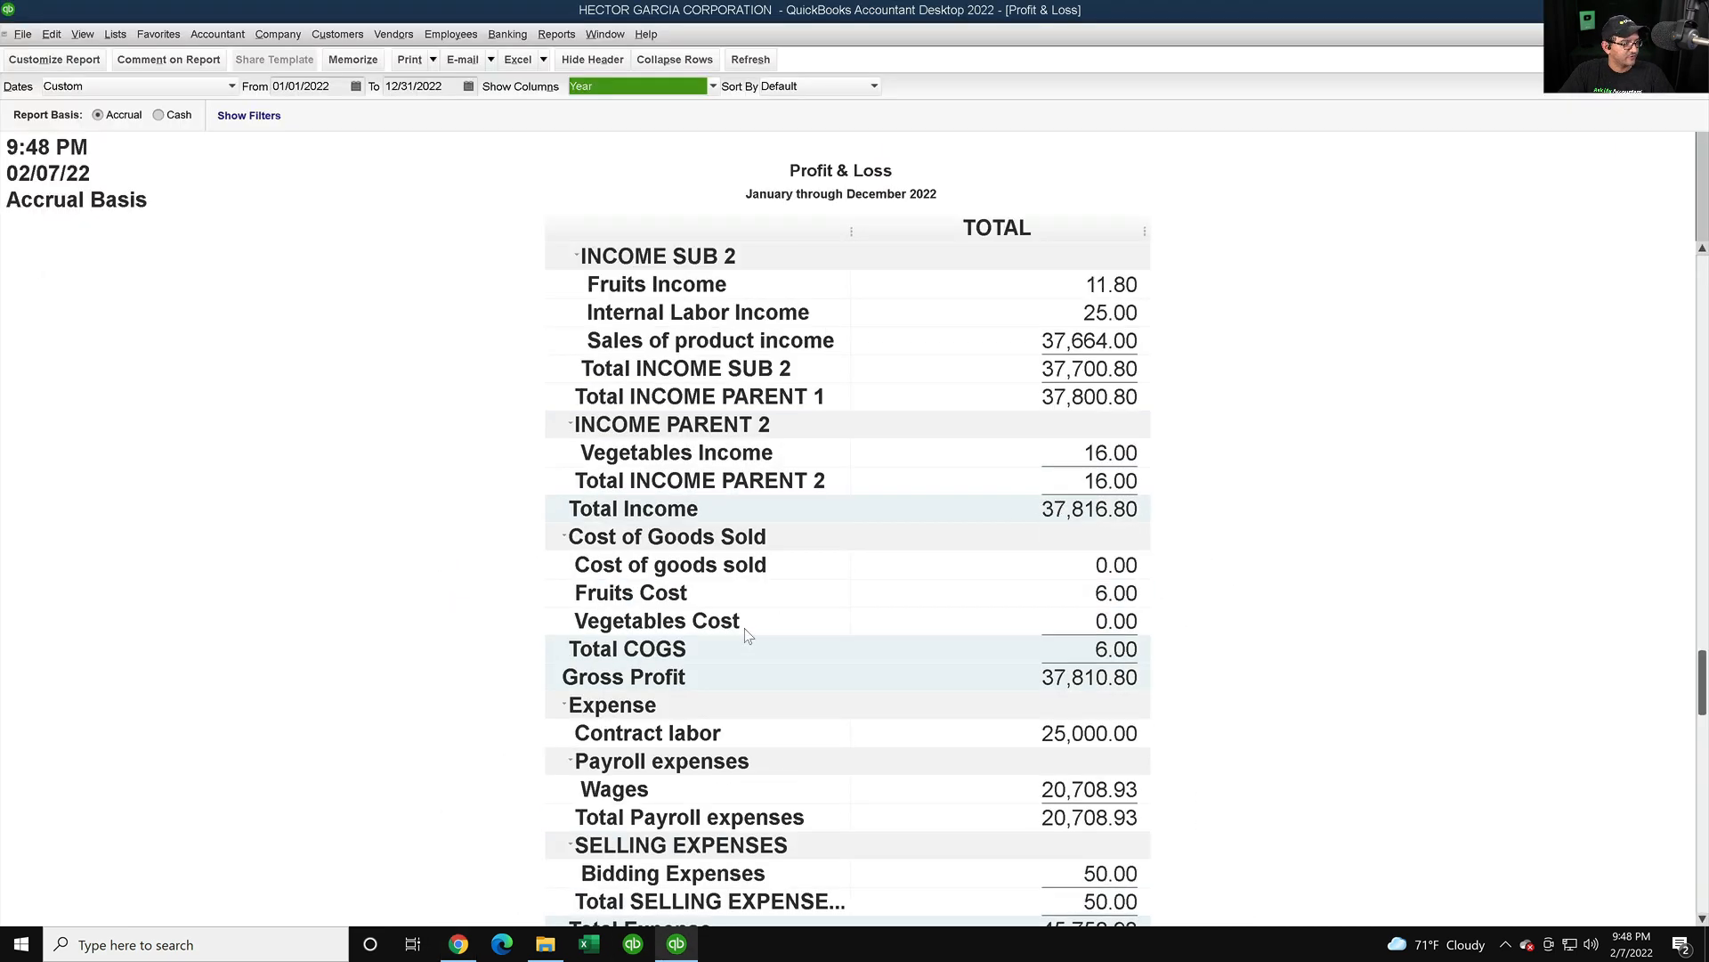
{"action": "left_click", "coordinate": [1129, 589]}
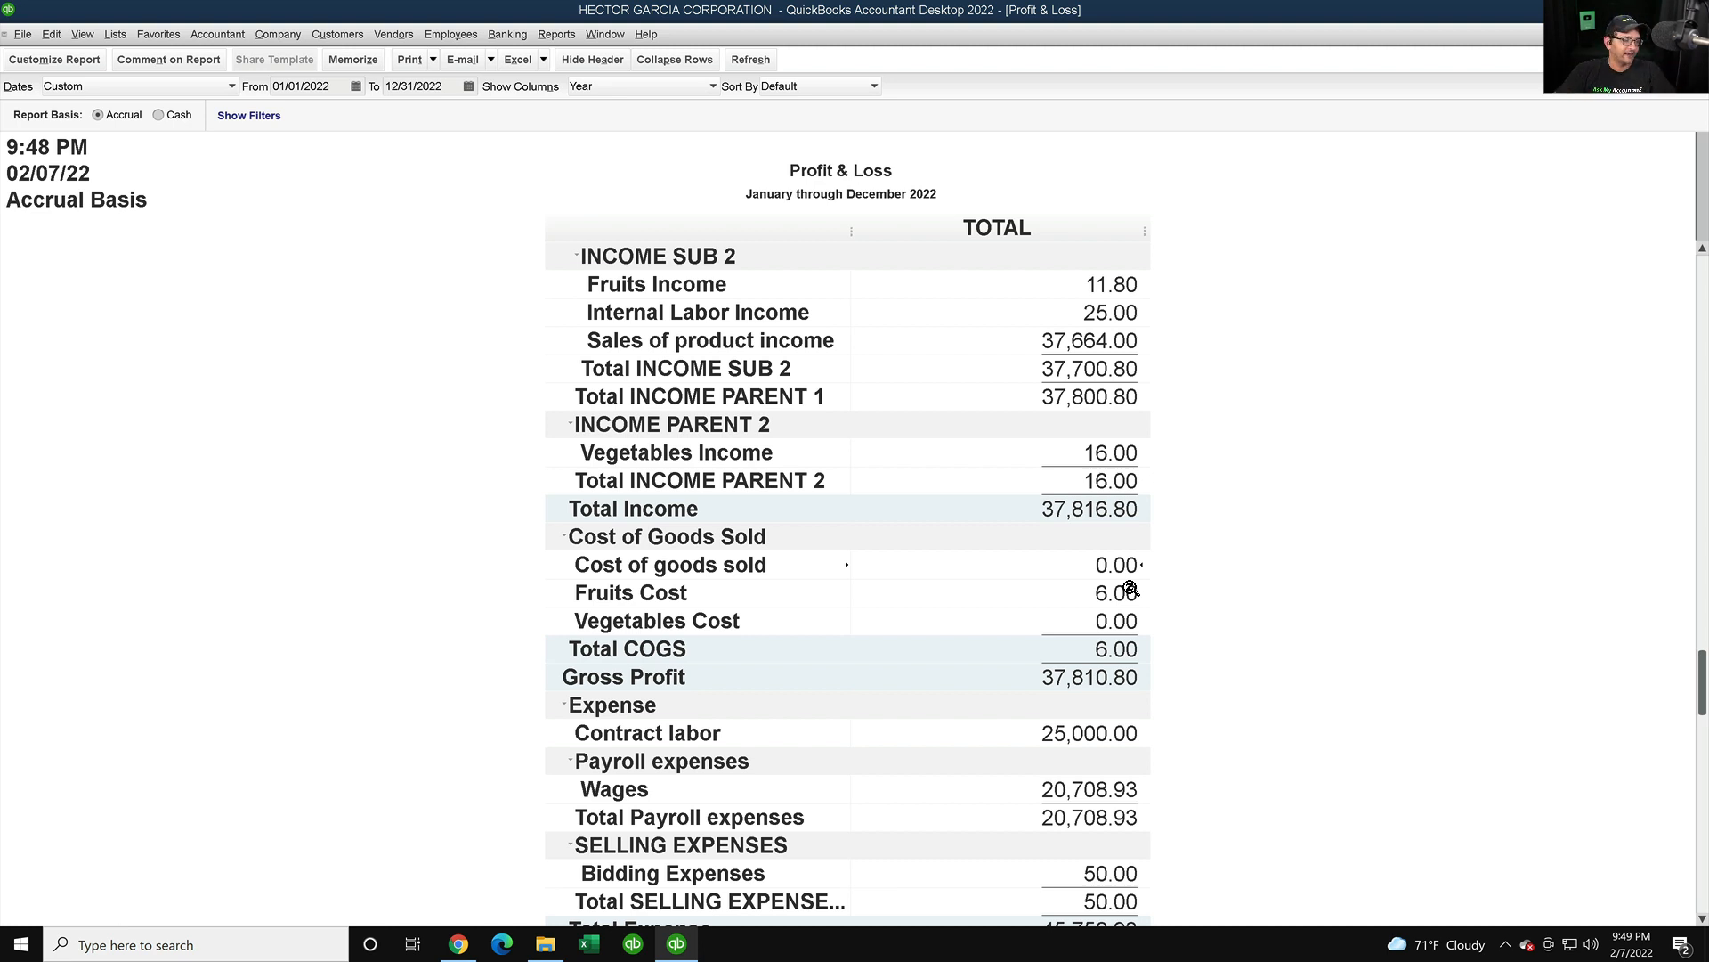
- Drill into Online's $26,950.00 cost of goods sold to list its invoice lines, then return to Desktop
{"action": "left_click", "coordinate": [458, 943]}
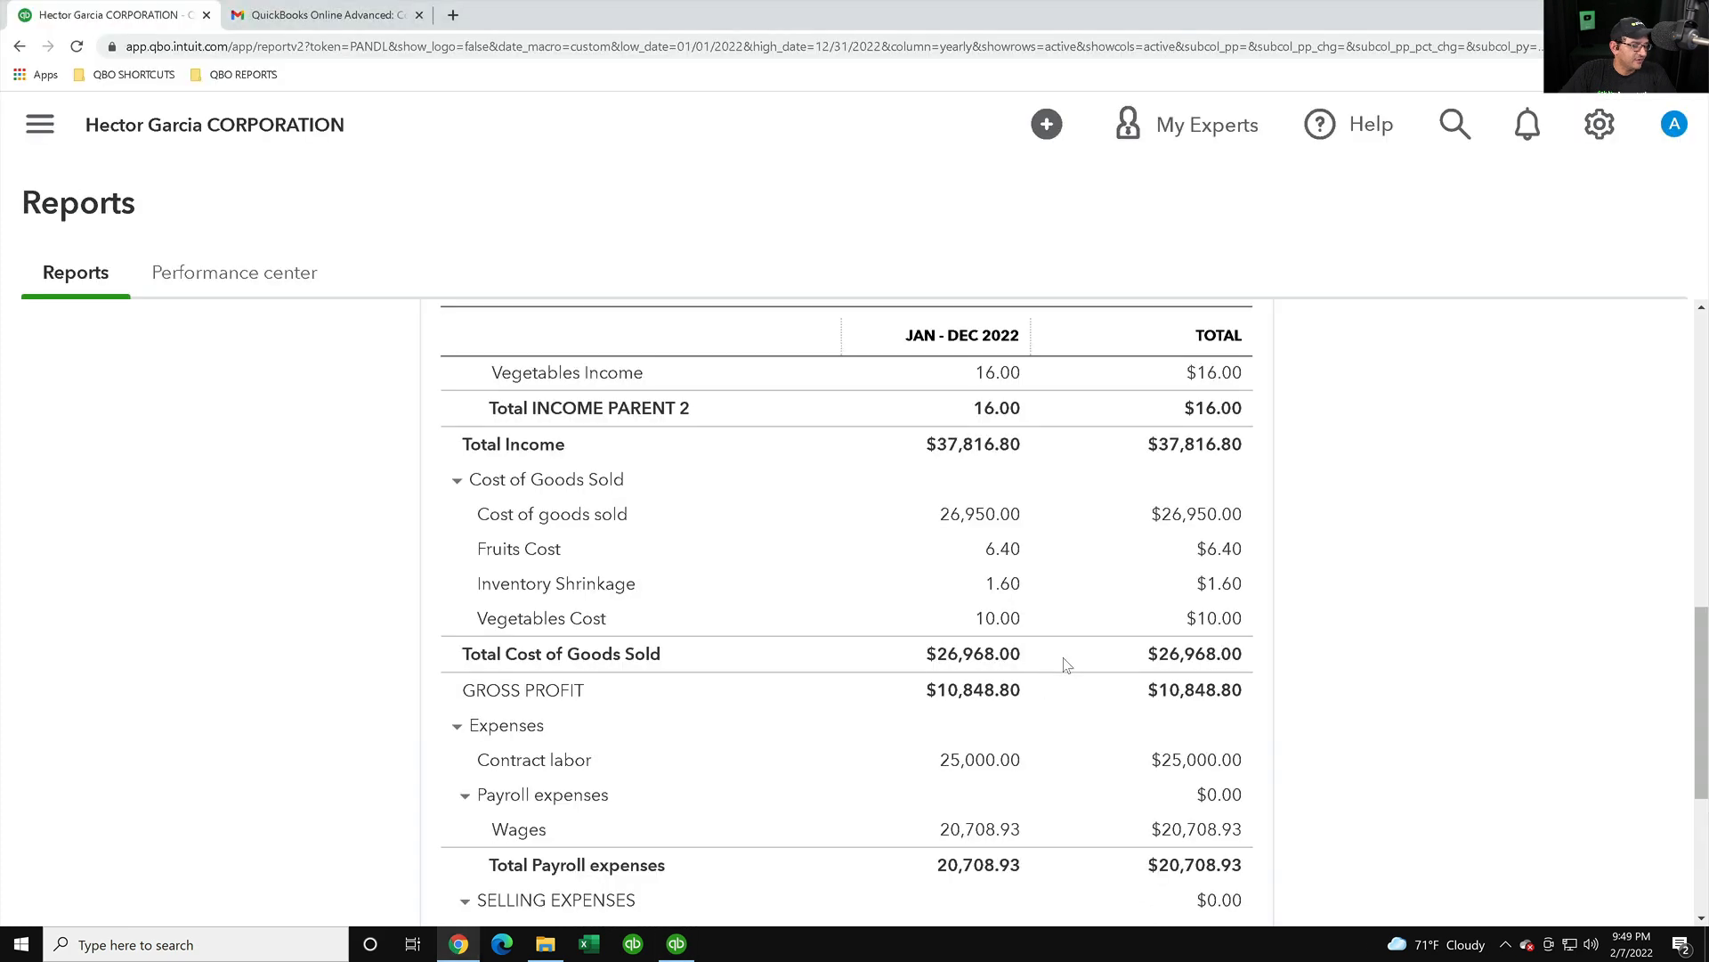
{"action": "left_click", "coordinate": [978, 514]}
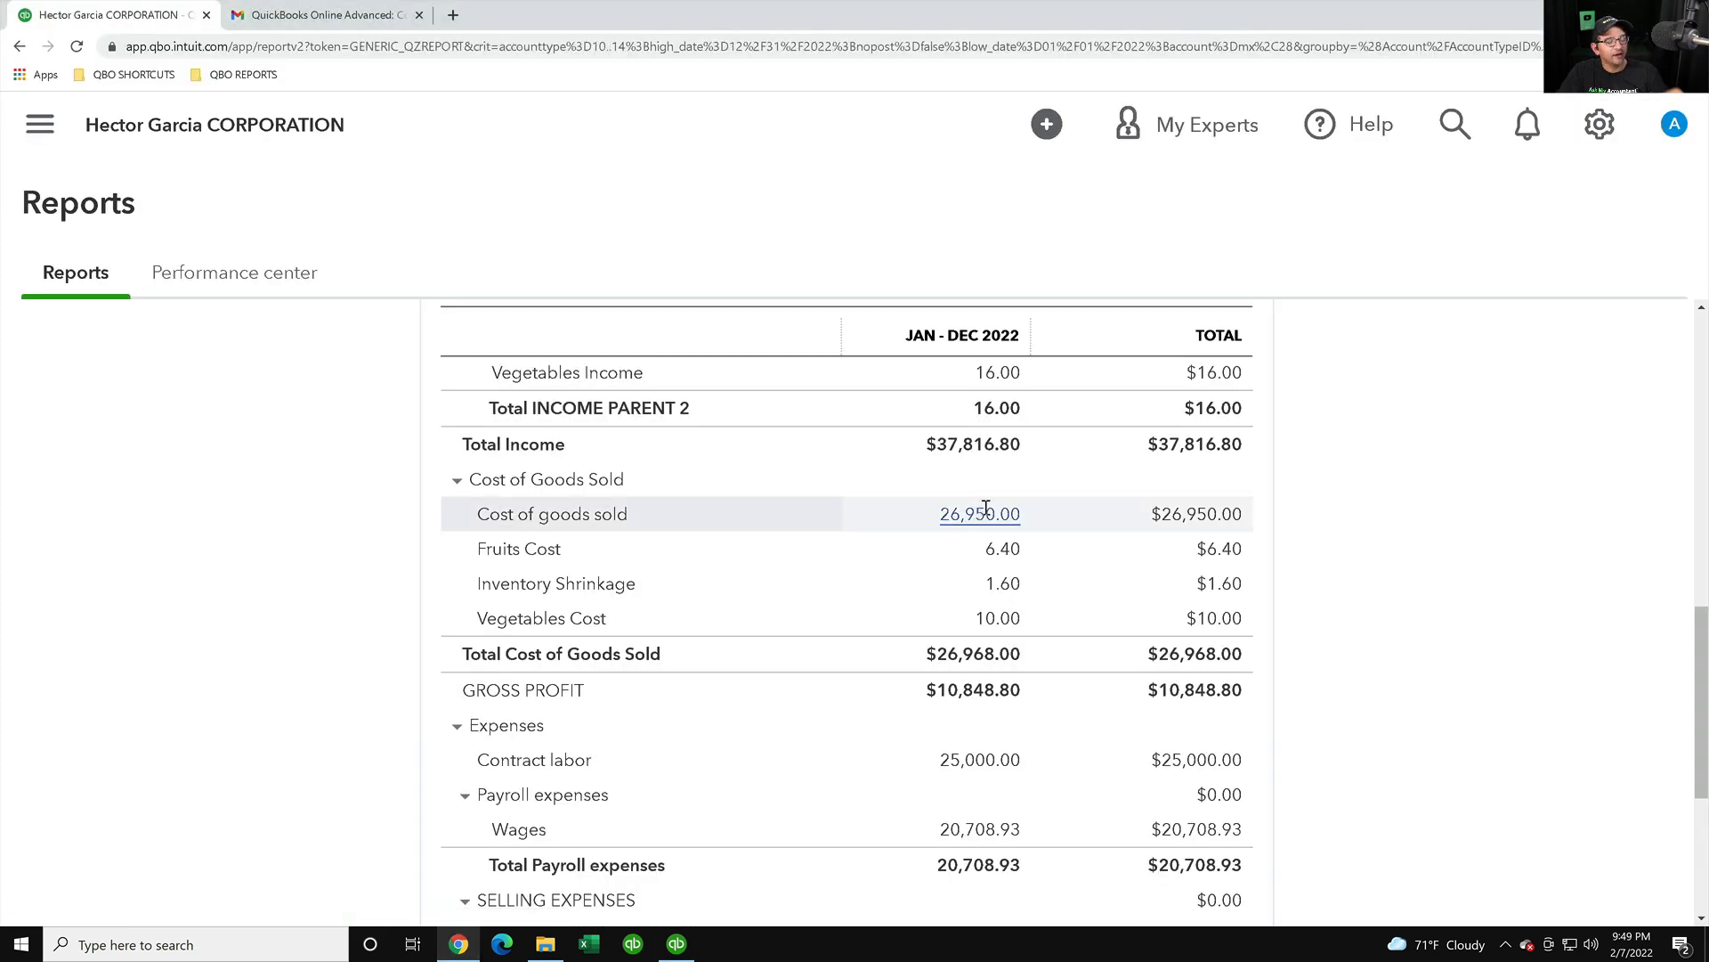
{"action": "scroll", "coordinate": [1346, 730], "scroll_direction": "down", "scroll_amount": 1}
{"action": "scroll", "coordinate": [1346, 730], "scroll_direction": "down", "scroll_amount": 3}
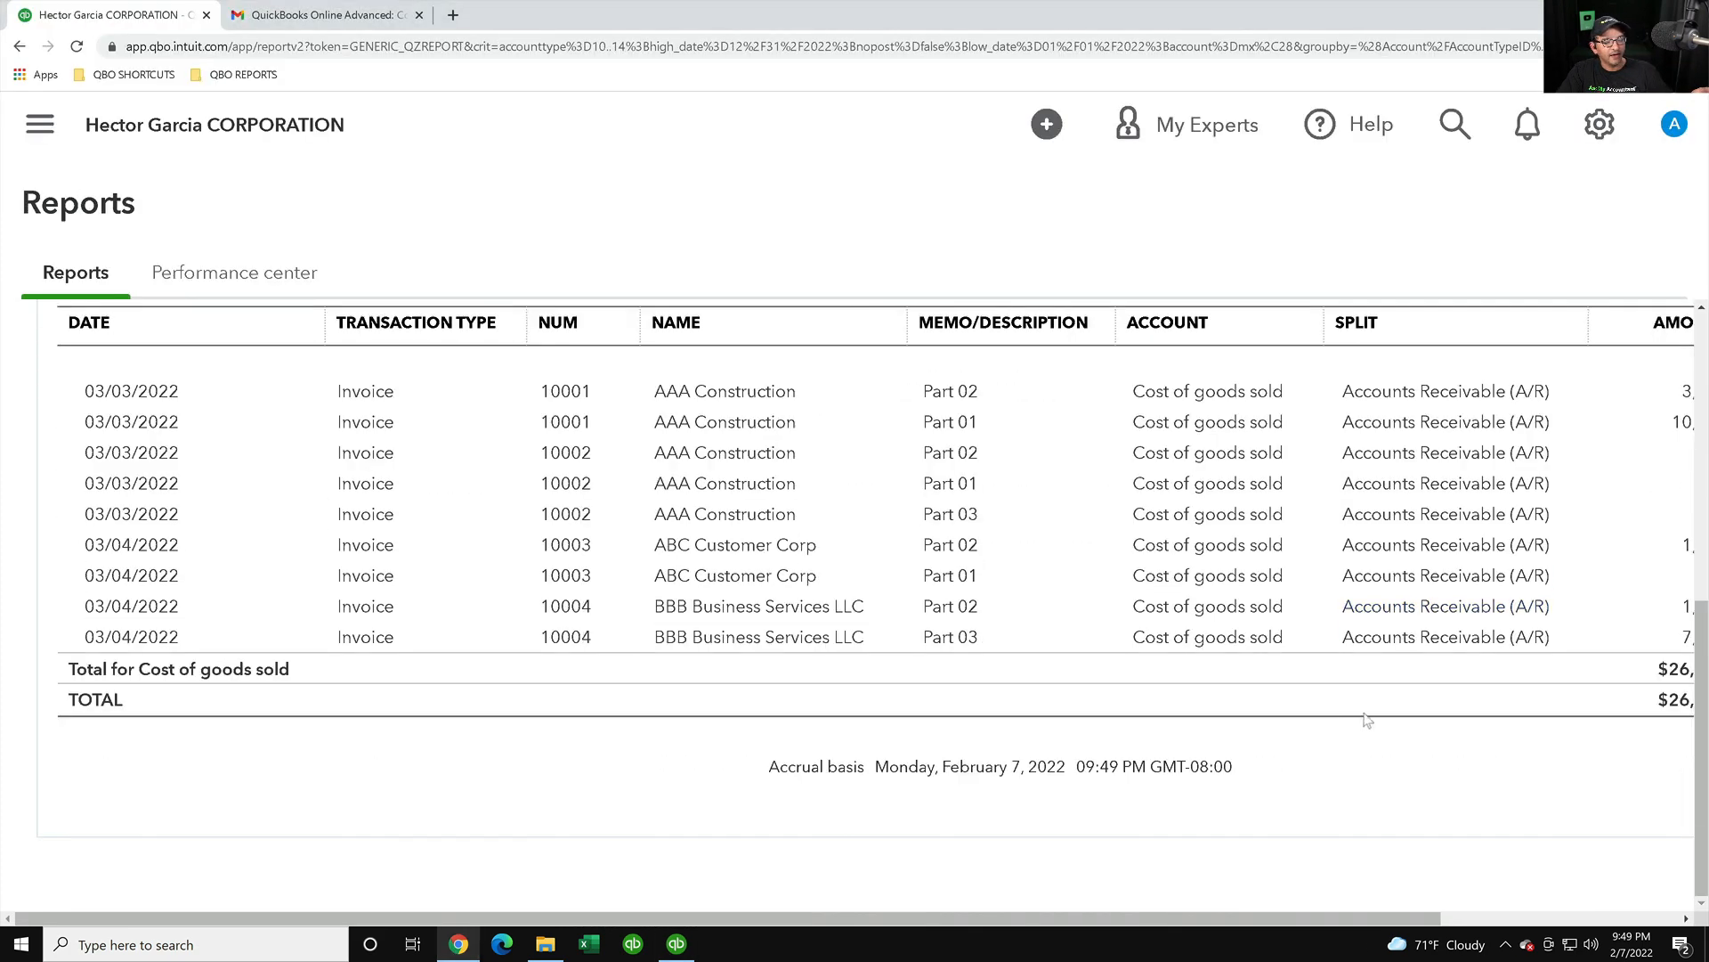
{"action": "scroll", "coordinate": [1362, 718], "scroll_direction": "right", "scroll_amount": 3}
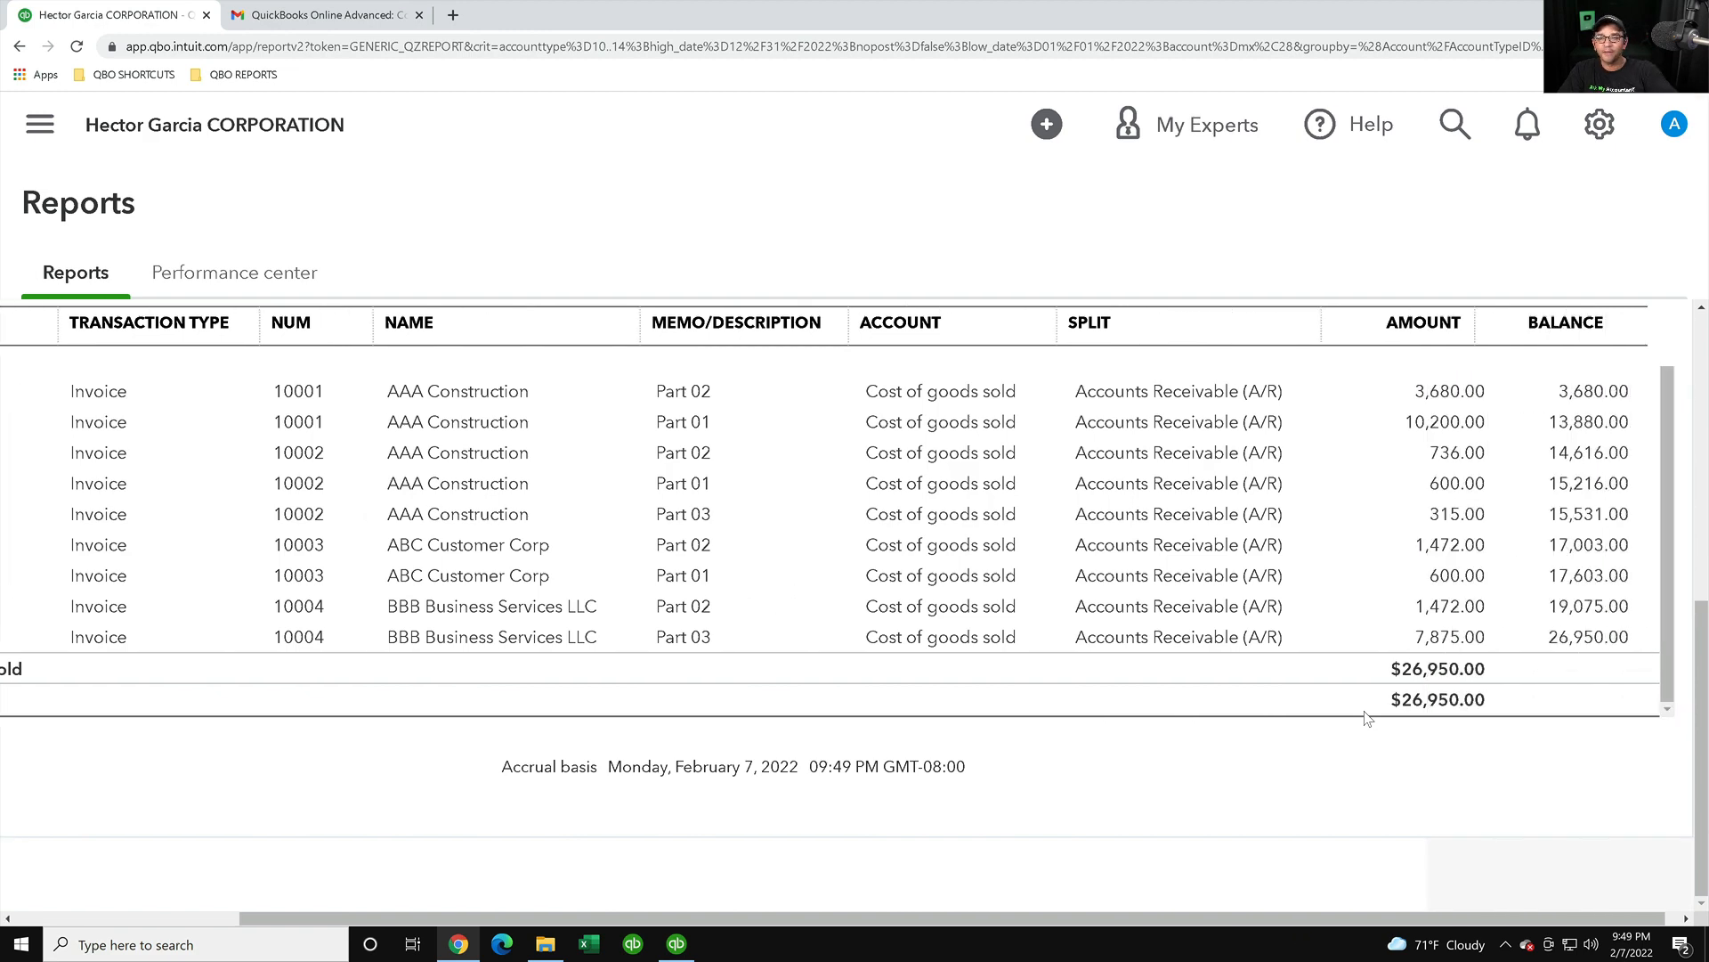
{"action": "left_click", "coordinate": [677, 944]}
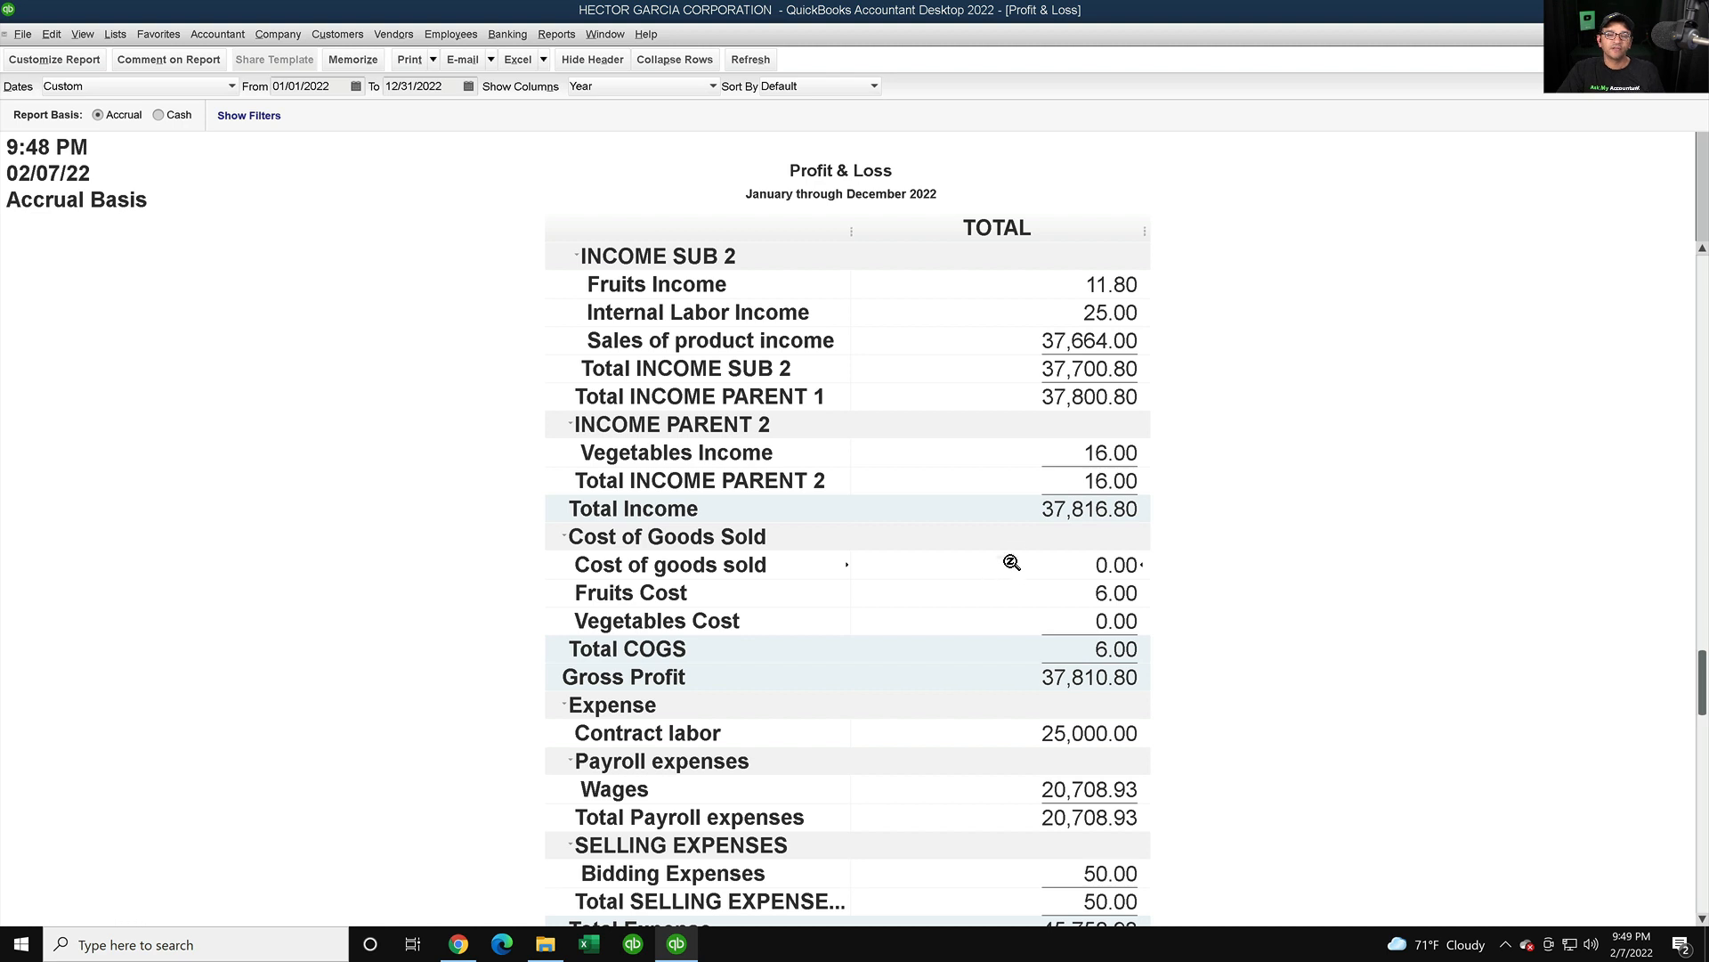
{"action": "double_click", "coordinate": [1113, 556]}
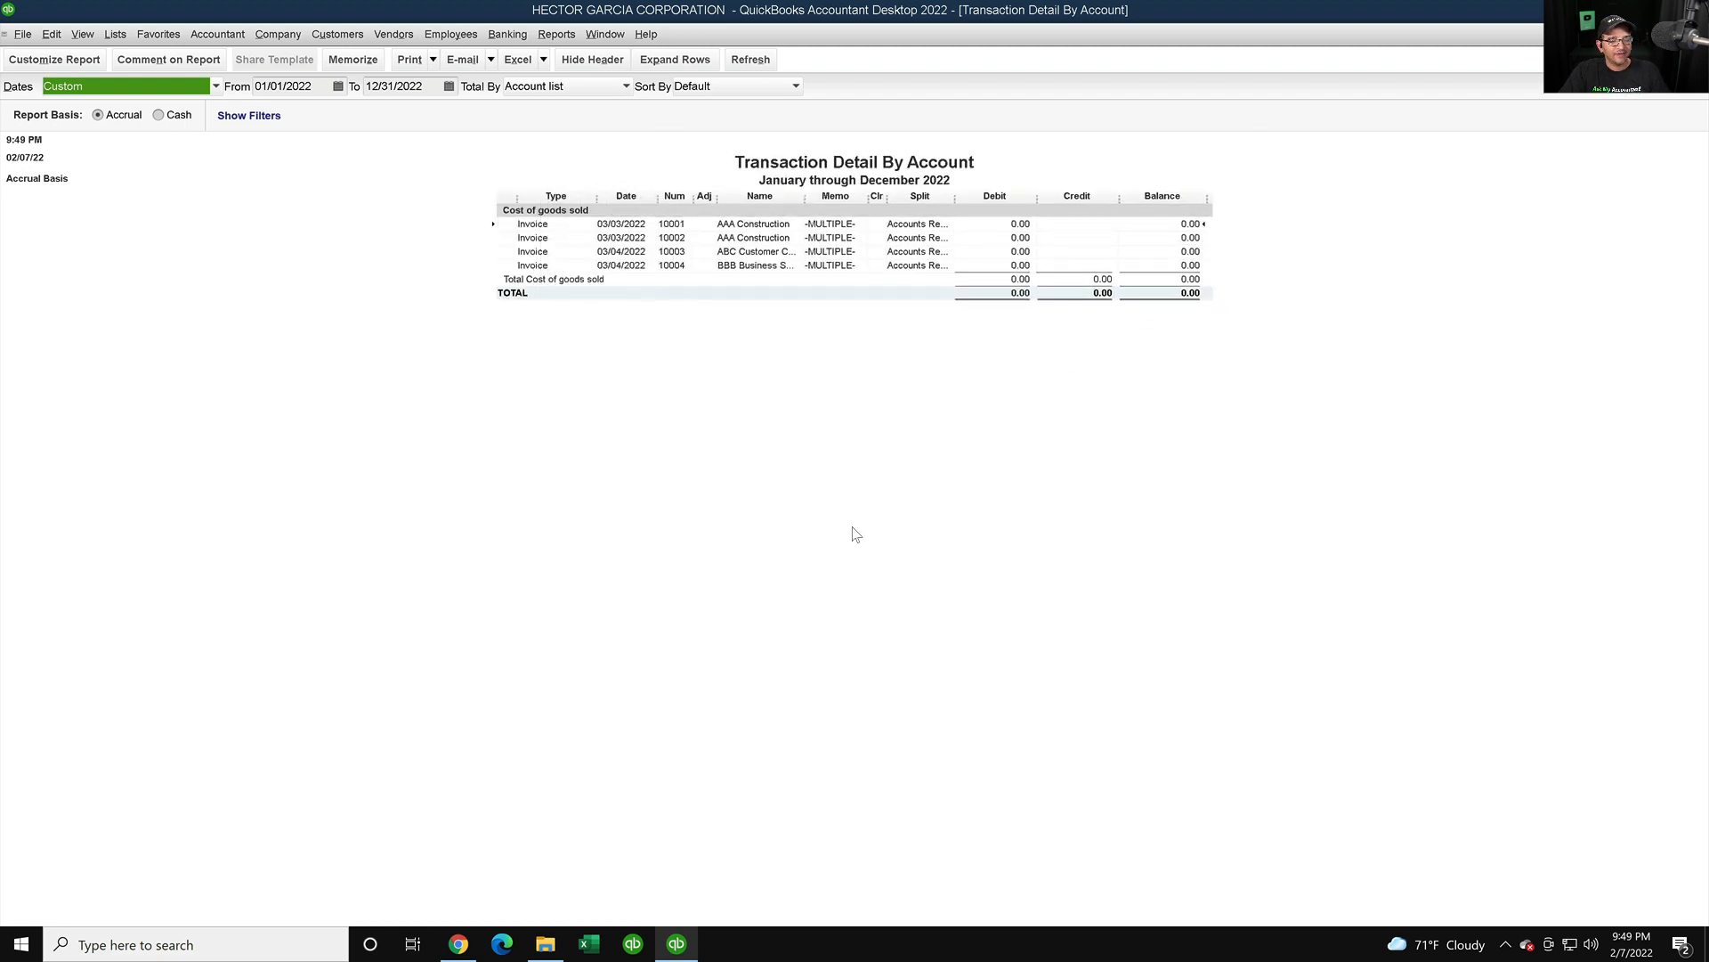
{"action": "left_click", "coordinate": [458, 944]}
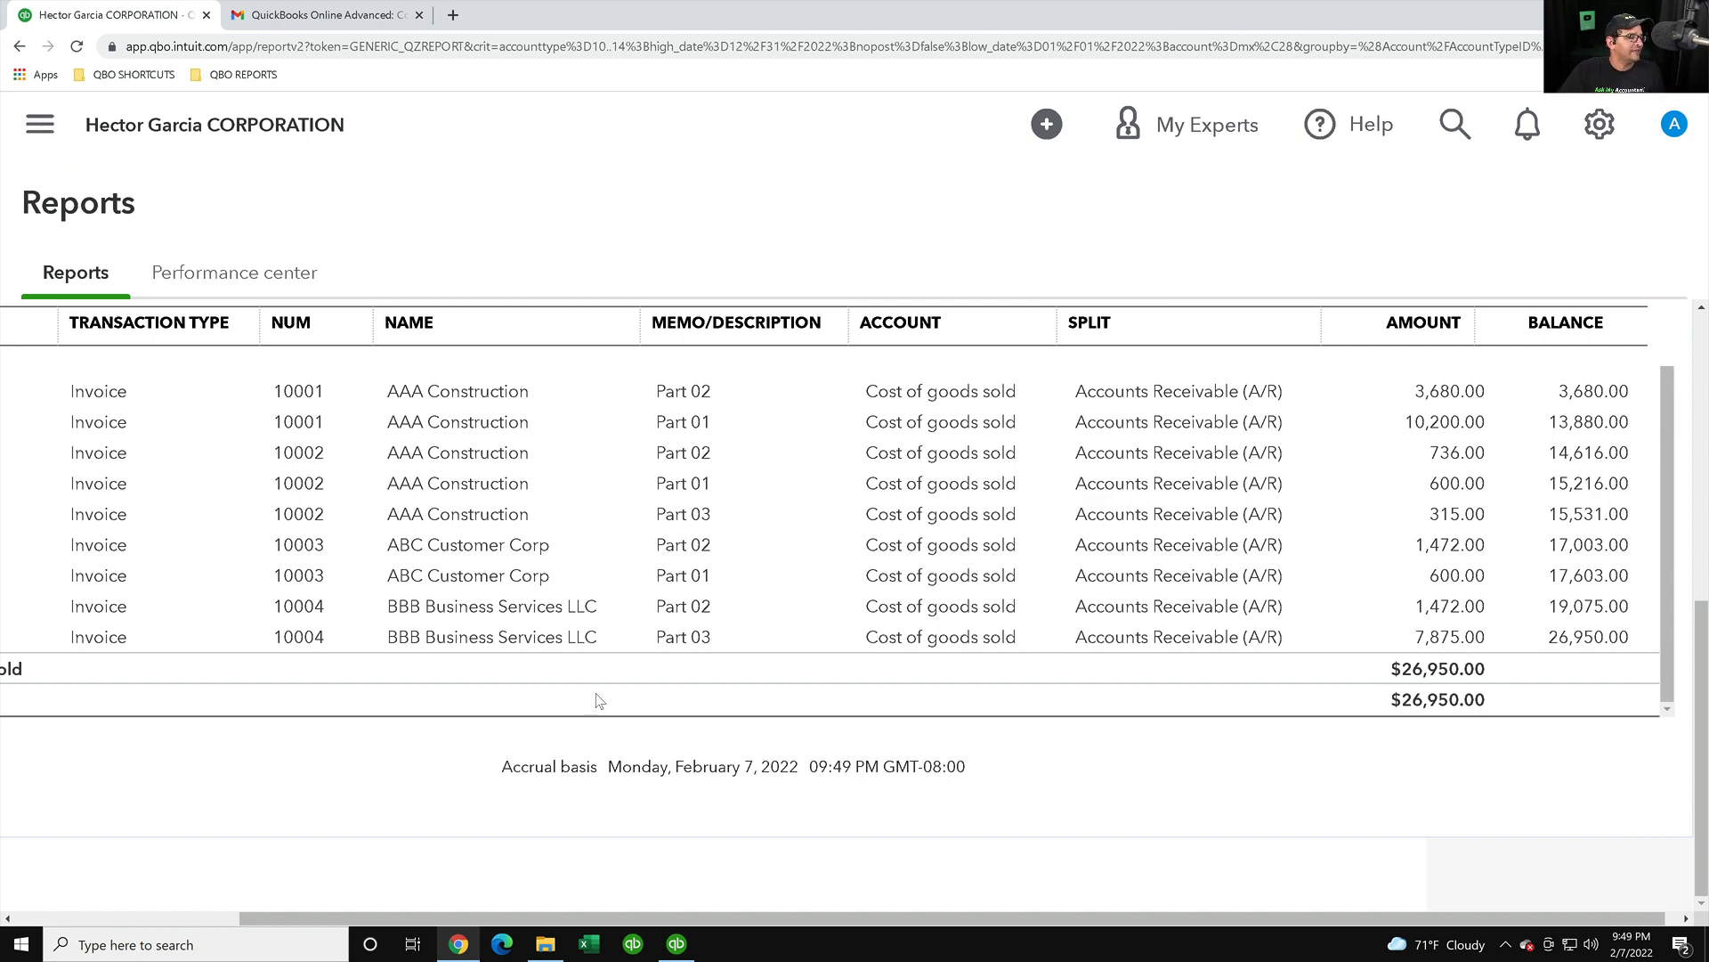
{"action": "left_click", "coordinate": [666, 946]}
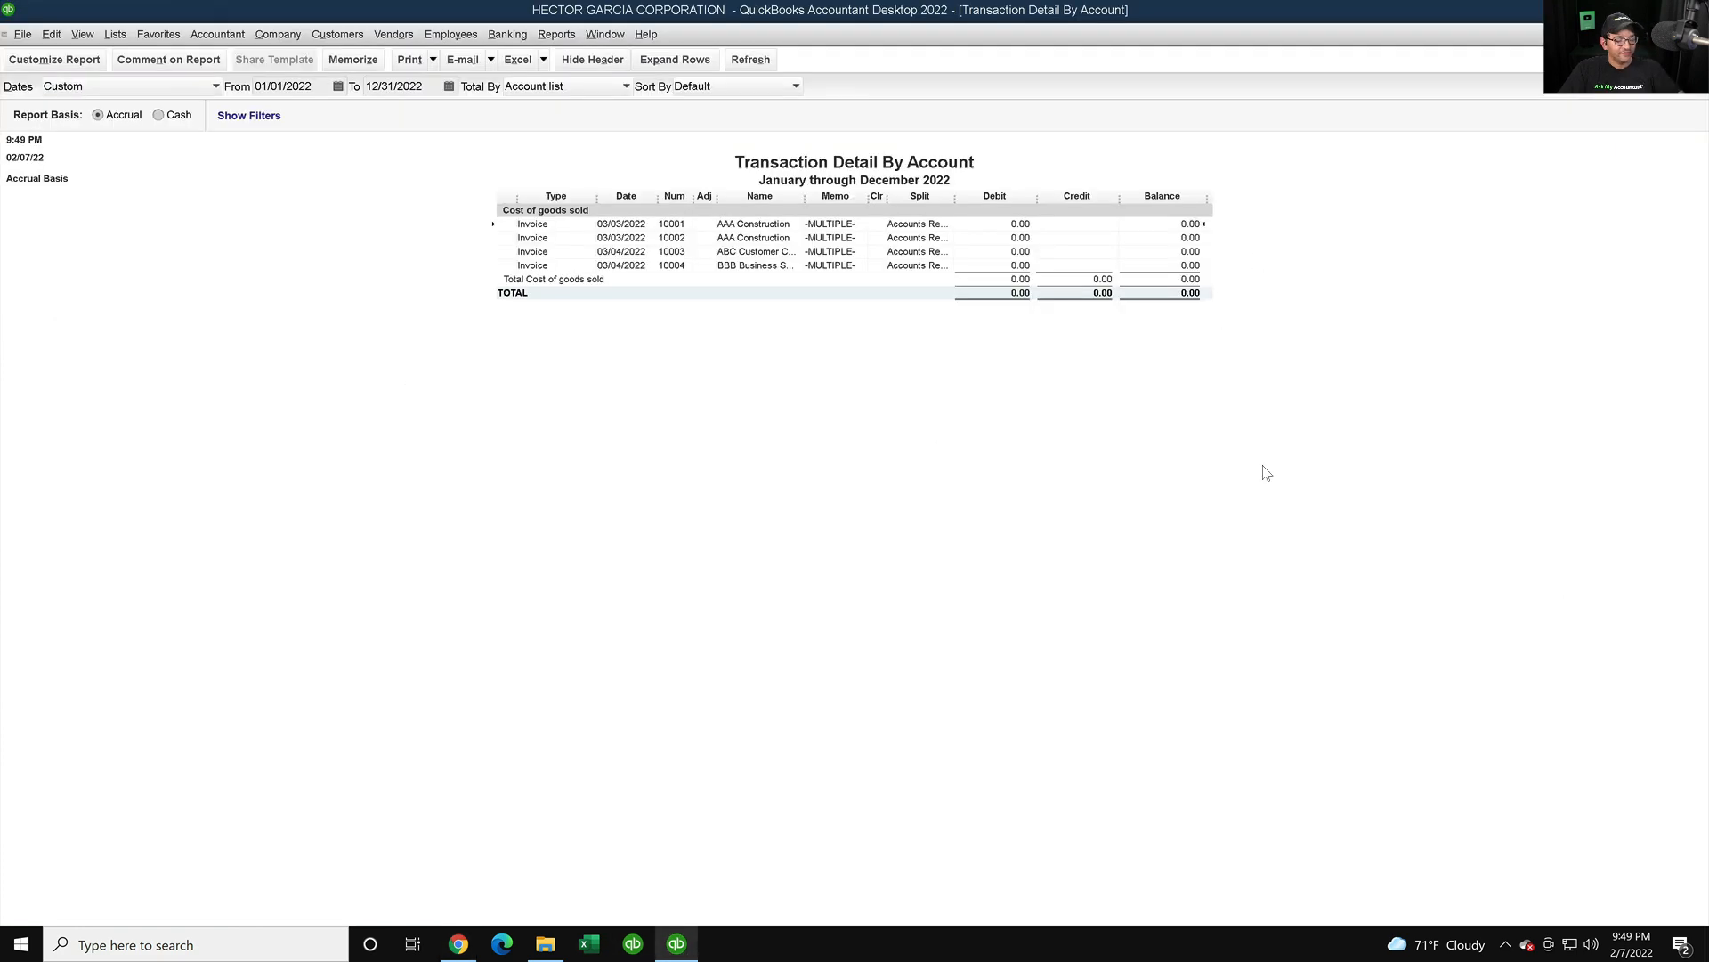
{"action": "key", "text": "Escape"}
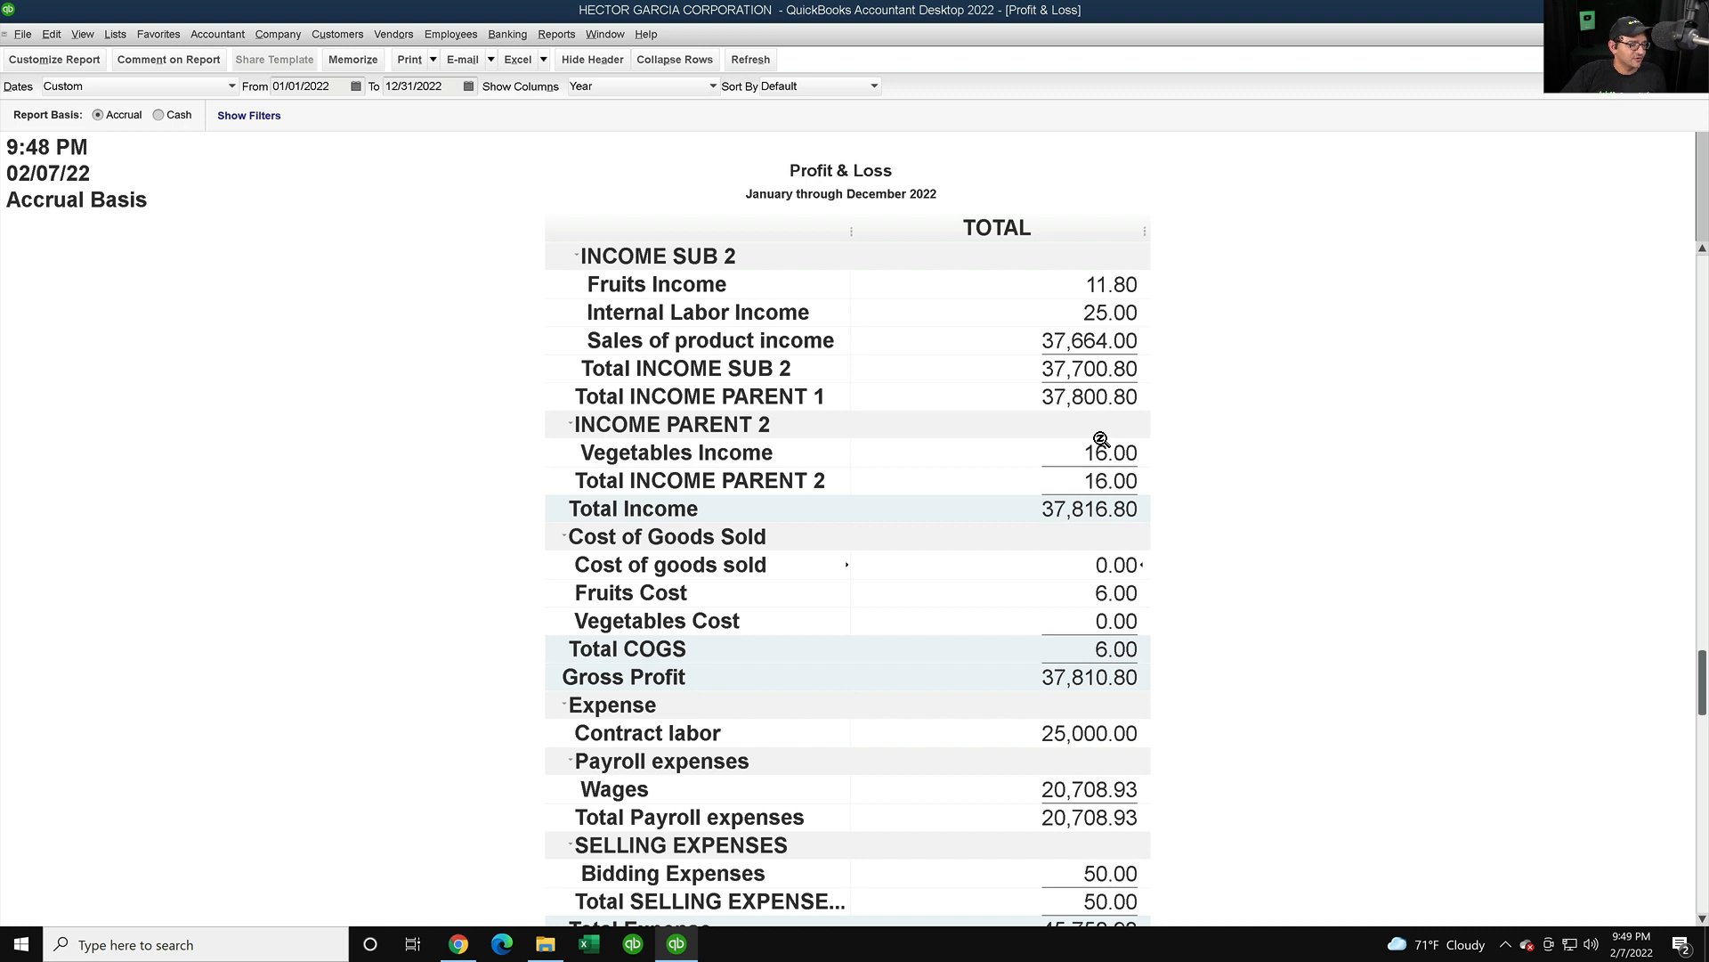
{"action": "scroll", "coordinate": [1104, 445], "scroll_direction": "up", "scroll_amount": 2}
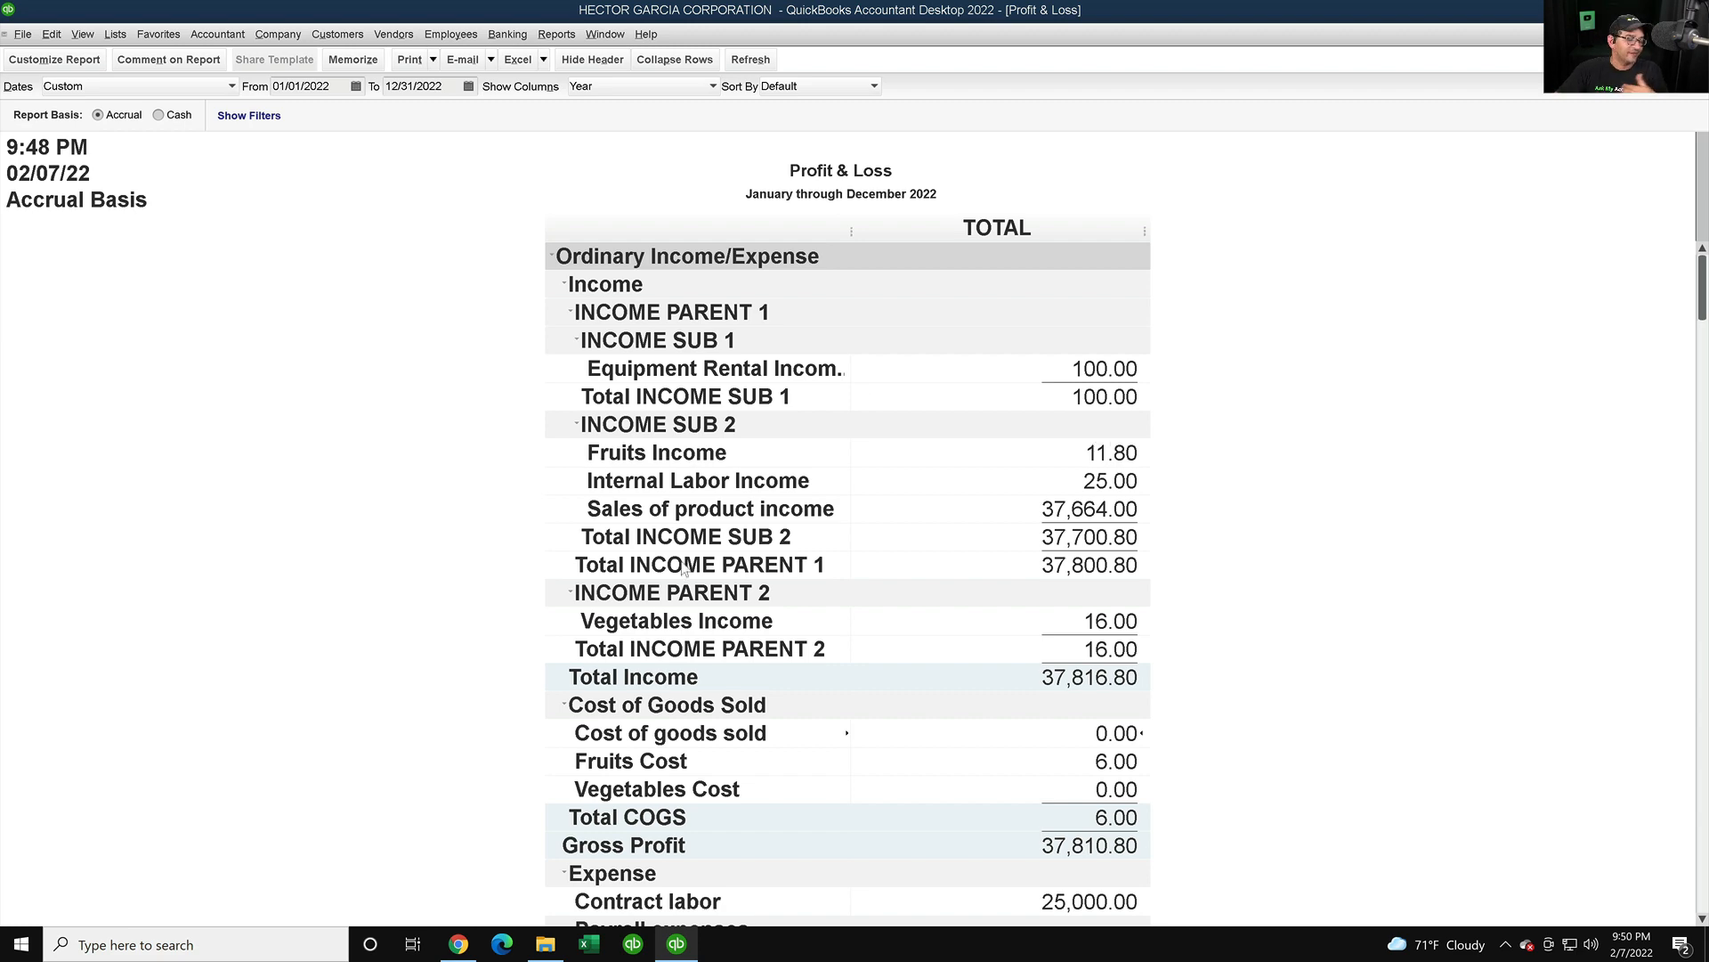
{"action": "left_click", "coordinate": [676, 942]}
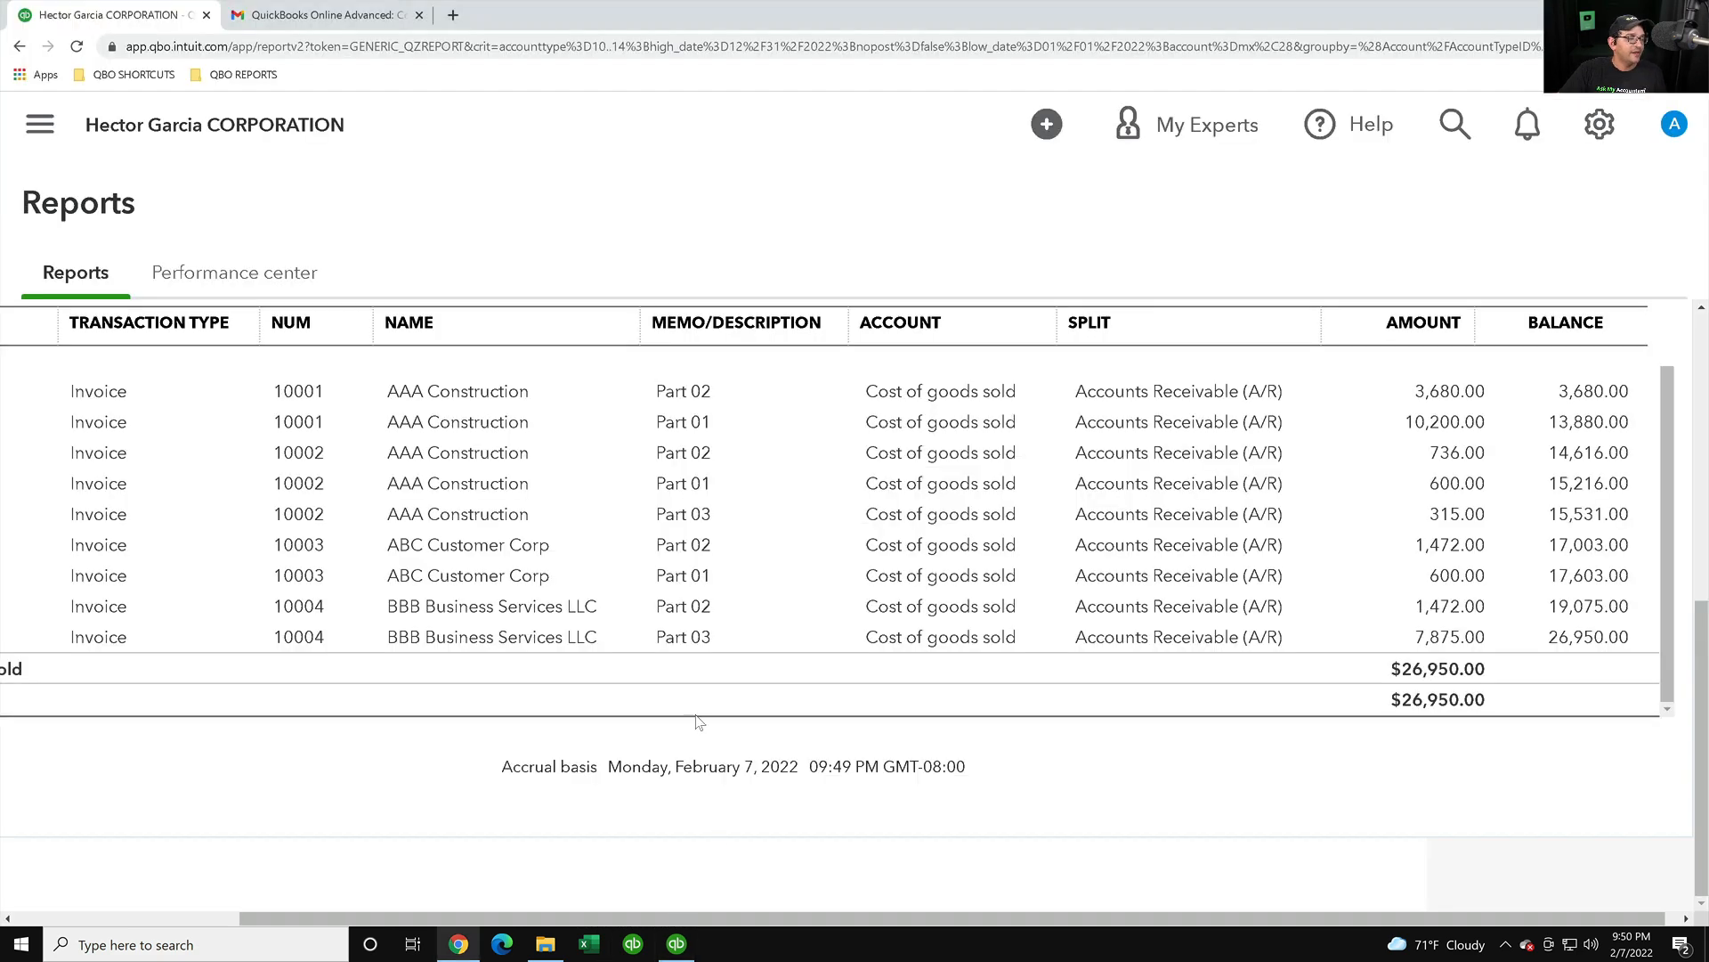
{"action": "left_click", "coordinate": [676, 942]}
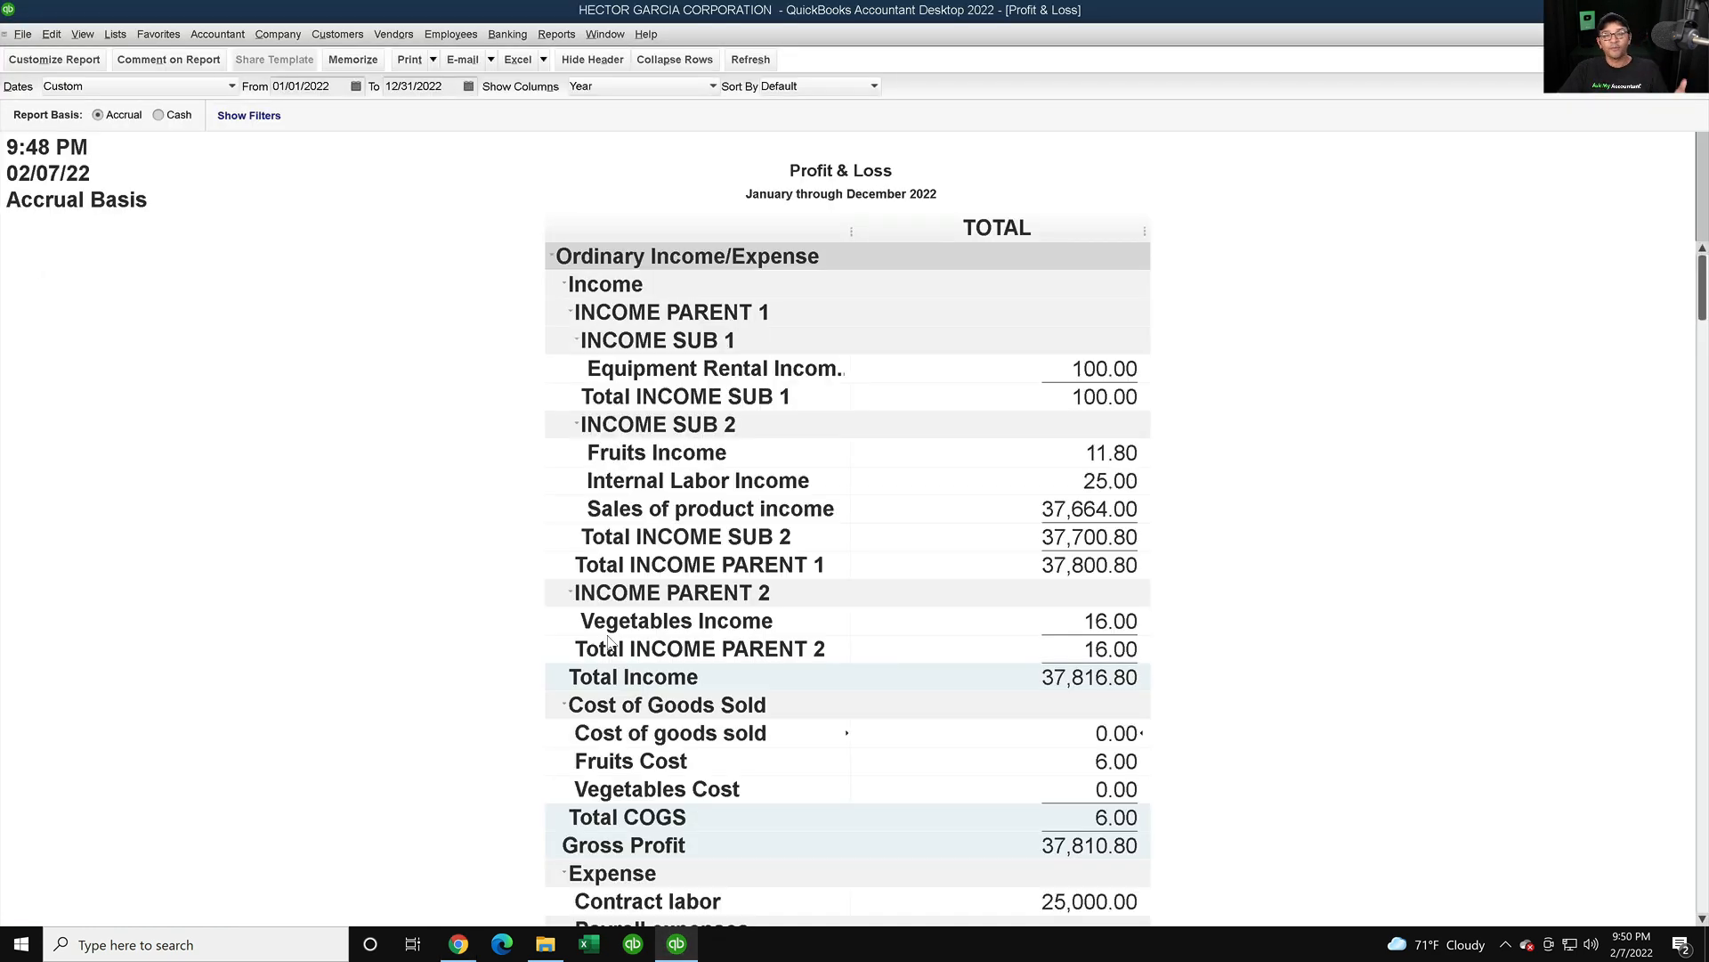